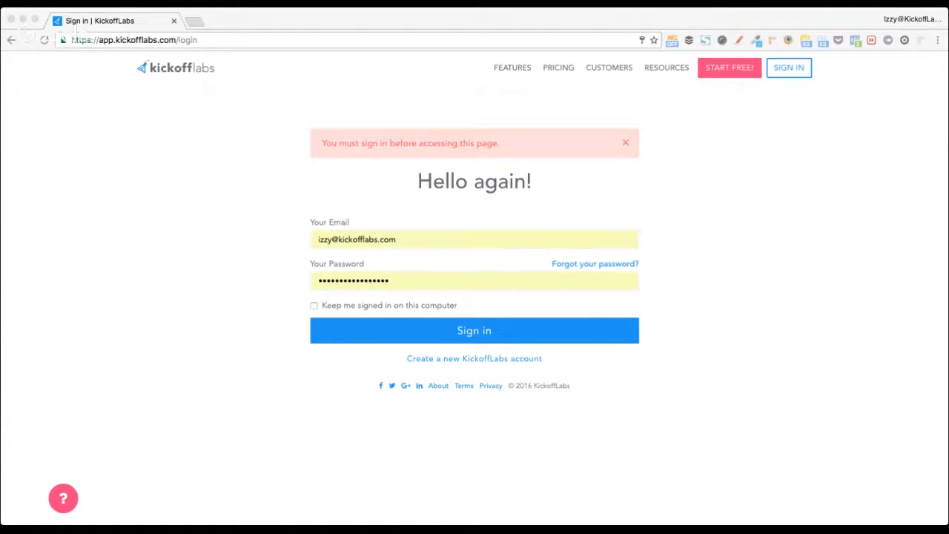
- Open grow.kickofflabs.com/getting-started in a new tab beside the sign-in page
key(super+Tab)
key(super+Tab)
click(214, 280)
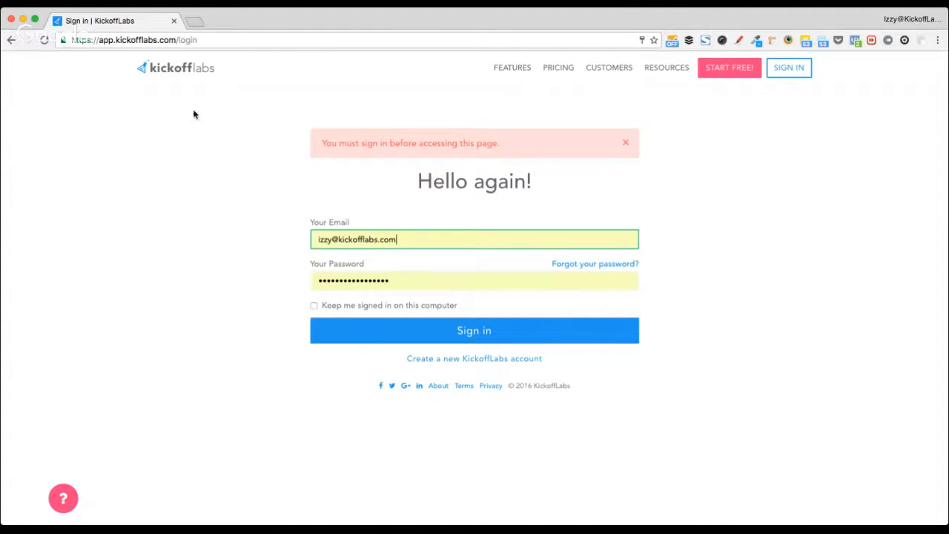
click(193, 22)
text(getty.edu)
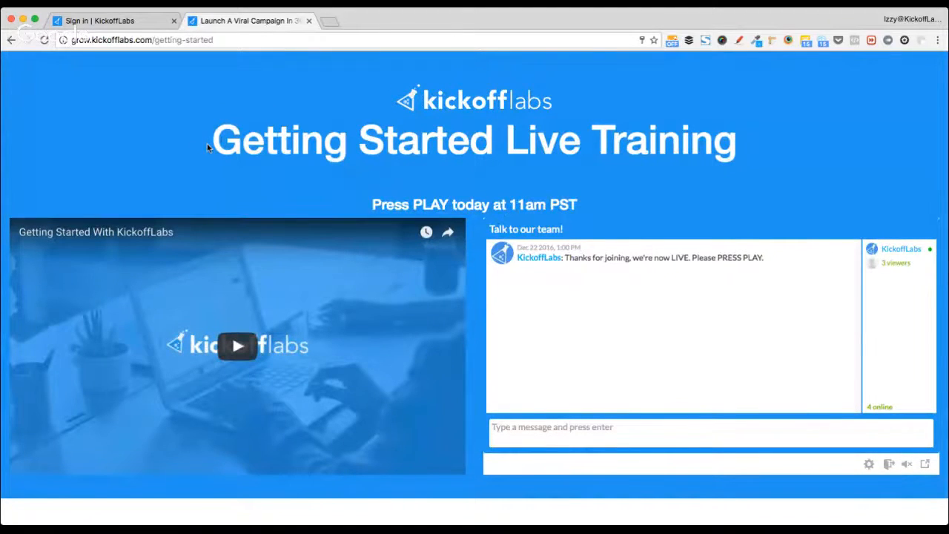
- Select and then deselect the Live Training title, and return to the 'Sign in | KickoffLabs' tab
drag(207, 143, 741, 149)
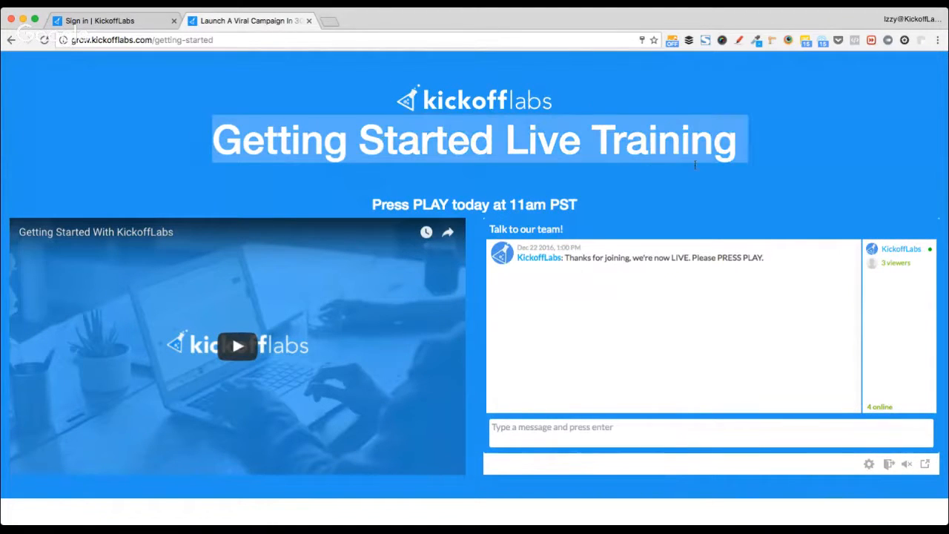
click(644, 180)
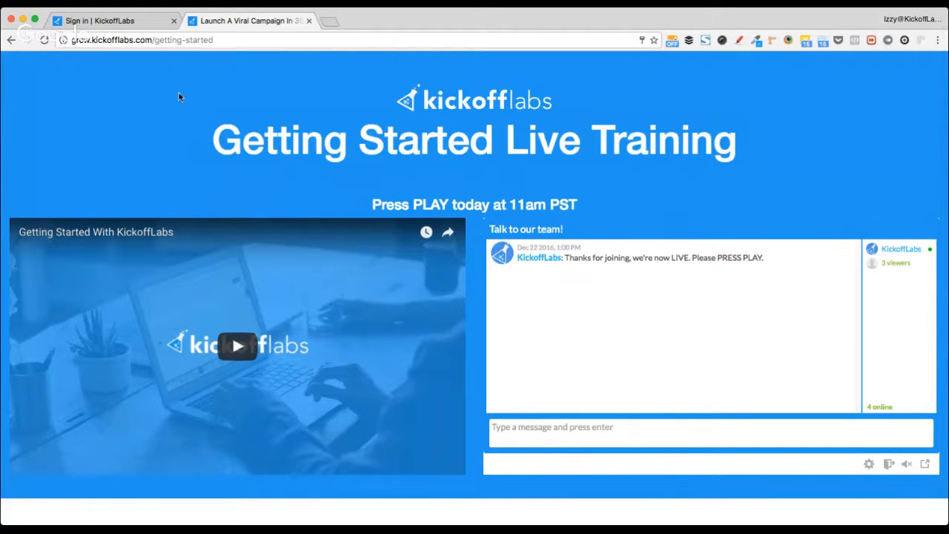
click(143, 24)
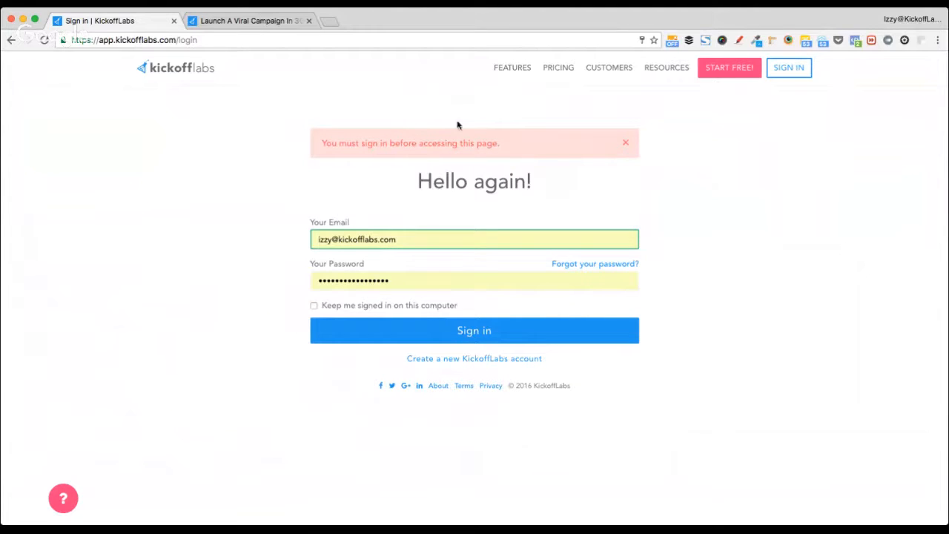
click(232, 194)
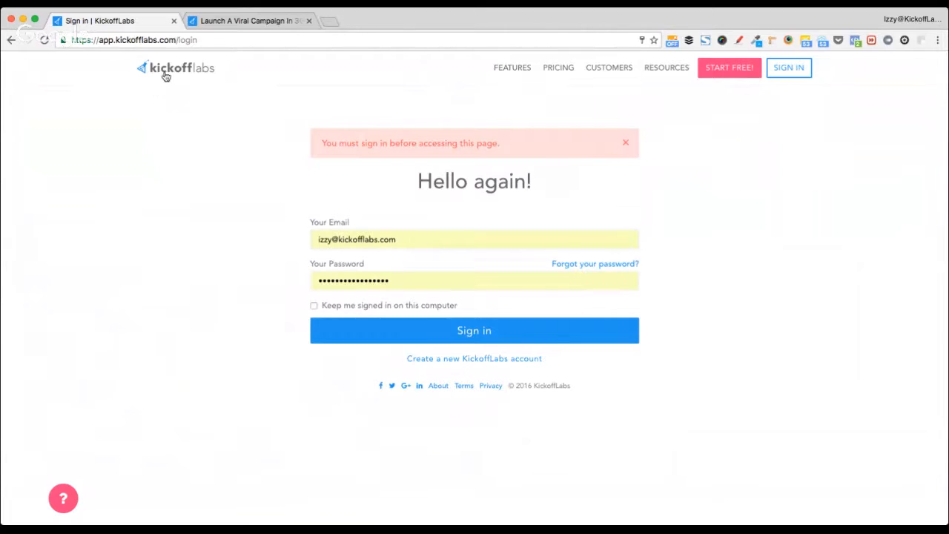
super+click(167, 73)
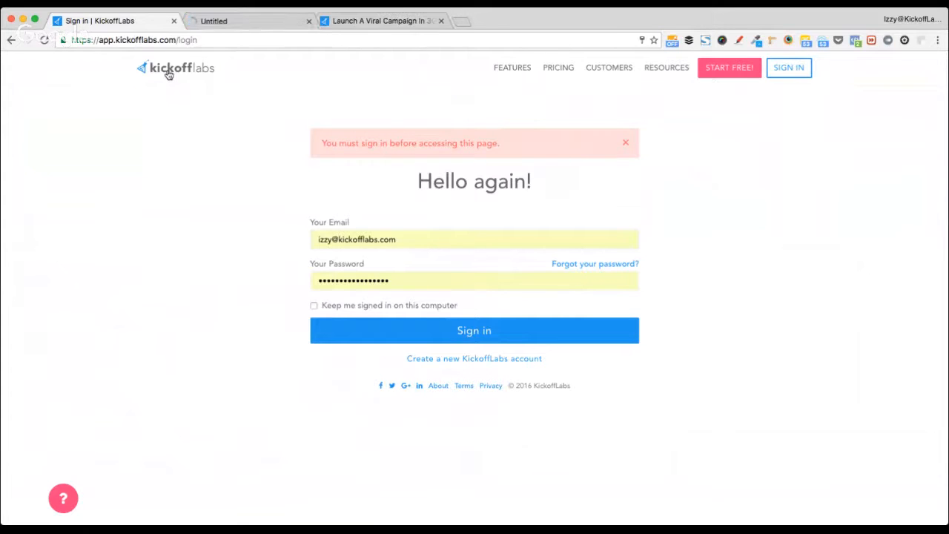
click(247, 22)
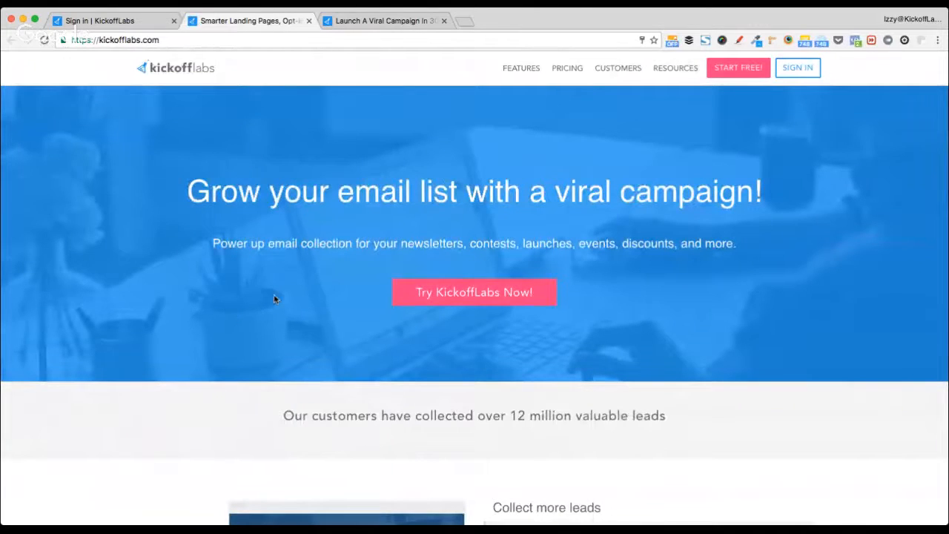
click(382, 20)
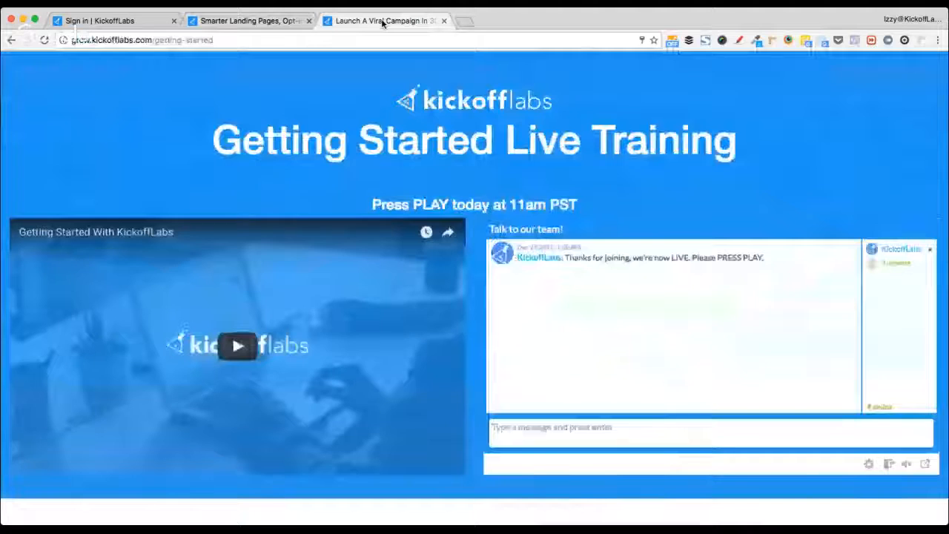
click(260, 21)
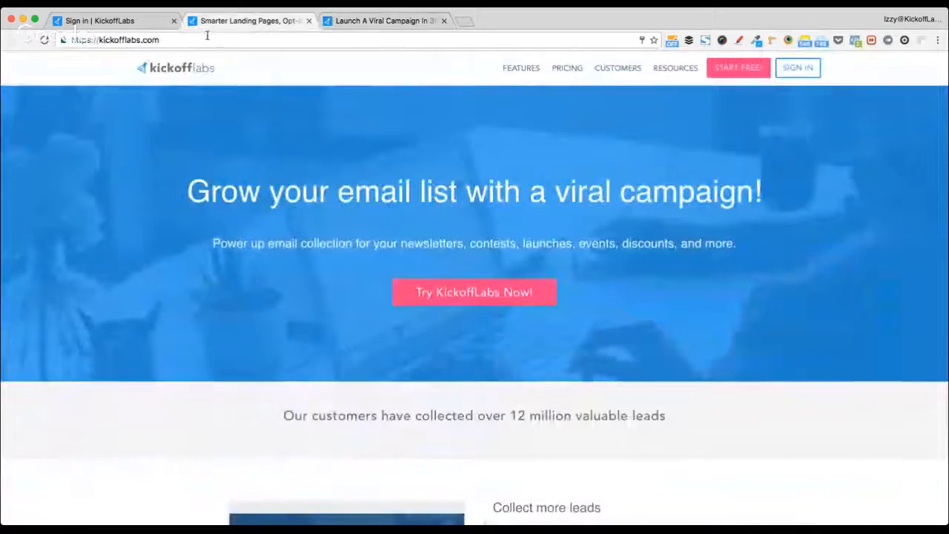
click(308, 21)
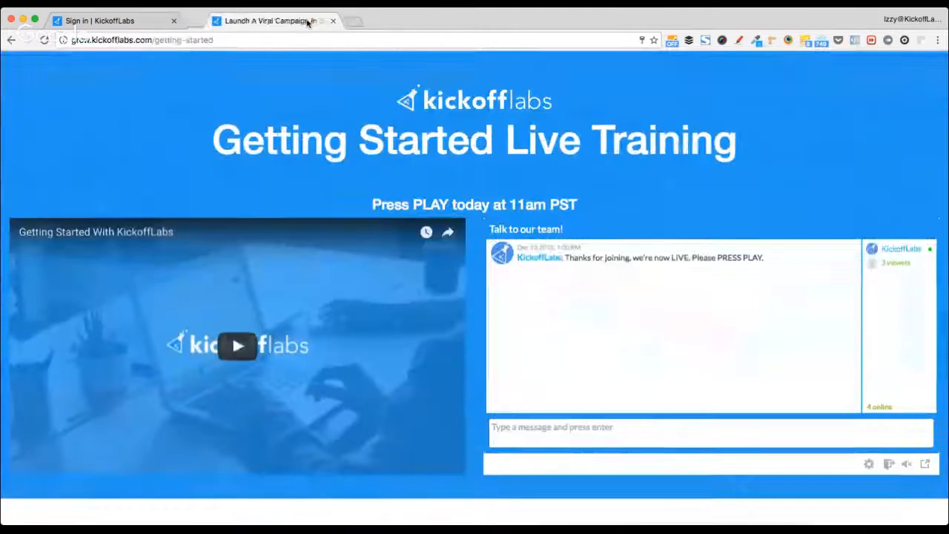
click(117, 22)
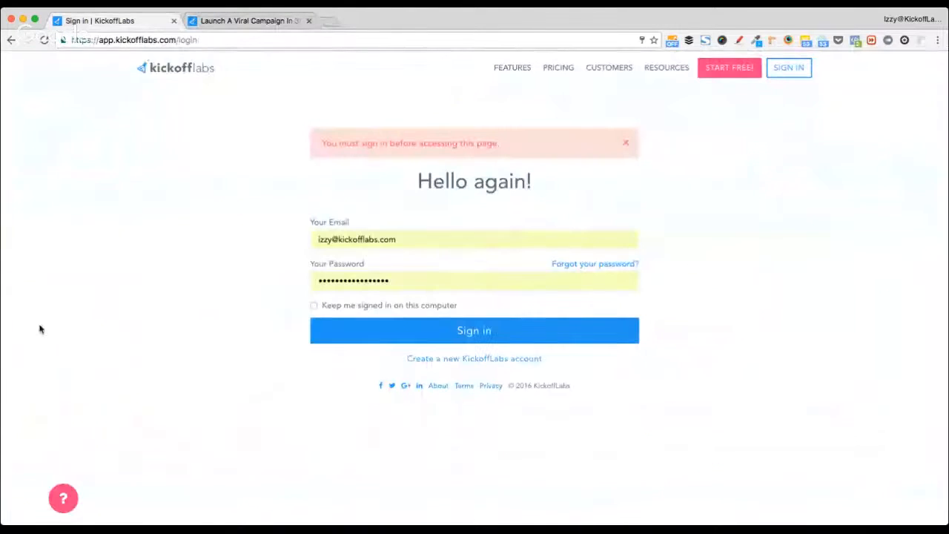
- Submit the filled-in login form to reach the Campaigns dashboard
click(340, 337)
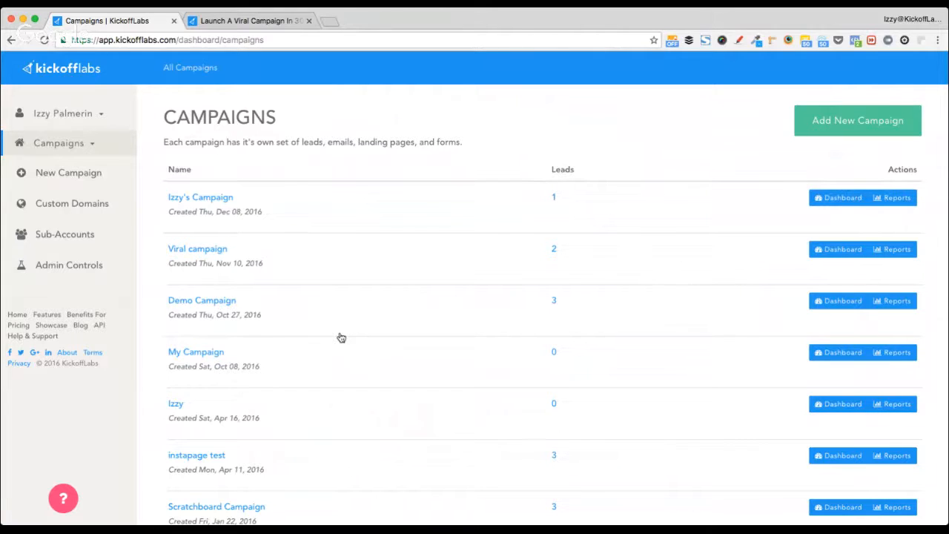
- Load the kickofflabs.com homepage in a new tab
key(ctrl+t)
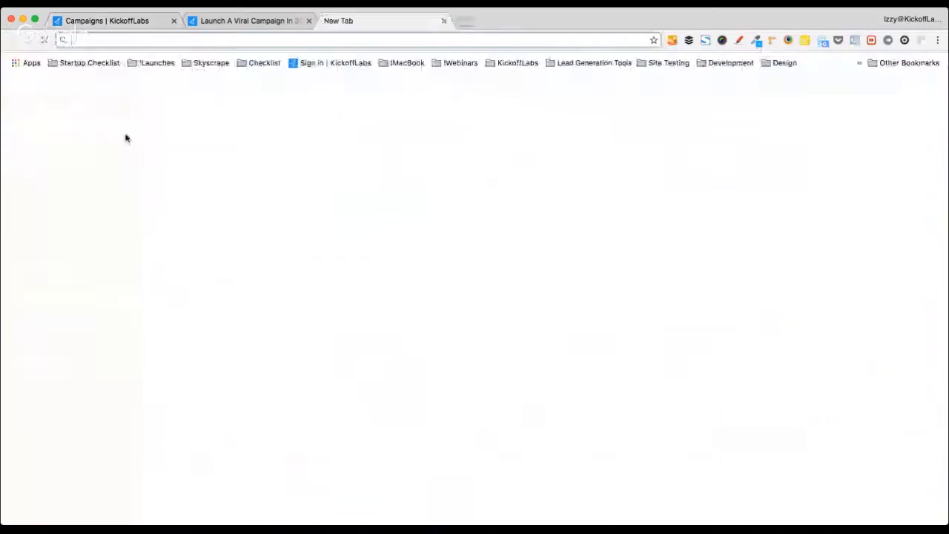
text(sh)
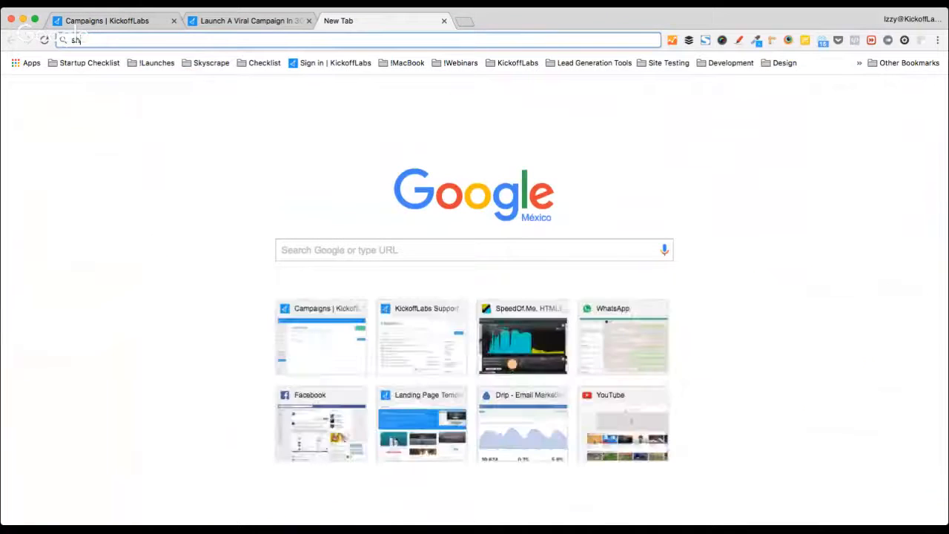
text(ow)
key(Down)
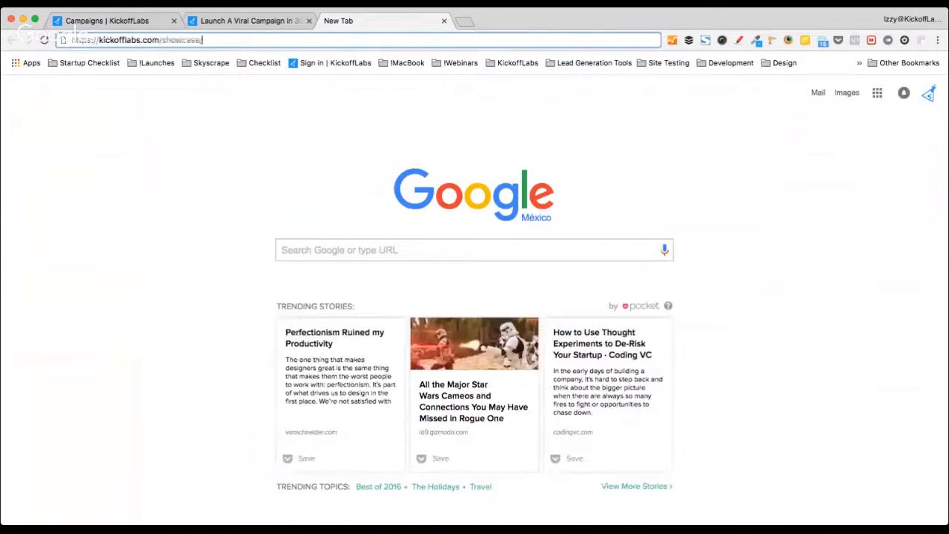
key(alt+shift+Left)
key(alt+shift+Left)
key(alt+shift+Right)
key(BackSpace)
key(Return)
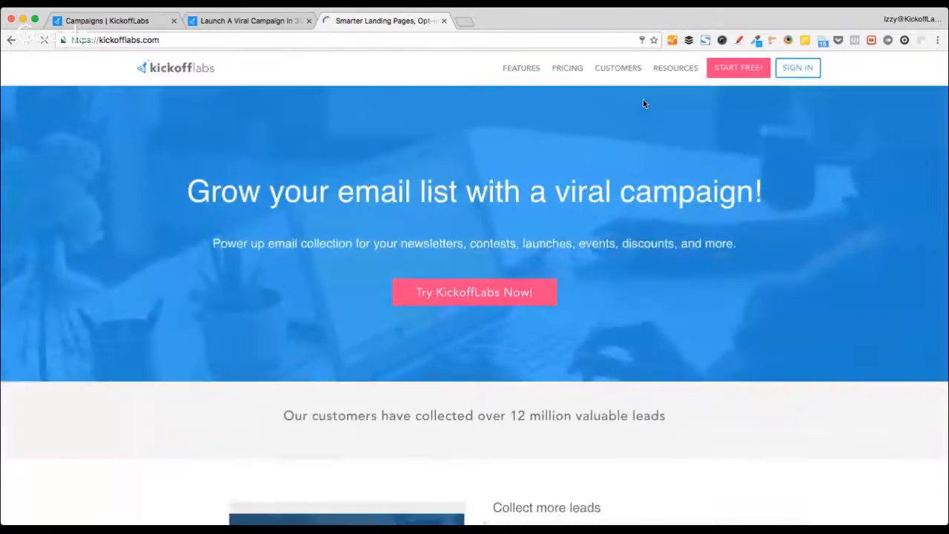
- Go to Features > Thank You Pages and open the full thank-you templates gallery
mouse_move(520, 72)
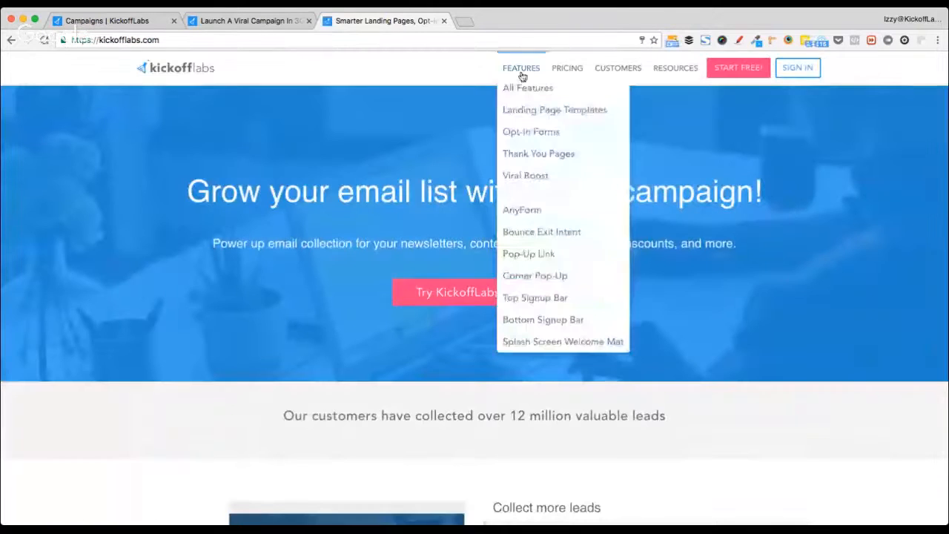
click(561, 154)
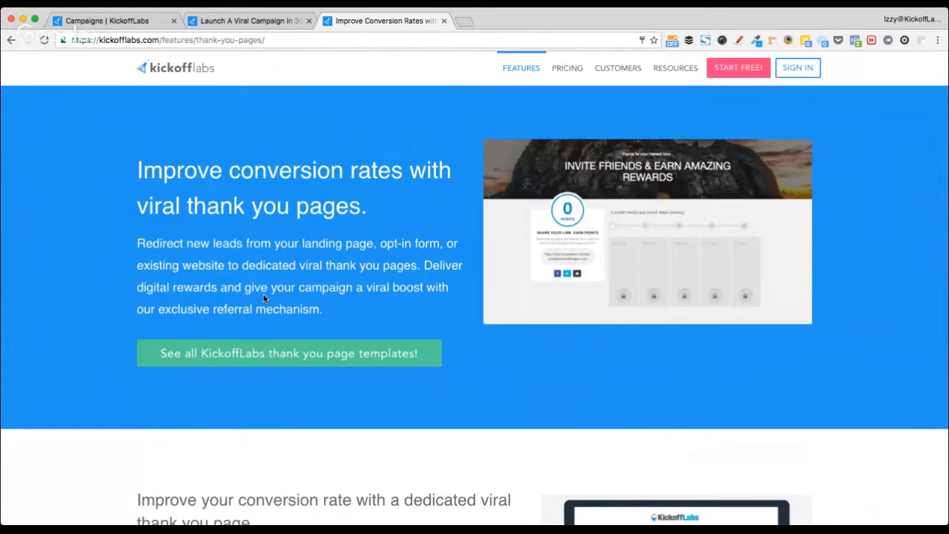
scroll(263, 298, down, 1)
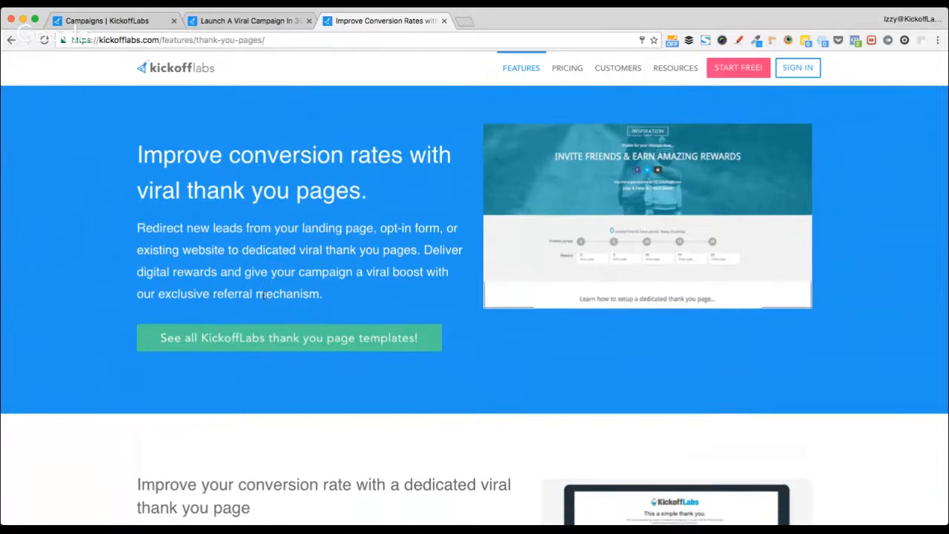
click(348, 352)
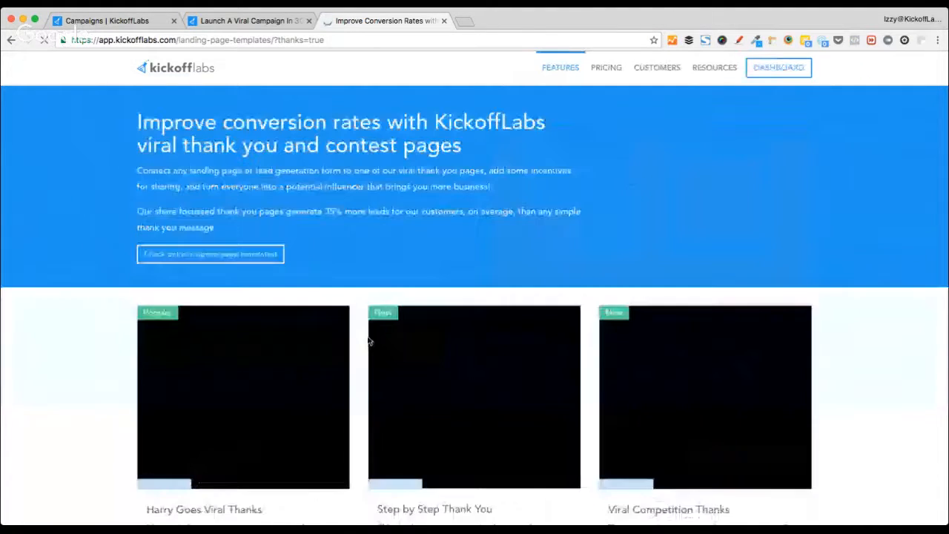
- Browse the first thank-you templates, starting with Harry Goes Viral Thanks
scroll(122, 355, down, 3)
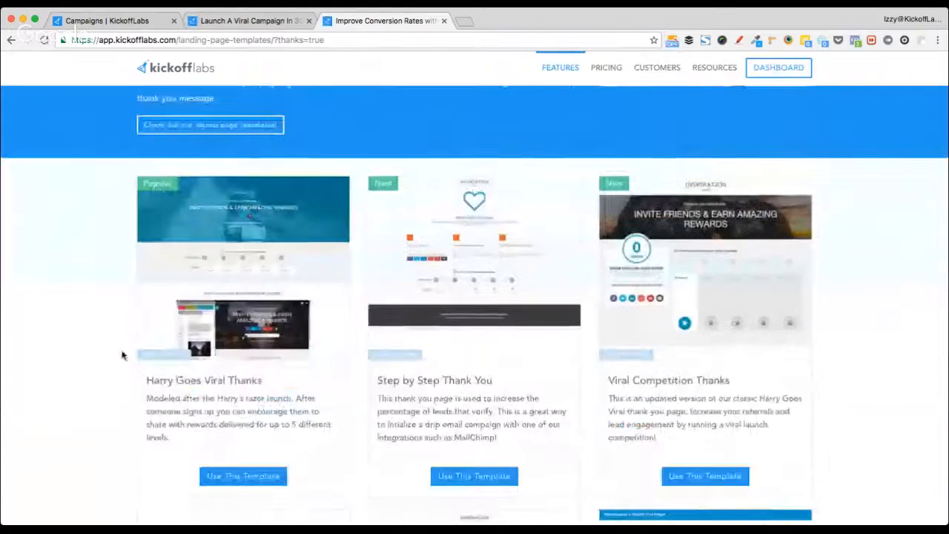
scroll(122, 355, up, 3)
scroll(122, 355, right, 2)
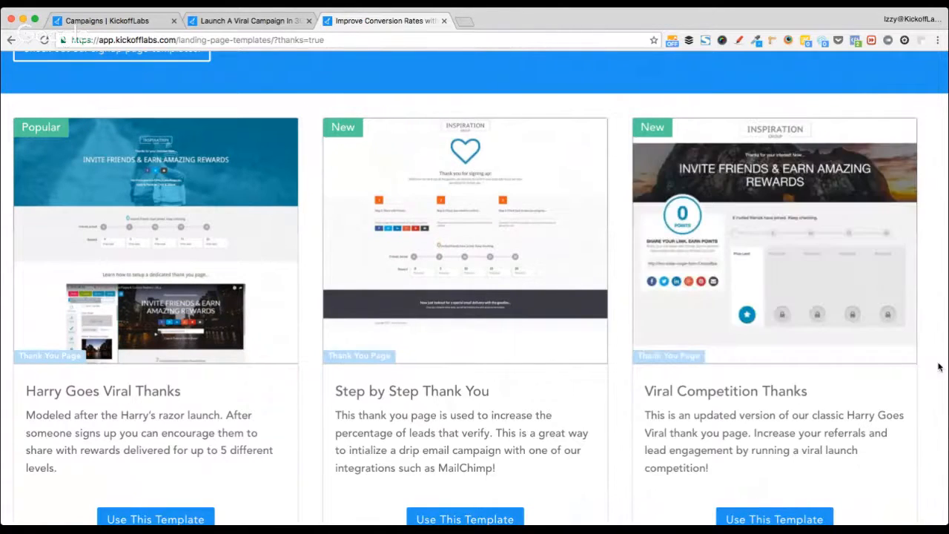
scroll(938, 367, down, 3)
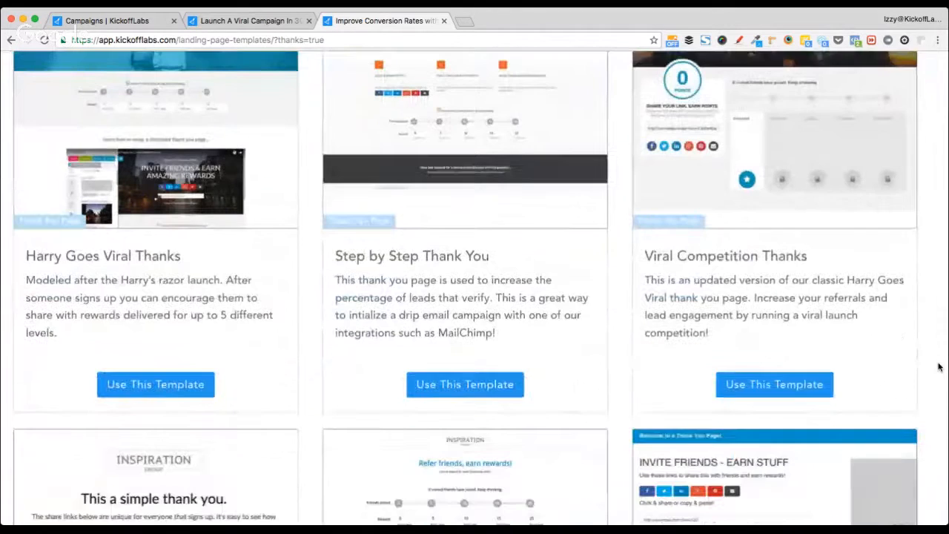
scroll(938, 367, down, 5)
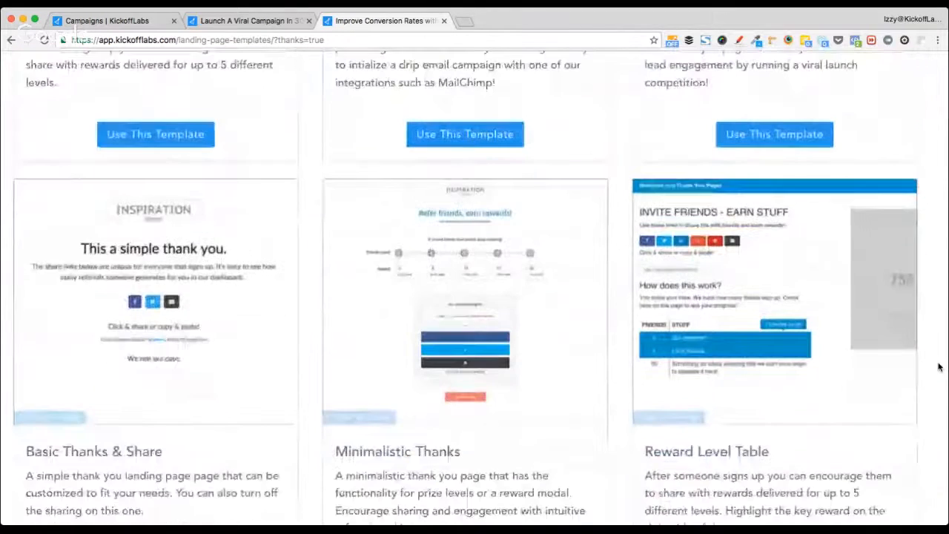
scroll(937, 367, down, 1)
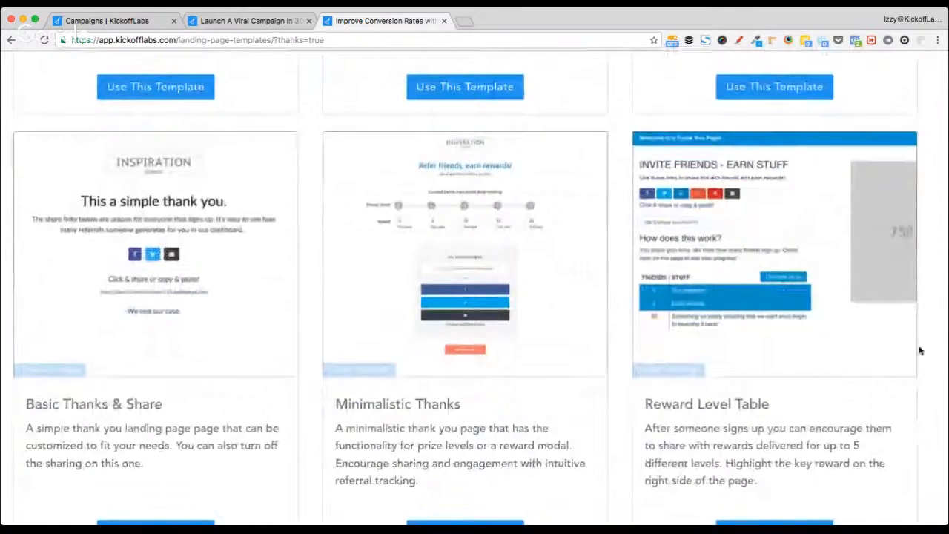
mouse_move(680, 307)
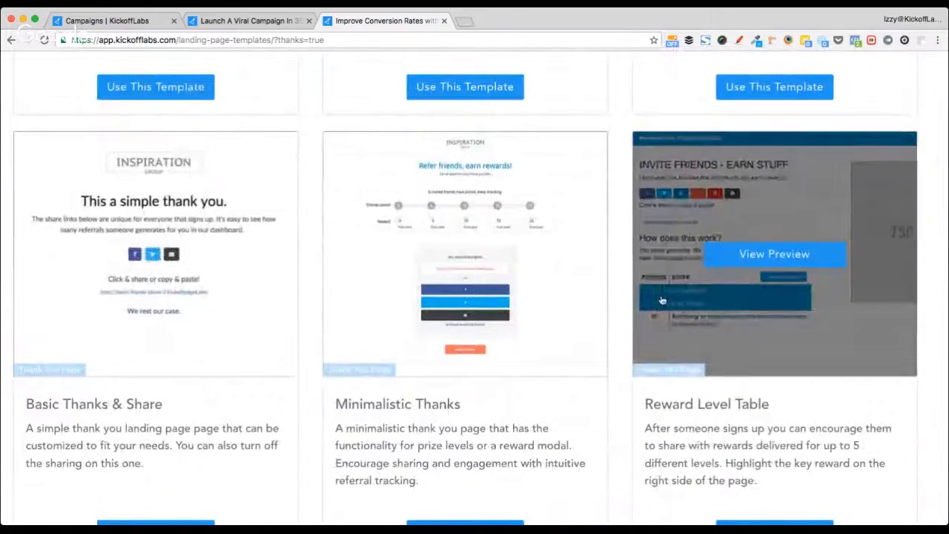
scroll(667, 301, down, 1)
mouse_move(382, 250)
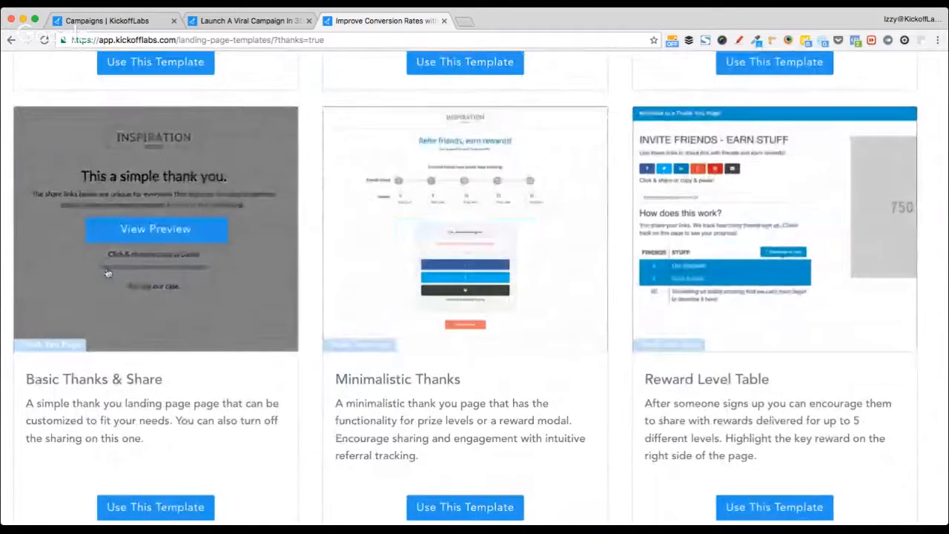
scroll(20, 321, down, 1)
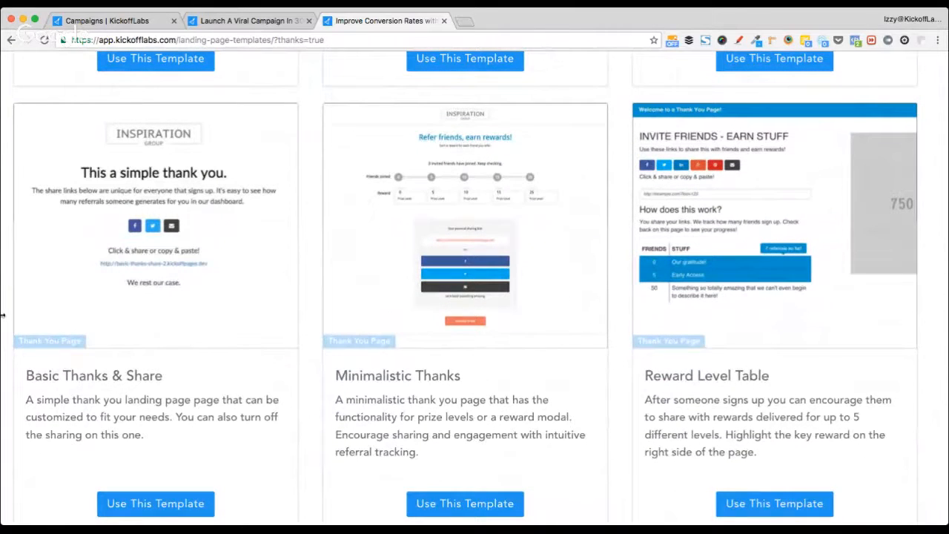
mouse_move(28, 299)
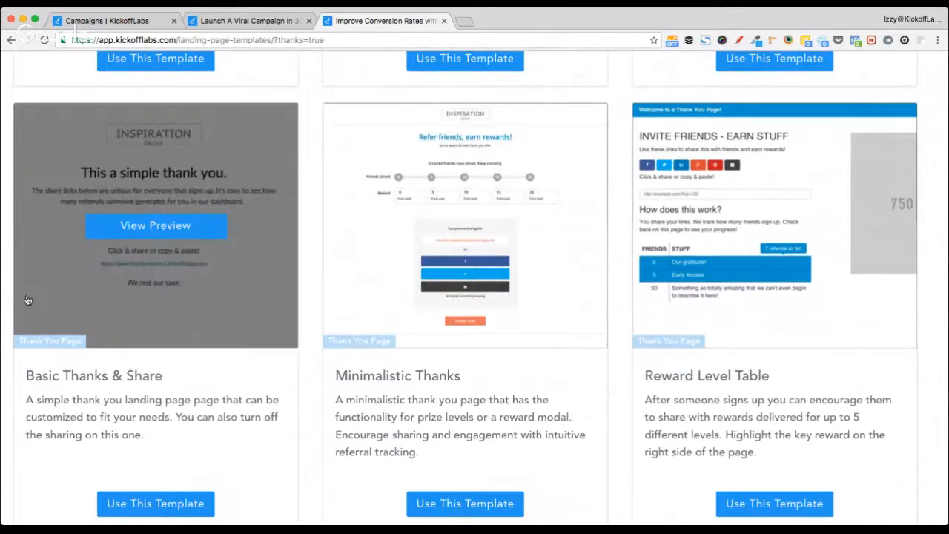
- Scroll to the bottom of the gallery, back to the top, then return to the kickofflabs homepage
scroll(550, 381, down, 1)
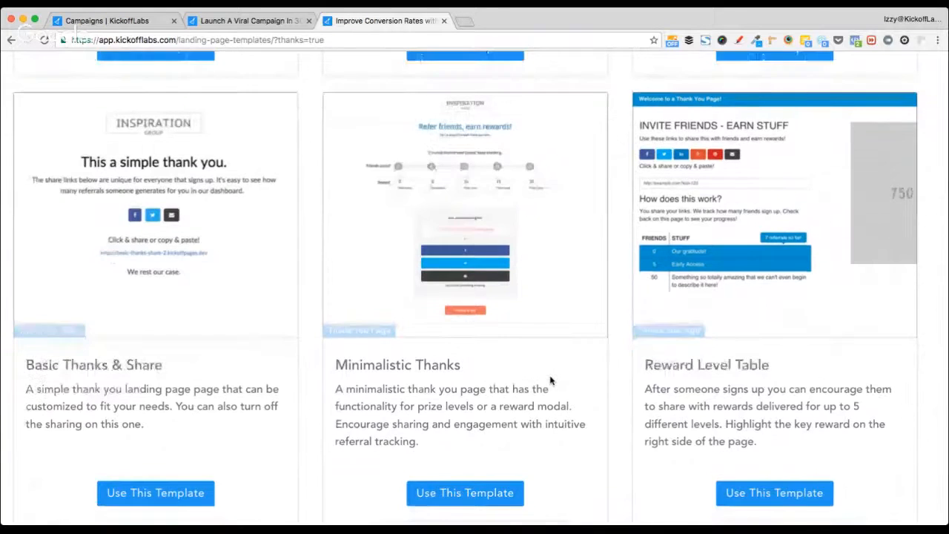
scroll(549, 380, down, 10)
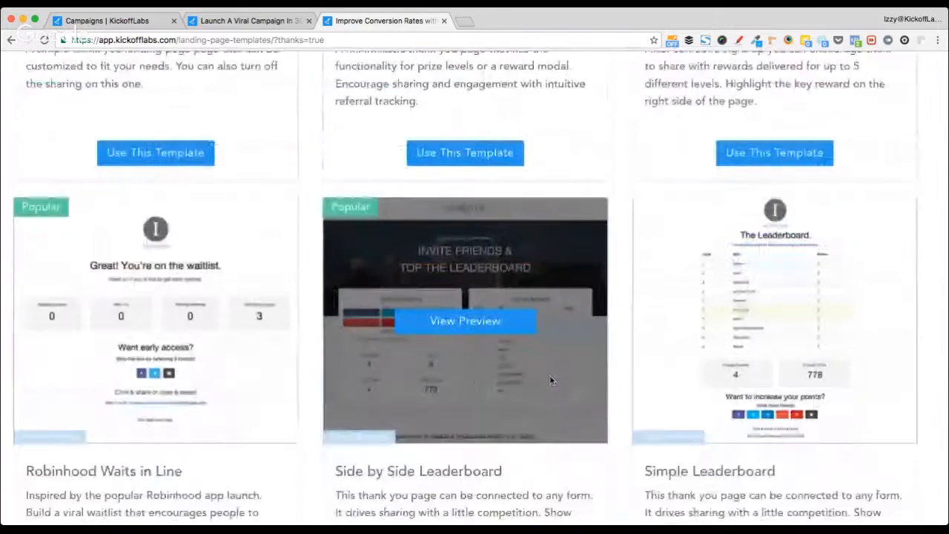
scroll(550, 380, down, 4)
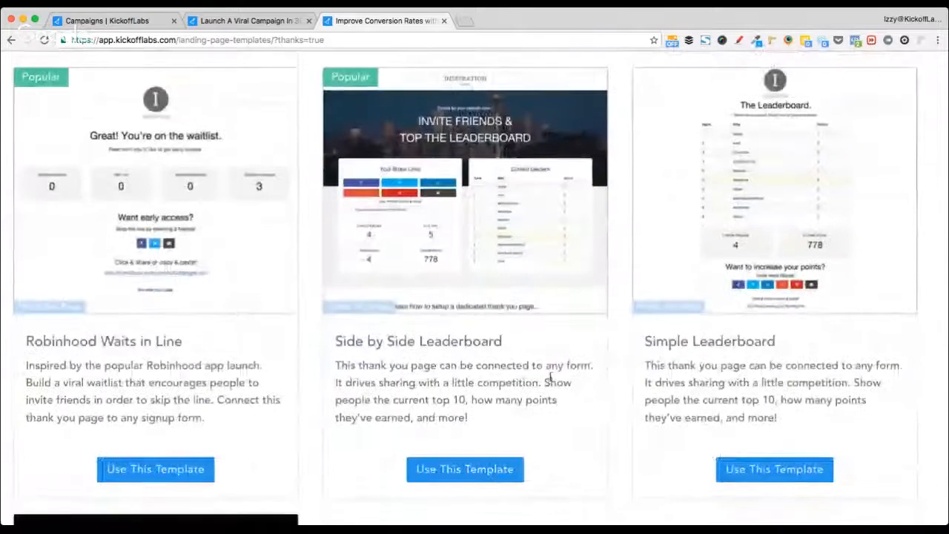
scroll(550, 378, down, 2)
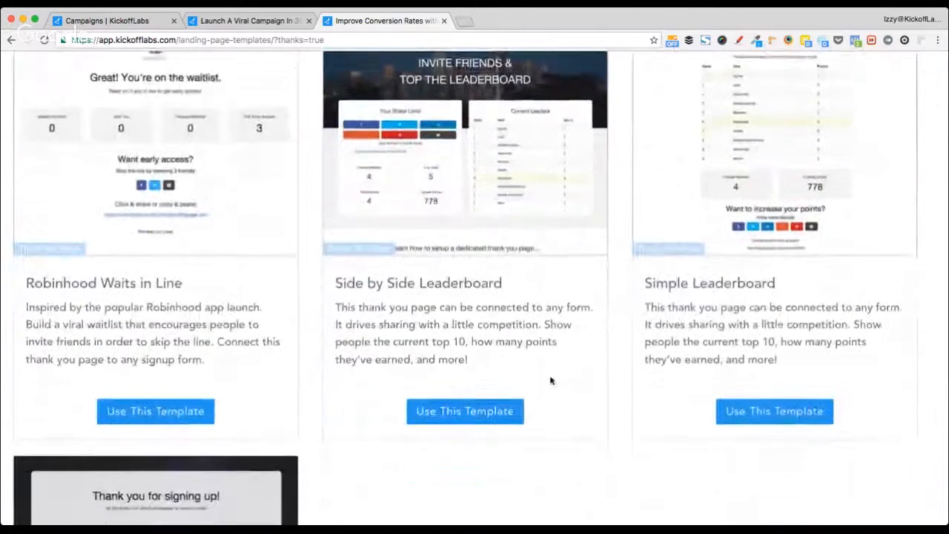
scroll(550, 380, down, 4)
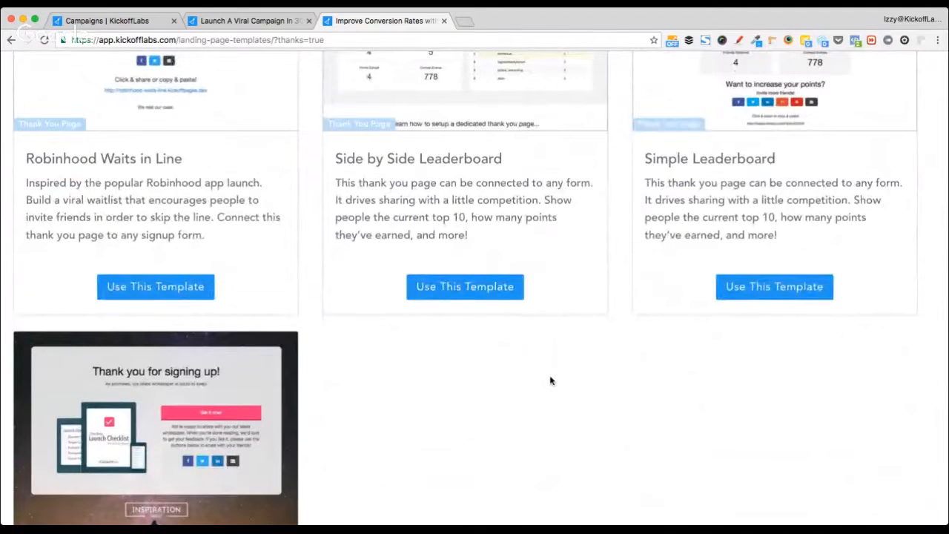
scroll(550, 380, down, 2)
scroll(550, 380, up, 6)
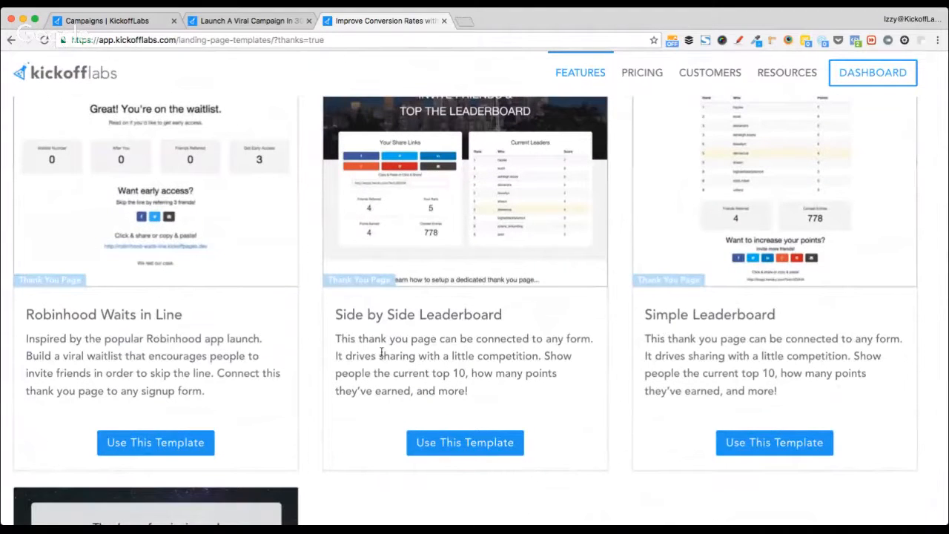
scroll(382, 353, down, 5)
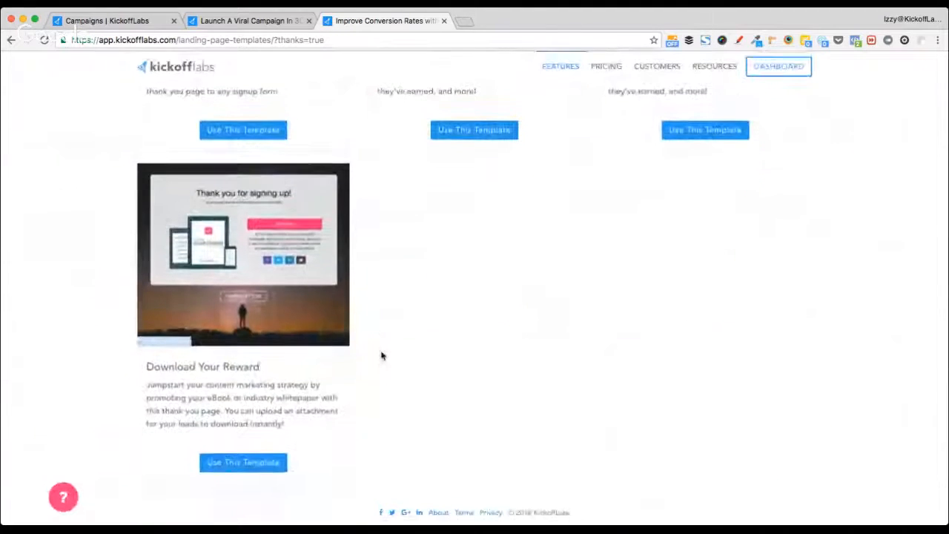
scroll(381, 355, up, 15)
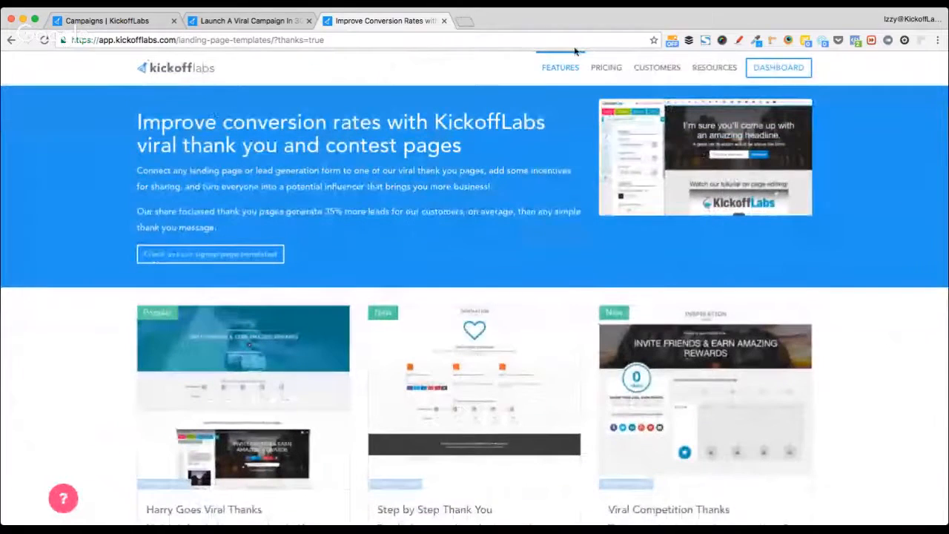
mouse_move(583, 77)
mouse_move(657, 69)
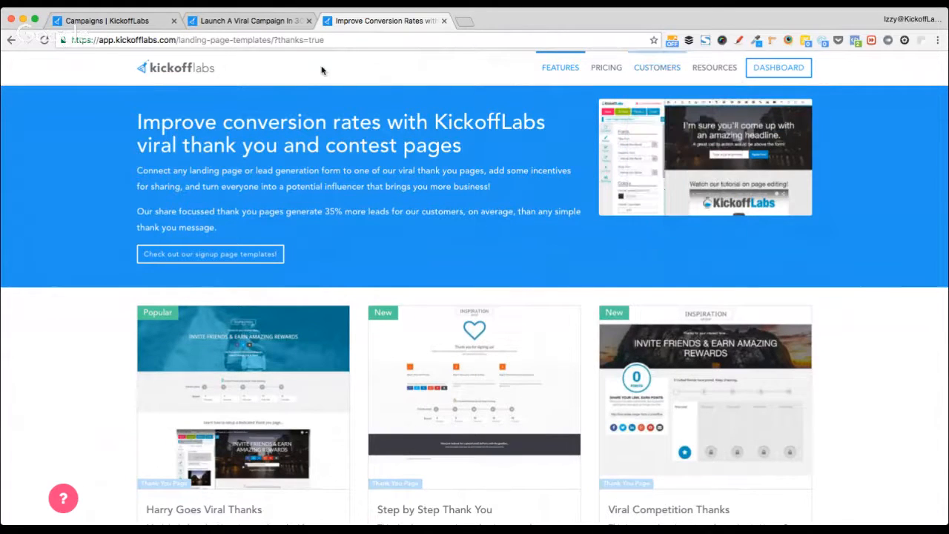
click(160, 74)
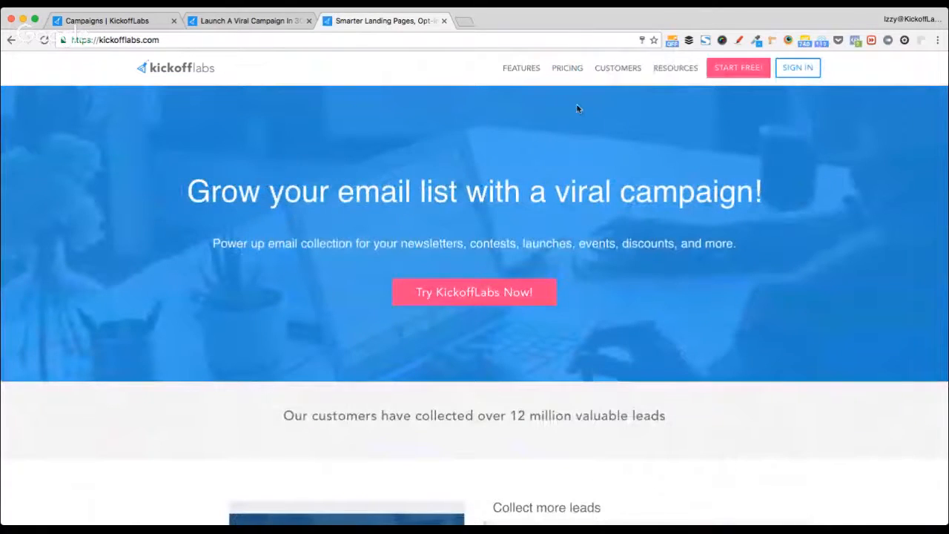
- Open Customers > Customer Showcase and skim the case studies
mouse_move(627, 75)
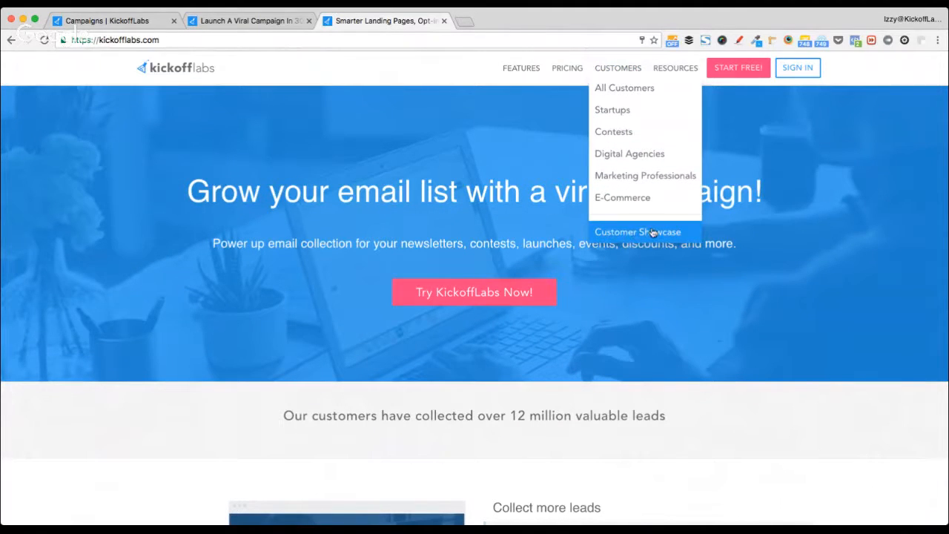
click(674, 232)
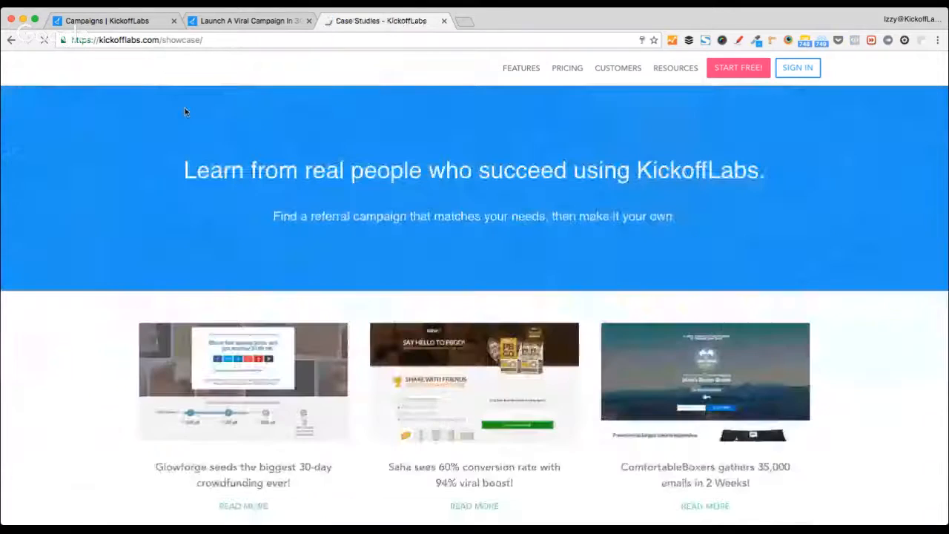
scroll(131, 269, down, 3)
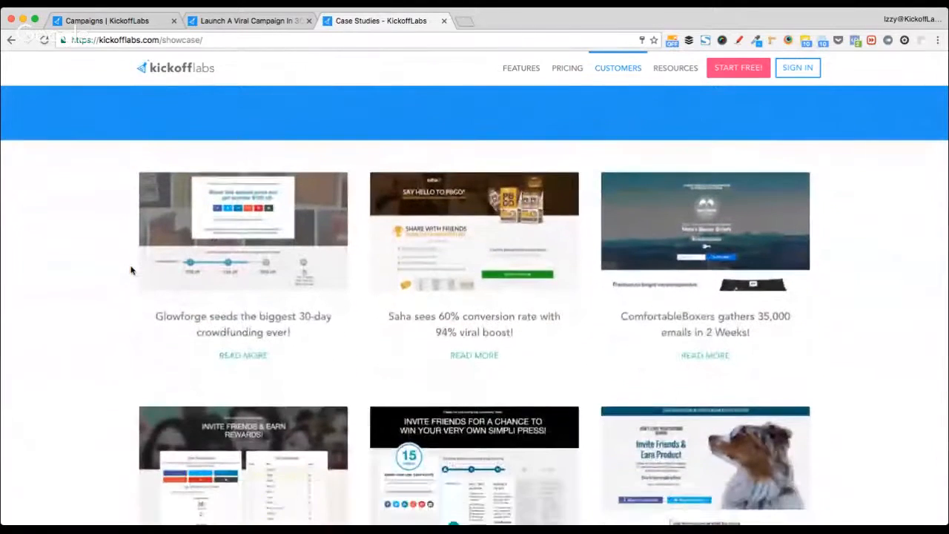
scroll(131, 270, up, 3)
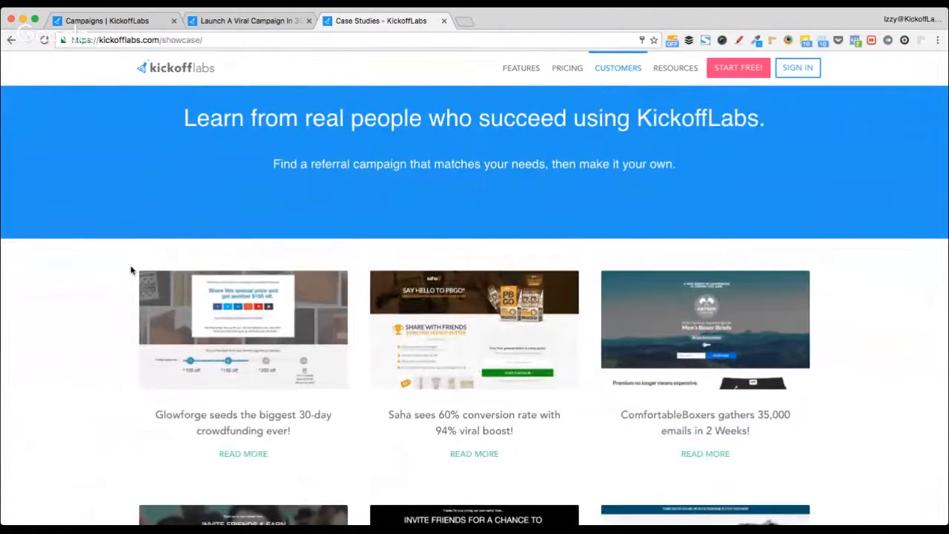
scroll(131, 270, down, 3)
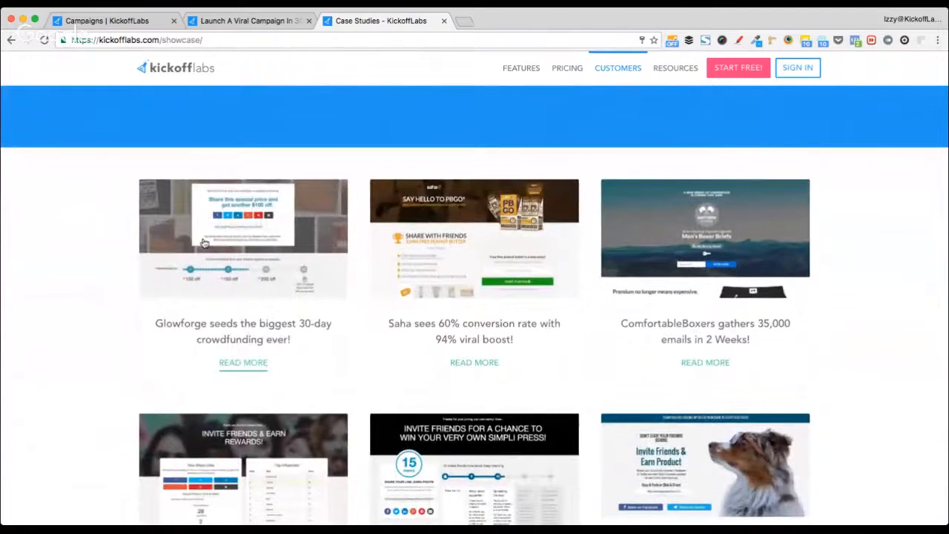
- Open the Glowforge and SOLO Eyewear case studies in new tabs
super+click(232, 242)
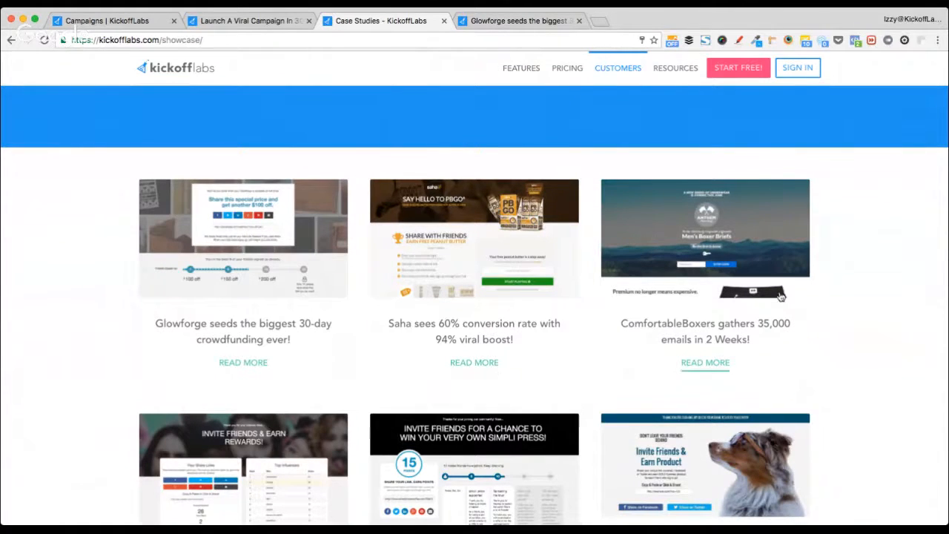
scroll(780, 297, down, 2)
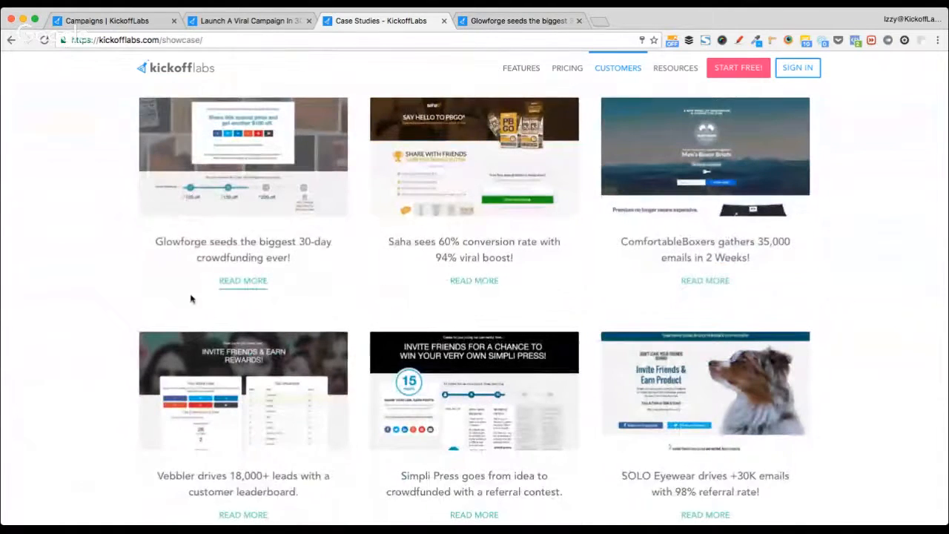
scroll(191, 298, down, 2)
scroll(599, 262, down, 5)
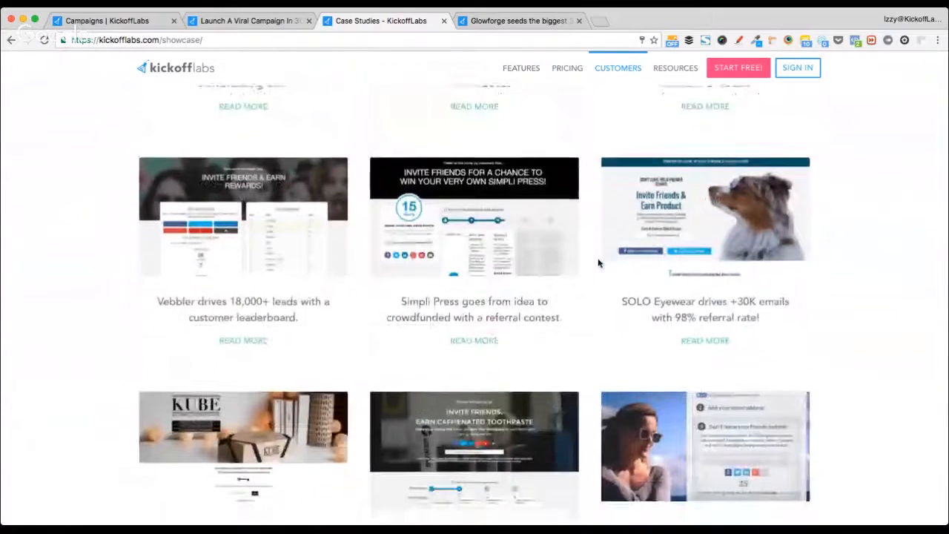
scroll(599, 262, up, 4)
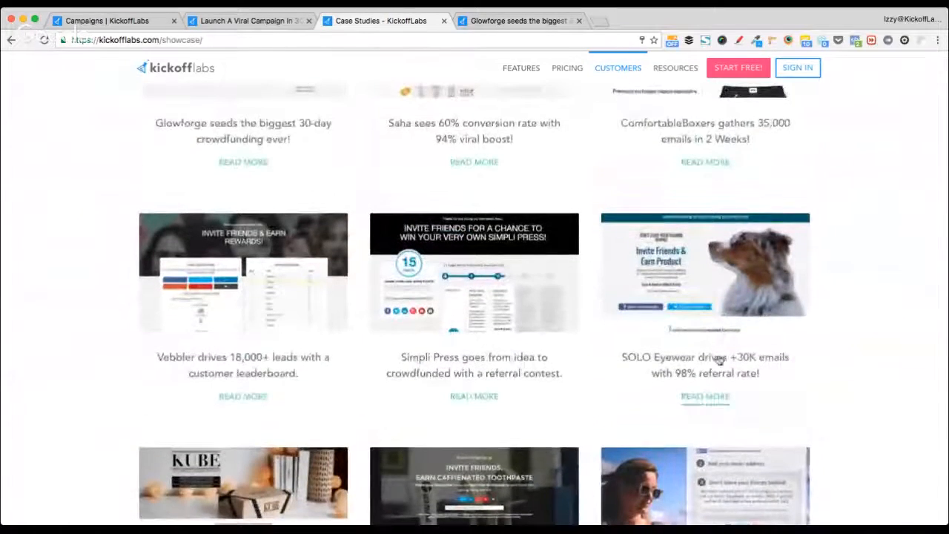
super+click(716, 361)
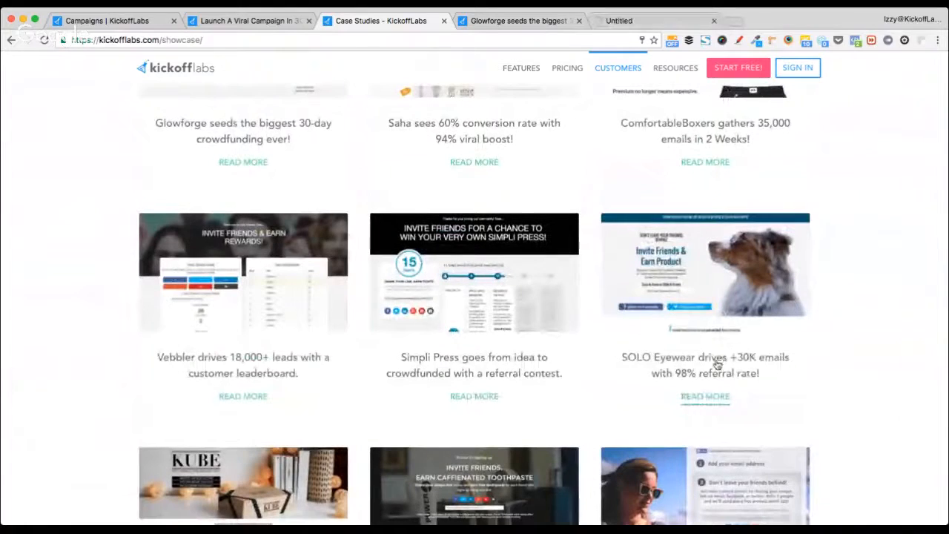
click(510, 21)
- Switch to the SOLO Eyewear case study and start reading it
click(630, 22)
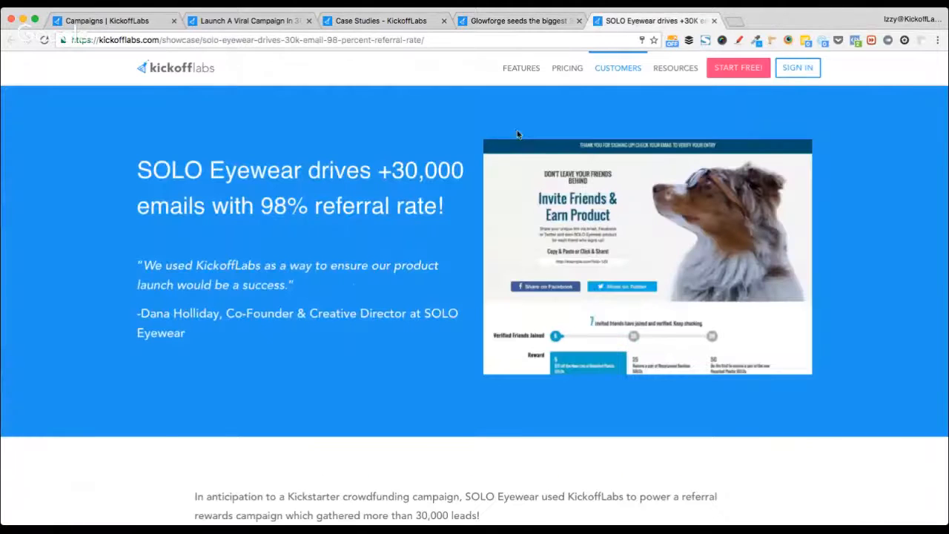
scroll(93, 413, down, 10)
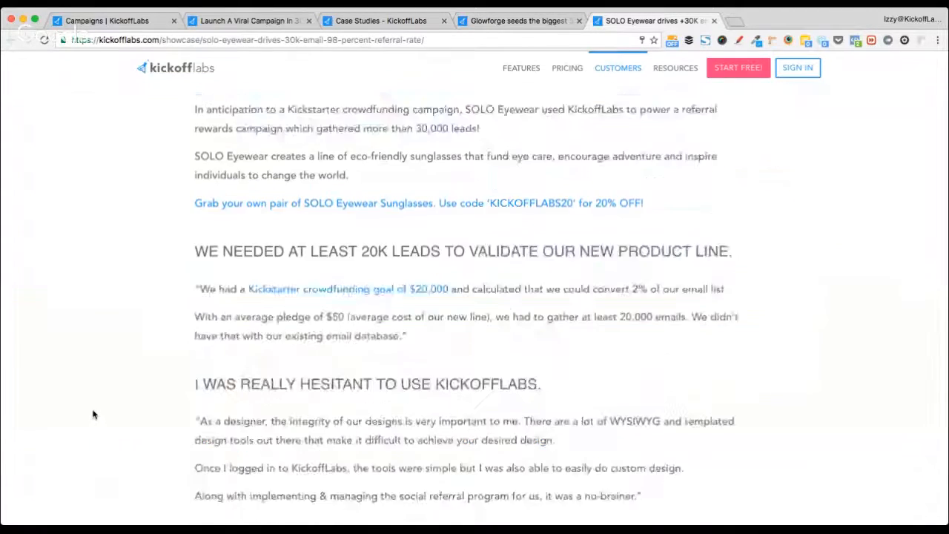
scroll(93, 414, down, 15)
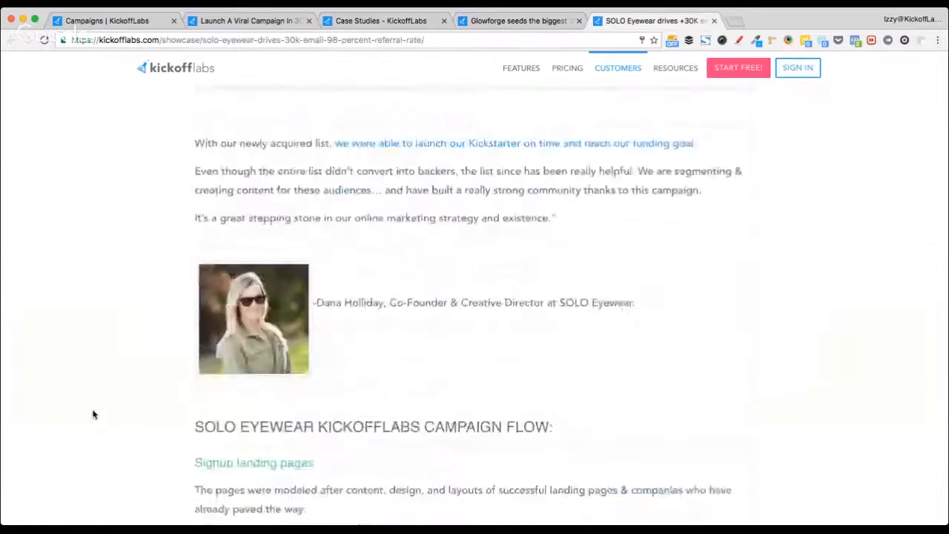
scroll(94, 414, up, 15)
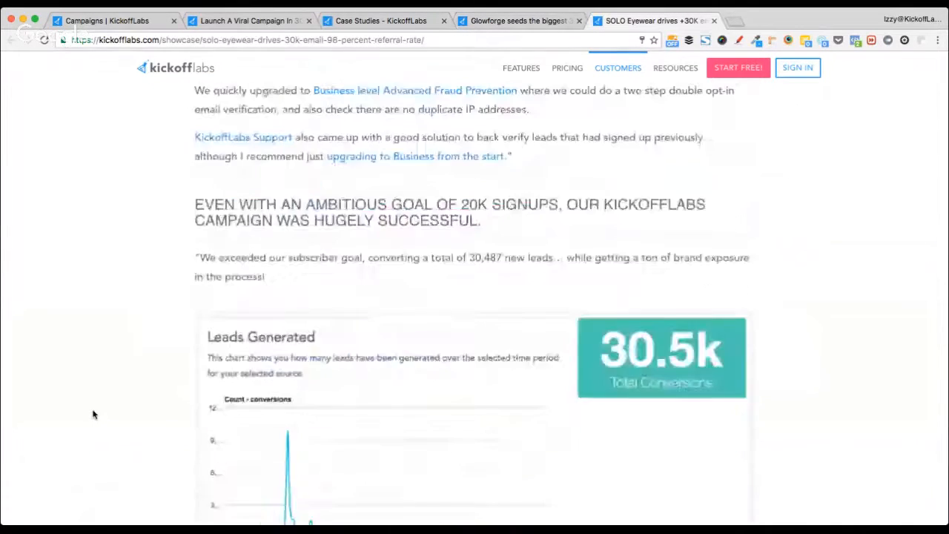
scroll(94, 414, down, 15)
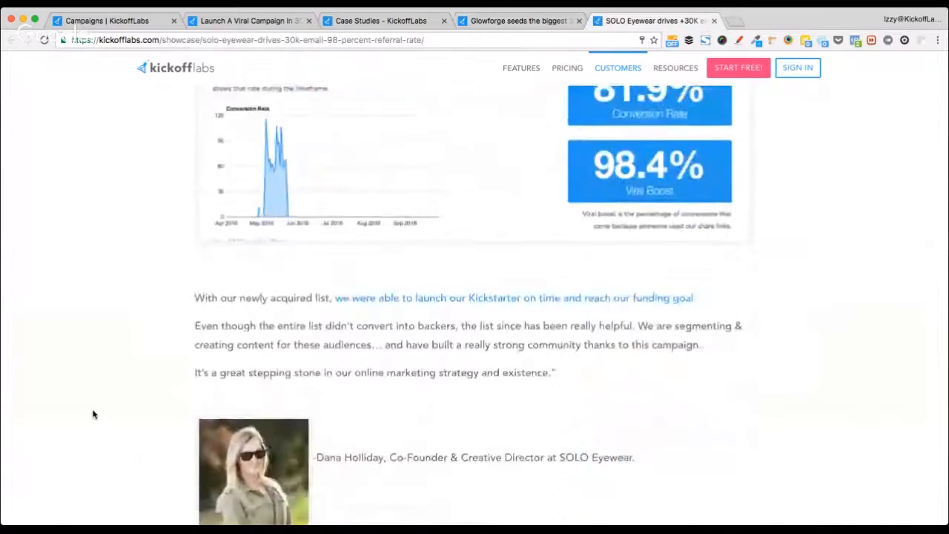
scroll(93, 414, down, 5)
scroll(93, 414, up, 3)
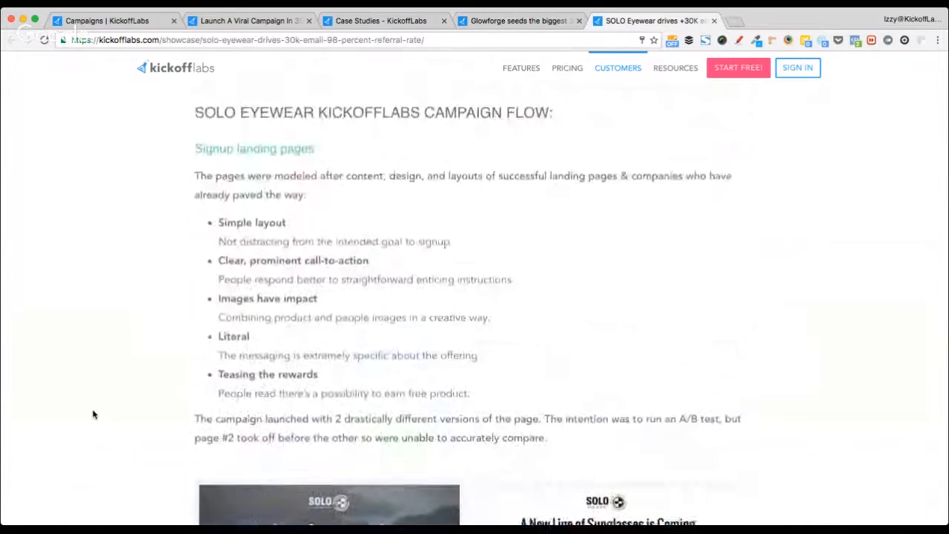
scroll(93, 415, up, 1)
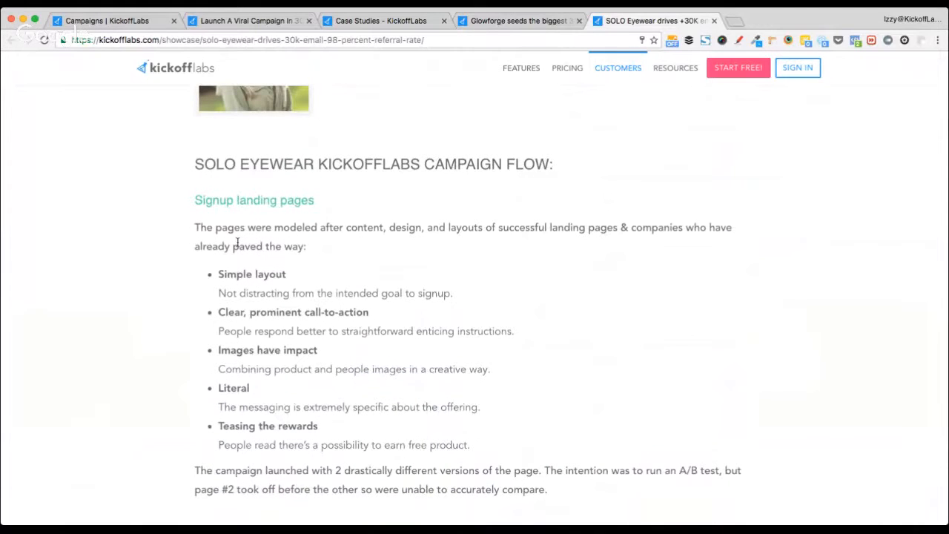
scroll(207, 282, down, 5)
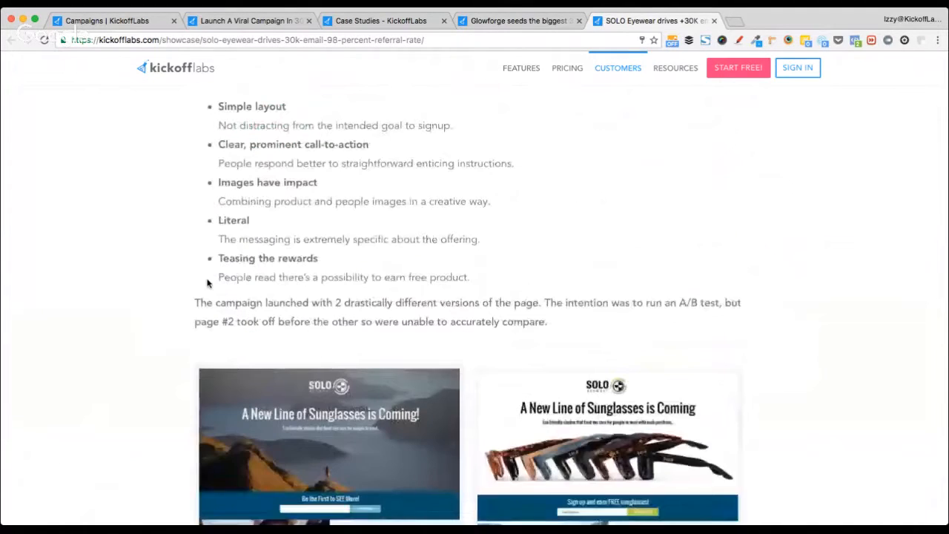
scroll(197, 277, down, 15)
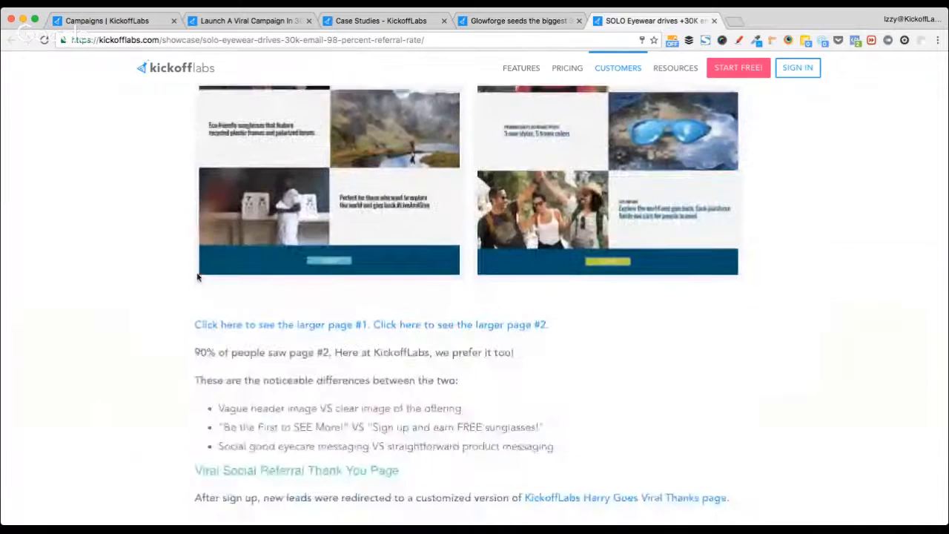
- Scroll to the end of the SOLO Eyewear case study and close its tab
scroll(197, 277, down, 3)
scroll(198, 277, down, 6)
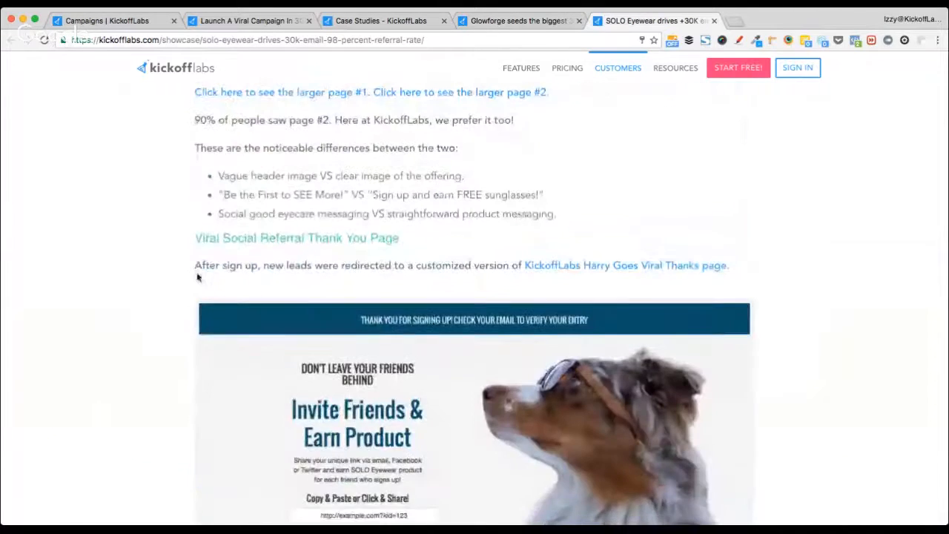
scroll(197, 277, down, 2)
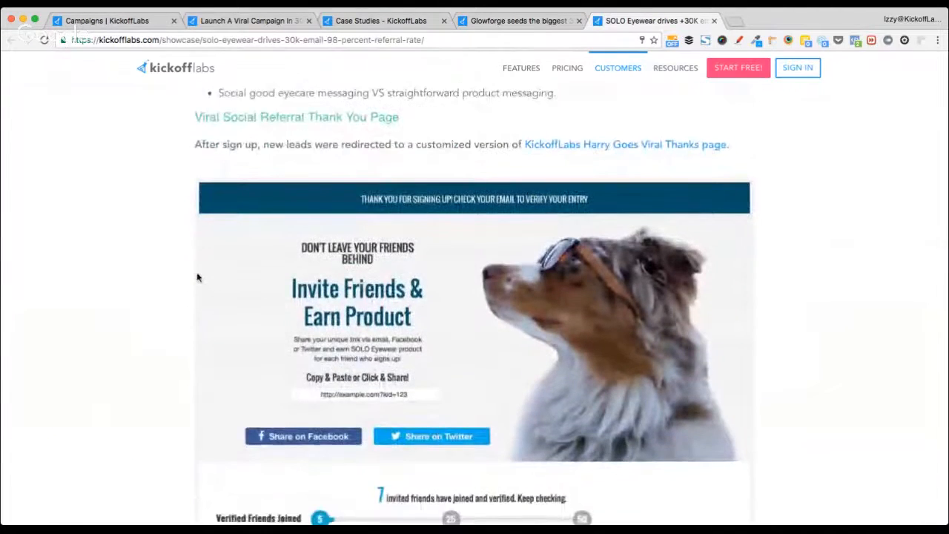
scroll(197, 278, down, 1)
scroll(197, 277, down, 7)
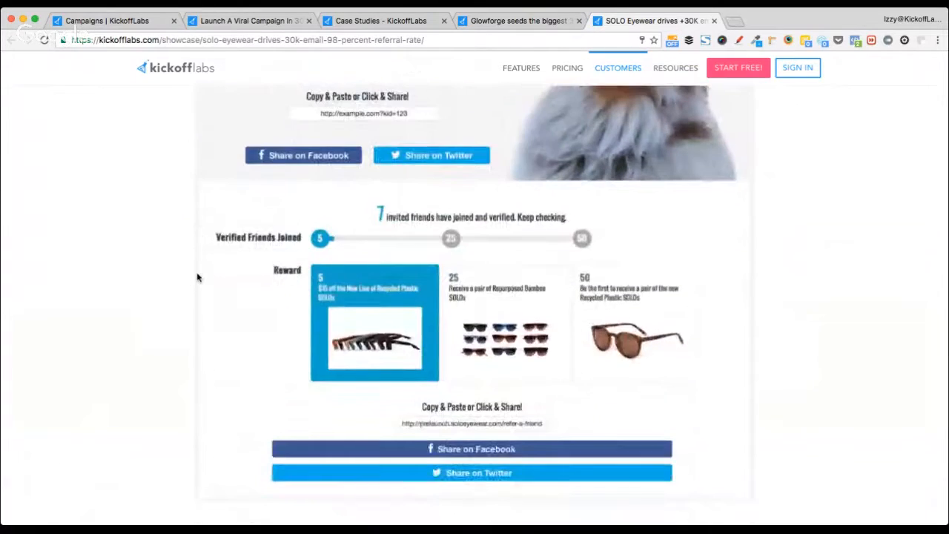
scroll(197, 278, down, 16)
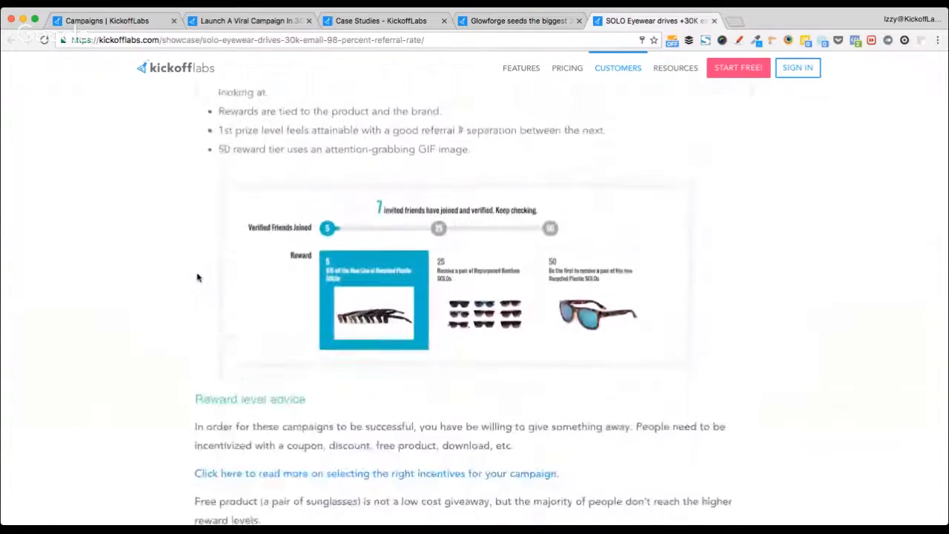
scroll(197, 277, down, 12)
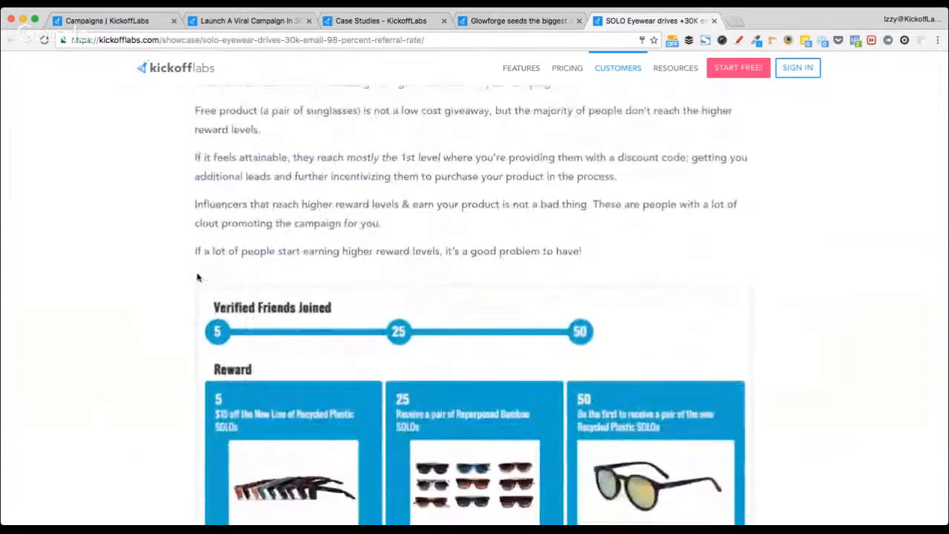
scroll(198, 277, down, 8)
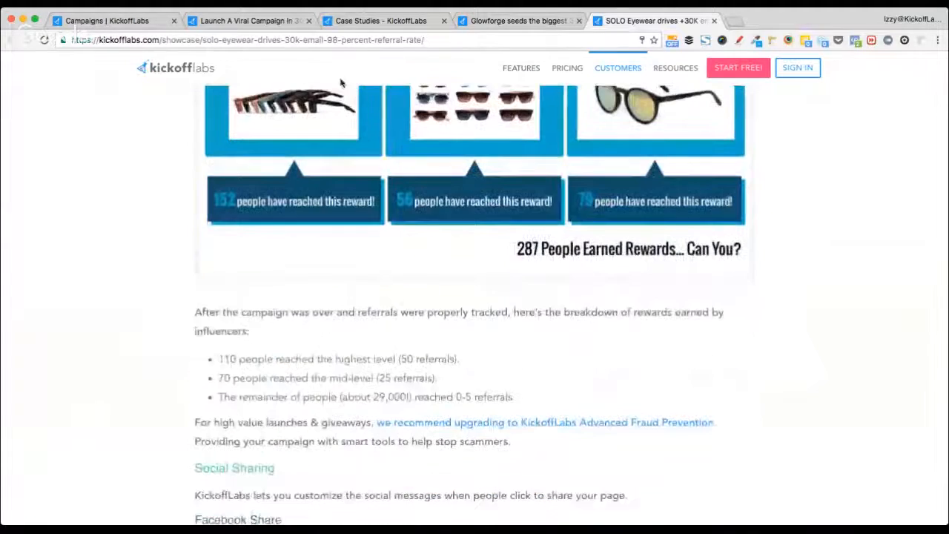
mouse_move(531, 116)
key(super+w)
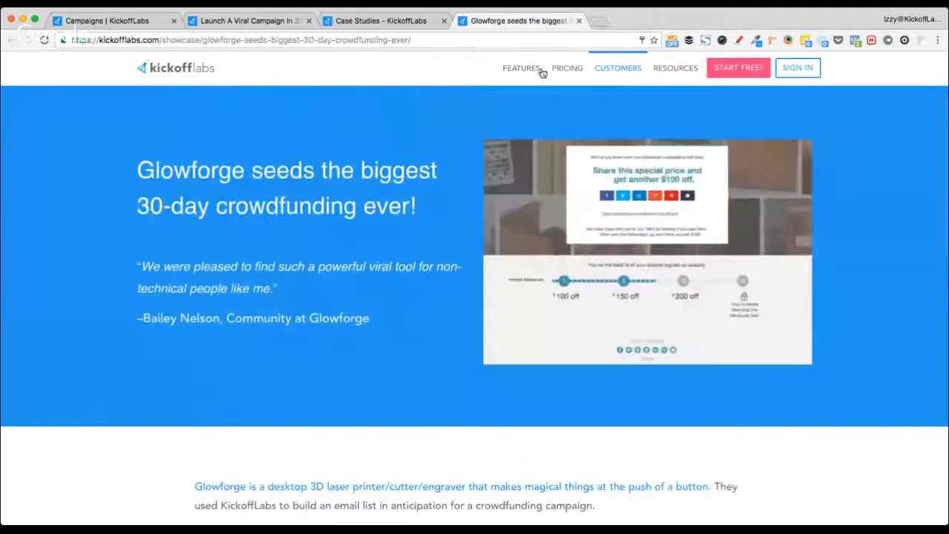
- Close the Glowforge case study and the Case Studies showcase tabs
key(super+w)
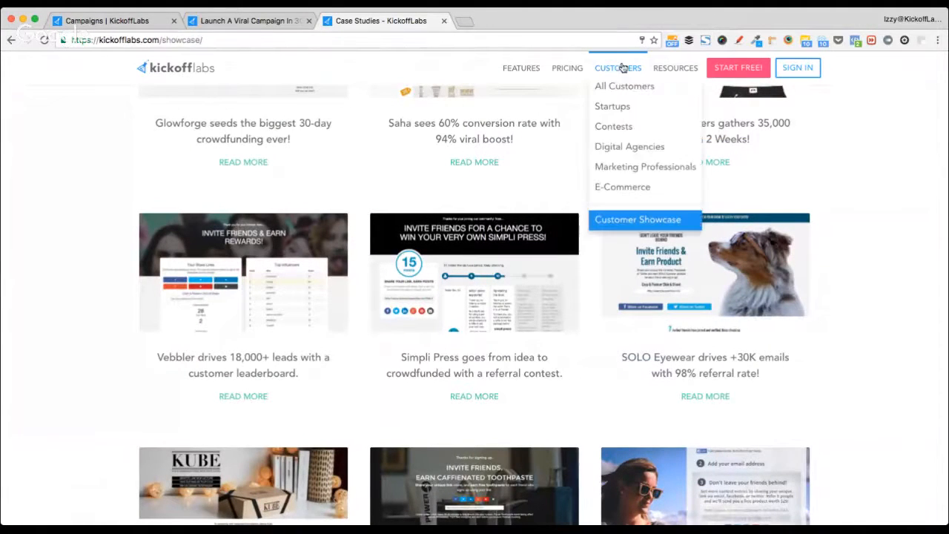
mouse_move(618, 67)
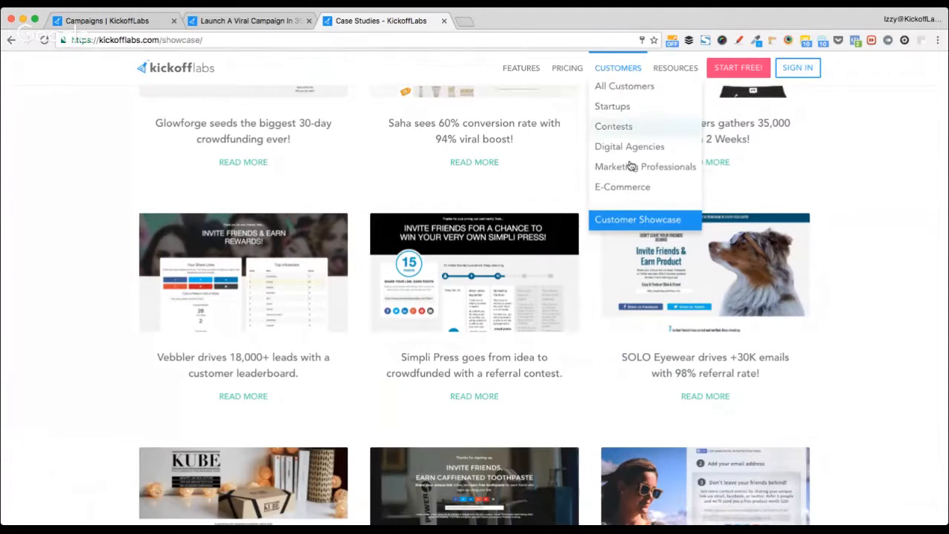
click(647, 221)
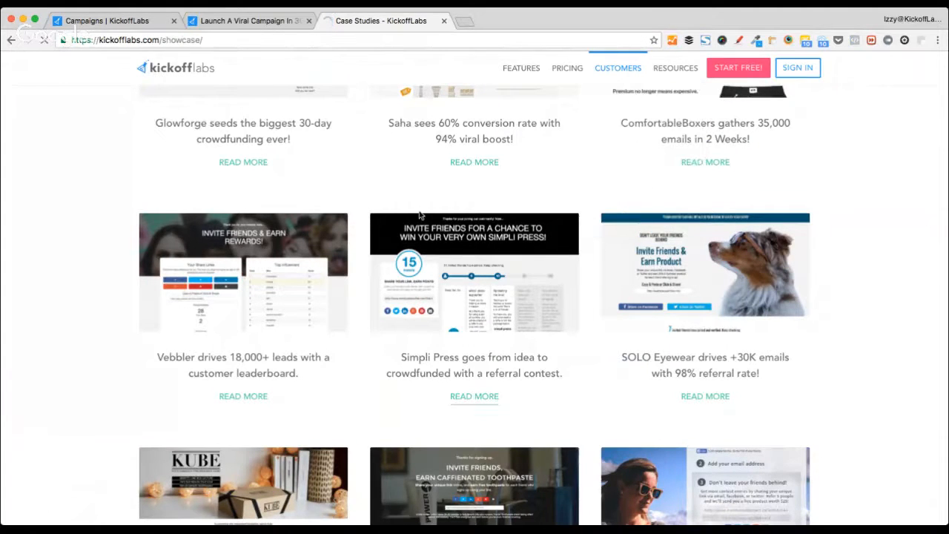
key(super+w)
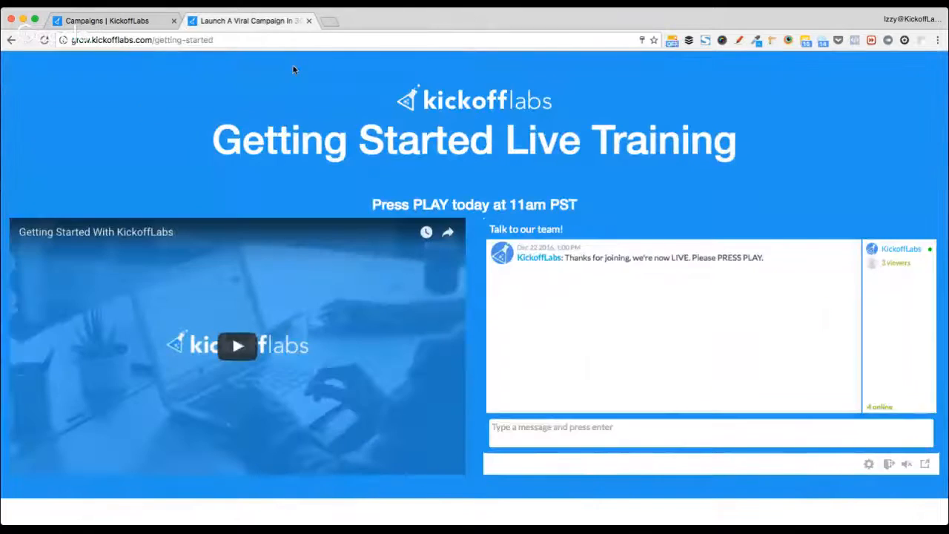
- Move the Live Training tab first, pin it, and reopen the Case Studies tab
drag(260, 25, 147, 28)
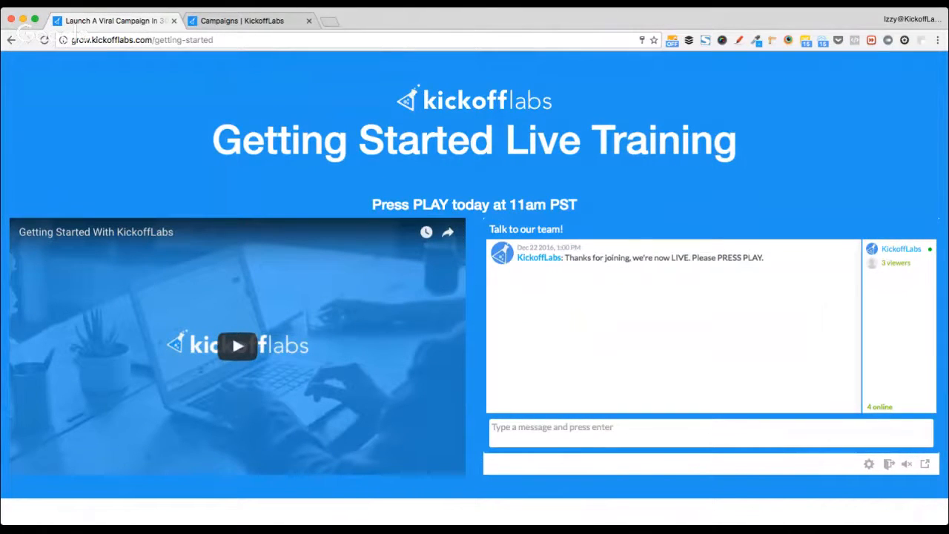
click(175, 68)
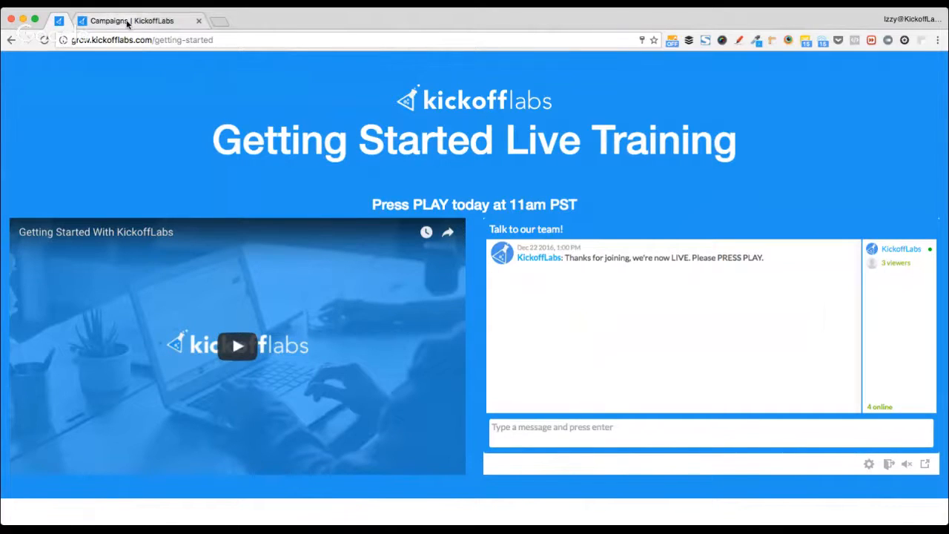
click(127, 23)
key(super+shift+t)
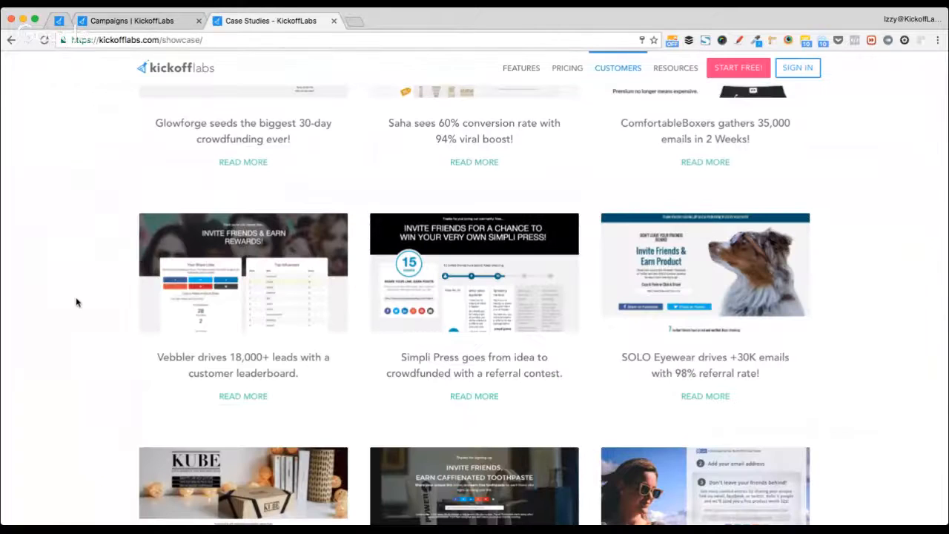
scroll(76, 301, up, 3)
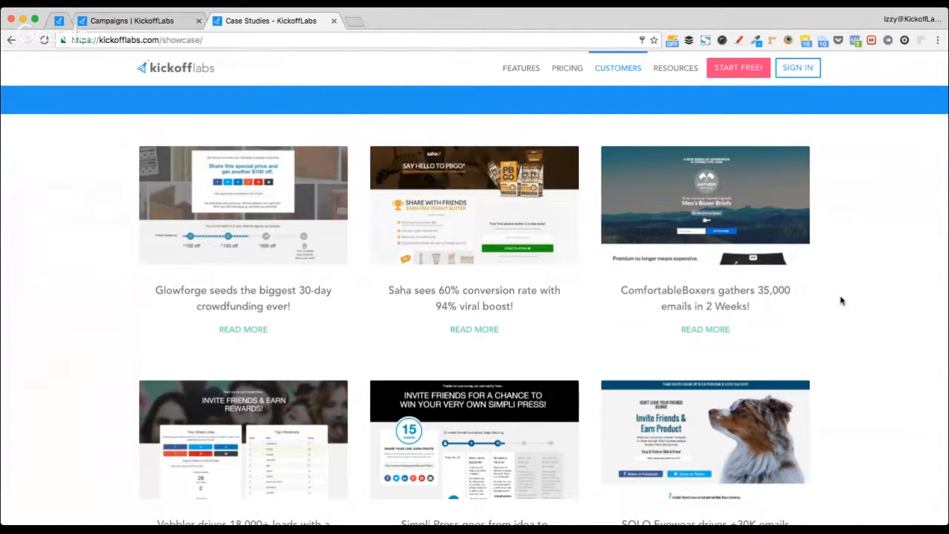
- Read the ComfortableBoxers case study on gathering 35,000 emails in 2 weeks, then close it
click(705, 329)
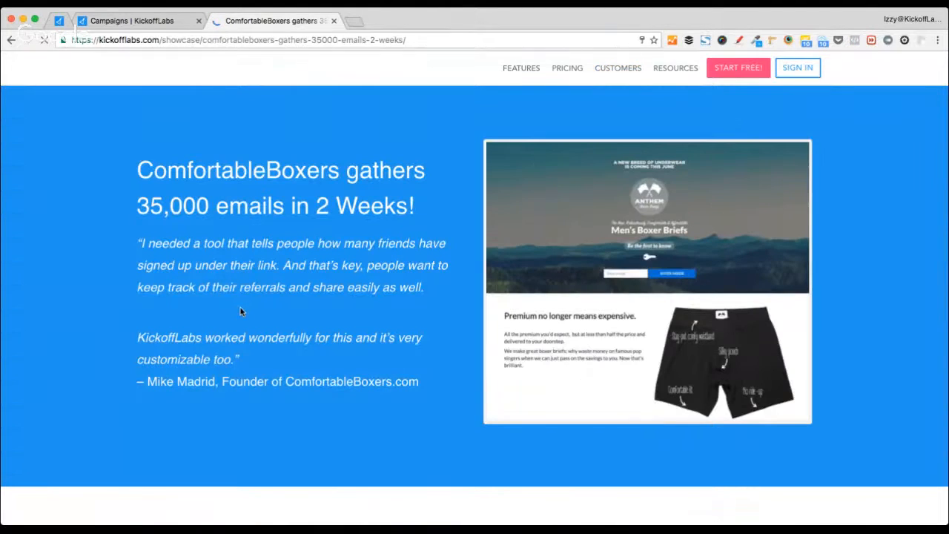
scroll(241, 310, down, 15)
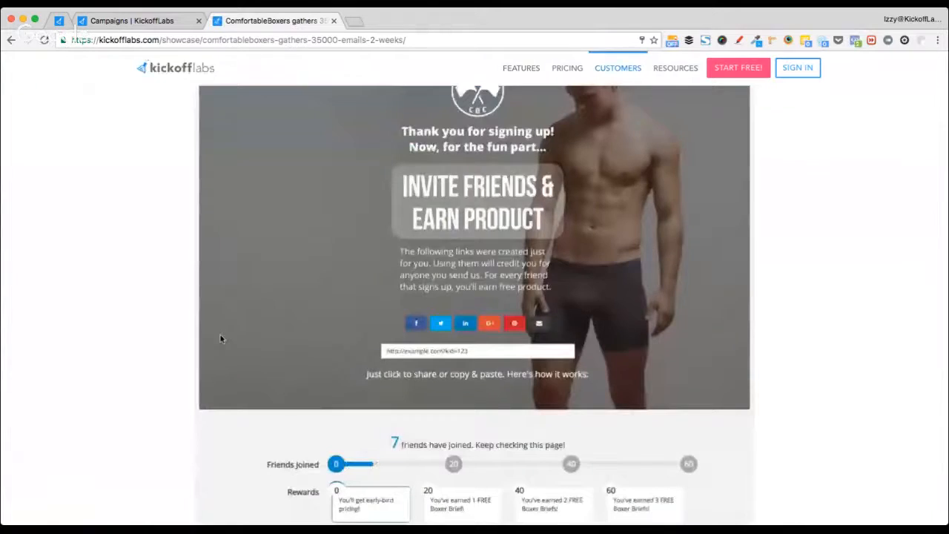
scroll(220, 339, down, 3)
scroll(220, 339, up, 4)
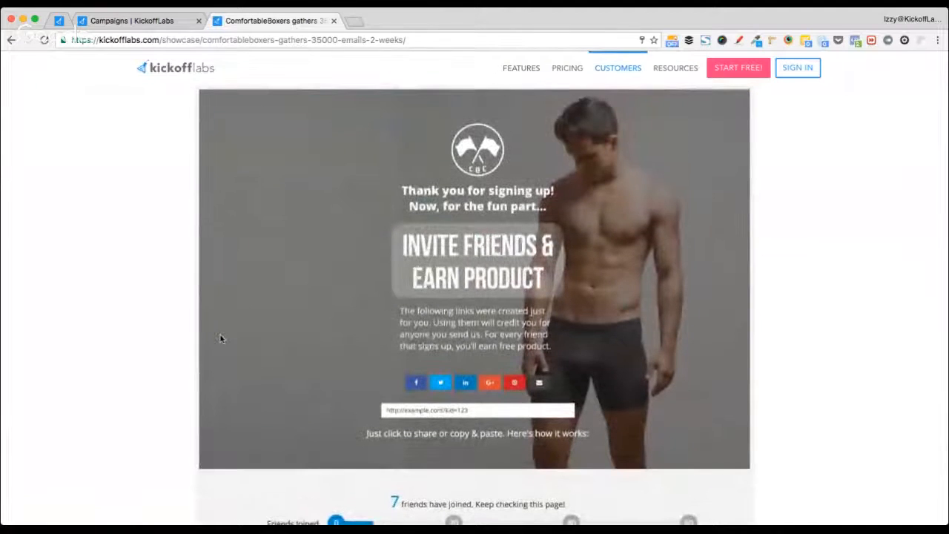
scroll(323, 316, down, 5)
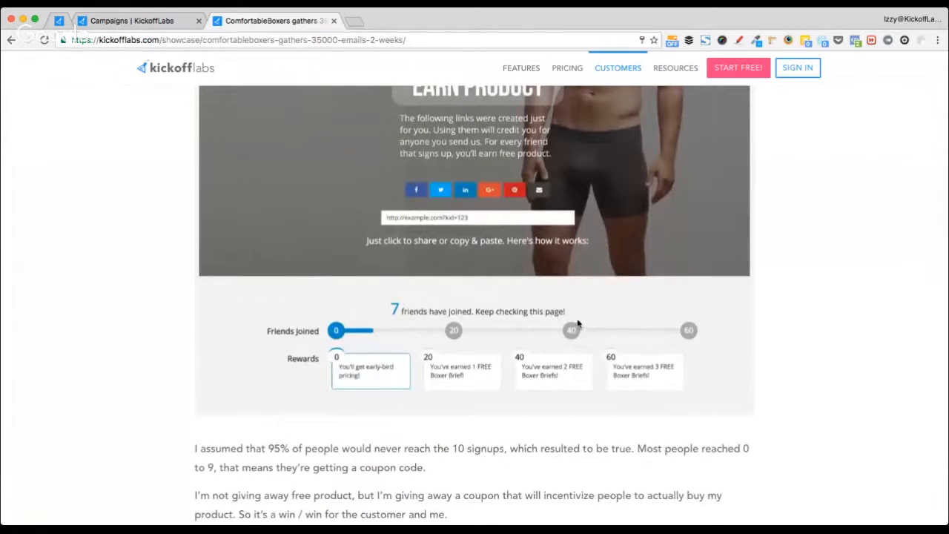
scroll(142, 284, up, 1)
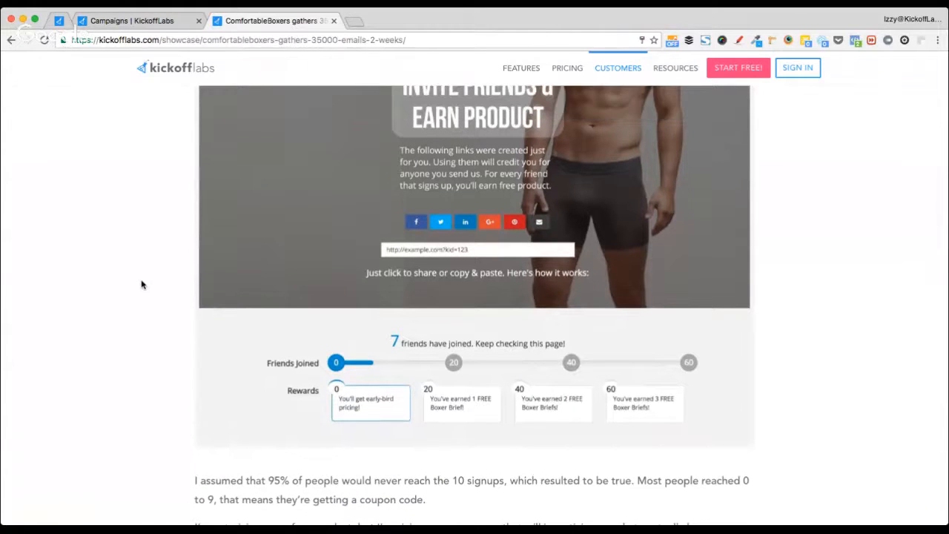
click(335, 21)
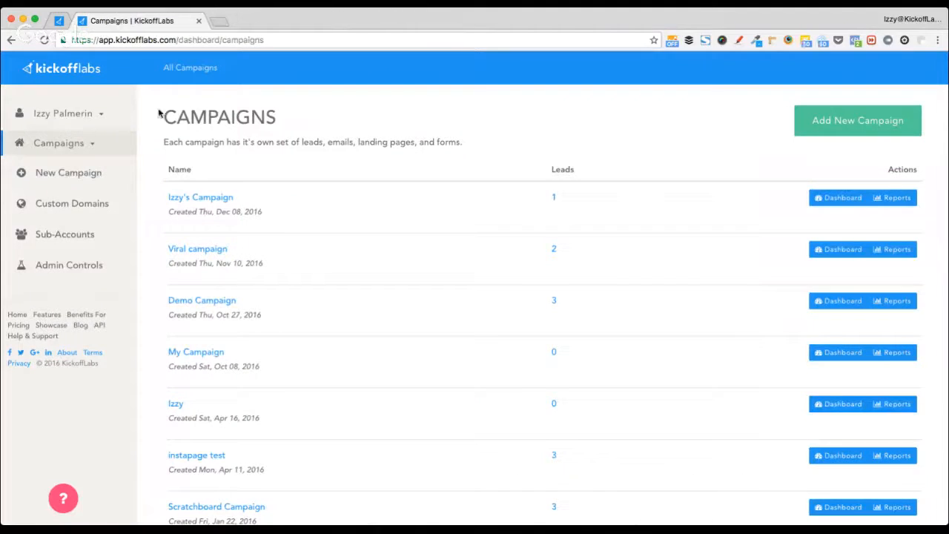
- Post 'Please go ahead and leave any specific questions here in the chat.' in the training chat
click(59, 20)
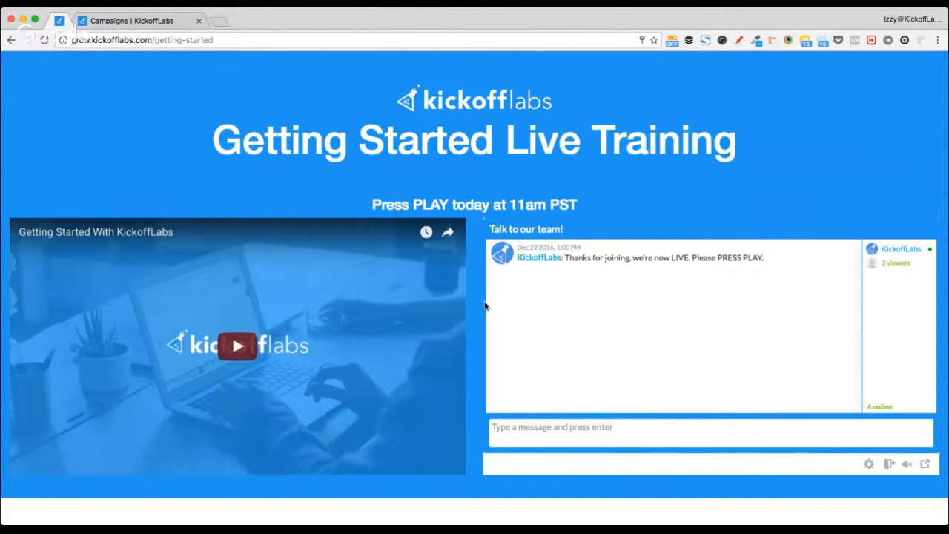
click(633, 432)
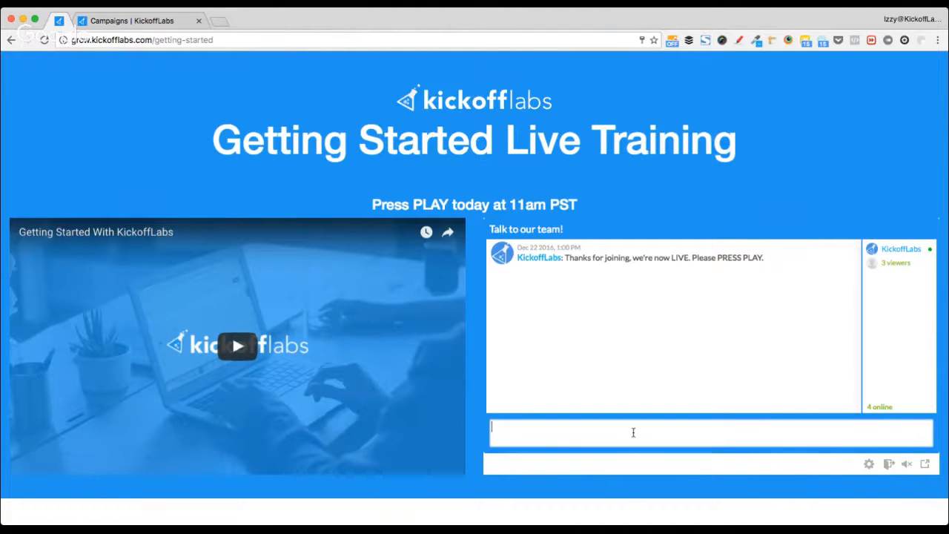
text(Please g)
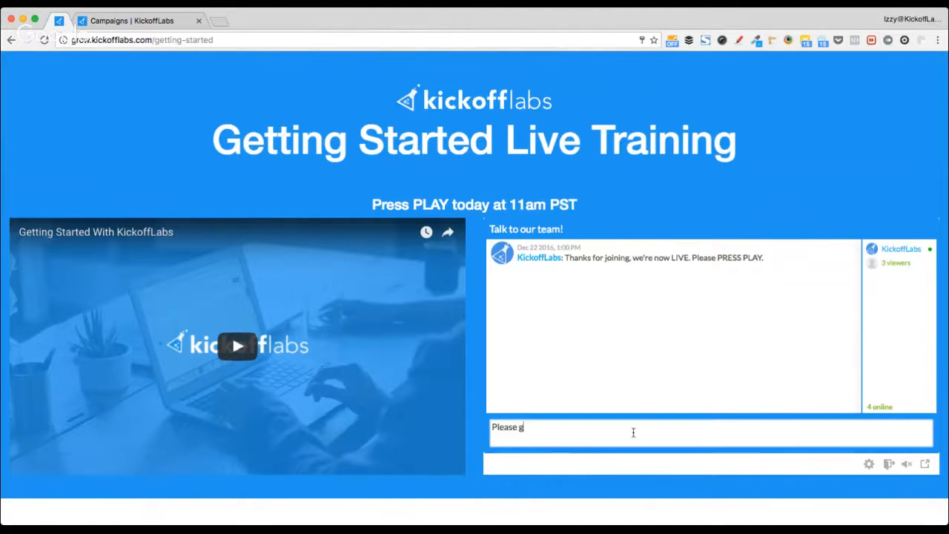
text(o ahead and lewa)
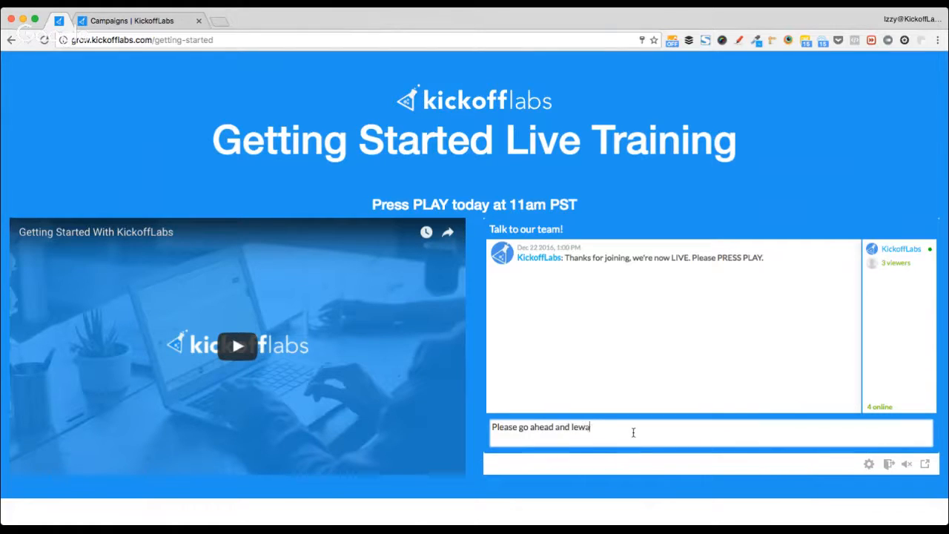
key(BackSpace)
key(BackSpace)
text(ave any specific questions here in the chat.)
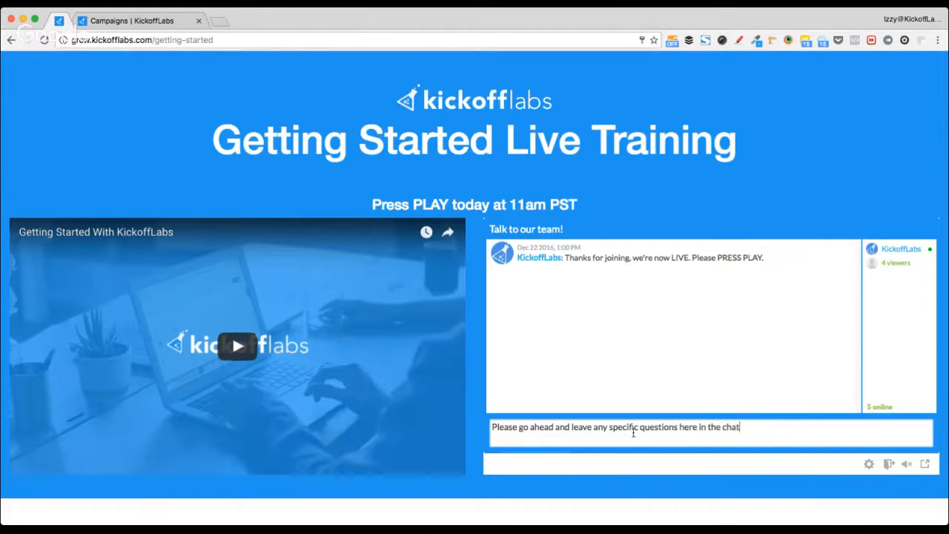
key(Return)
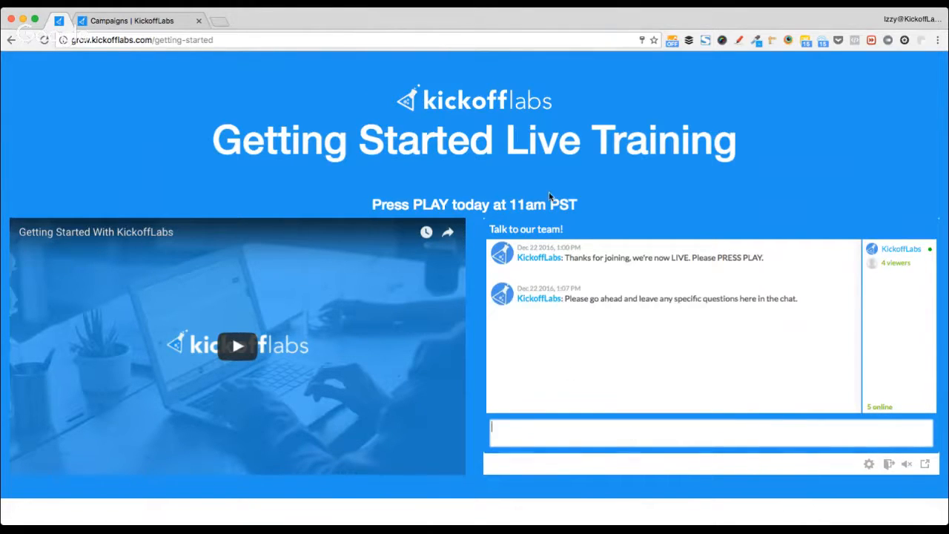
click(144, 23)
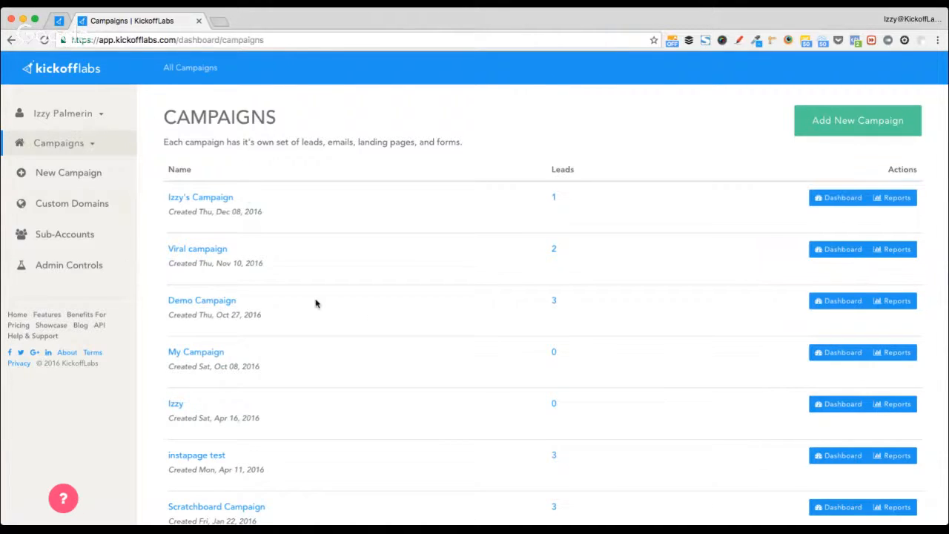
- On the Campaigns page, start a new campaign with Add New Campaign
scroll(315, 303, down, 5)
scroll(316, 303, down, 3)
scroll(316, 303, up, 8)
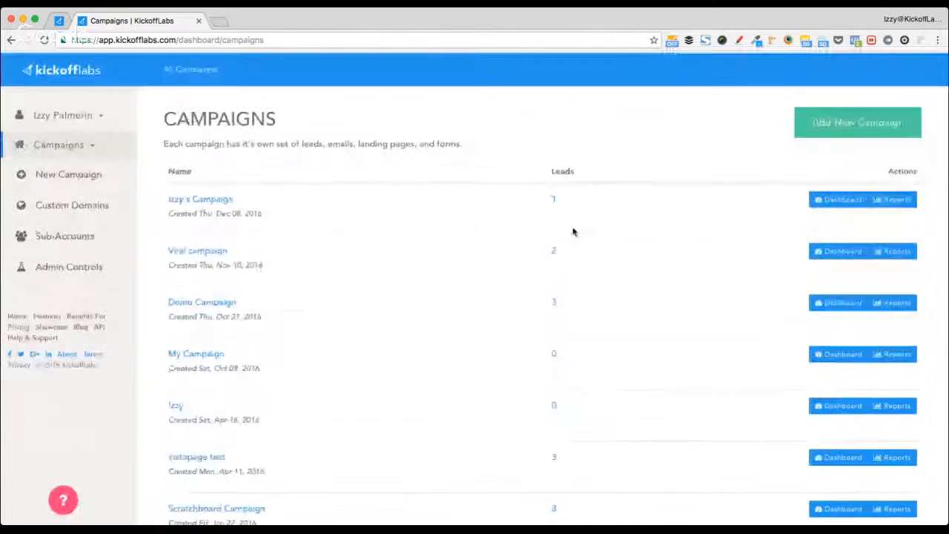
click(856, 121)
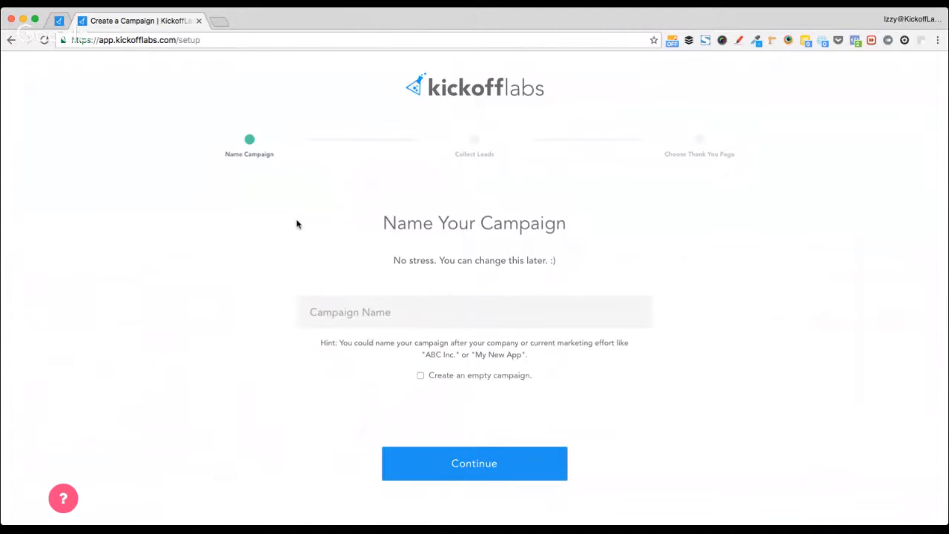
- Name the campaign 'Test Campaign', leaving Create an empty campaign unticked
click(355, 308)
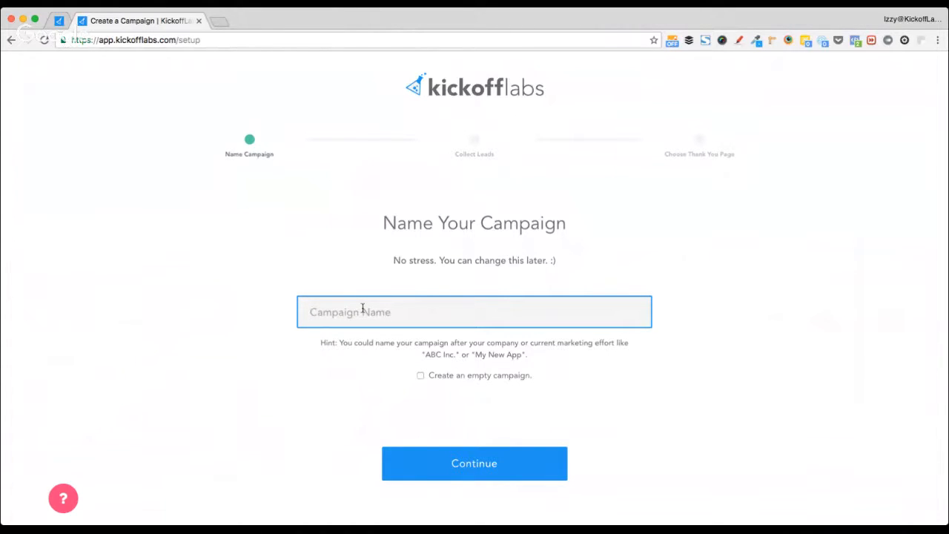
text(Test Campaign)
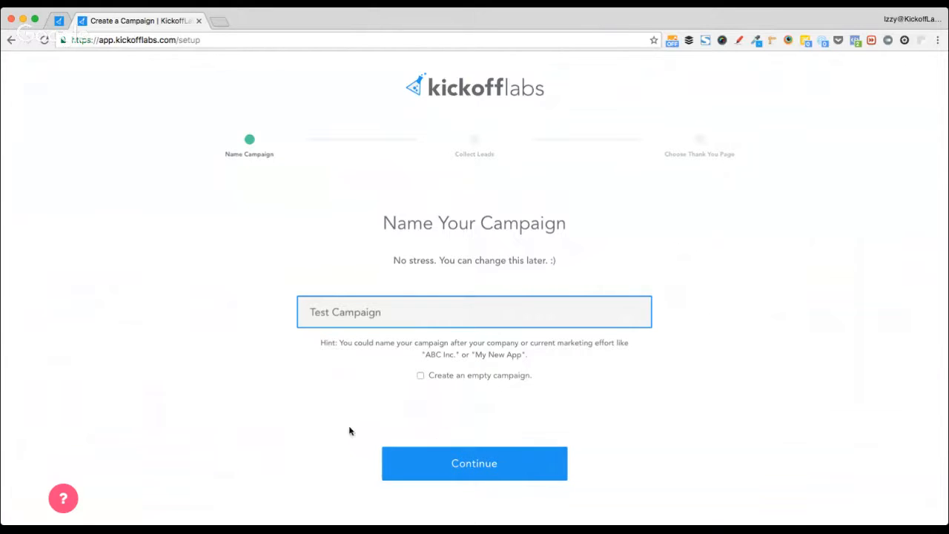
click(462, 380)
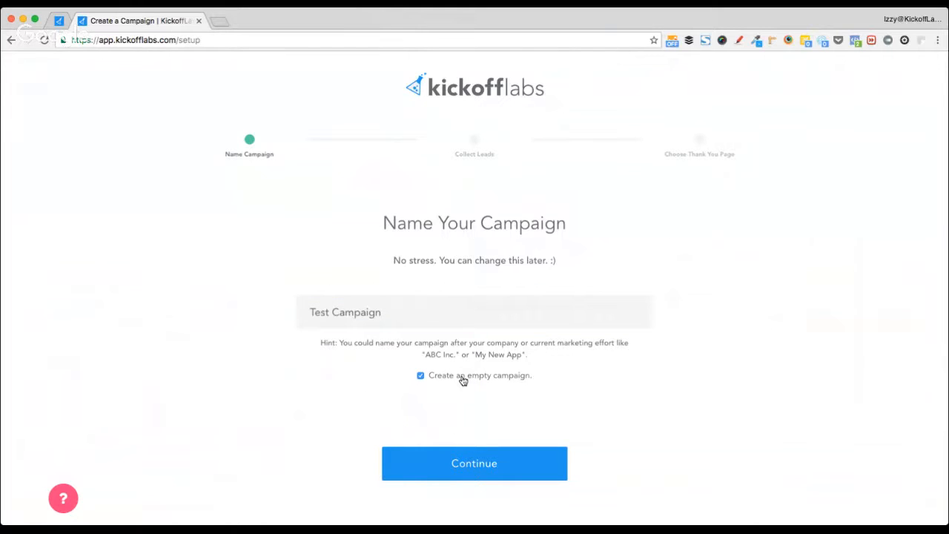
click(463, 380)
- Continue to Collect Leads and pick the On a New Landing Page option
click(420, 463)
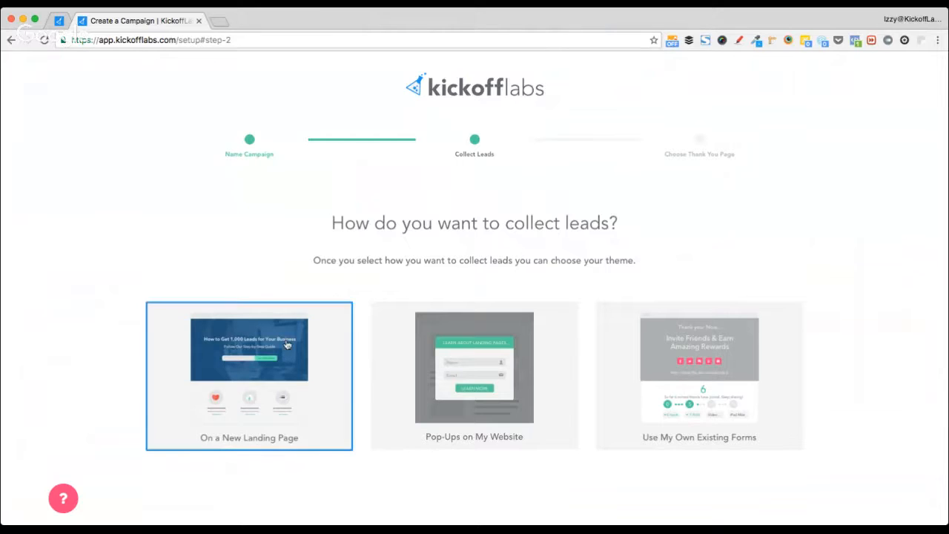
scroll(165, 240, down, 2)
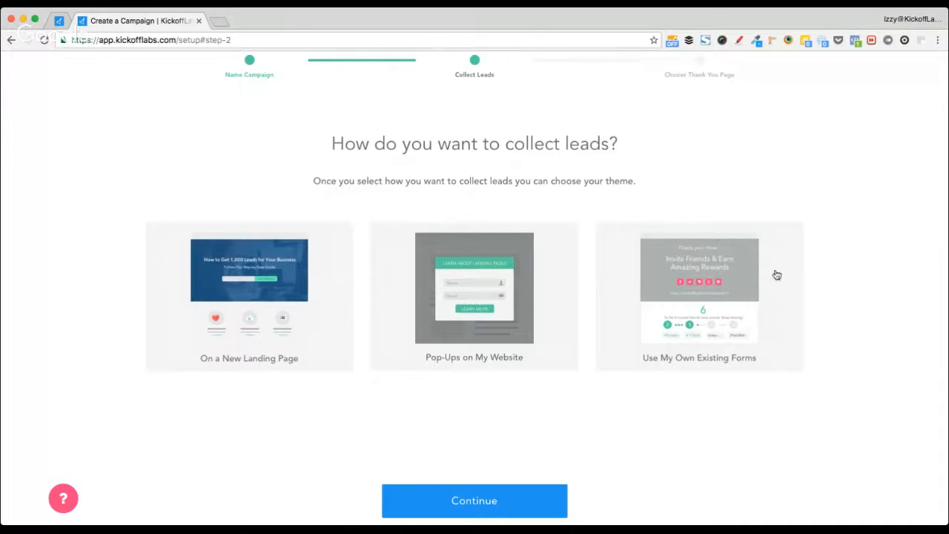
click(685, 334)
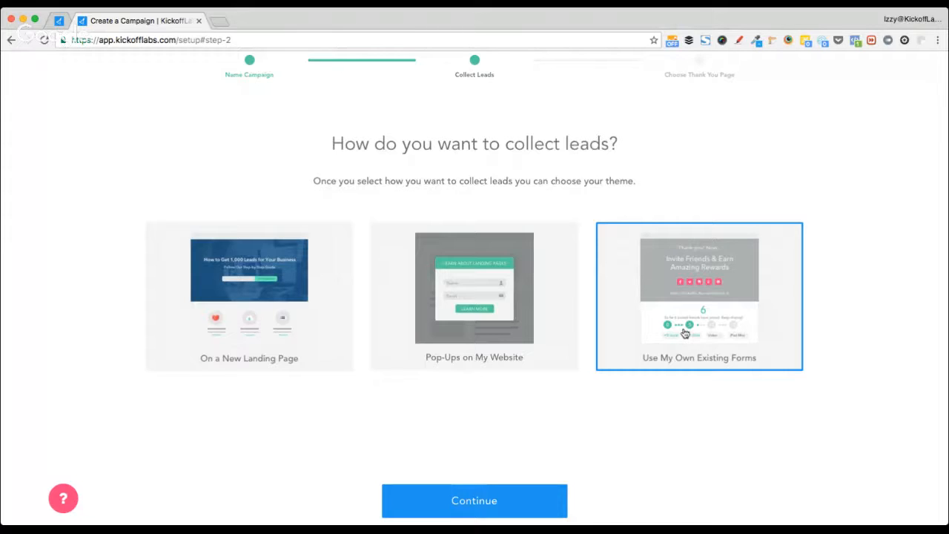
click(529, 327)
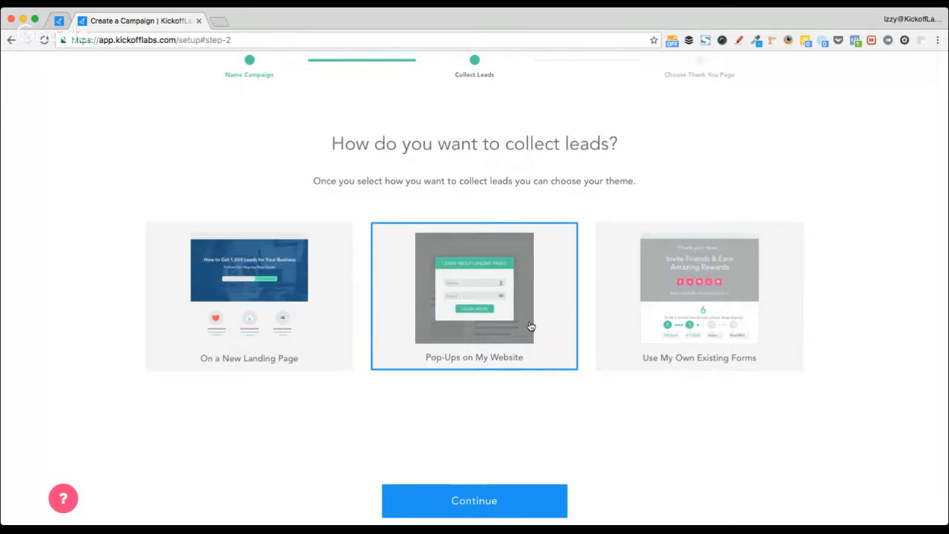
click(277, 324)
click(627, 360)
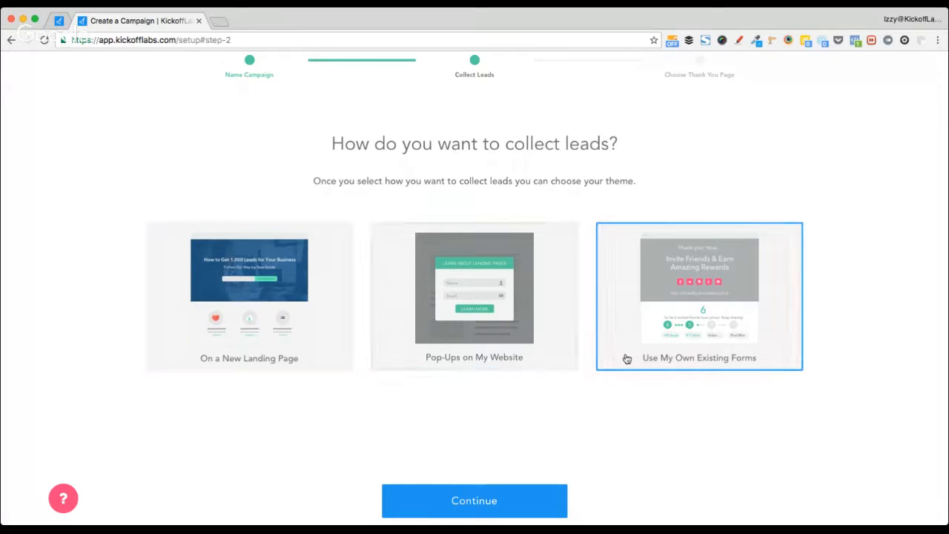
click(219, 323)
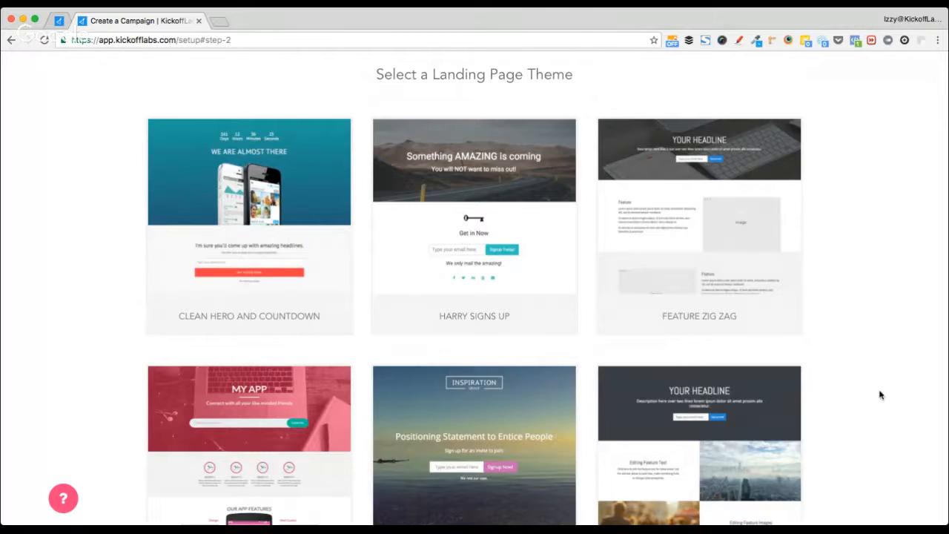
- Load all landing-page themes and browse down to the Add Exit Intent Widget option
scroll(880, 395, down, 1)
scroll(880, 395, down, 5)
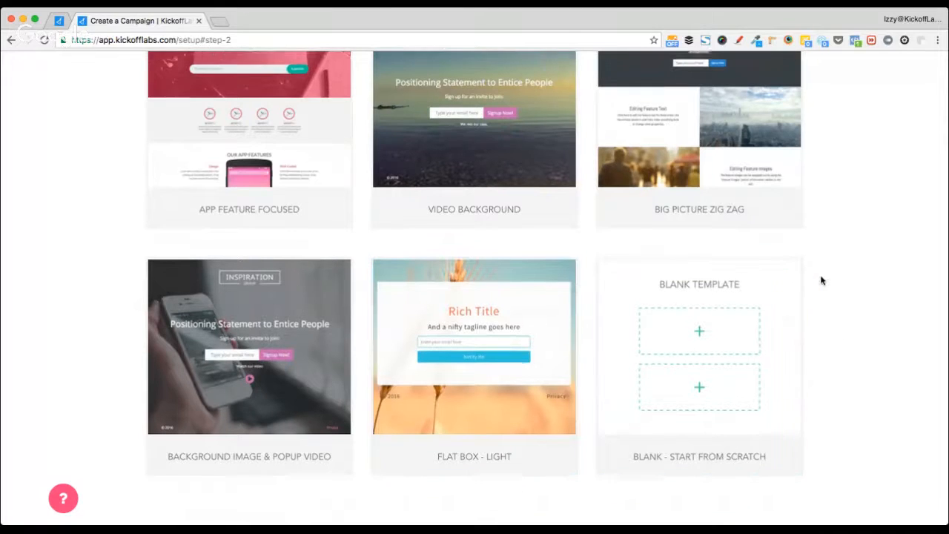
scroll(473, 406, down, 3)
click(495, 425)
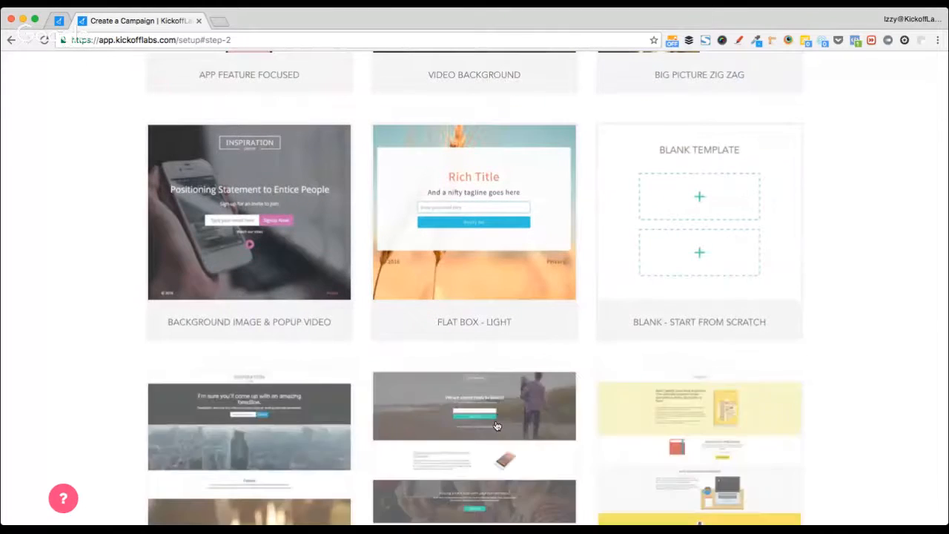
scroll(84, 384, down, 10)
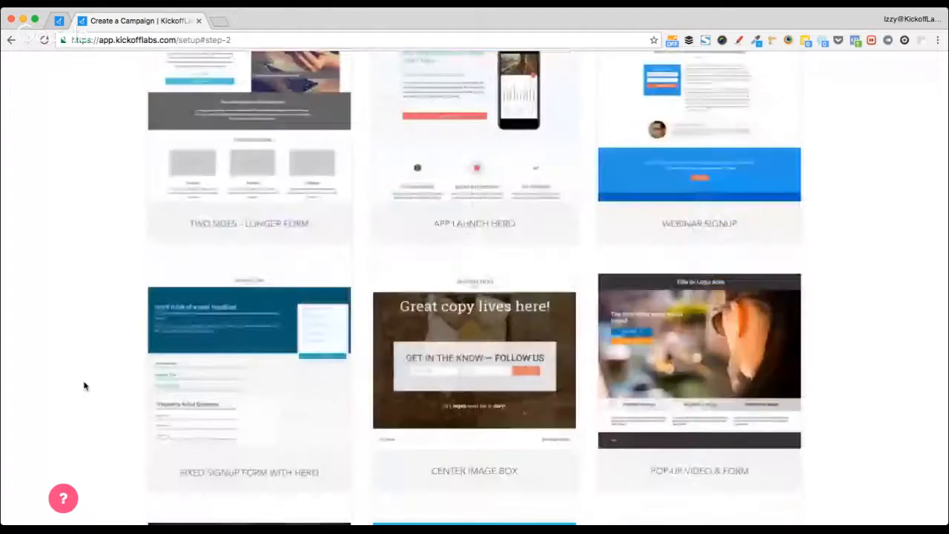
scroll(84, 385, up, 20)
scroll(84, 384, down, 3)
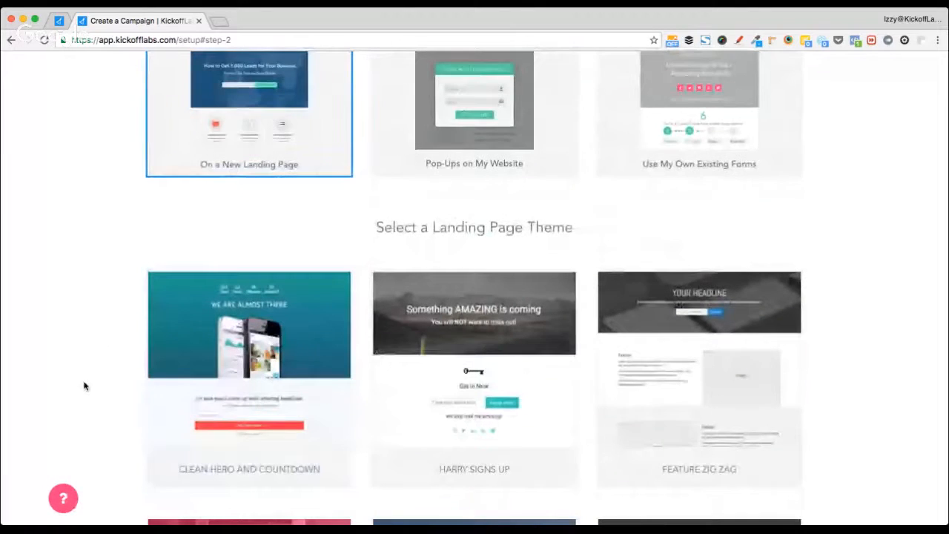
scroll(102, 382, down, 2)
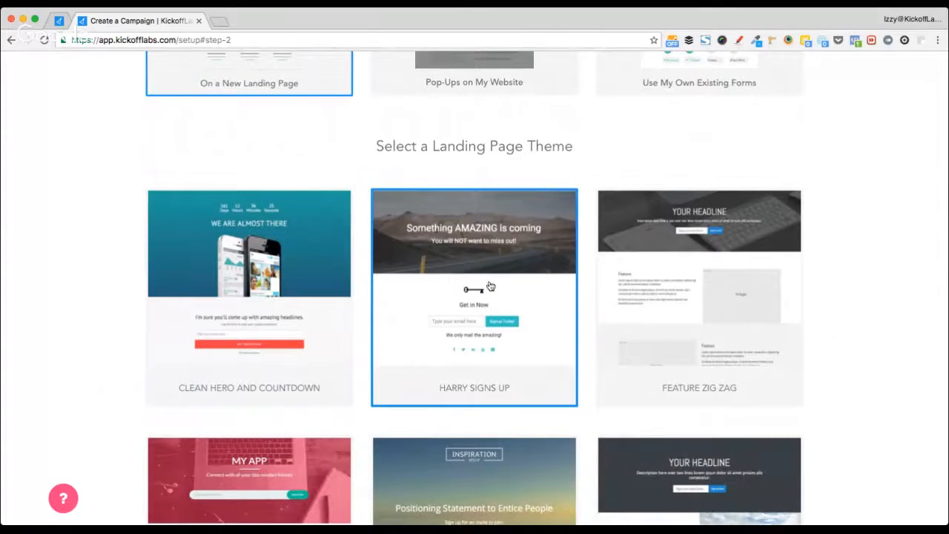
scroll(490, 286, down, 20)
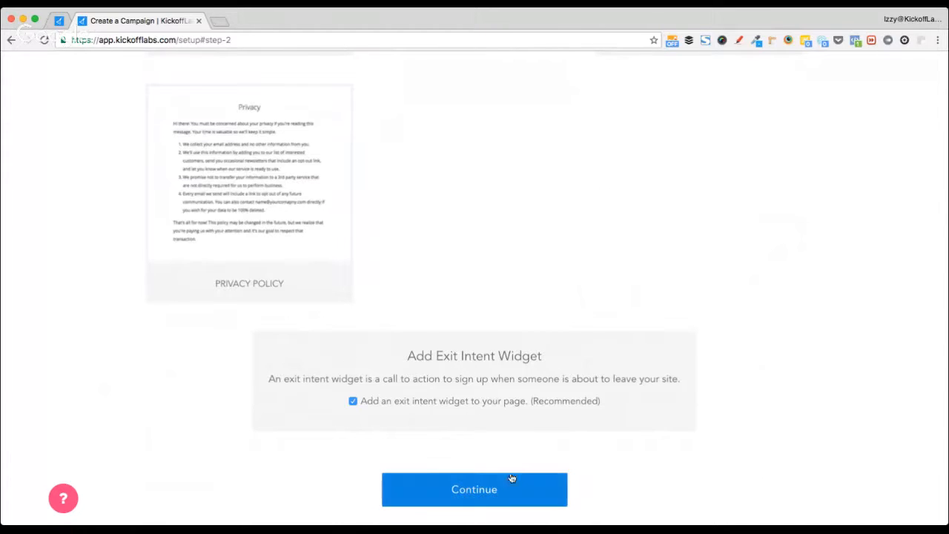
- Keep the exit intent widget enabled and continue to step 3, Choose a Thank You Page
drag(404, 361, 545, 356)
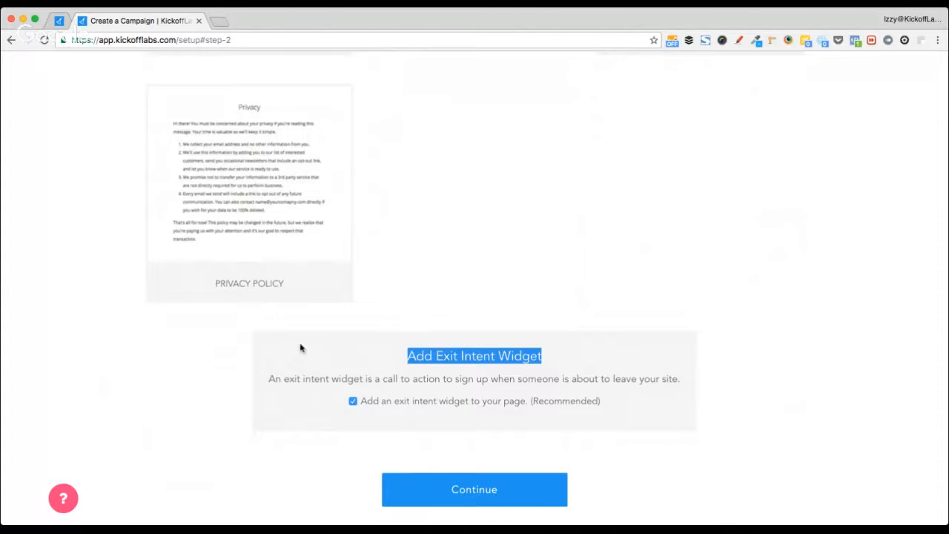
click(279, 351)
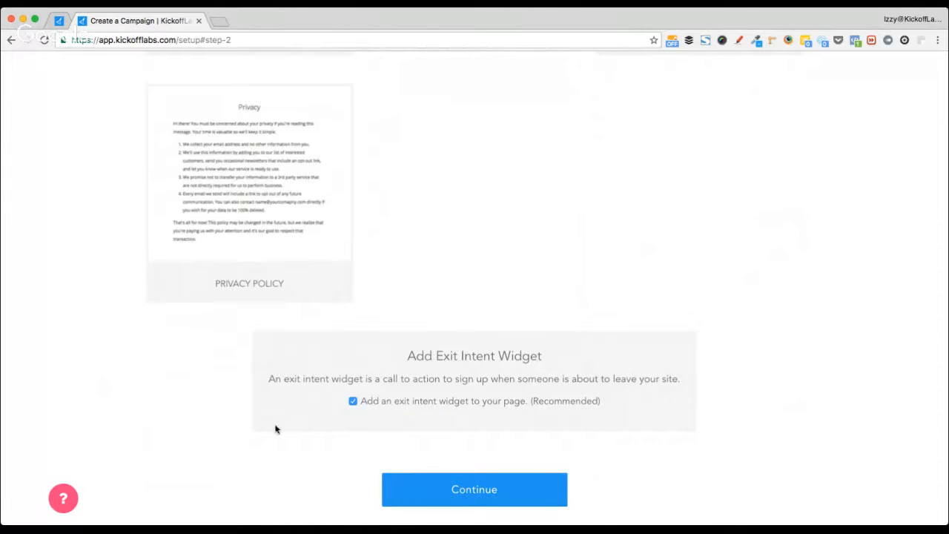
click(495, 483)
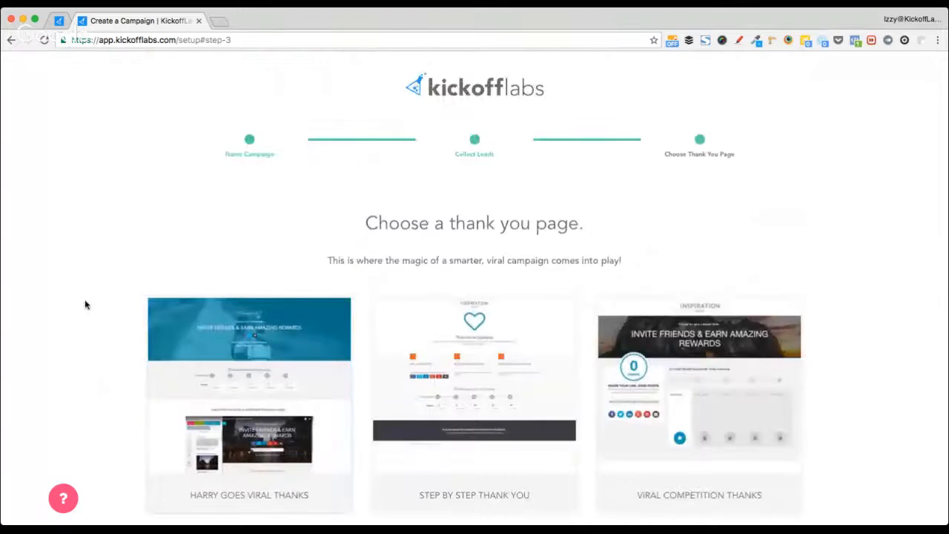
- Browse the thank-you templates and create the campaign using Harry Goes Viral Thanks
scroll(106, 289, down, 2)
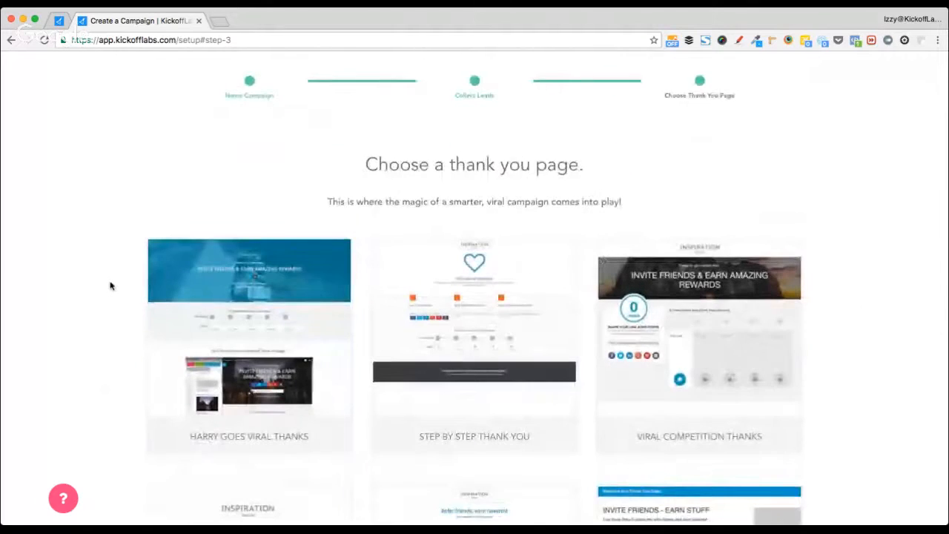
scroll(109, 285, down, 2)
scroll(110, 285, down, 4)
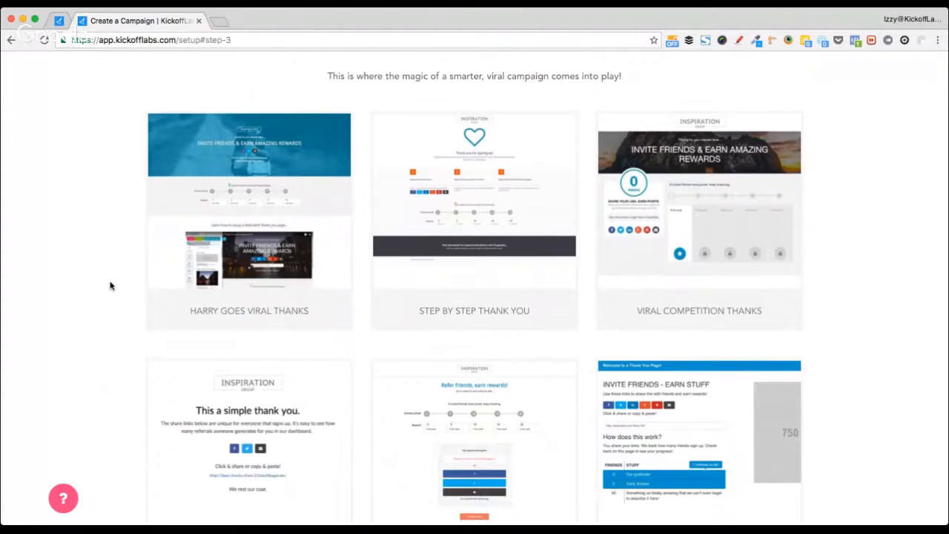
scroll(110, 286, down, 1)
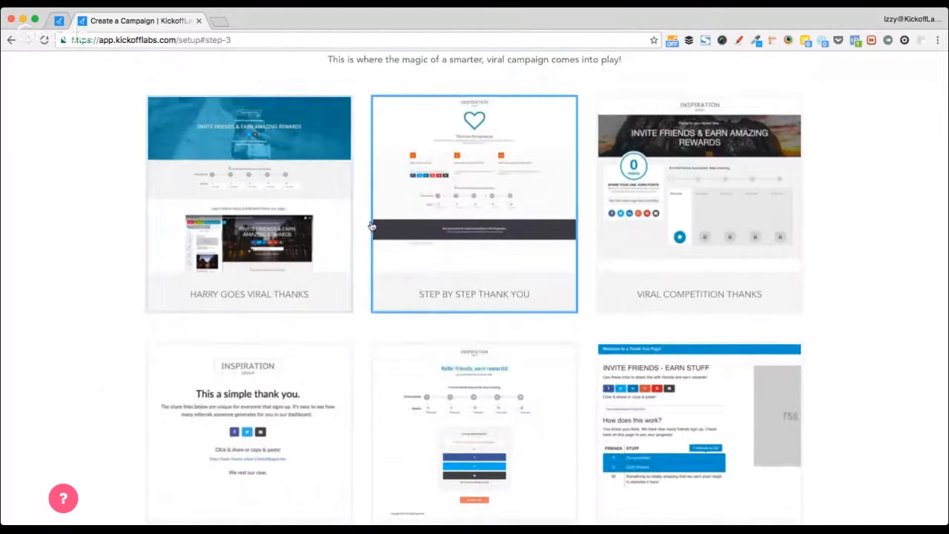
scroll(601, 338, down, 10)
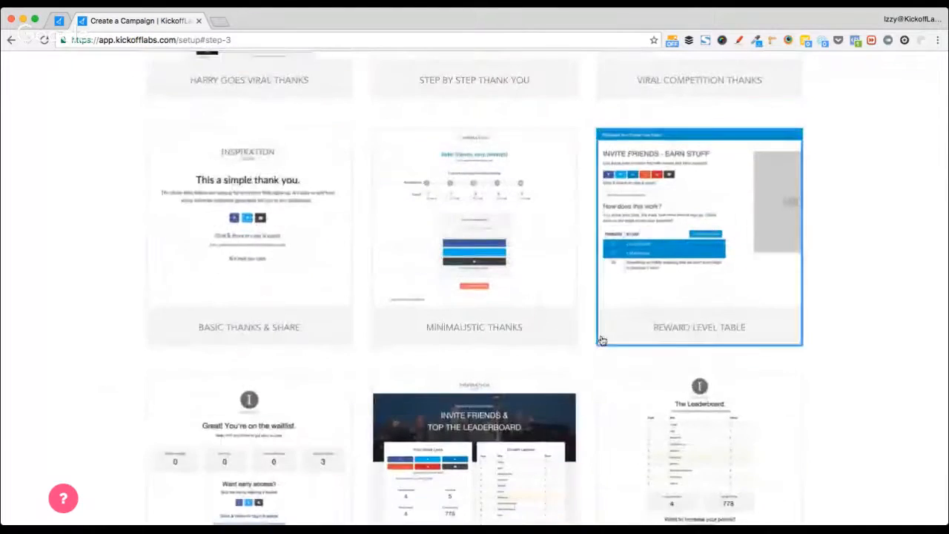
scroll(602, 338, down, 2)
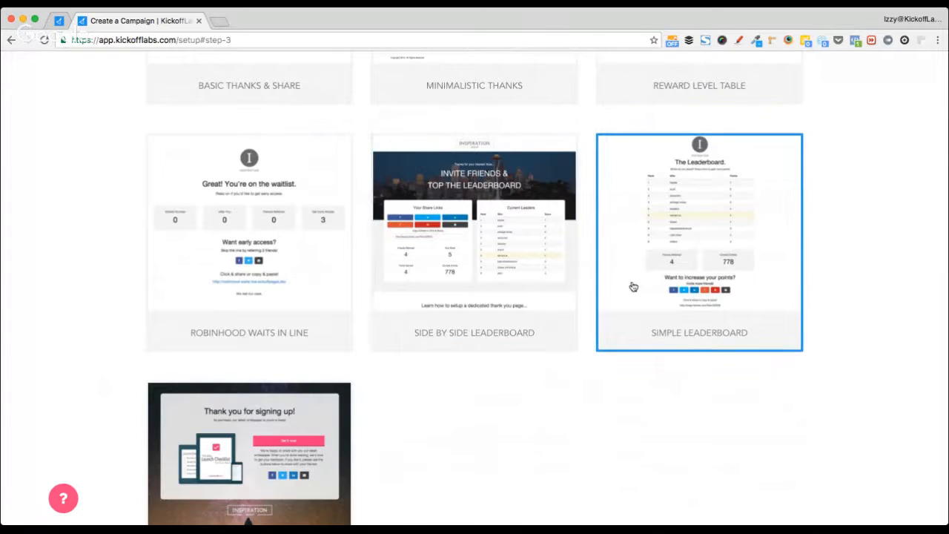
scroll(492, 292, up, 2)
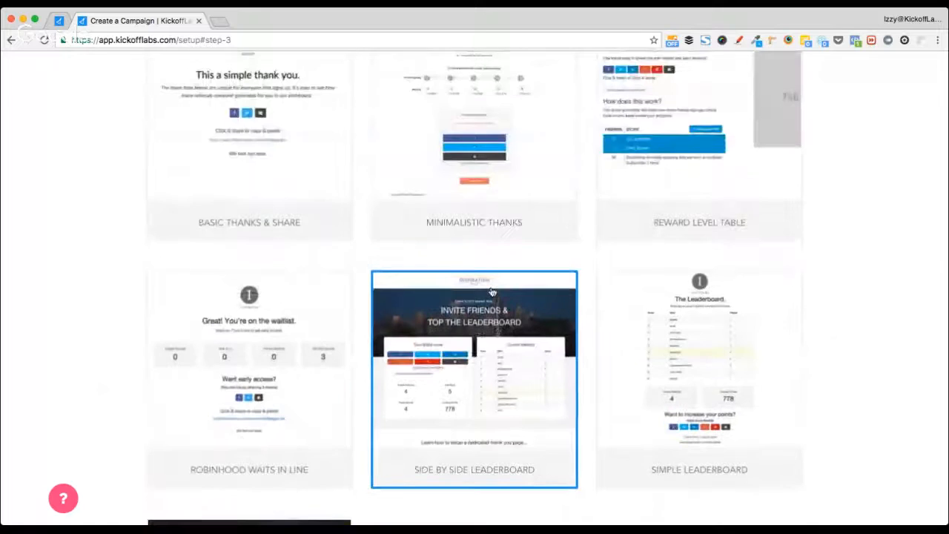
scroll(492, 291, down, 5)
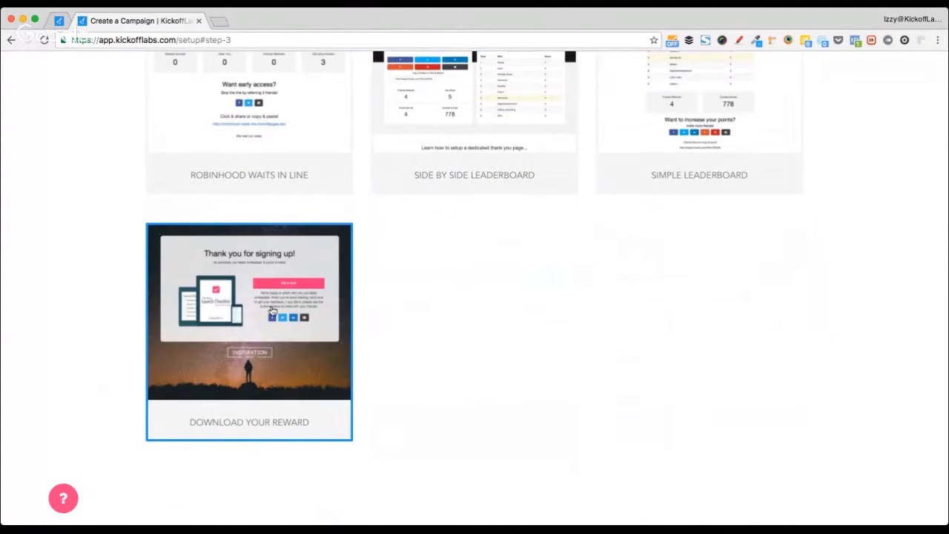
scroll(272, 311, up, 5)
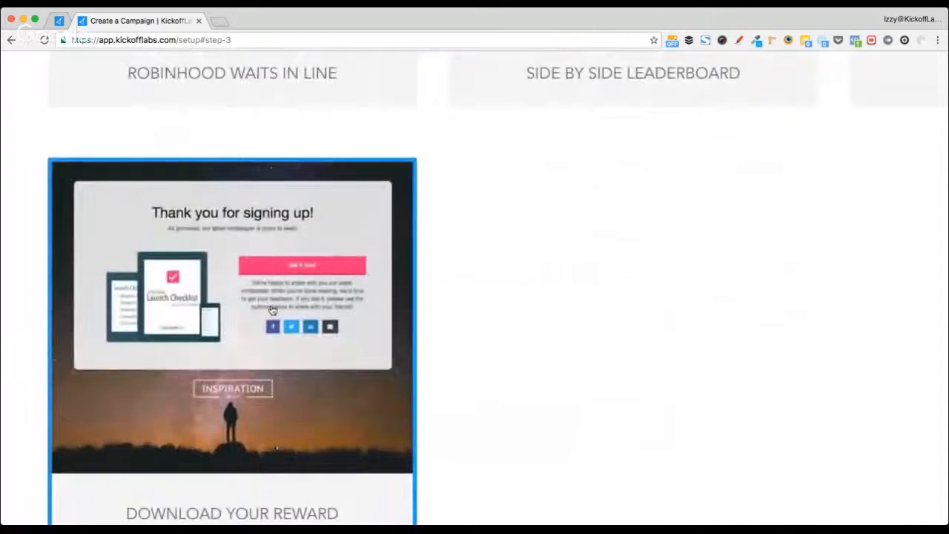
scroll(272, 312, down, 5)
scroll(272, 311, up, 10)
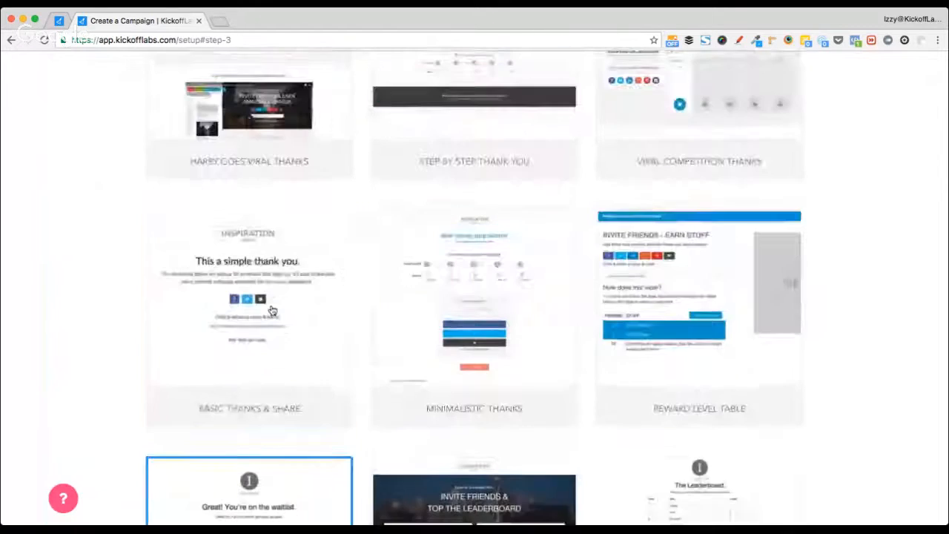
scroll(272, 310, up, 1)
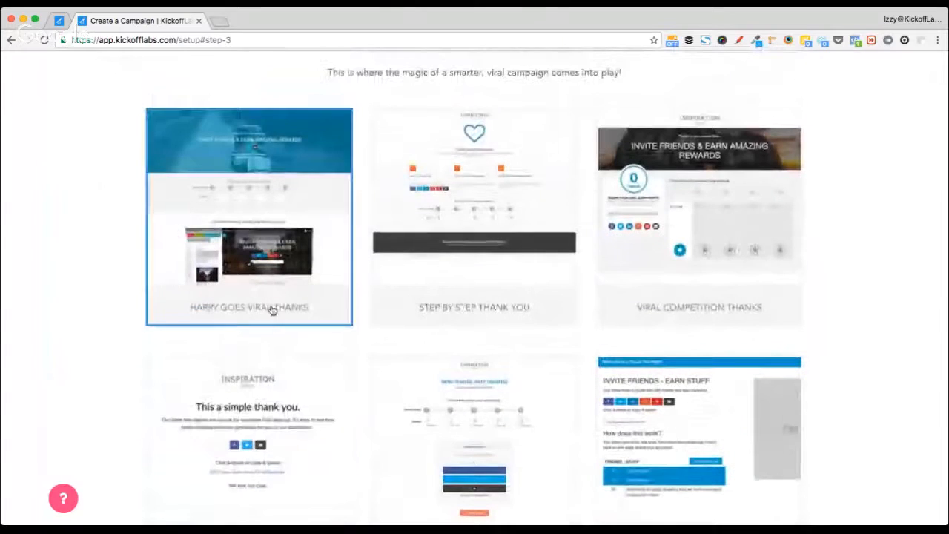
scroll(185, 250, up, 1)
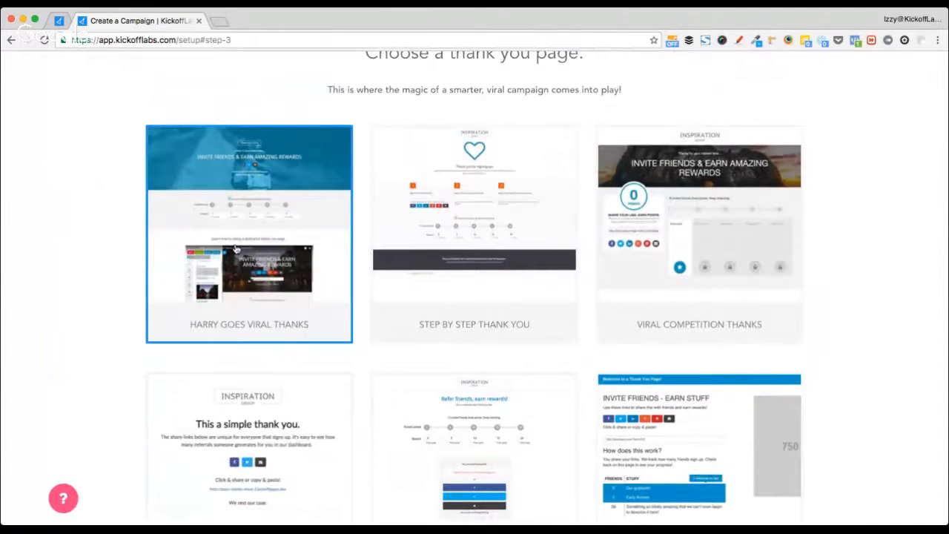
scroll(236, 249, down, 12)
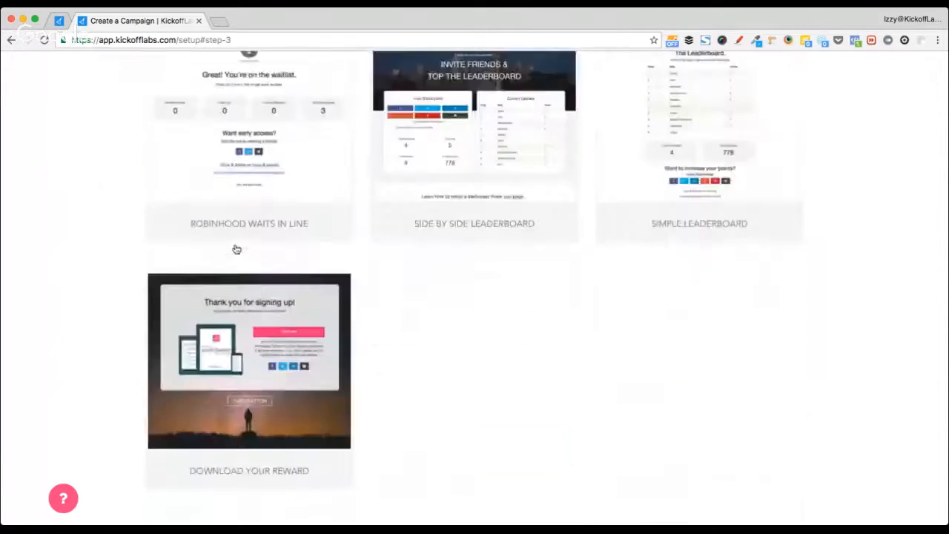
click(517, 448)
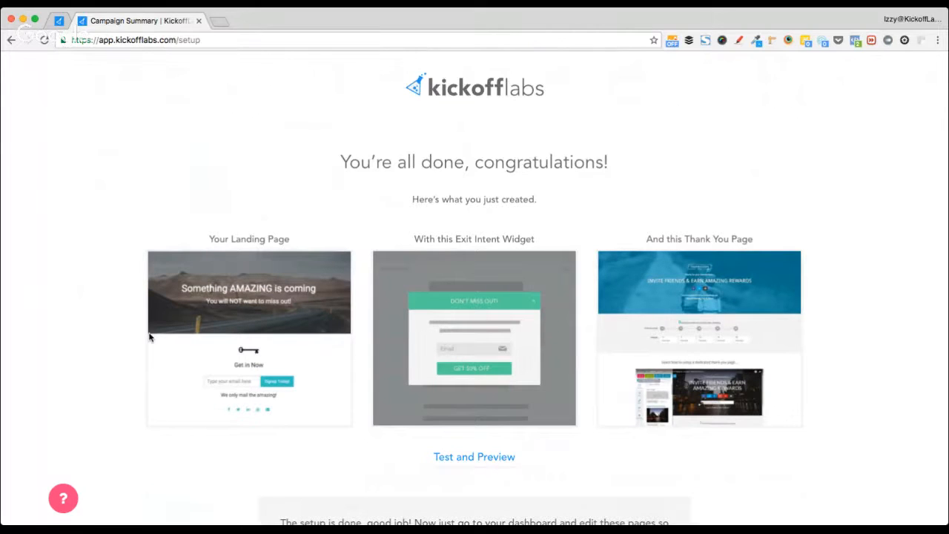
- Open the live Test Campaign landing page in a new tab via Test and Preview
scroll(149, 337, down, 2)
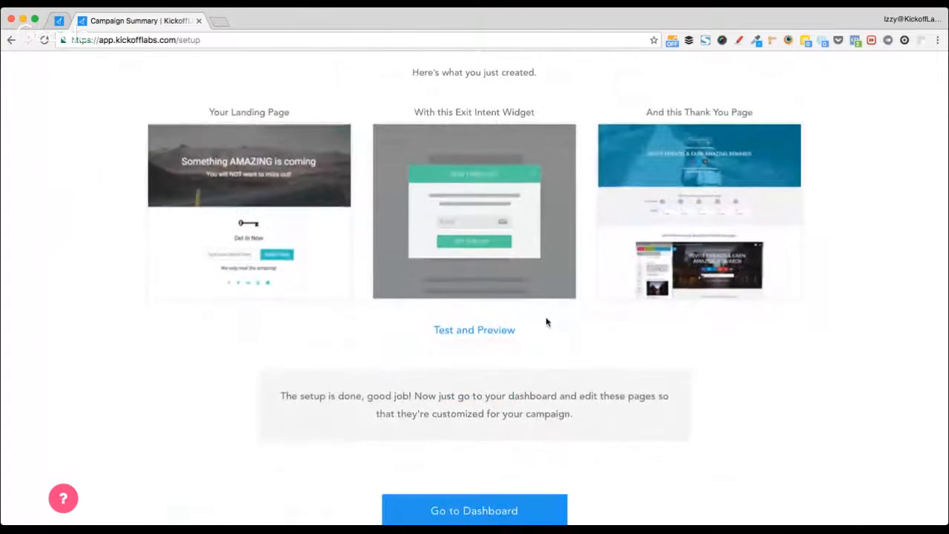
click(483, 331)
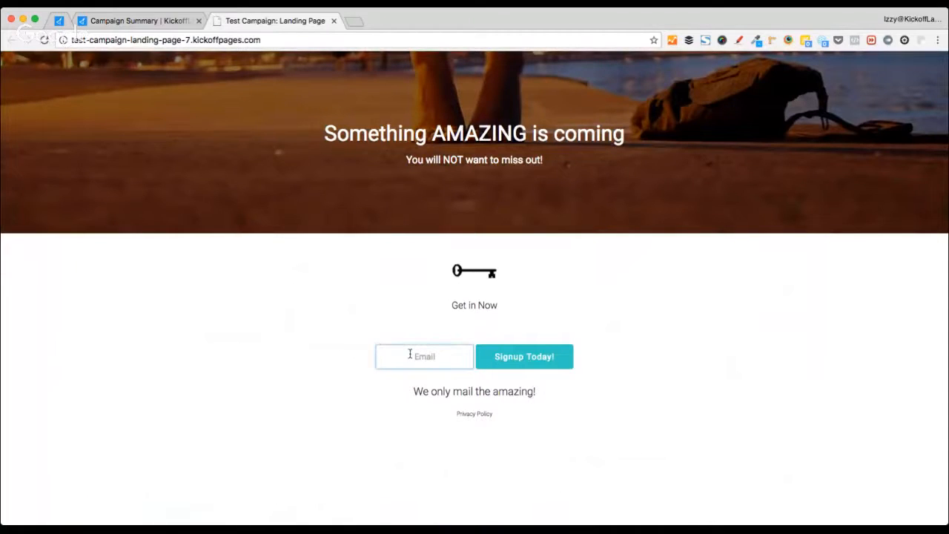
- Submit a test signup on the landing page using an email address
key(Down)
key(Tab)
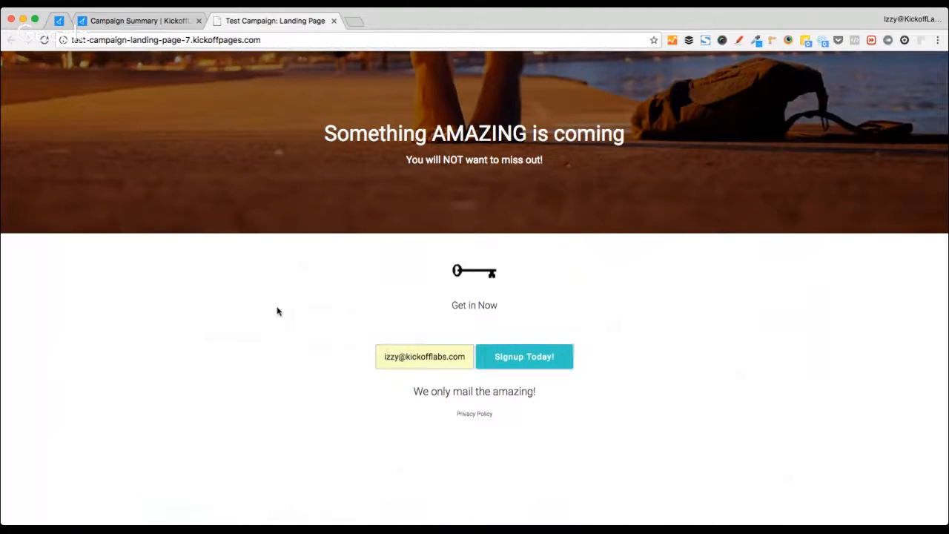
drag(315, 135, 643, 179)
click(466, 200)
click(560, 360)
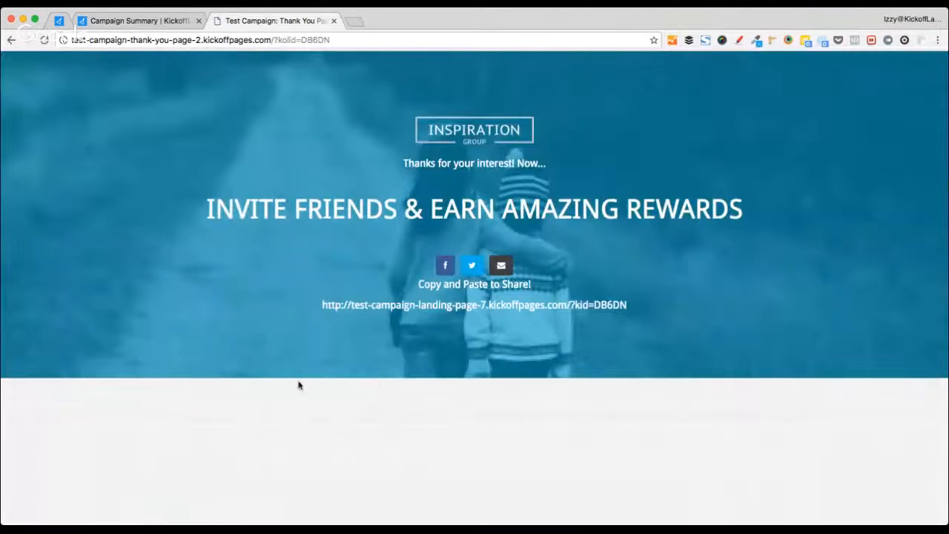
- Review the resulting thank-you page and close the preview tab
scroll(230, 376, down, 3)
scroll(230, 376, down, 10)
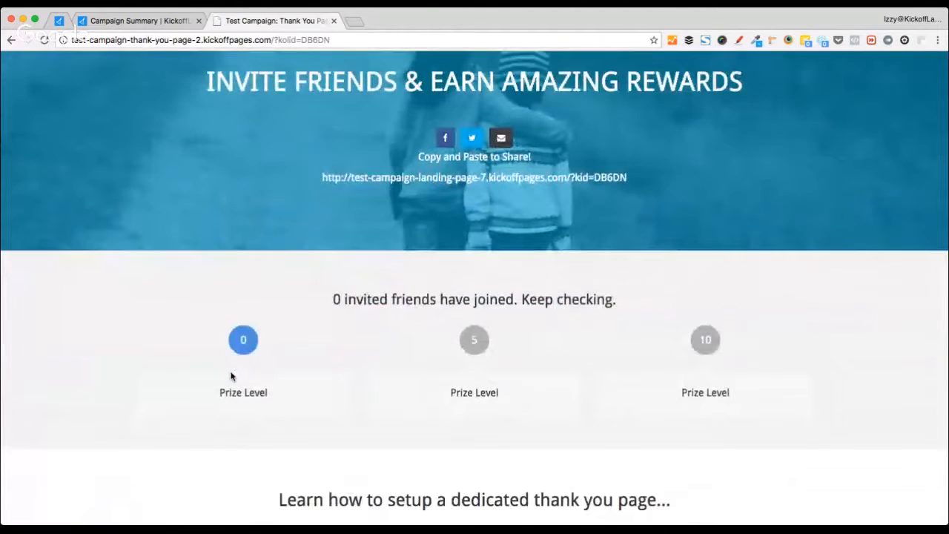
scroll(231, 377, up, 7)
scroll(230, 376, up, 6)
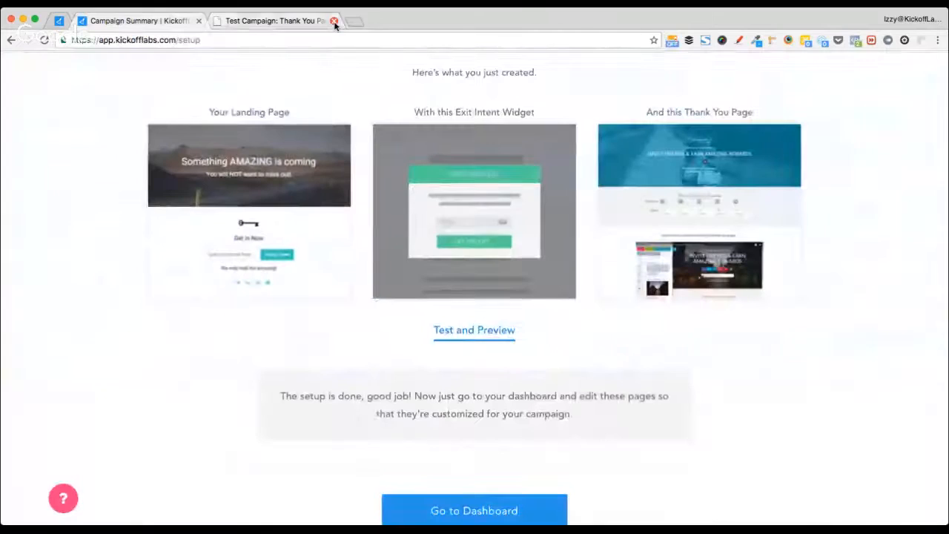
click(333, 20)
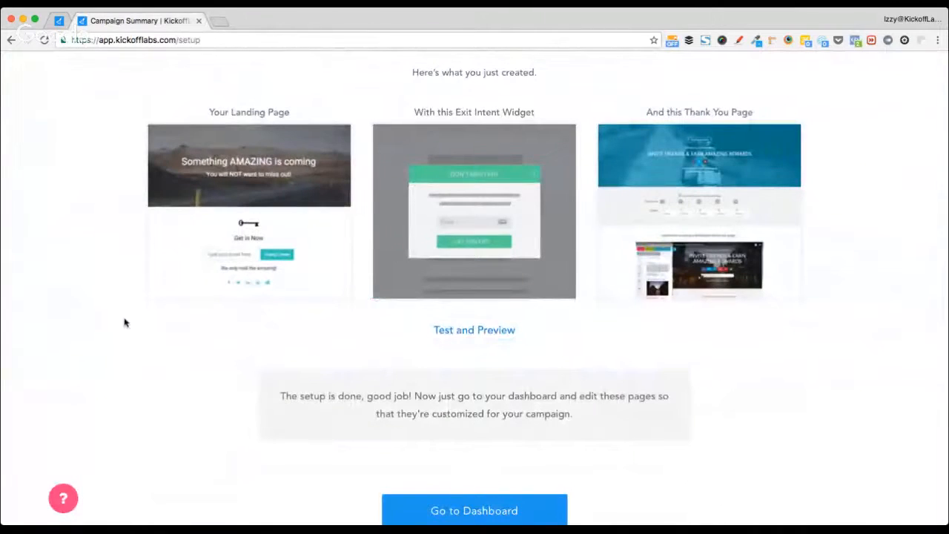
- Post the Test Campaign landing page link in the Live Training chat, then close the preview
click(439, 331)
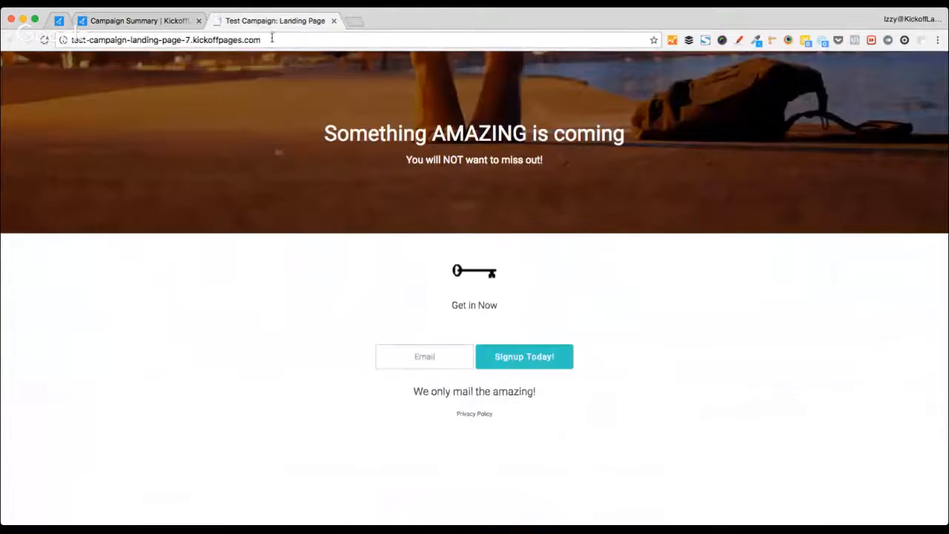
click(271, 39)
key(ctrl+c)
click(46, 23)
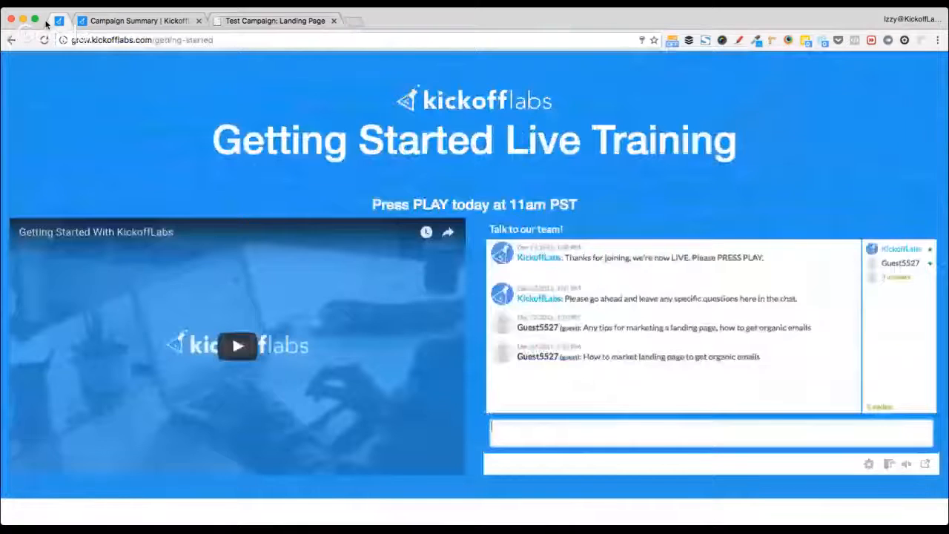
click(612, 422)
key(ctrl+v)
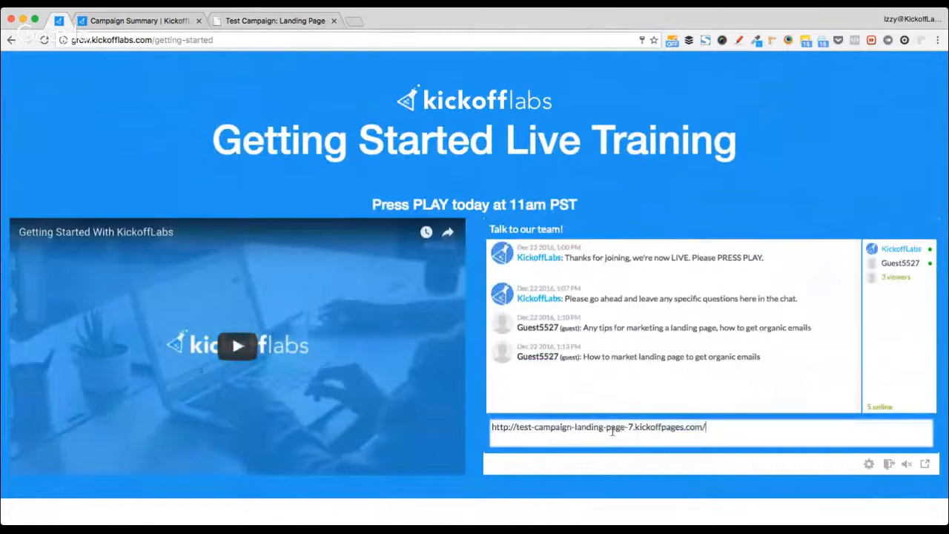
key(Return)
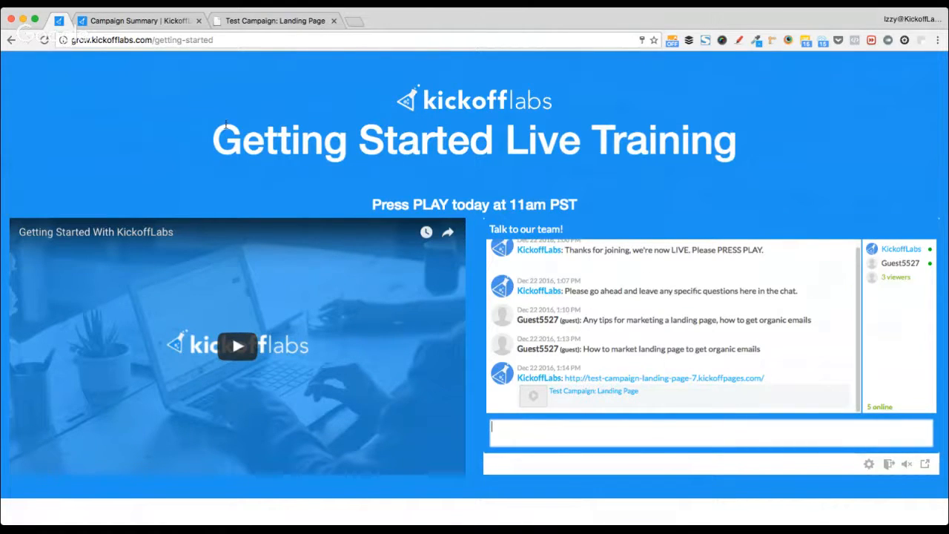
click(263, 21)
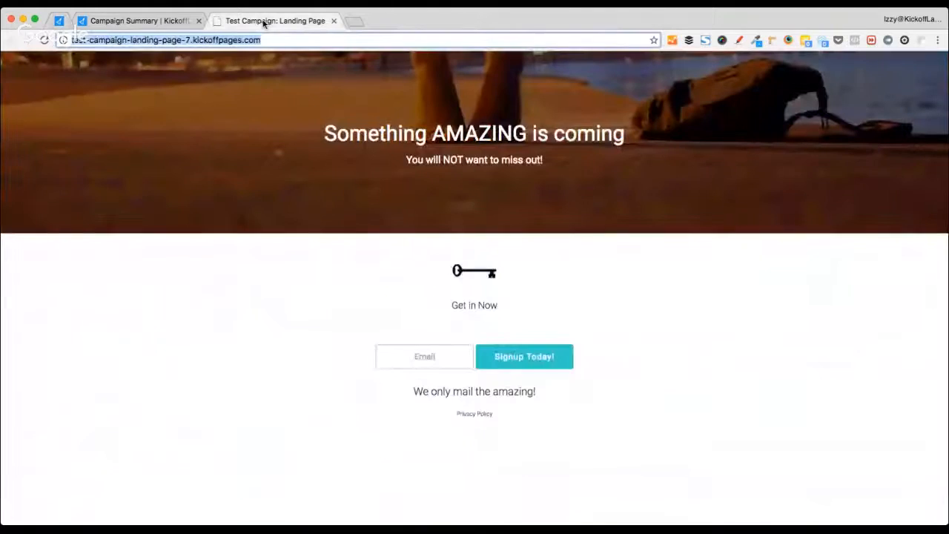
key(super+w)
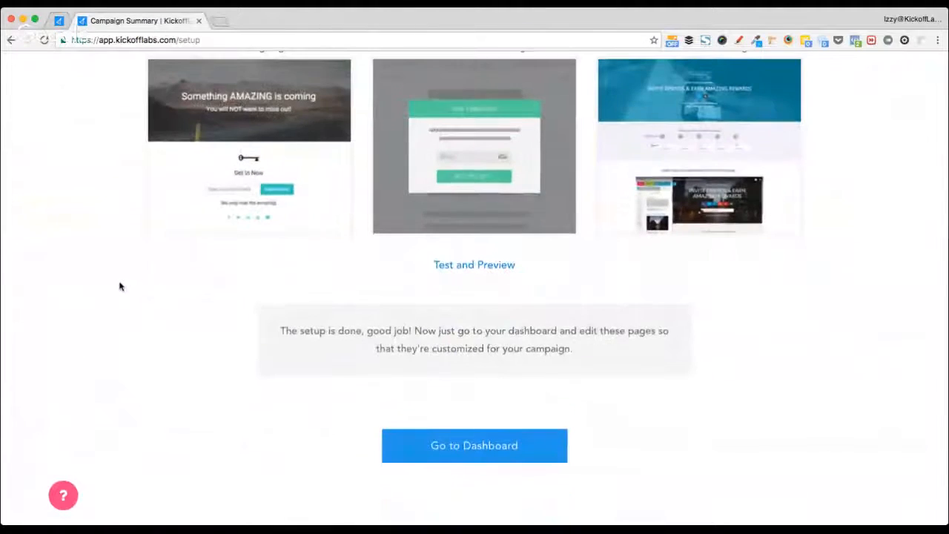
- From the dashboard, open Test Campaign: Landing Page with Edit Page
click(482, 450)
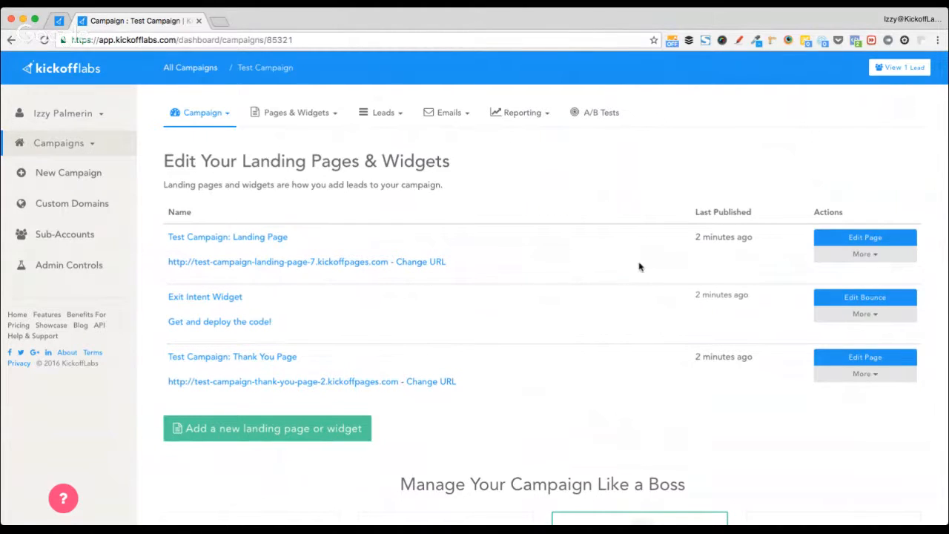
click(884, 239)
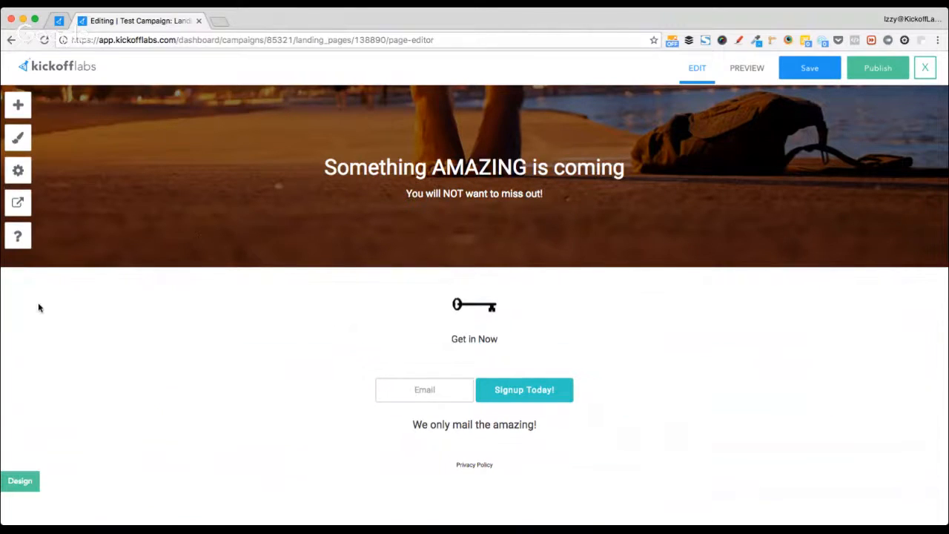
- Open the content block library and scroll down to the Quotes testimonial layouts
click(11, 110)
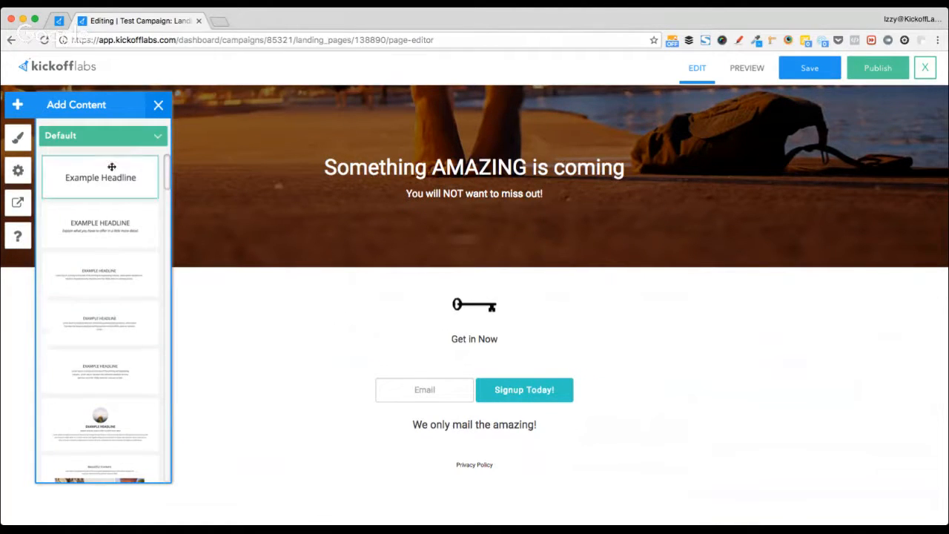
scroll(89, 366, down, 10)
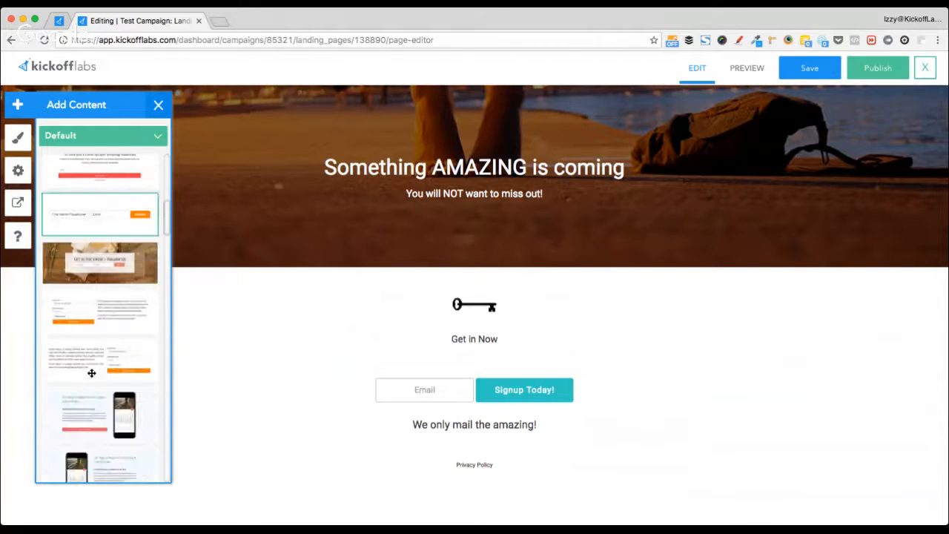
scroll(91, 372, up, 10)
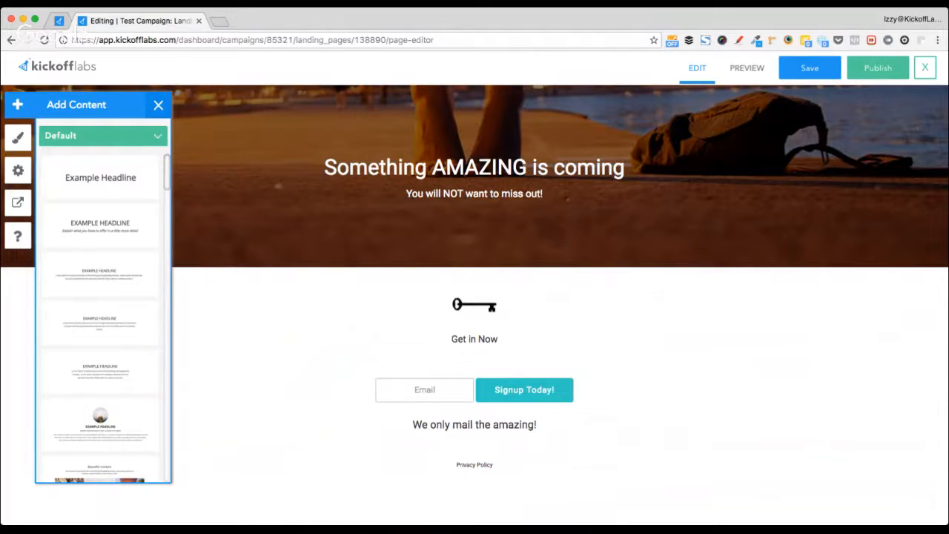
scroll(104, 239, down, 15)
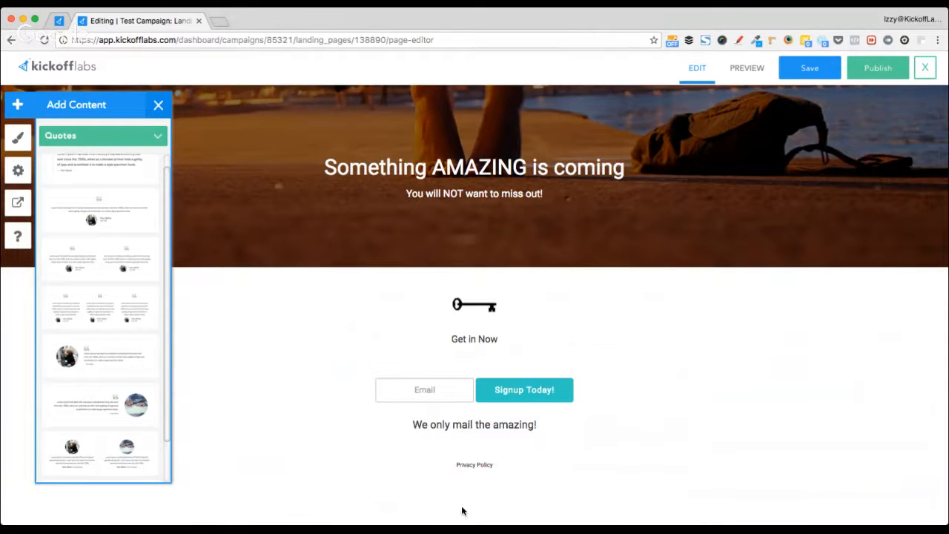
scroll(104, 348, down, 1)
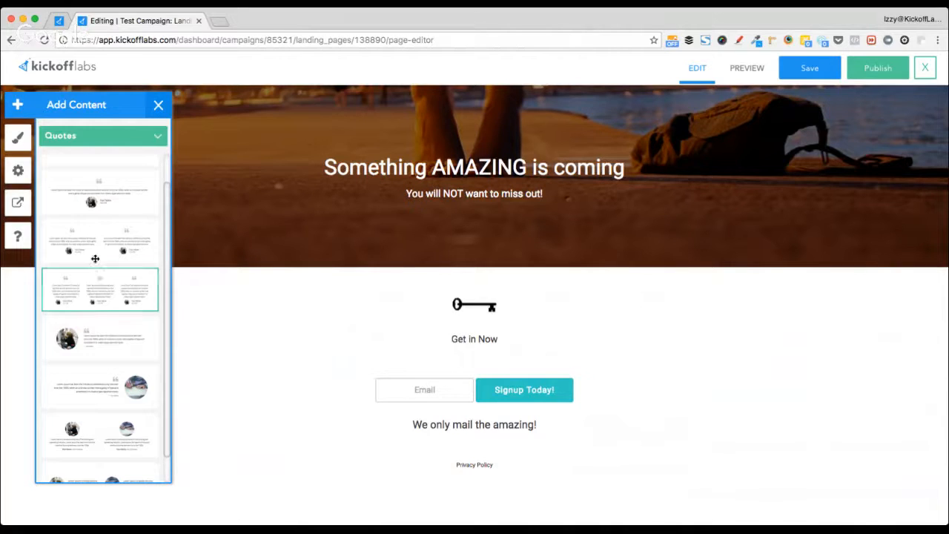
drag(91, 246, 492, 495)
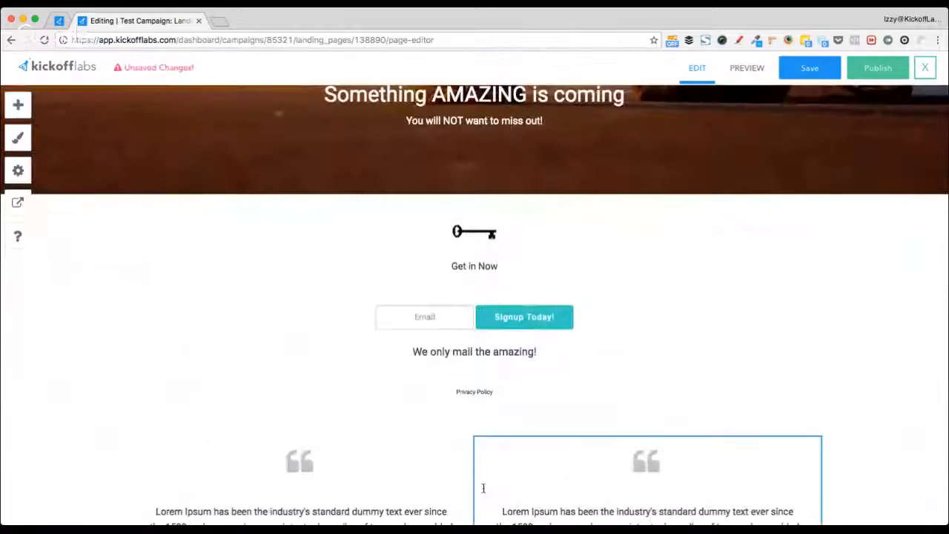
scroll(183, 388, down, 2)
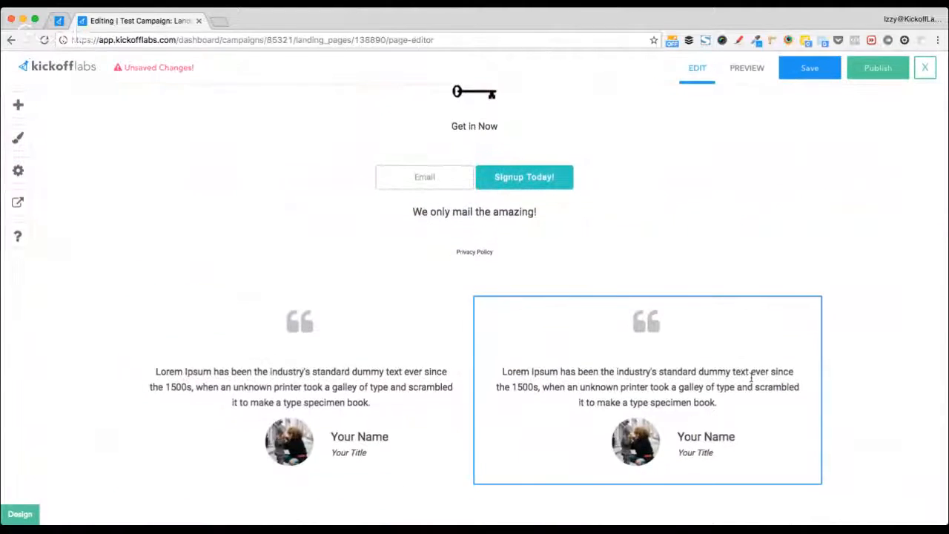
triple_click(471, 252)
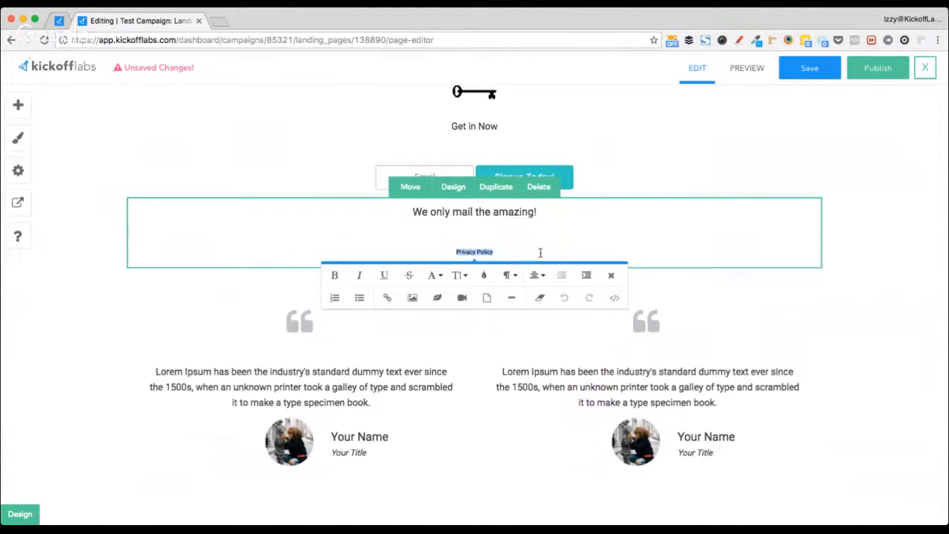
key(BackSpace)
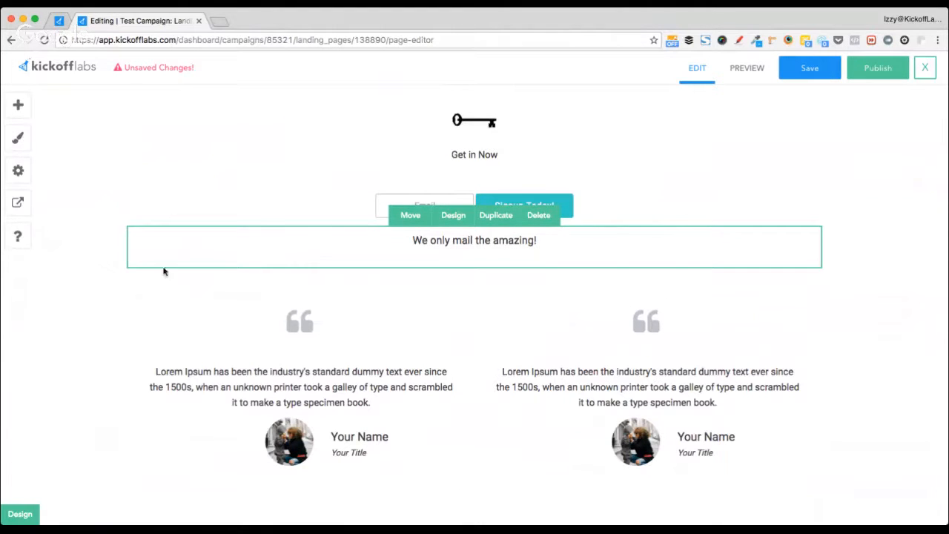
click(33, 304)
scroll(195, 274, up, 1)
scroll(193, 274, up, 3)
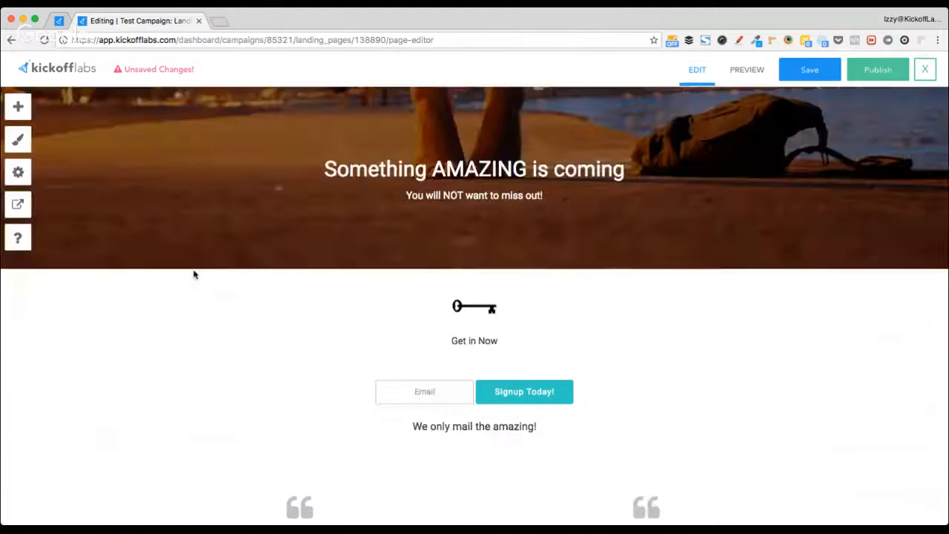
scroll(194, 274, down, 3)
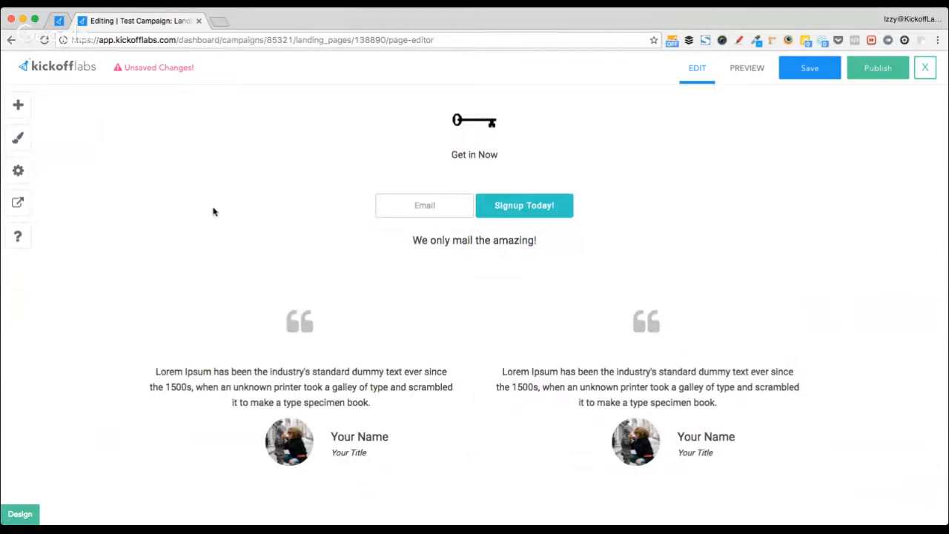
click(27, 111)
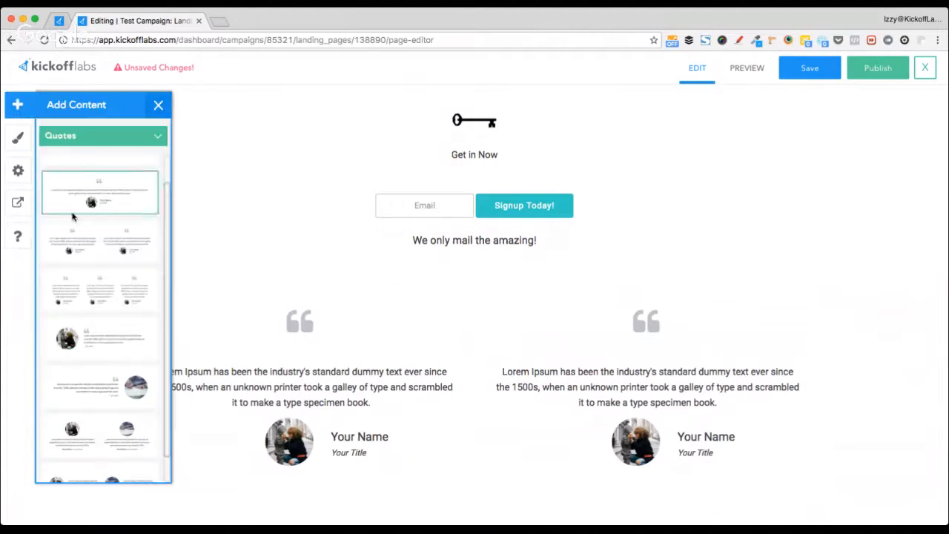
click(157, 105)
scroll(688, 235, up, 5)
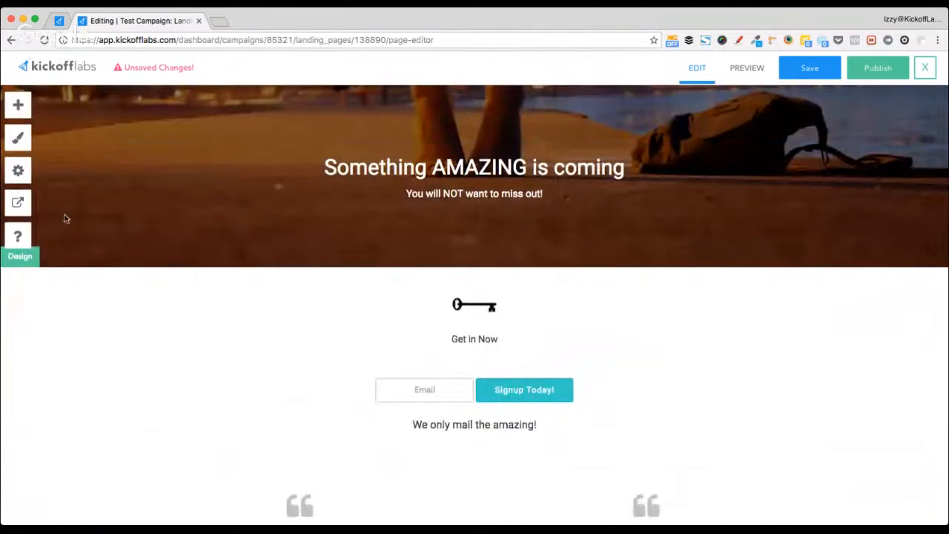
- Type 'My amazing business' at the start of the hero headline
click(327, 159)
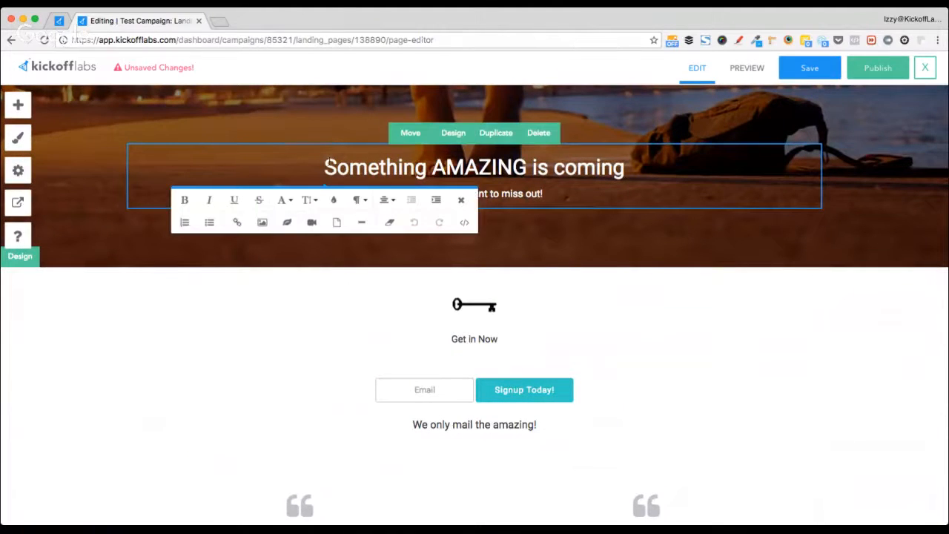
drag(349, 166, 494, 167)
click(337, 167)
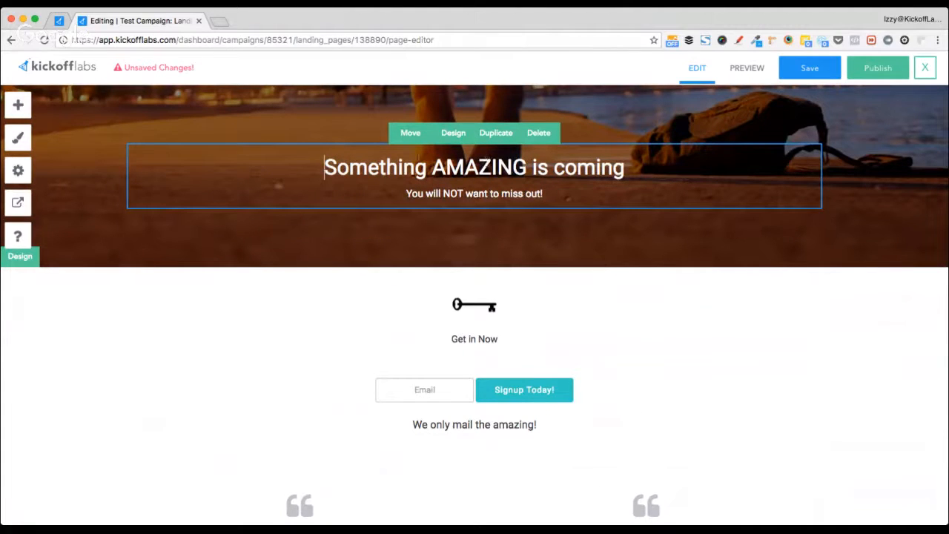
click(348, 167)
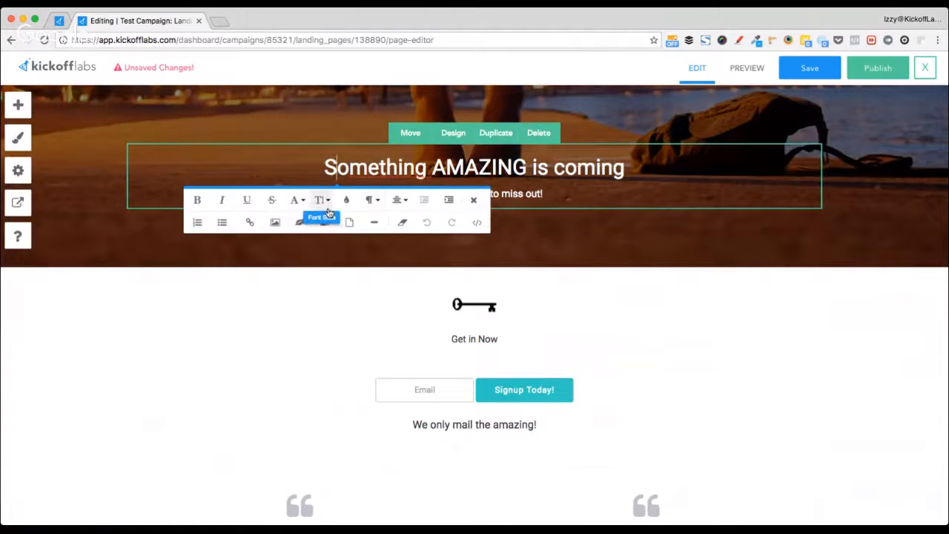
key(Left)
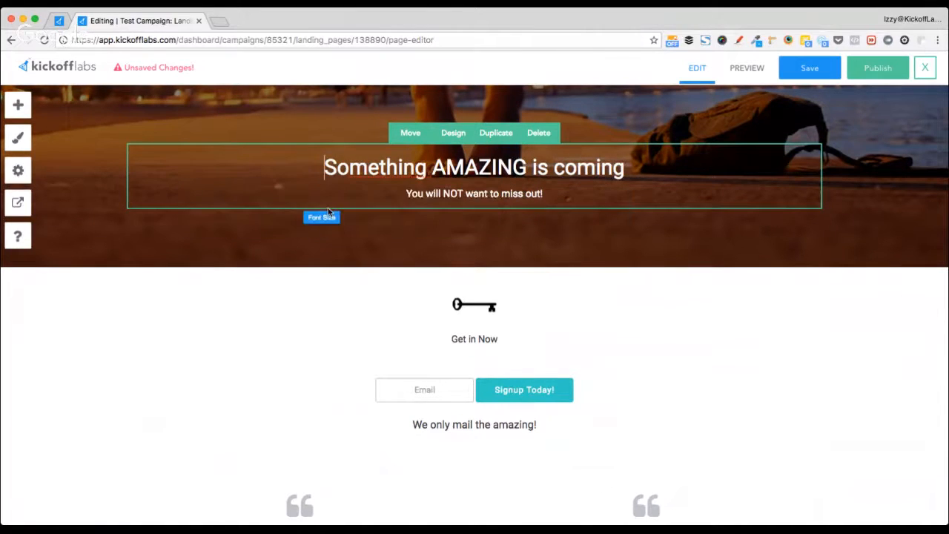
text(My A)
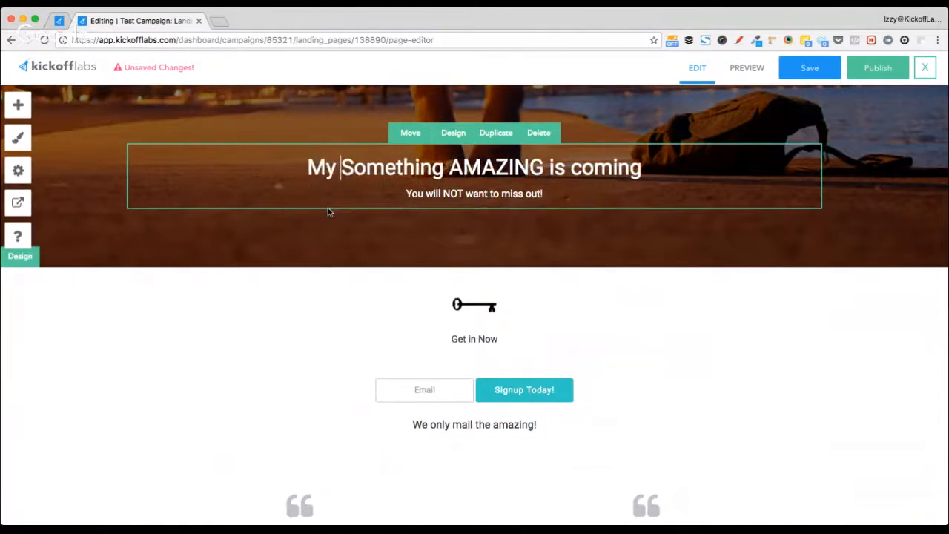
key(BackSpace)
text(amazing bu)
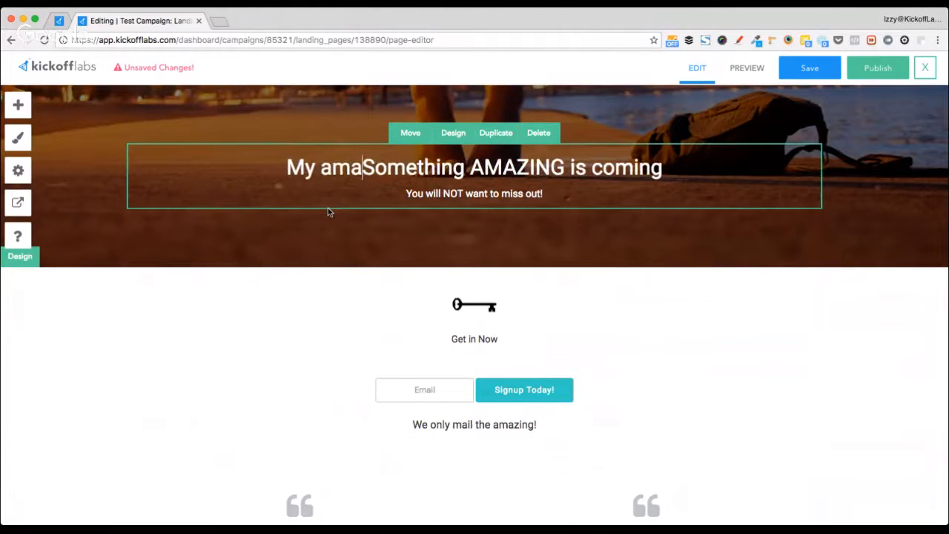
text(sine)
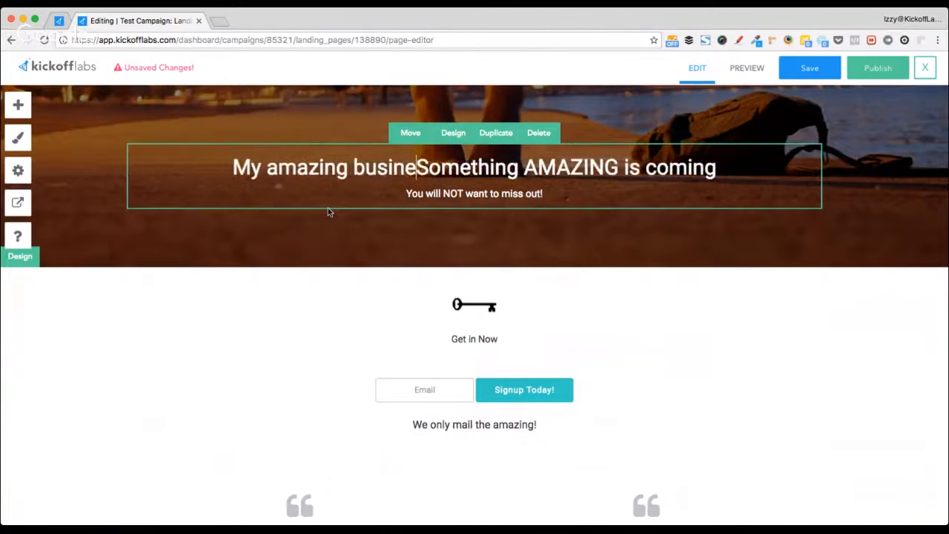
text(ss)
- Delete the old 'Something AMAZING' words so the headline reads 'My amazing business is coming'
key(alt+shift+Right)
key(alt+shift+Right)
key(shift+Right)
key(BackSpace)
key(super+Left)
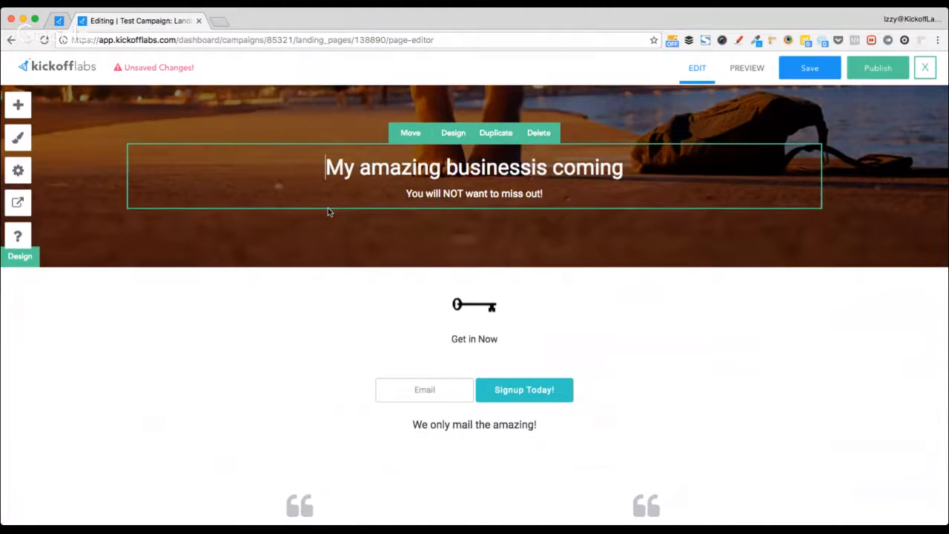
key(Right)
key(Right)
key(Right)
key(Right)
key(Right)
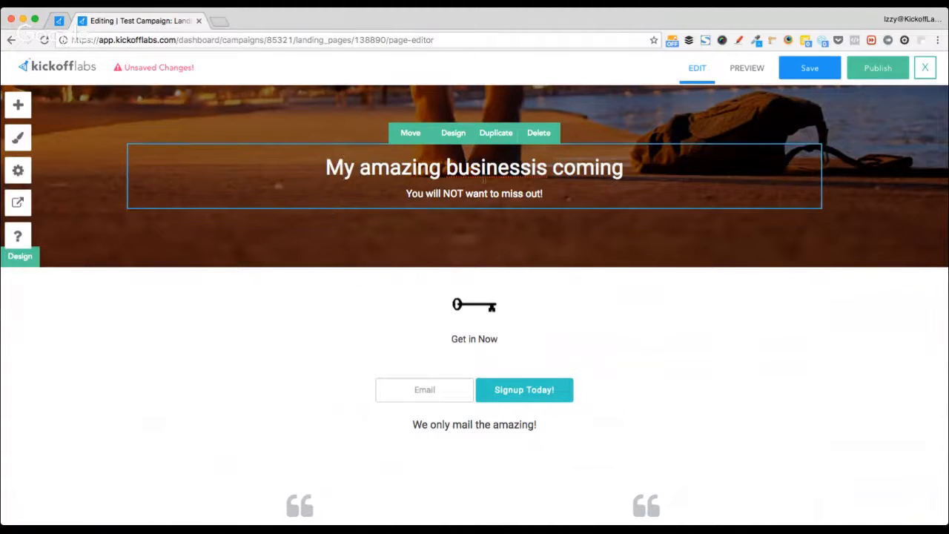
click(530, 169)
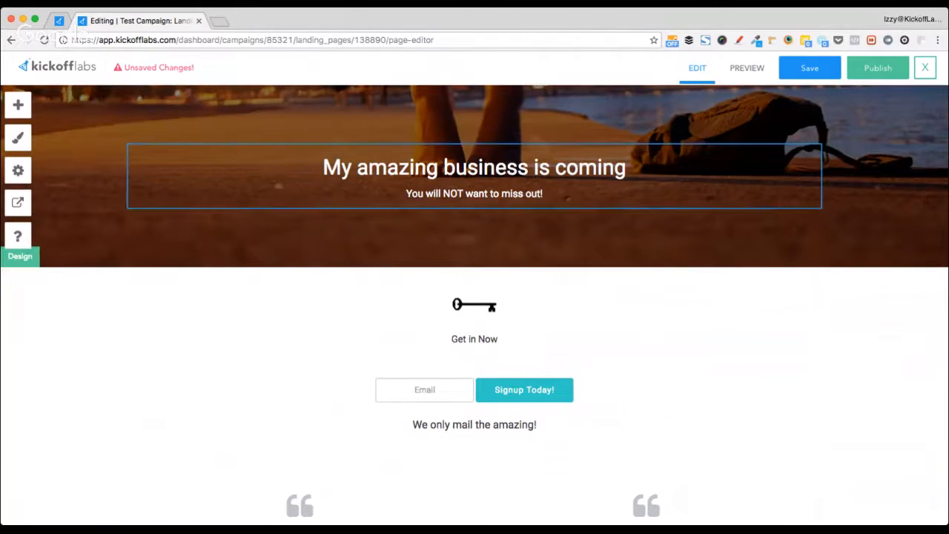
click(336, 170)
key(Left)
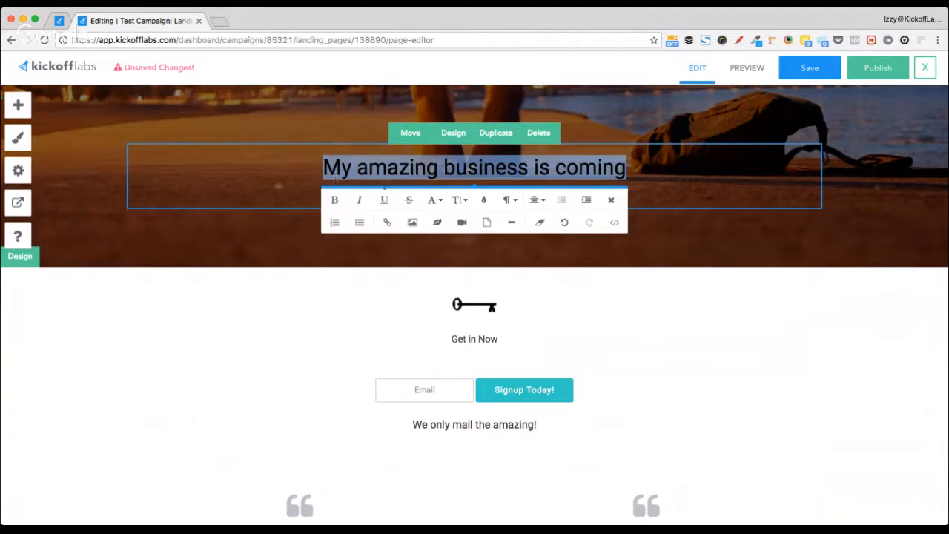
- Format the hero headline as Heading 1
click(507, 200)
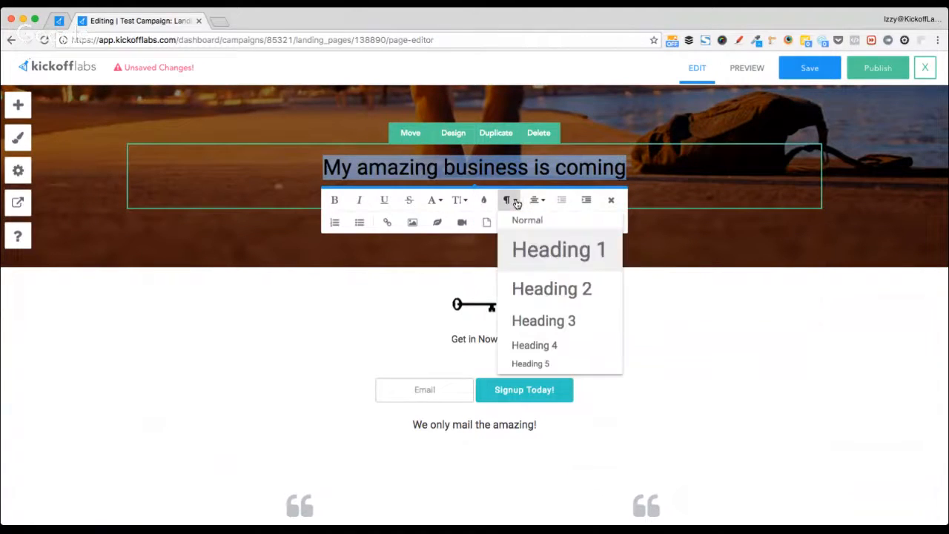
click(547, 267)
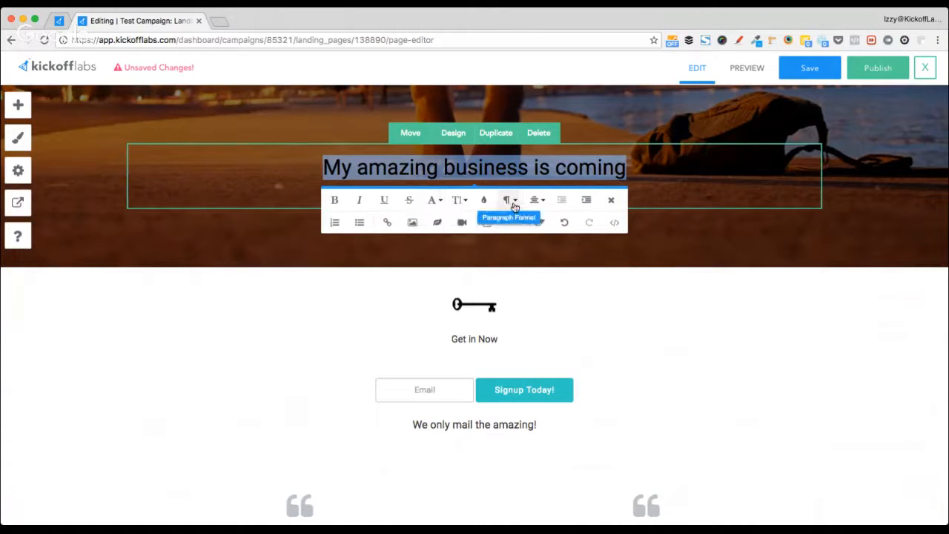
click(661, 188)
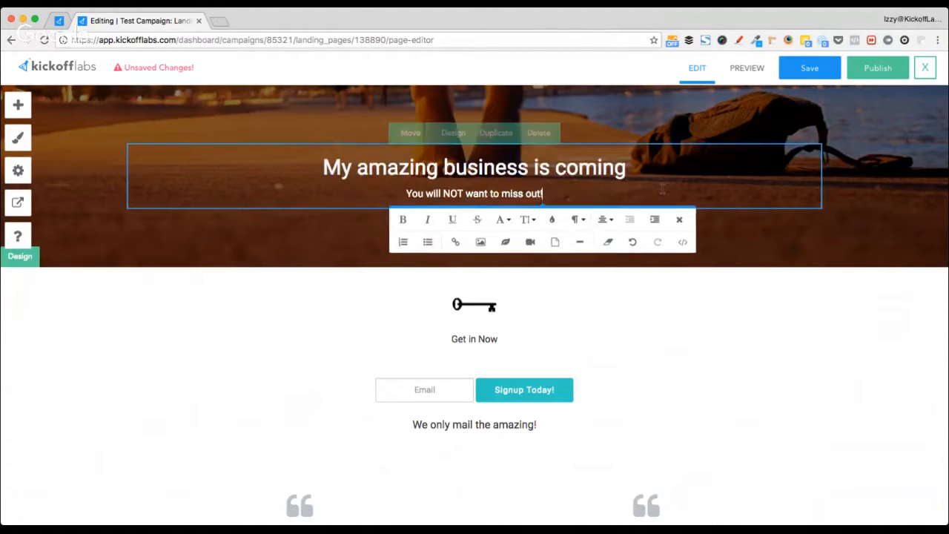
click(204, 238)
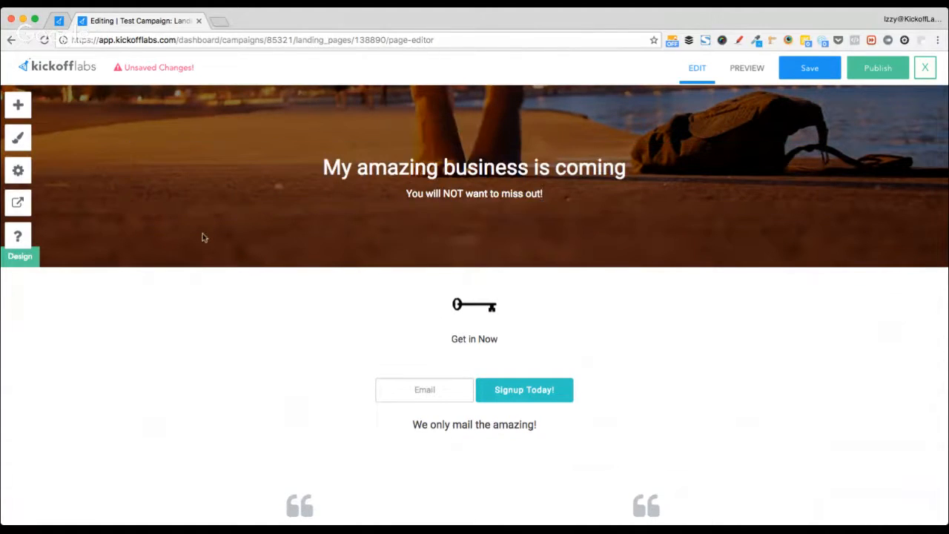
- In Page Design, choose Tahoma as the Headline Font and Trebuchet MS as the Body Font
click(15, 142)
click(140, 184)
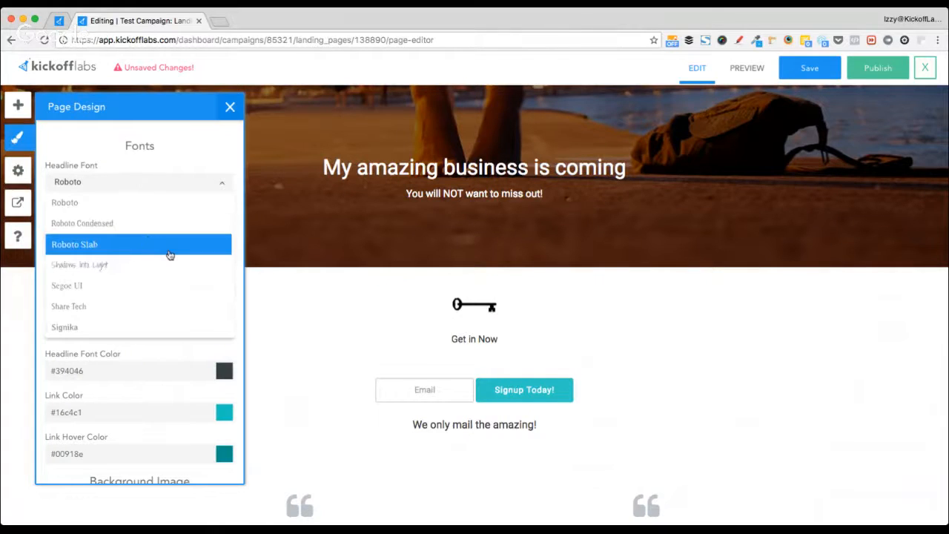
scroll(170, 255, down, 5)
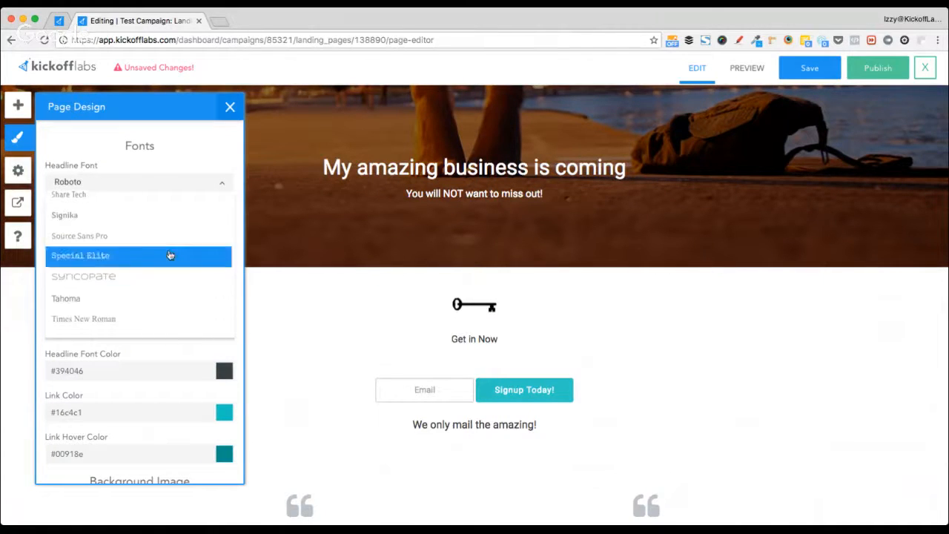
click(132, 232)
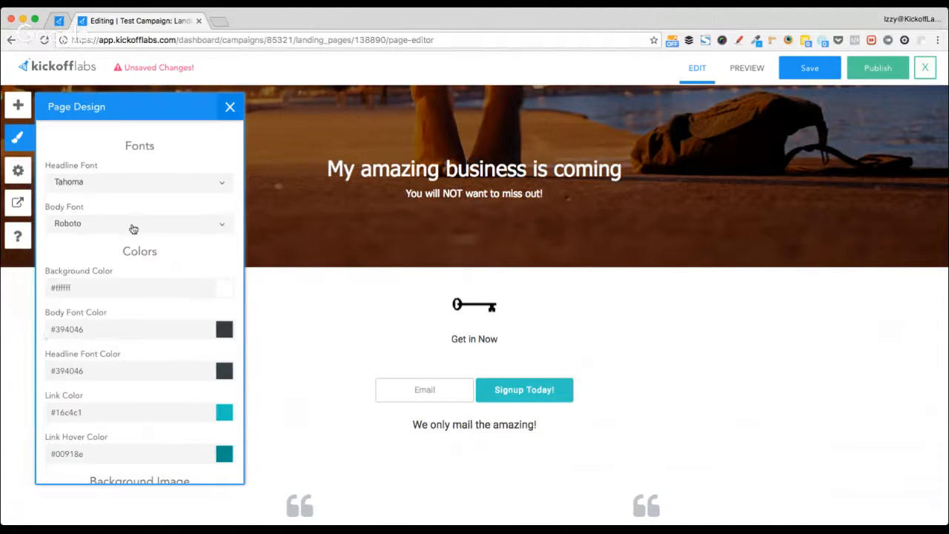
click(170, 230)
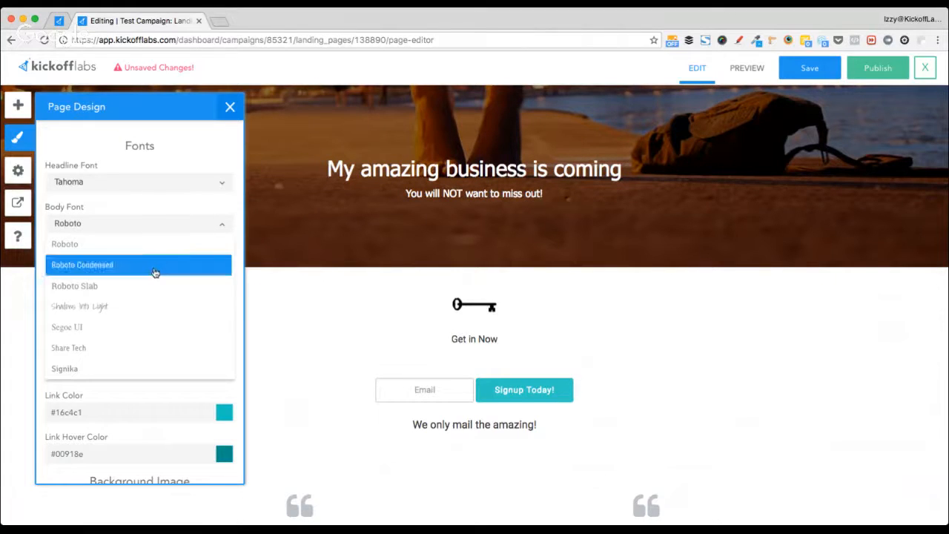
scroll(148, 343, down, 4)
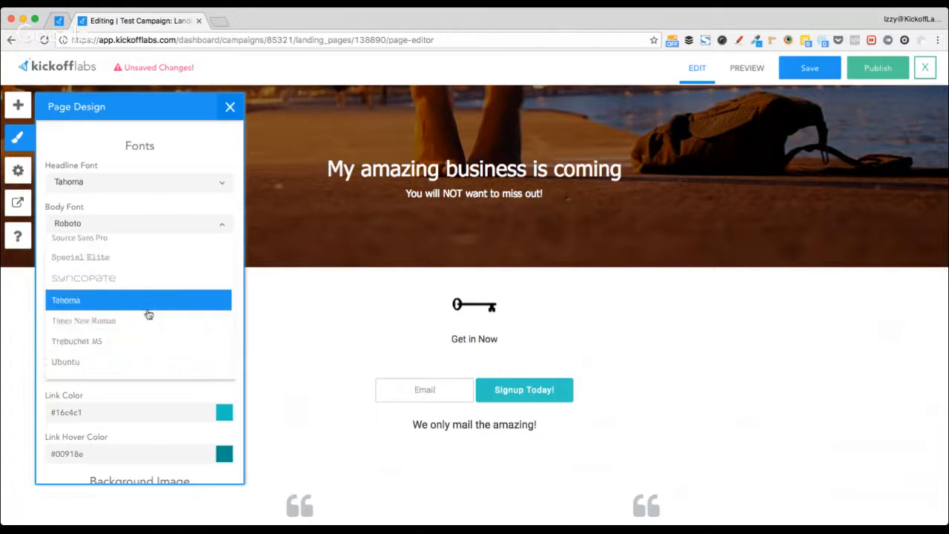
click(140, 350)
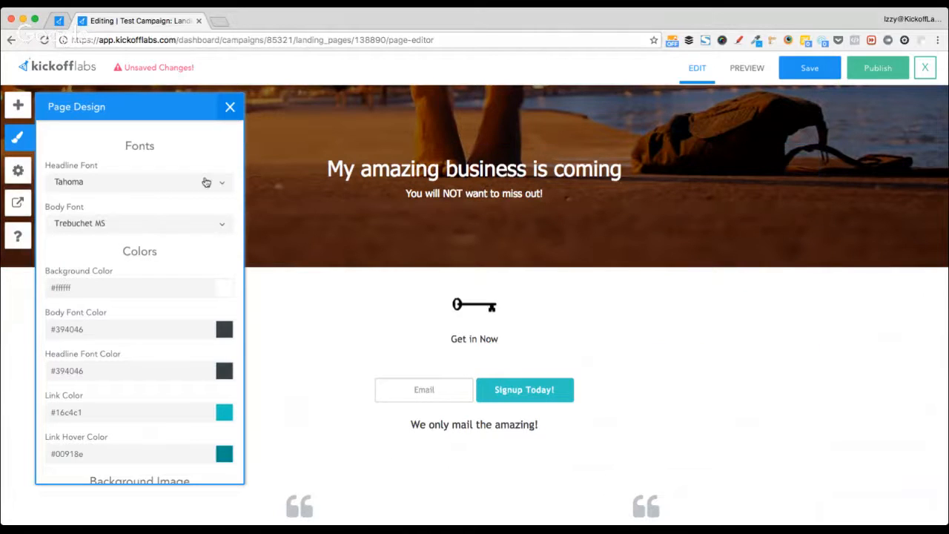
scroll(383, 321, down, 5)
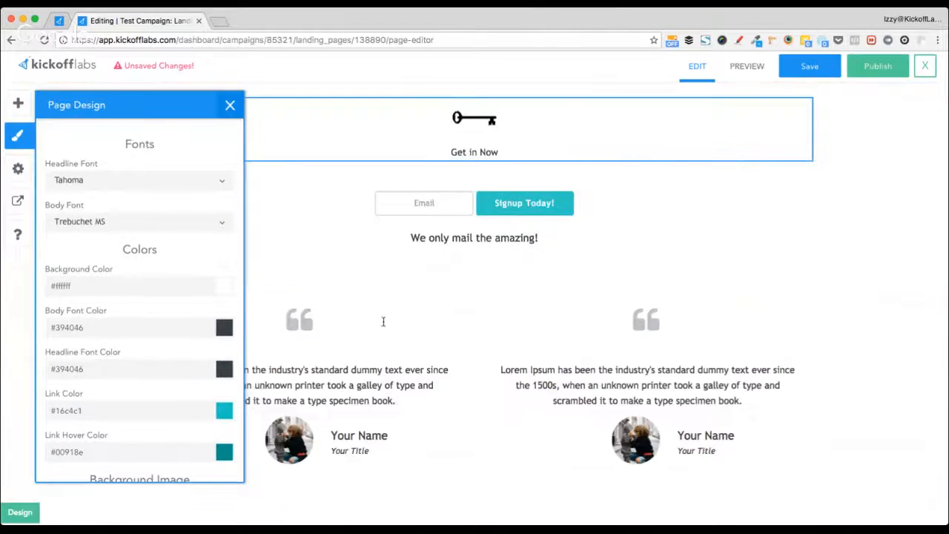
click(167, 182)
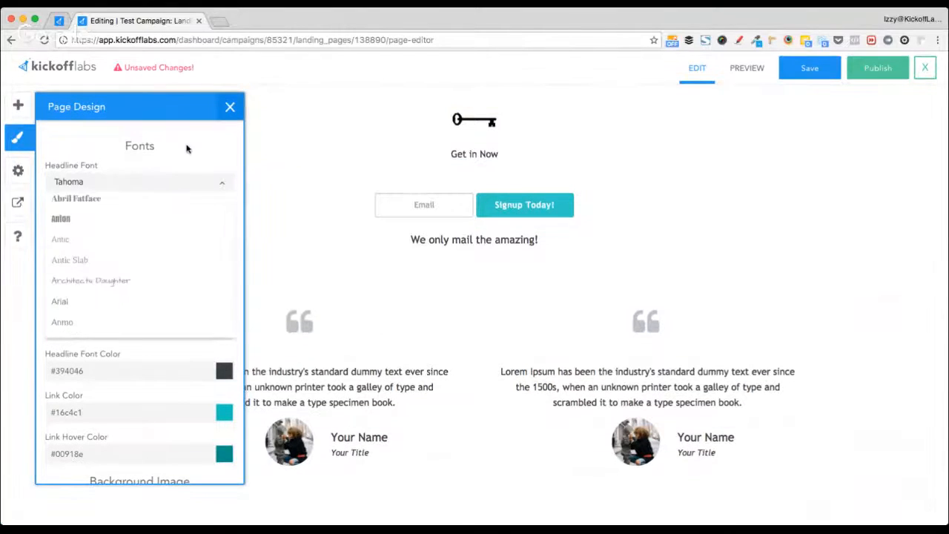
click(225, 182)
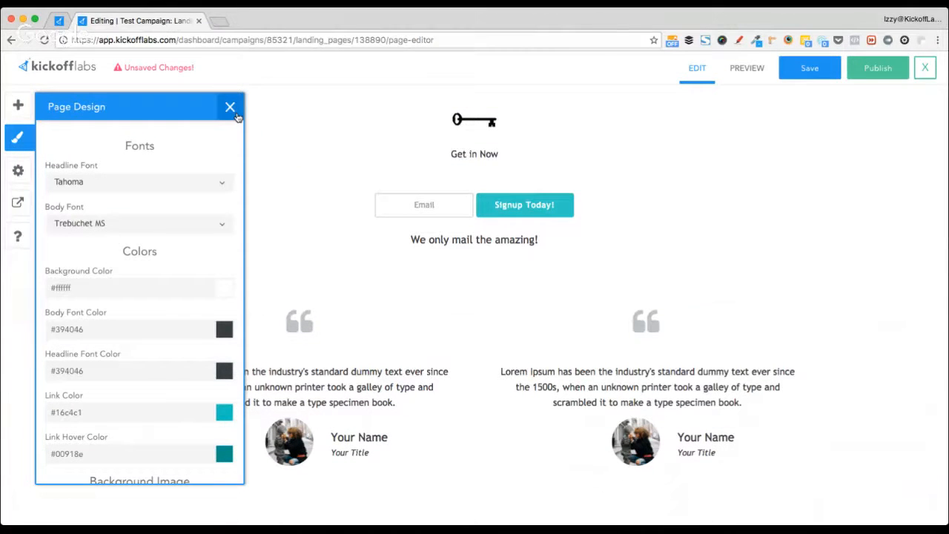
scroll(352, 301, up, 5)
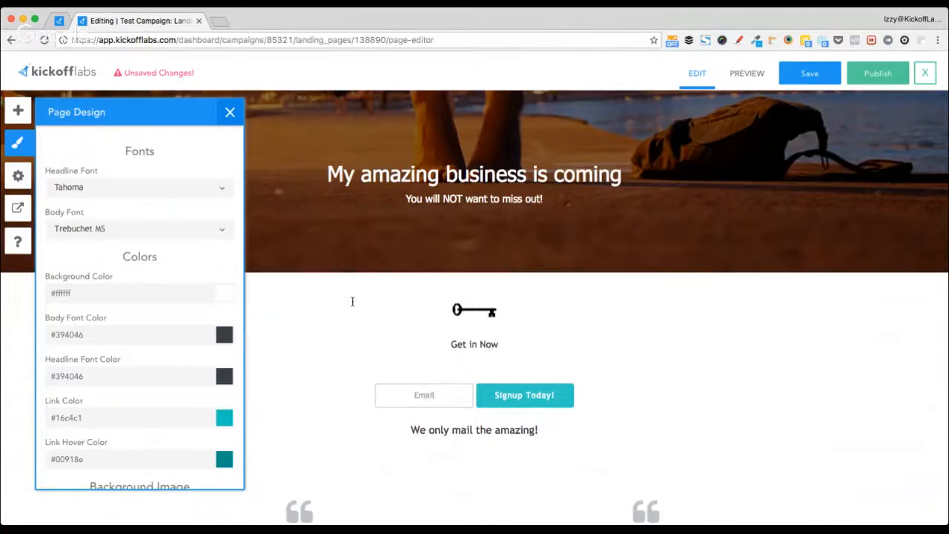
triple_click(426, 195)
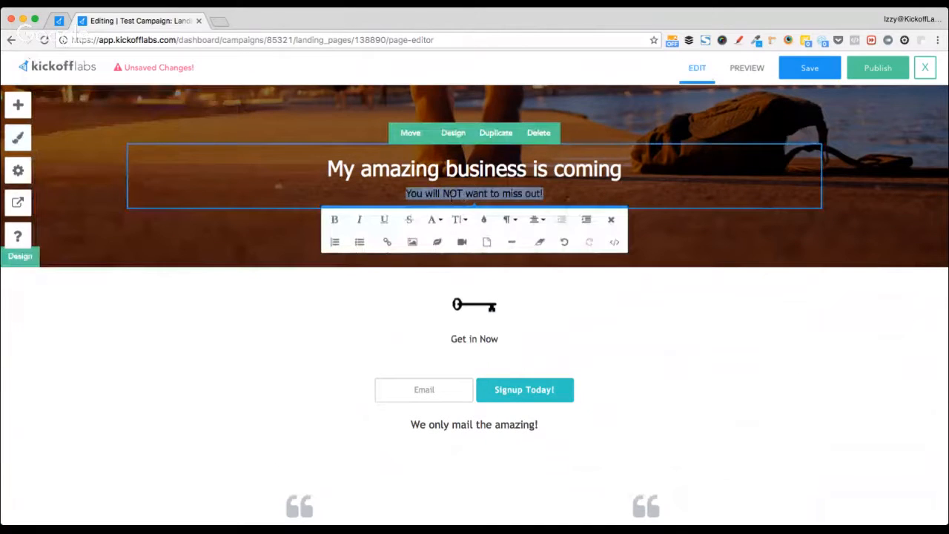
click(457, 219)
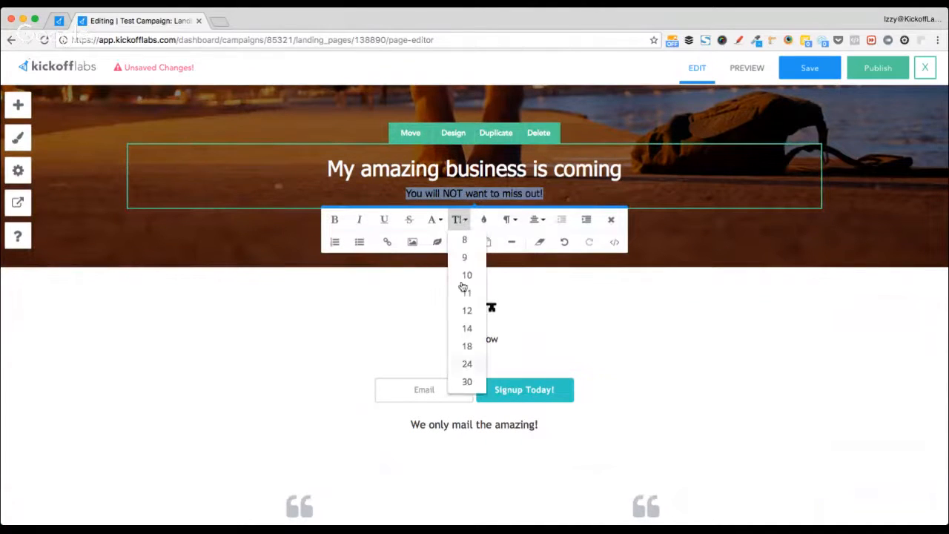
click(432, 219)
scroll(468, 348, down, 2)
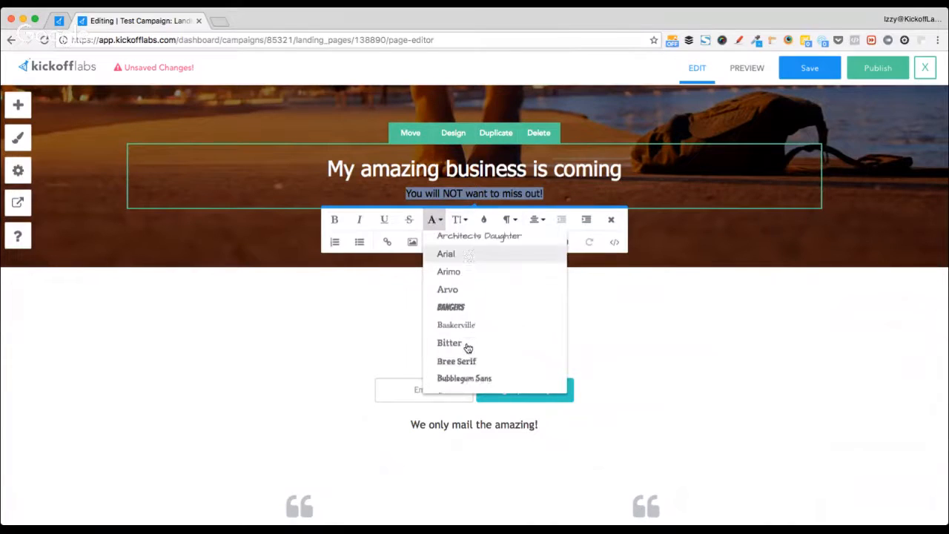
scroll(468, 348, down, 10)
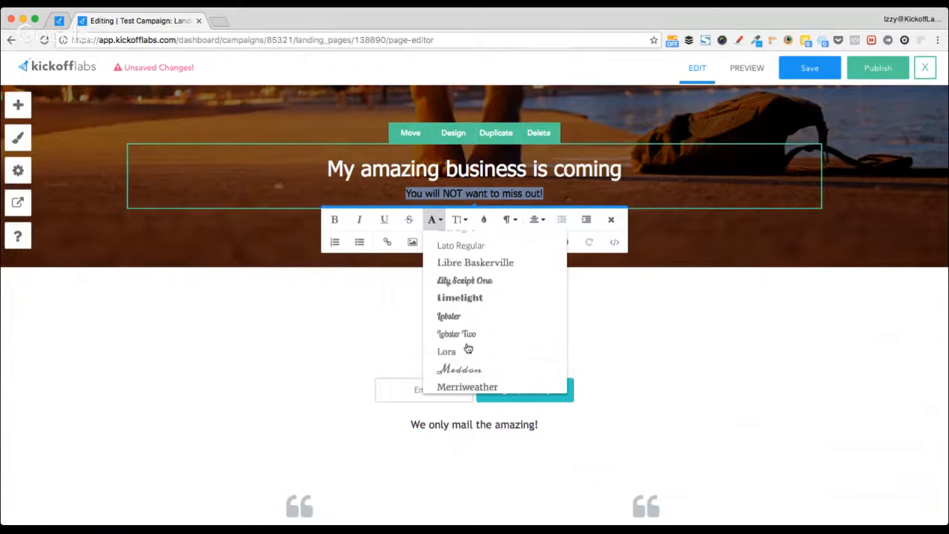
scroll(468, 347, up, 12)
click(88, 294)
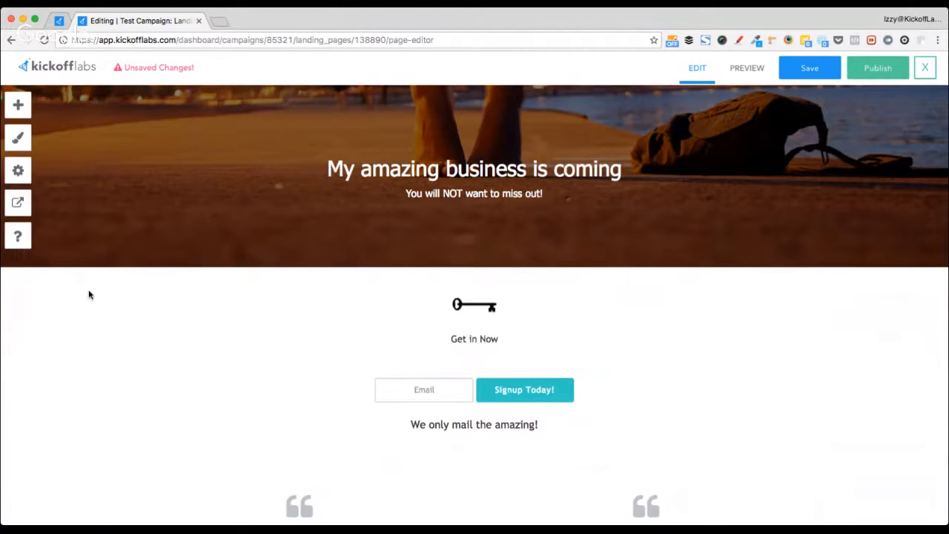
double_click(359, 166)
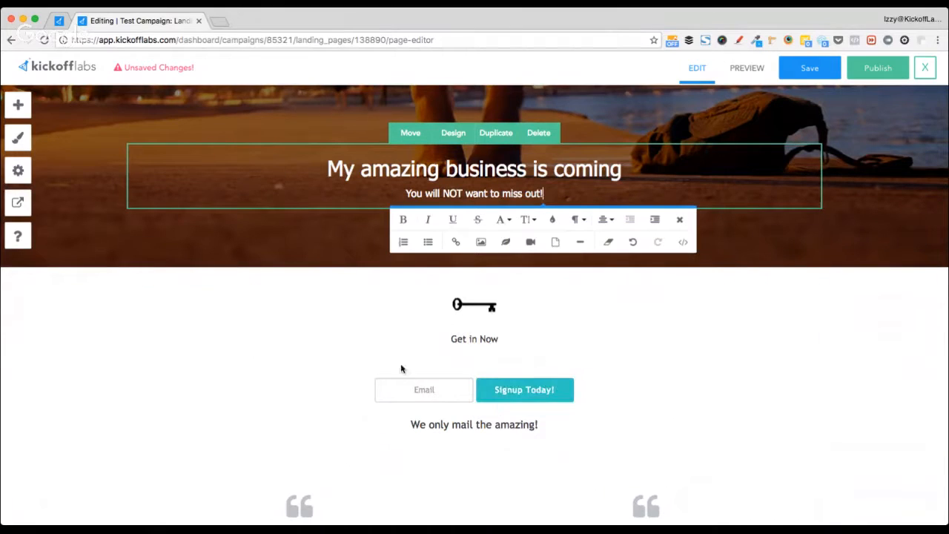
click(237, 195)
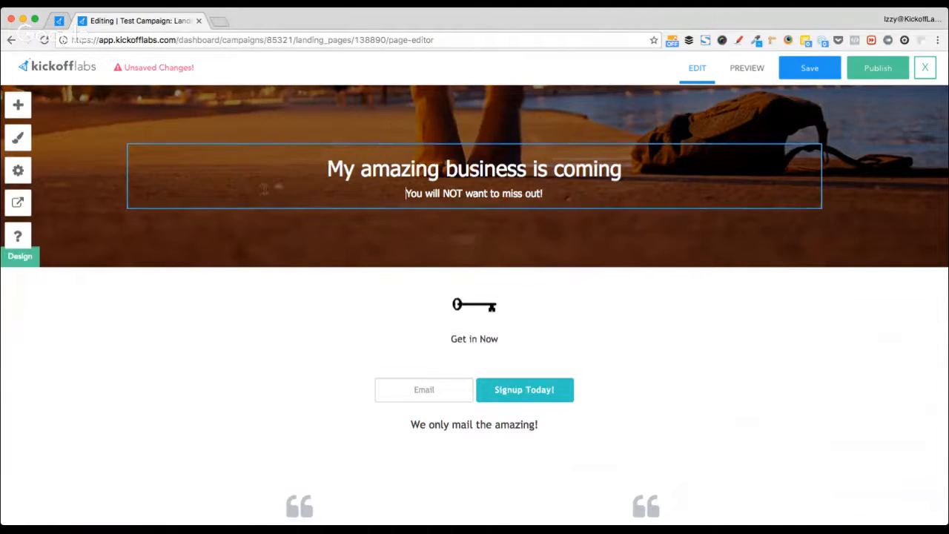
click(188, 284)
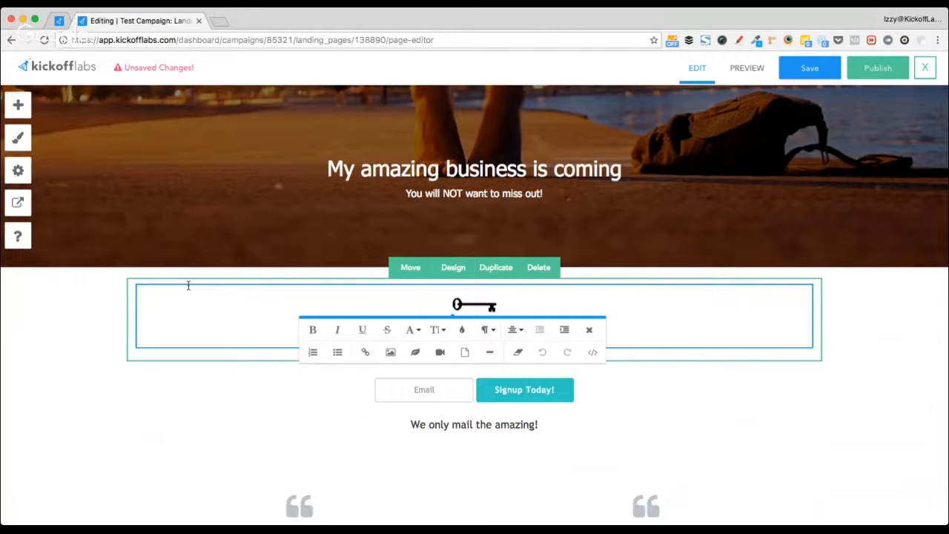
click(60, 351)
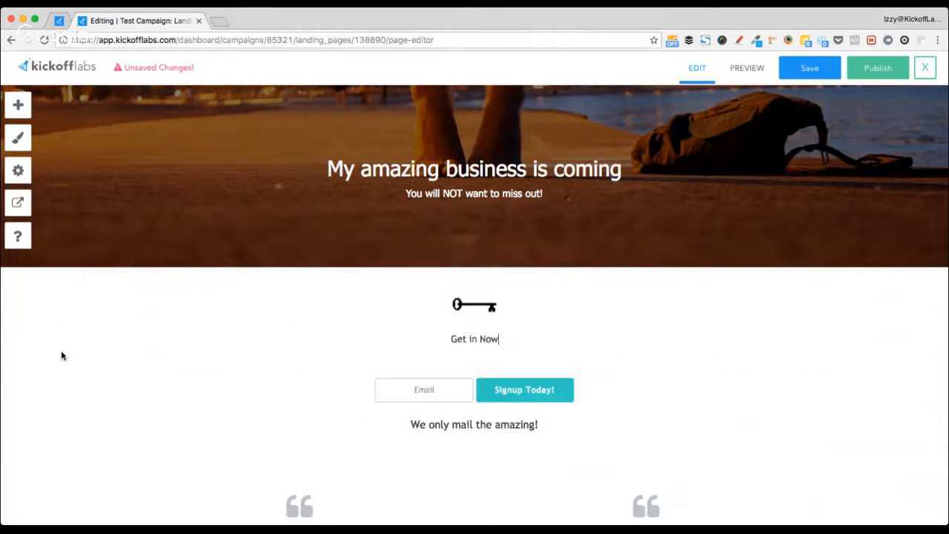
click(42, 363)
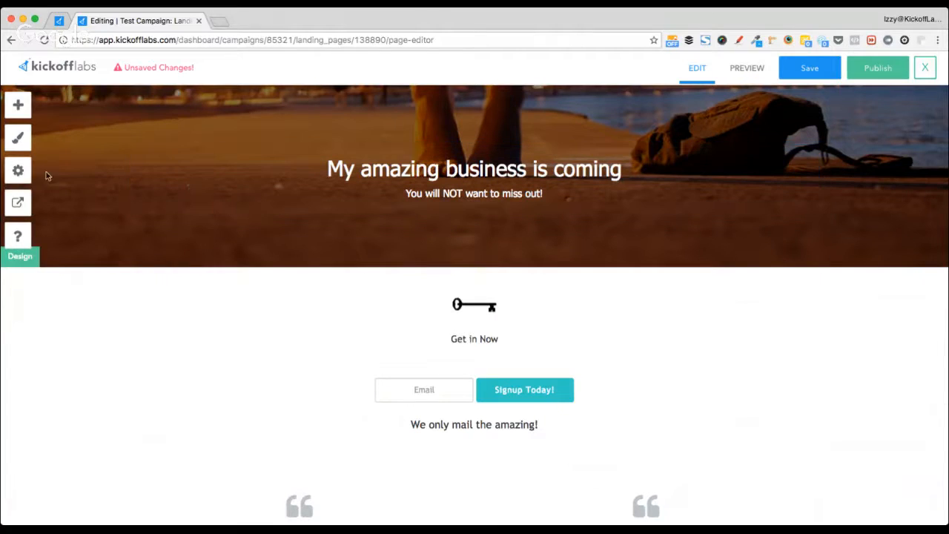
click(21, 140)
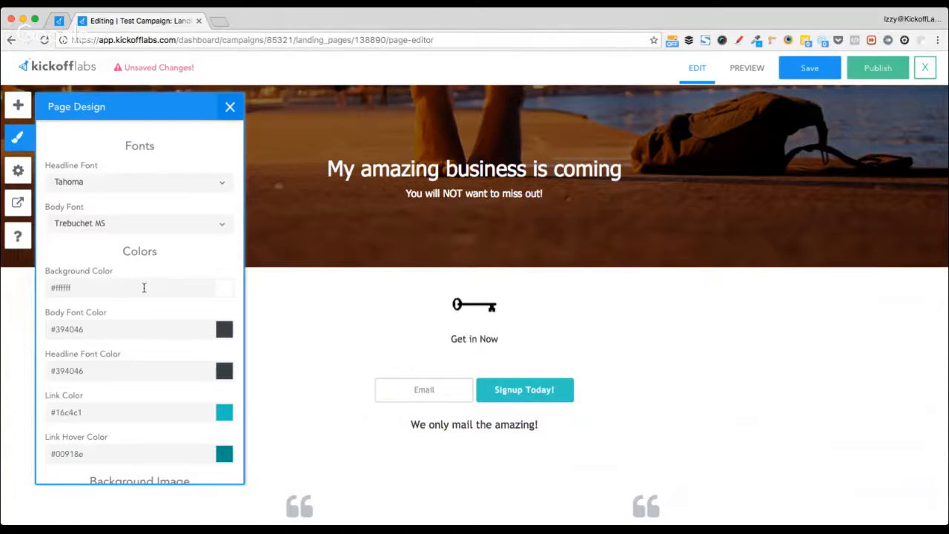
scroll(142, 305, down, 1)
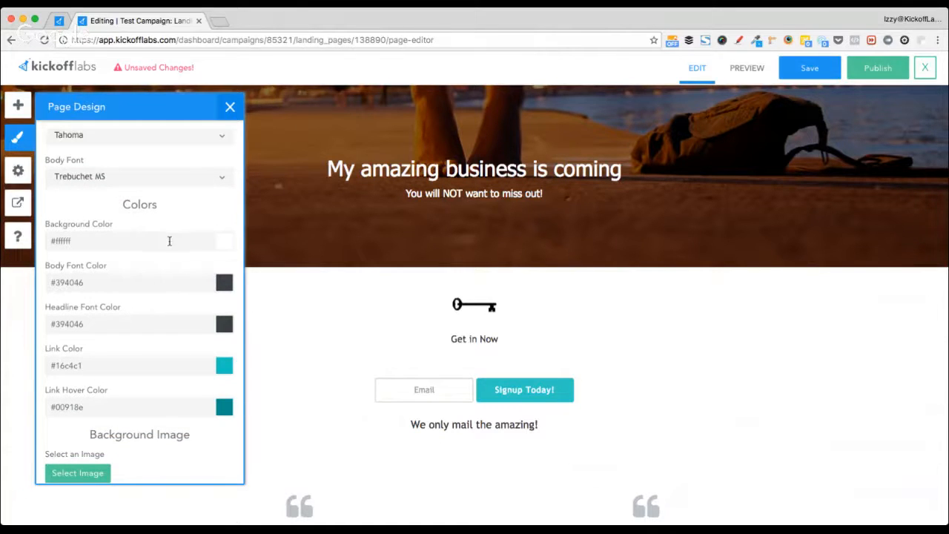
scroll(159, 276, down, 1)
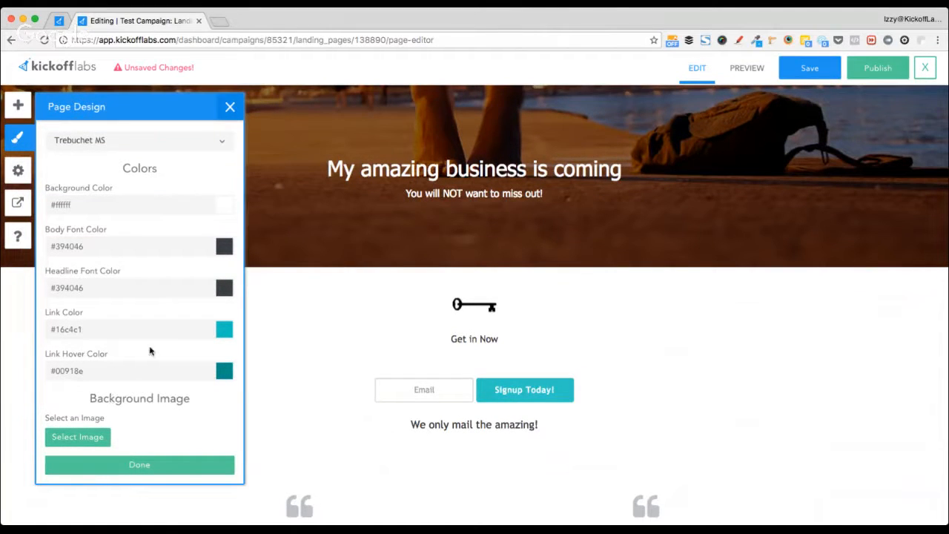
scroll(149, 350, up, 2)
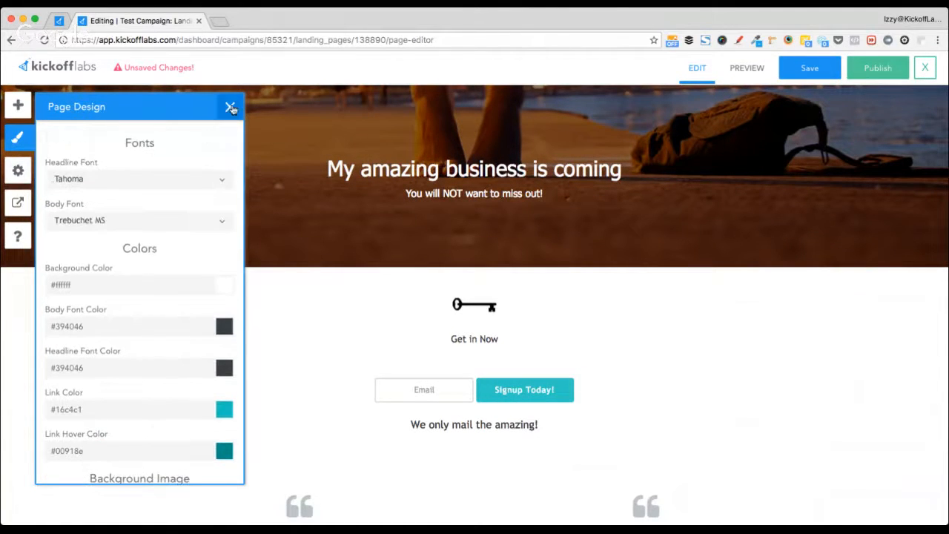
click(229, 107)
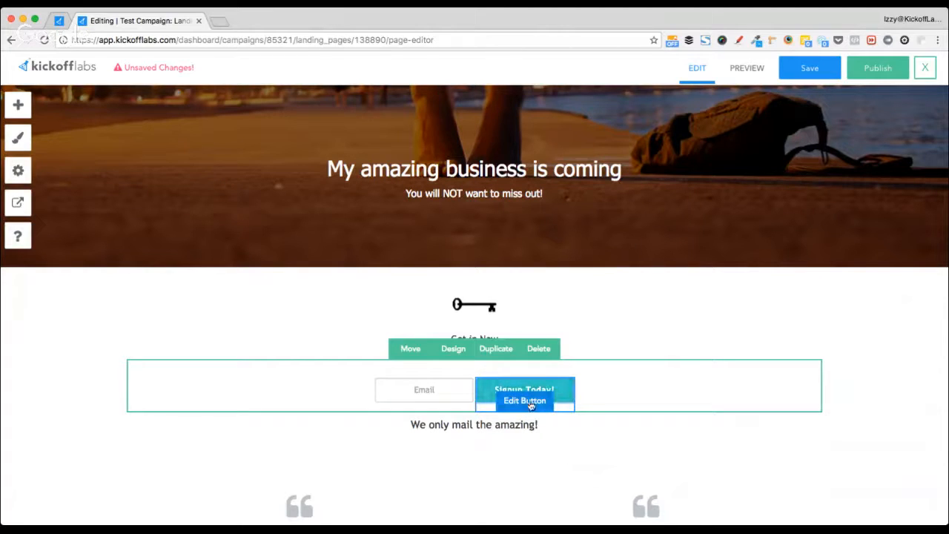
click(533, 400)
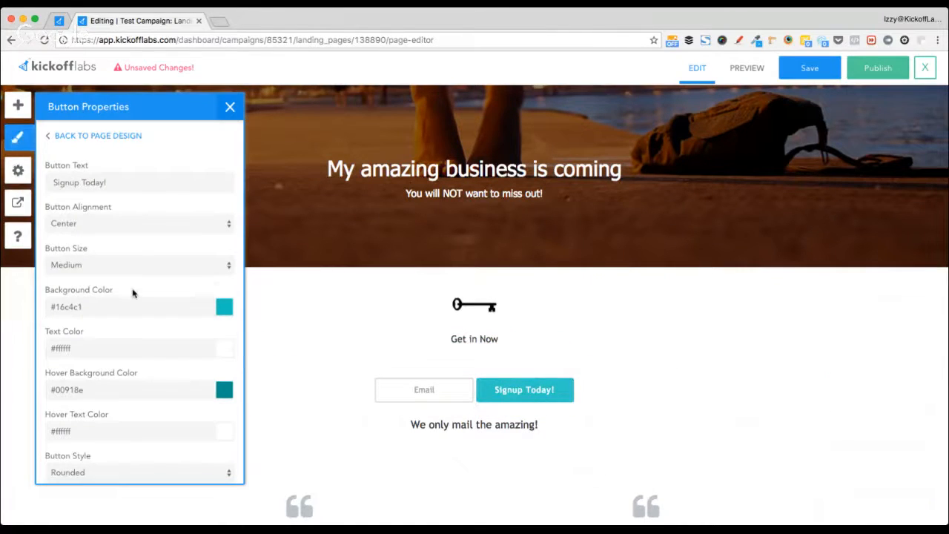
scroll(133, 294, down, 1)
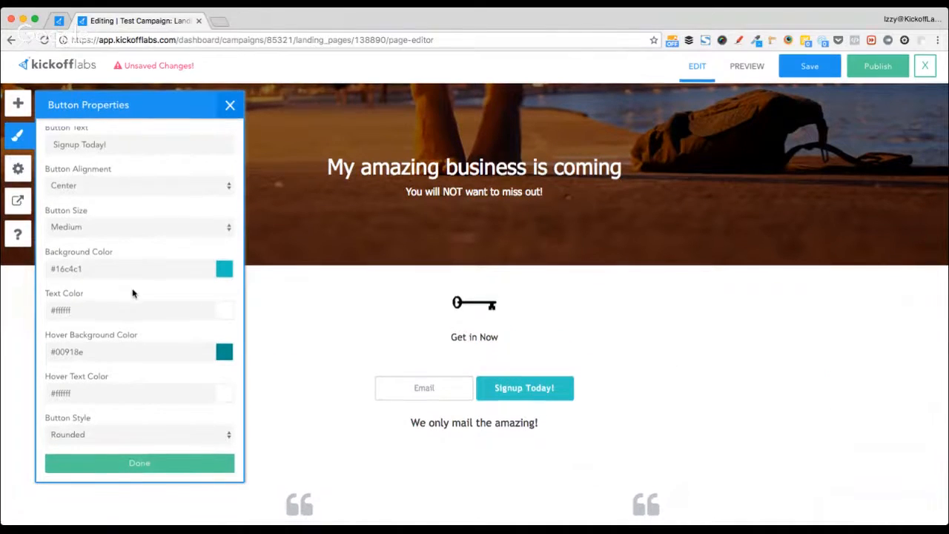
scroll(133, 294, up, 1)
scroll(132, 293, down, 1)
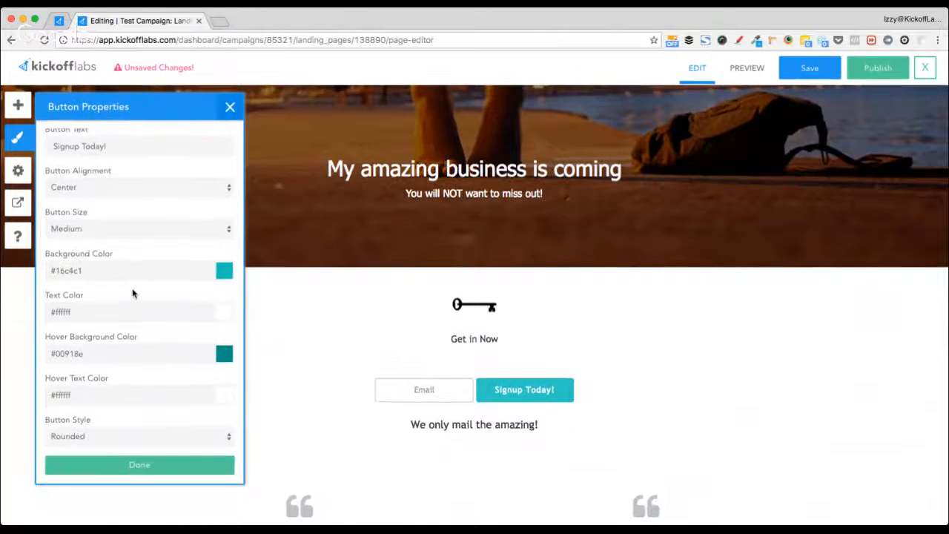
scroll(133, 294, up, 1)
scroll(133, 293, down, 1)
scroll(133, 294, up, 1)
scroll(132, 255, down, 1)
scroll(101, 218, up, 1)
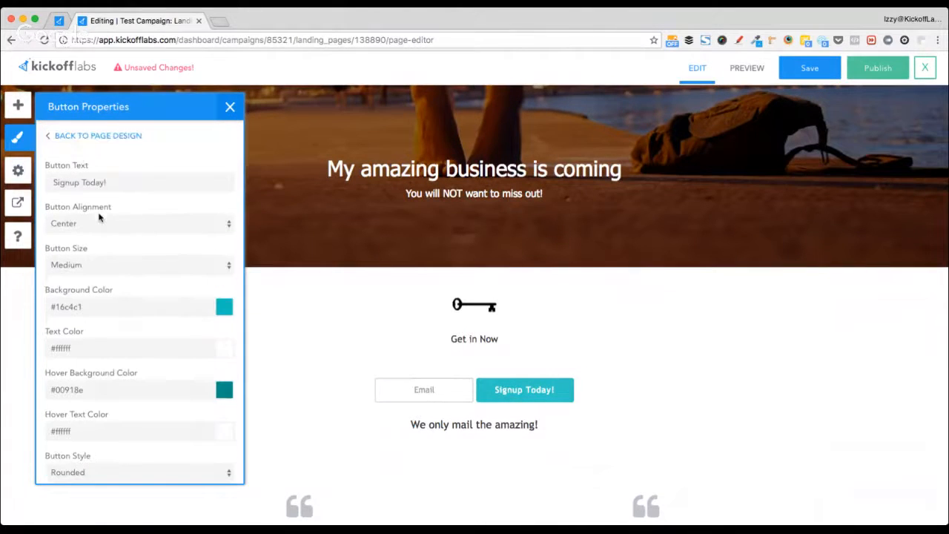
click(229, 108)
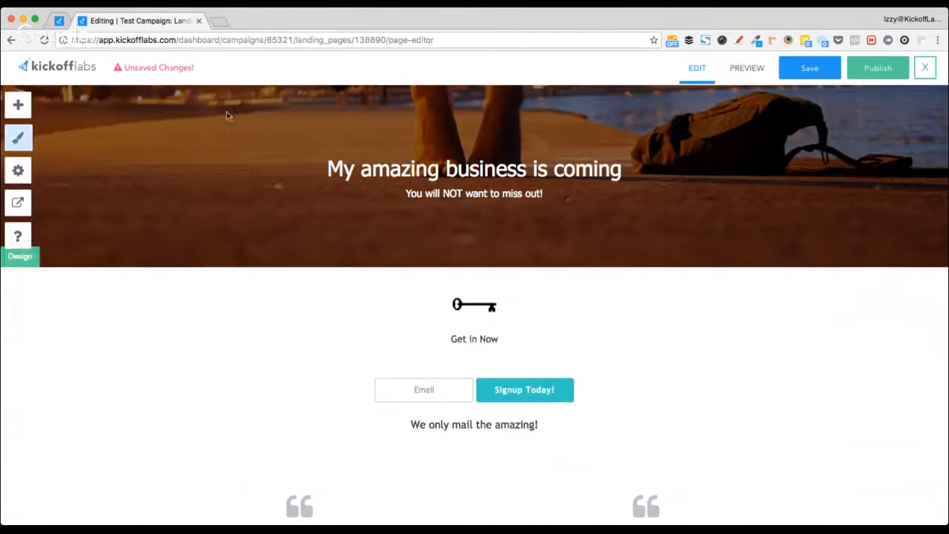
- Add a new Single Line Text custom field to the signup form
click(400, 389)
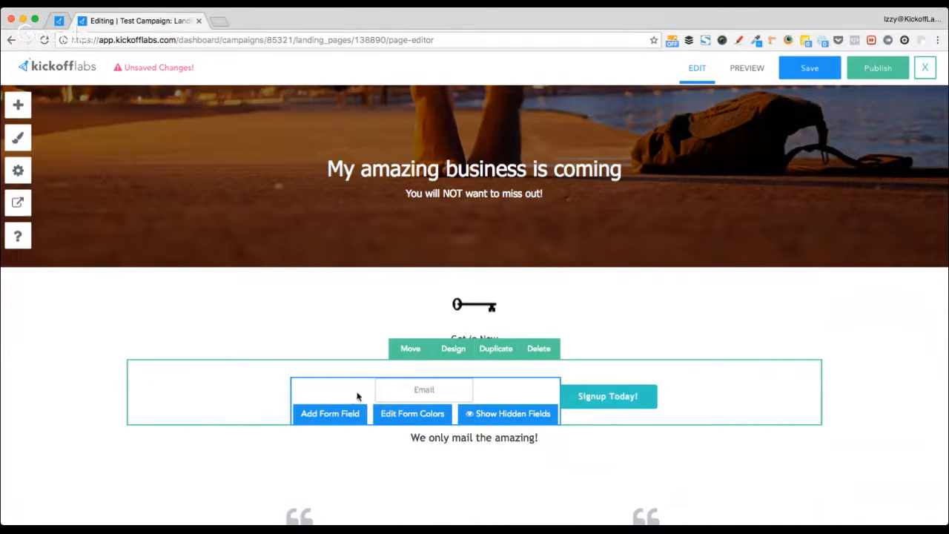
mouse_move(417, 395)
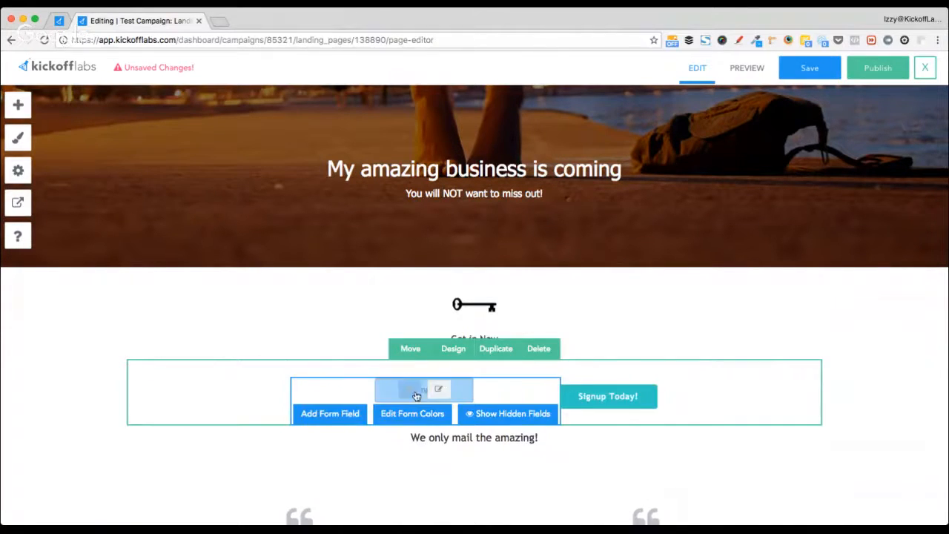
click(324, 418)
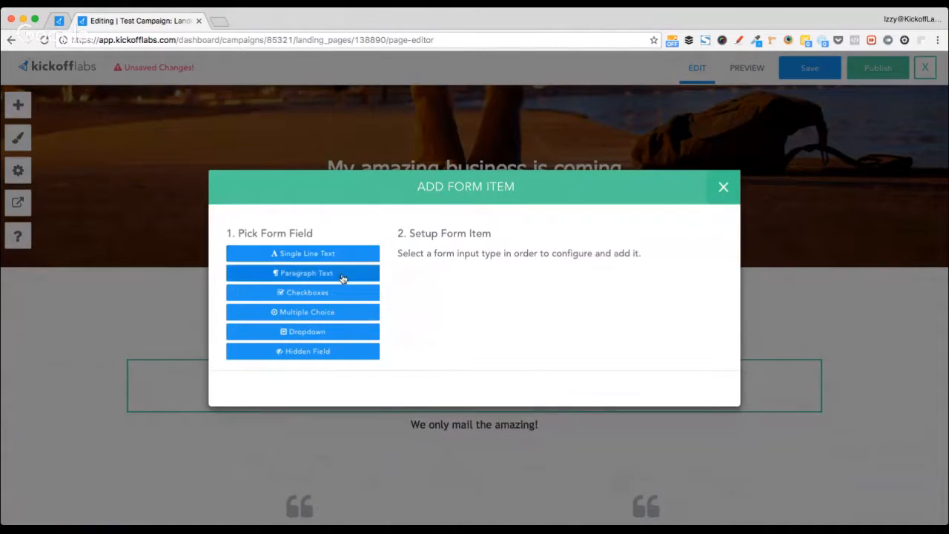
click(347, 254)
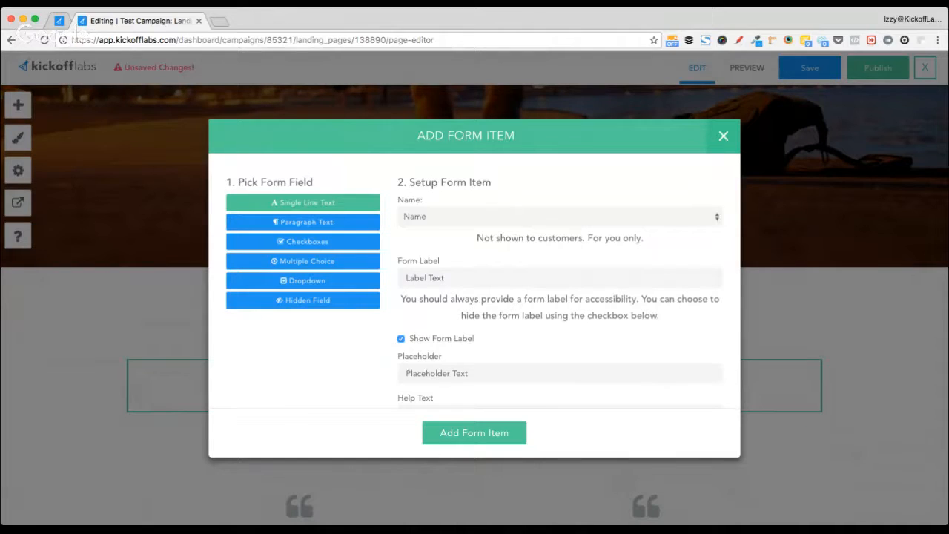
click(463, 250)
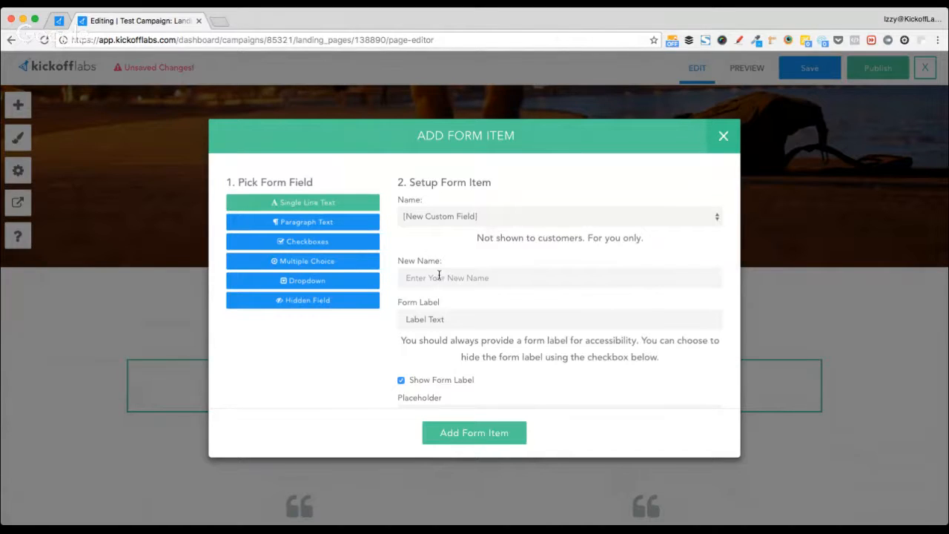
- Name the custom field and its label 'Phone Number', with the label hidden
scroll(470, 274, down, 1)
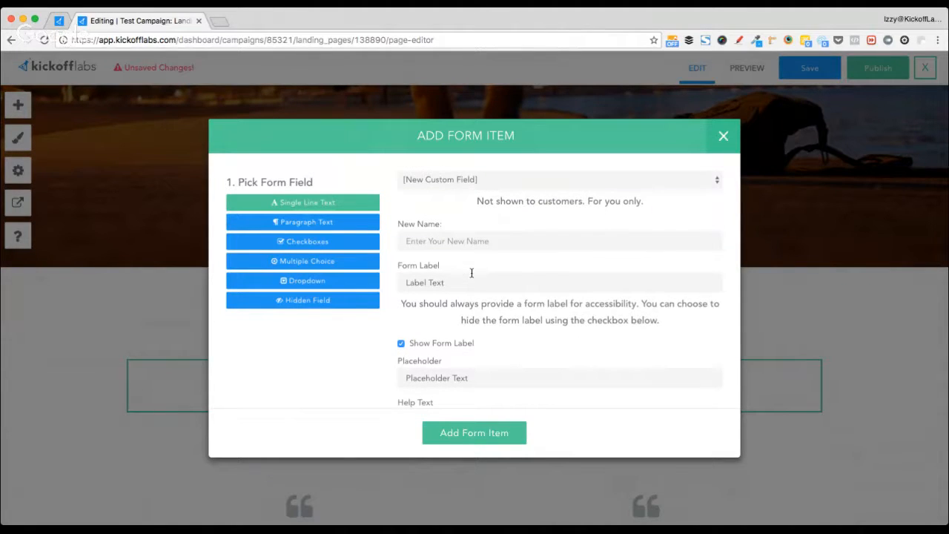
click(462, 240)
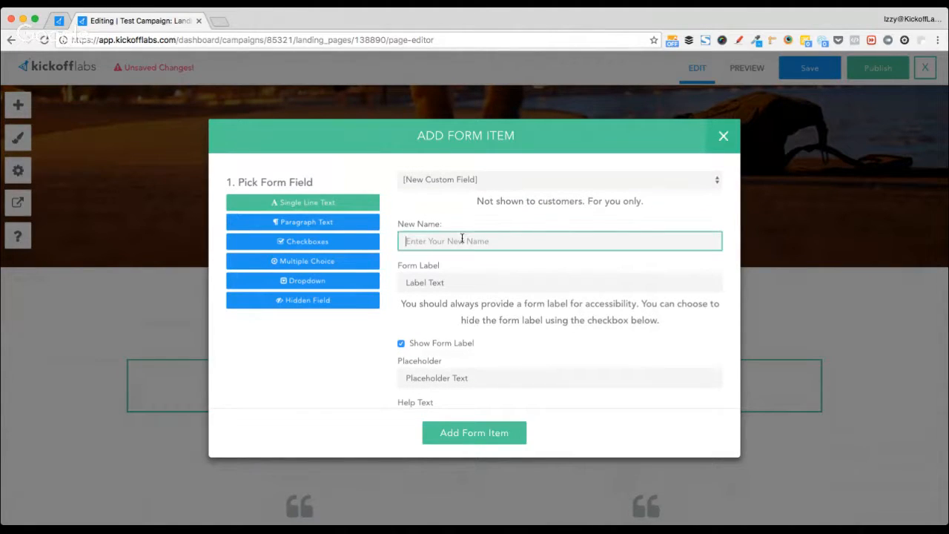
text(Phone Number)
key(Tab)
text(Ph)
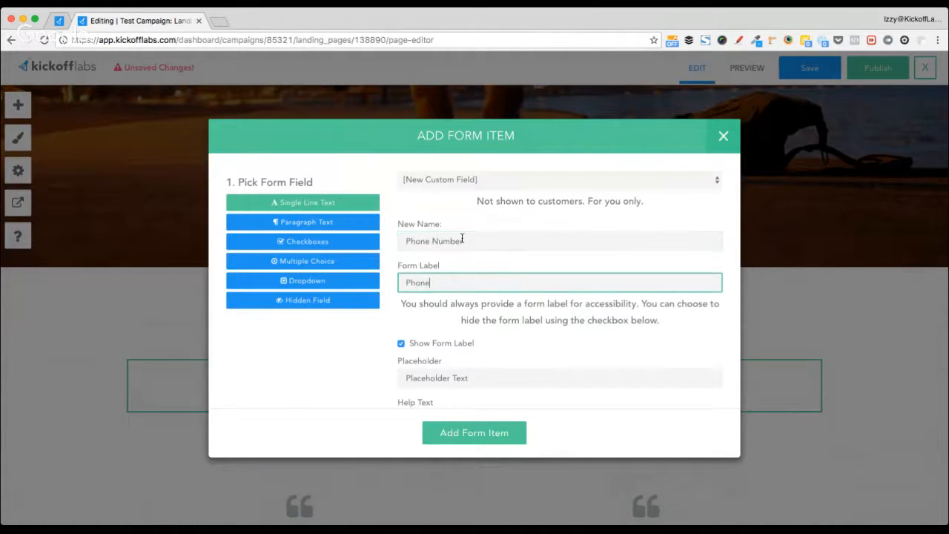
text(one Numnber)
key(BackSpace)
key(BackSpace)
key(BackSpace)
key(BackSpace)
text(ber)
key(super+a)
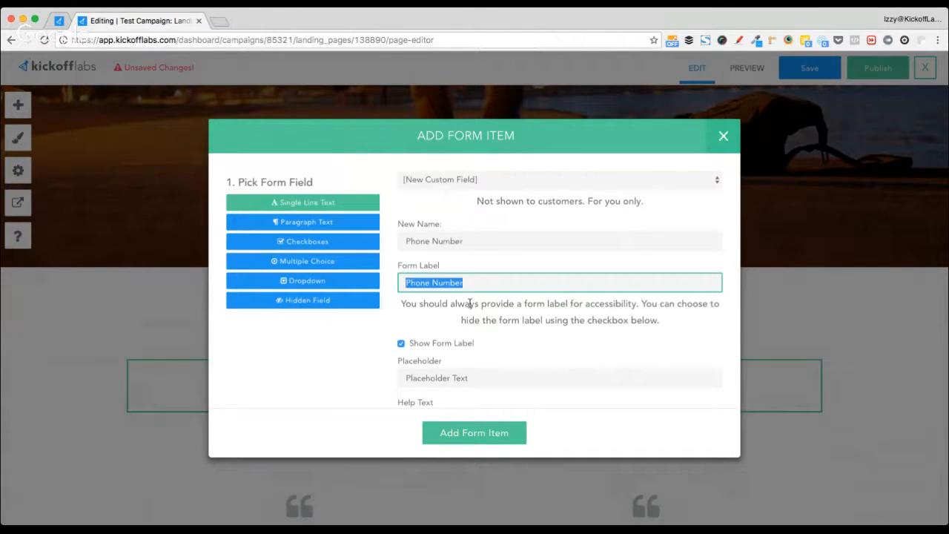
click(401, 343)
- Give the field the help text 'Enter your #' and add it to the form
scroll(501, 338, down, 3)
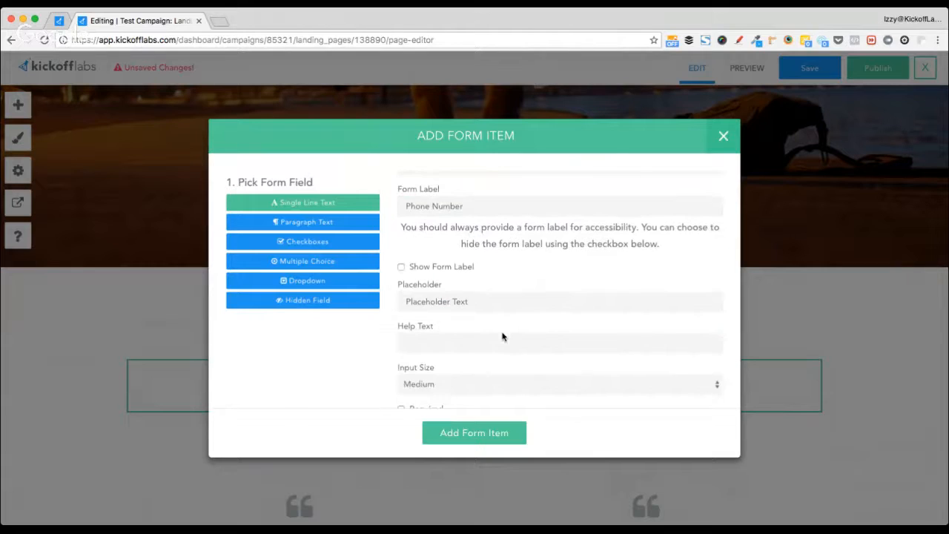
click(438, 327)
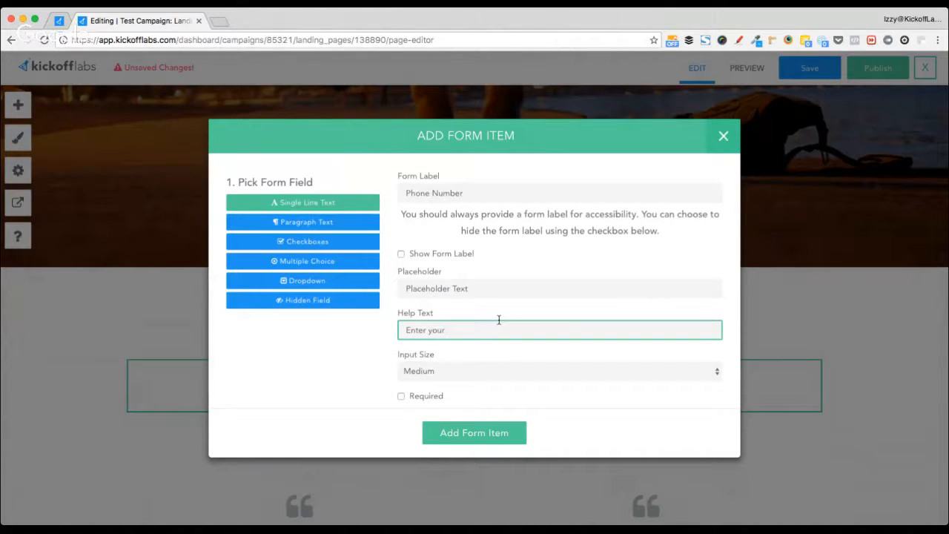
text(Enter your #)
click(468, 434)
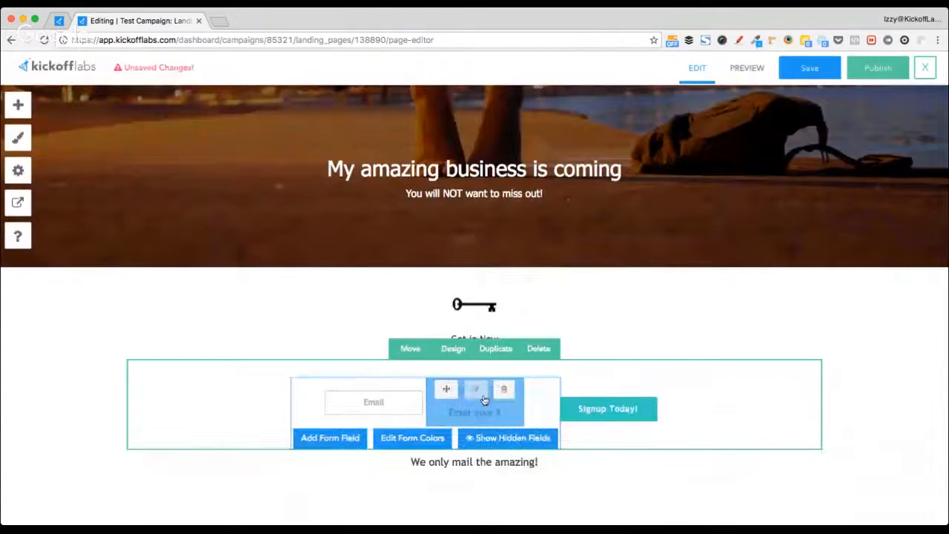
- Empty the Phone Number field's help text and paste 'Enter your #' as its placeholder
mouse_move(491, 402)
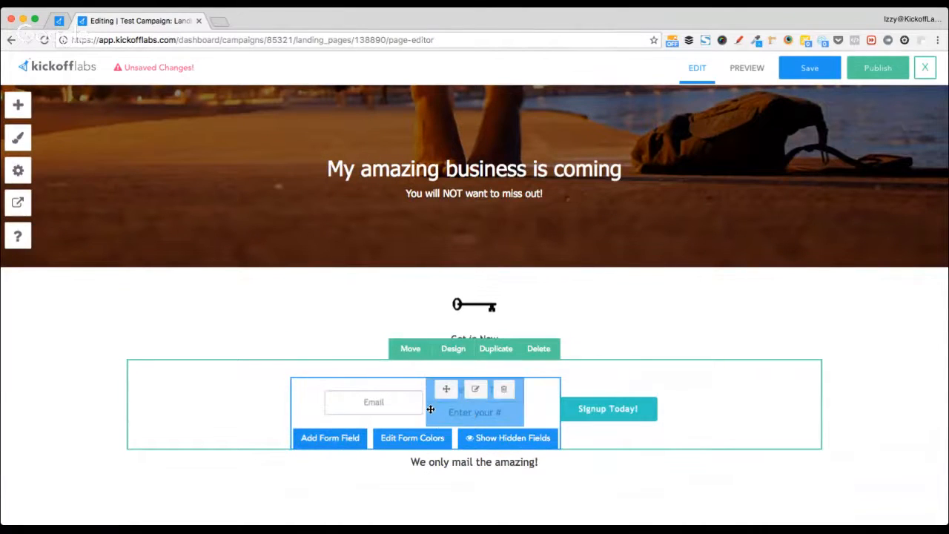
click(476, 390)
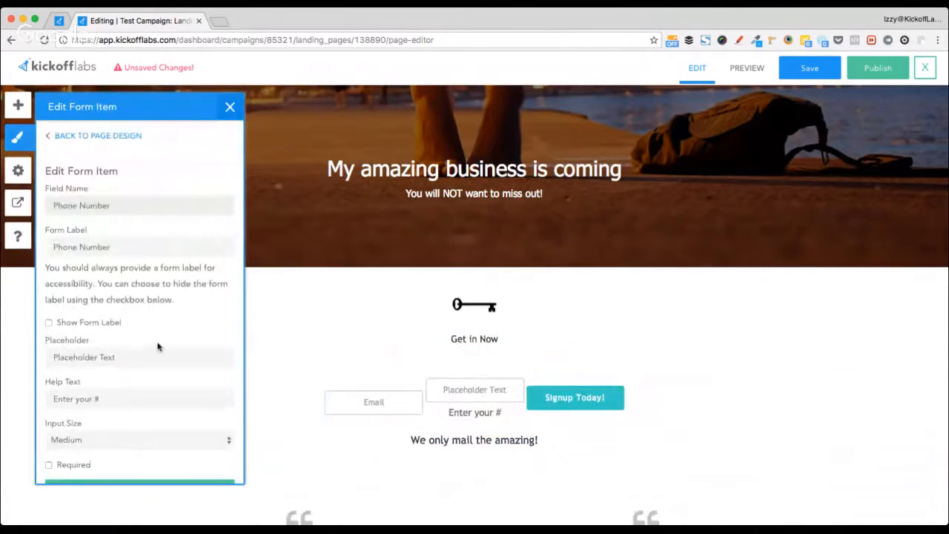
scroll(164, 299, down, 1)
triple_click(122, 376)
key(ctrl+c)
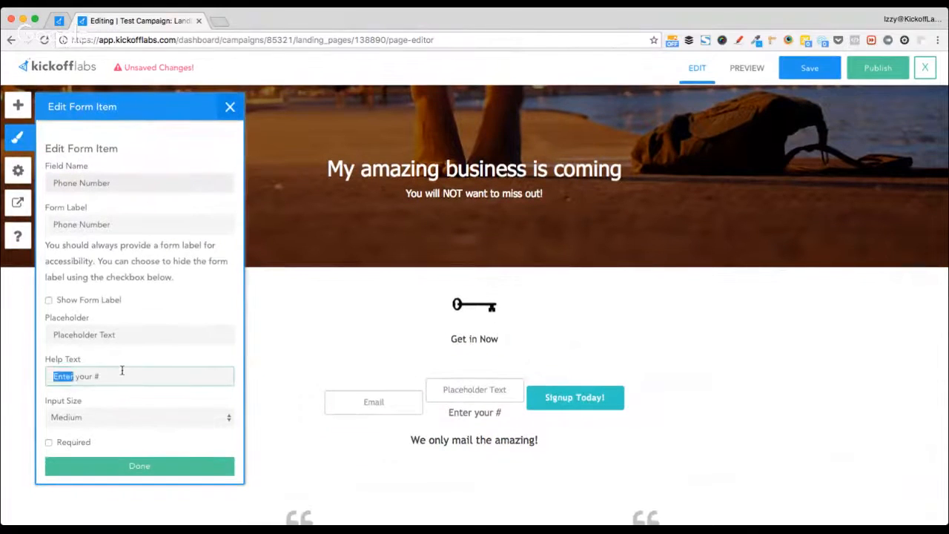
key(BackSpace)
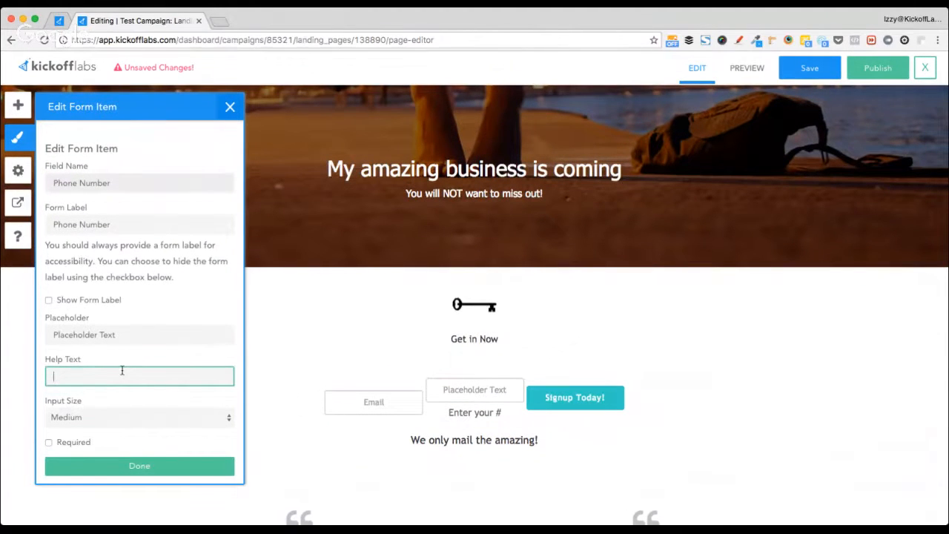
triple_click(134, 333)
key(ctrl+v)
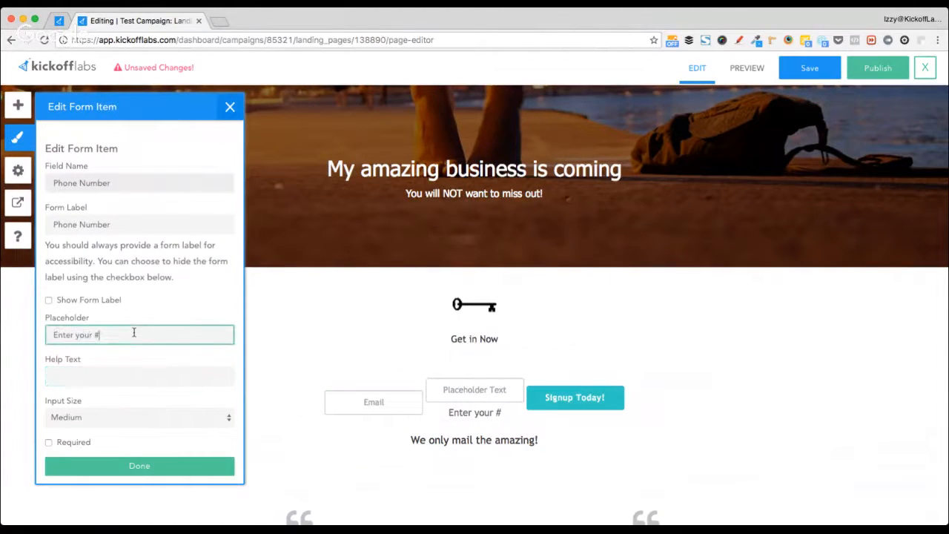
click(134, 466)
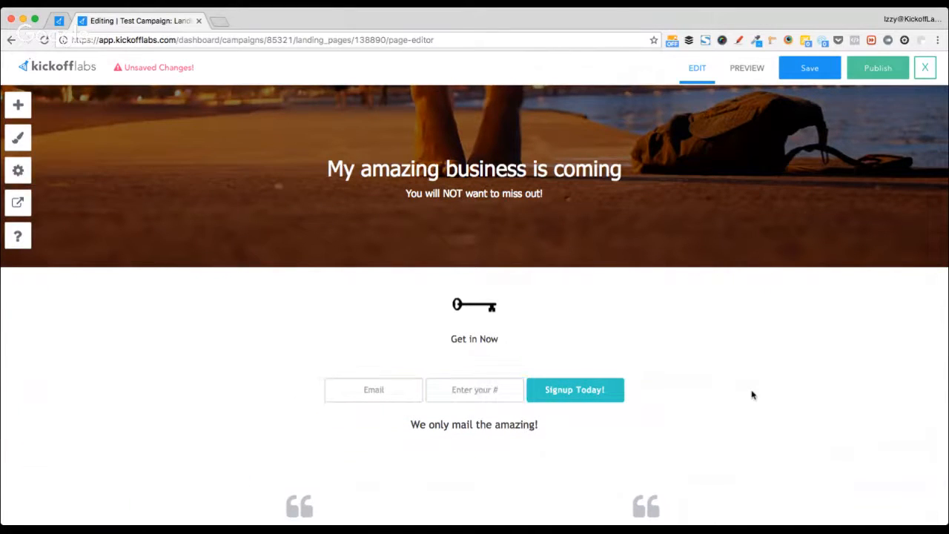
- Open the page Settings panel and scroll down to the Facebook and Twitter sharing sections
mouse_move(204, 369)
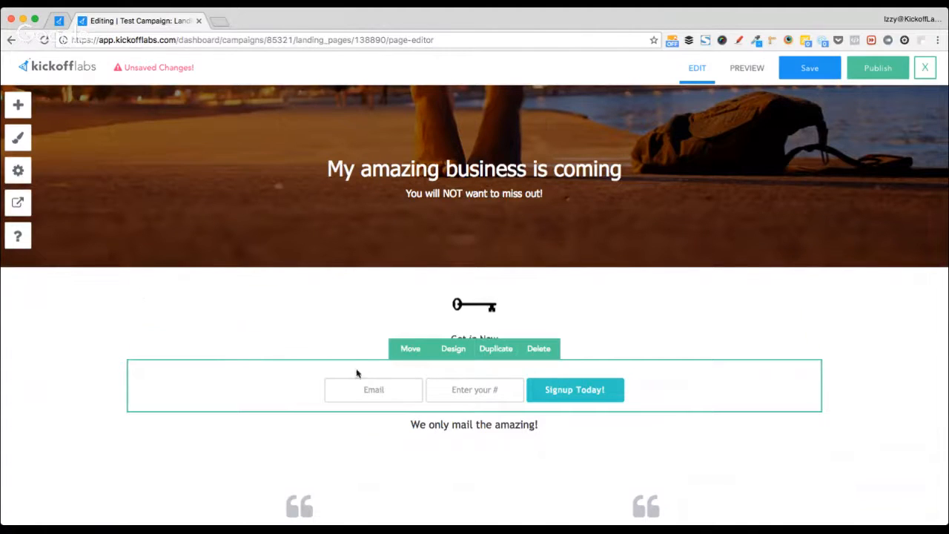
click(20, 171)
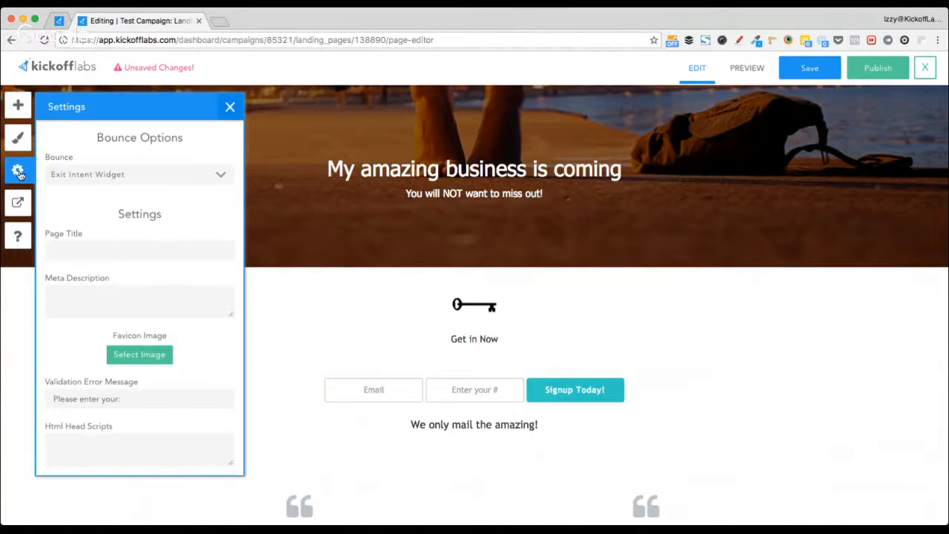
click(167, 178)
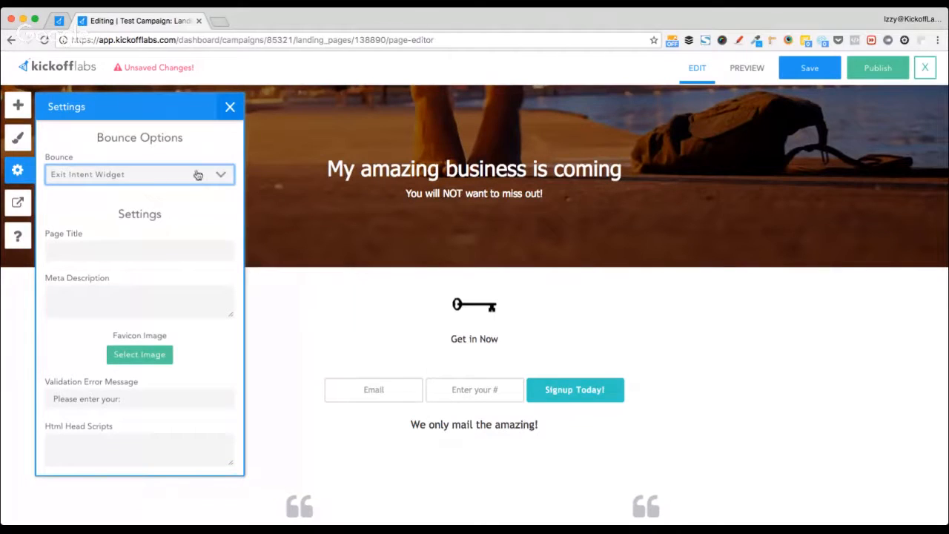
scroll(173, 252, down, 2)
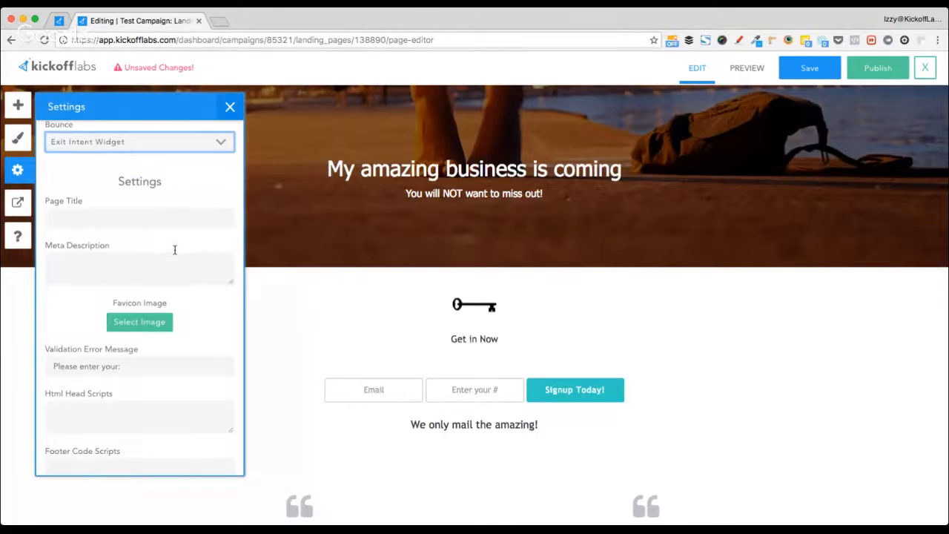
mouse_move(47, 188)
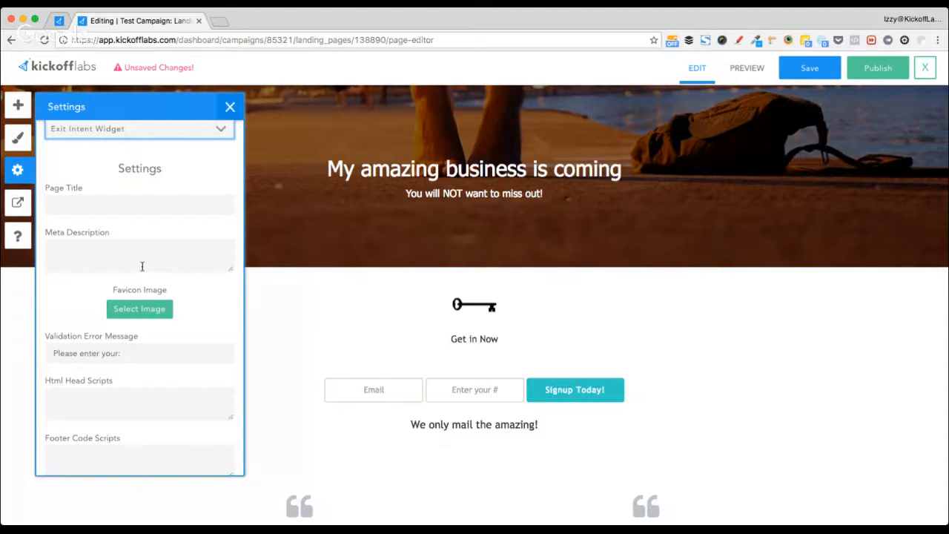
scroll(142, 266, down, 2)
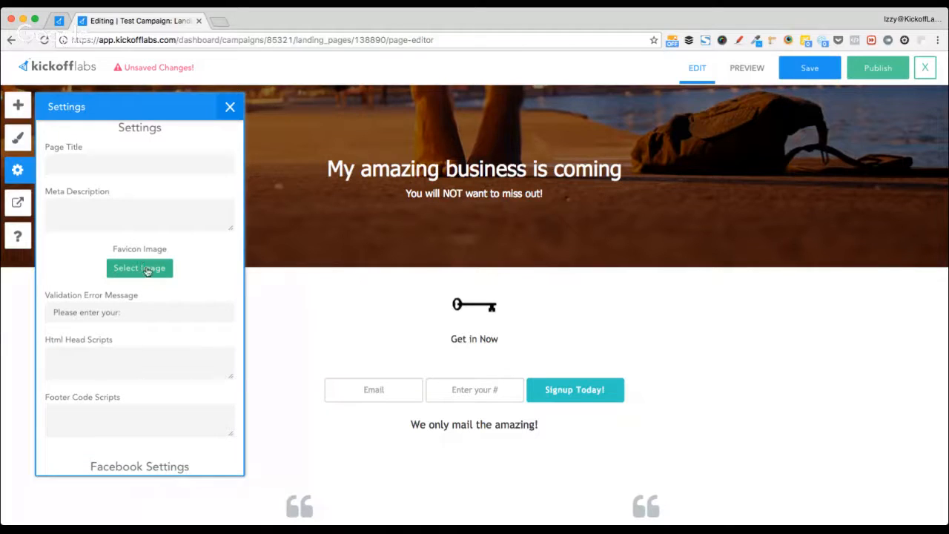
scroll(169, 276, down, 5)
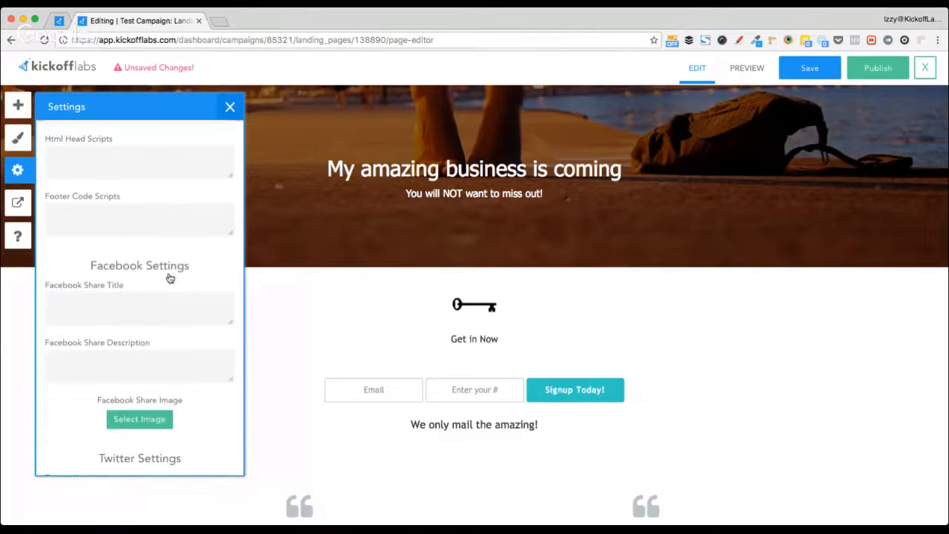
scroll(169, 277, down, 1)
scroll(169, 277, down, 3)
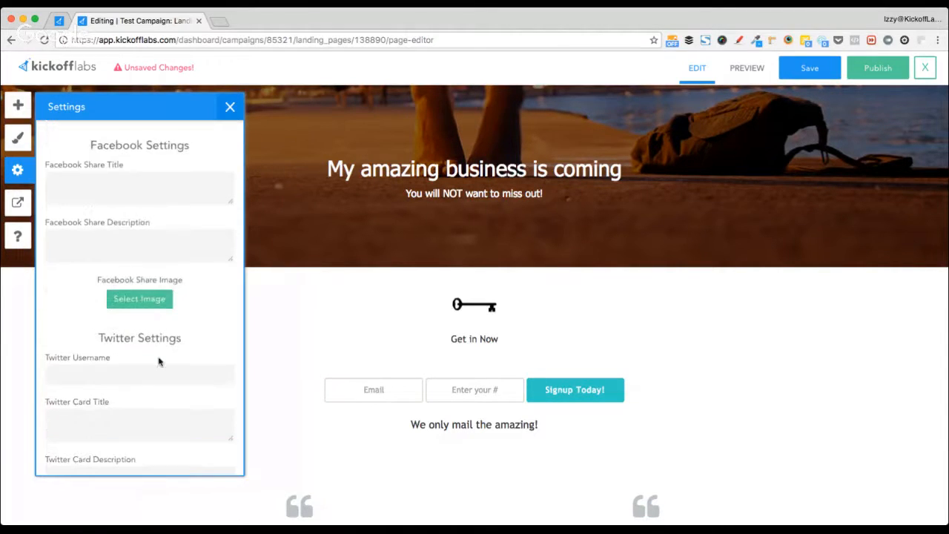
drag(82, 140, 205, 164)
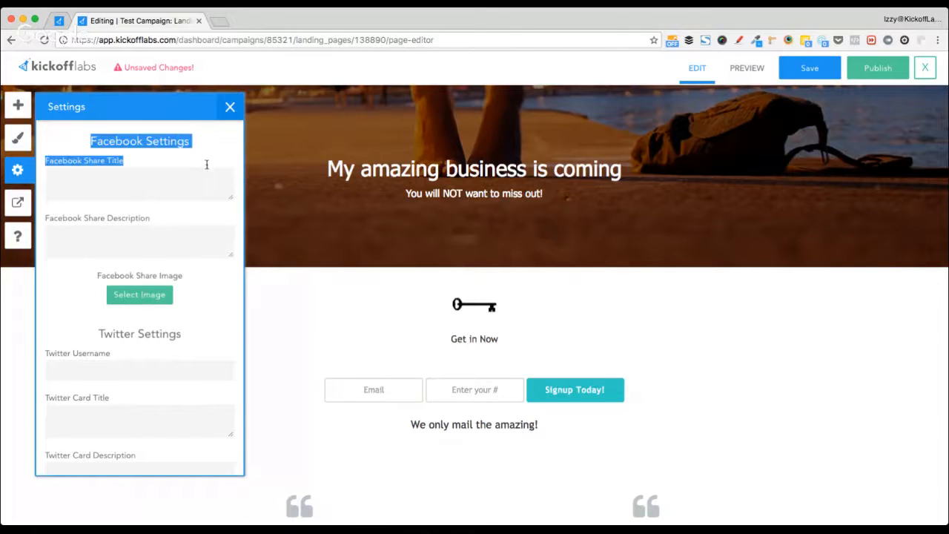
drag(101, 334, 170, 335)
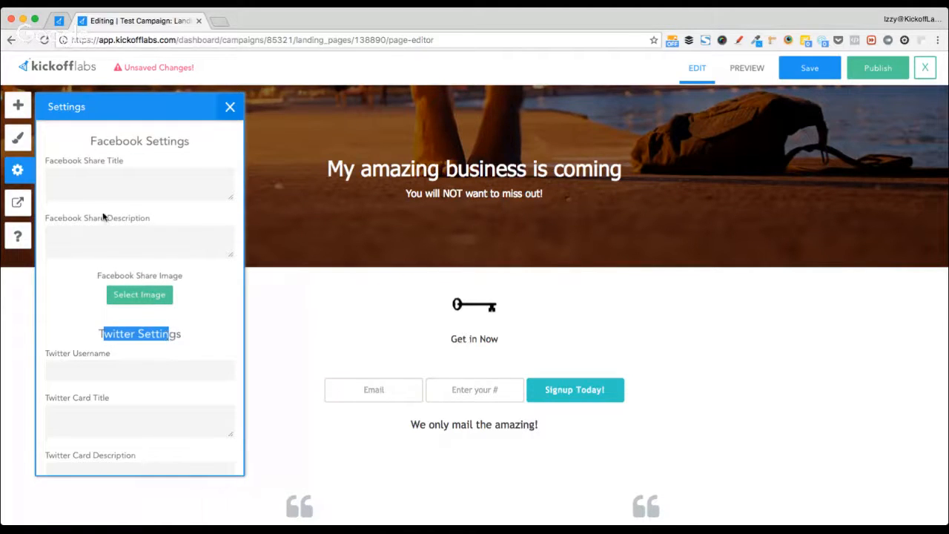
- Pick the blue thumbnail as the Facebook Share Image
click(77, 184)
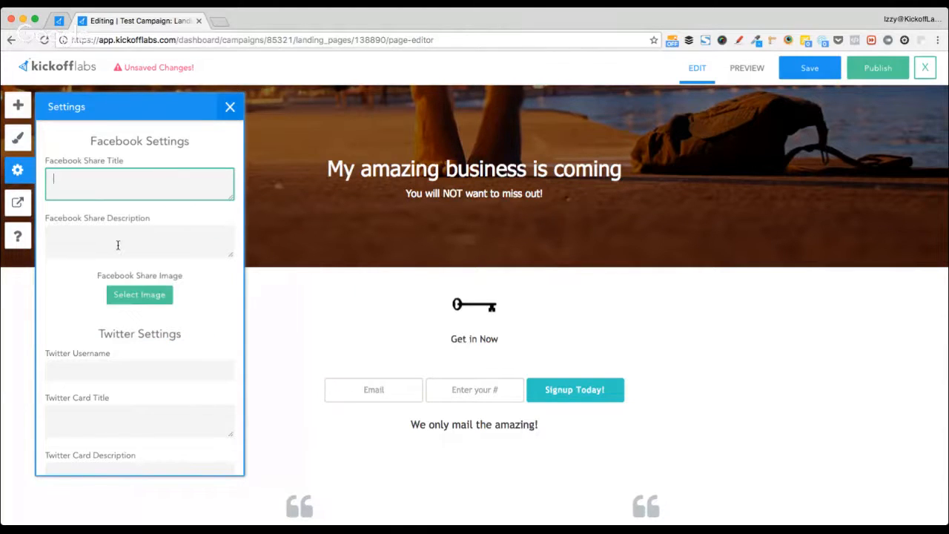
click(141, 298)
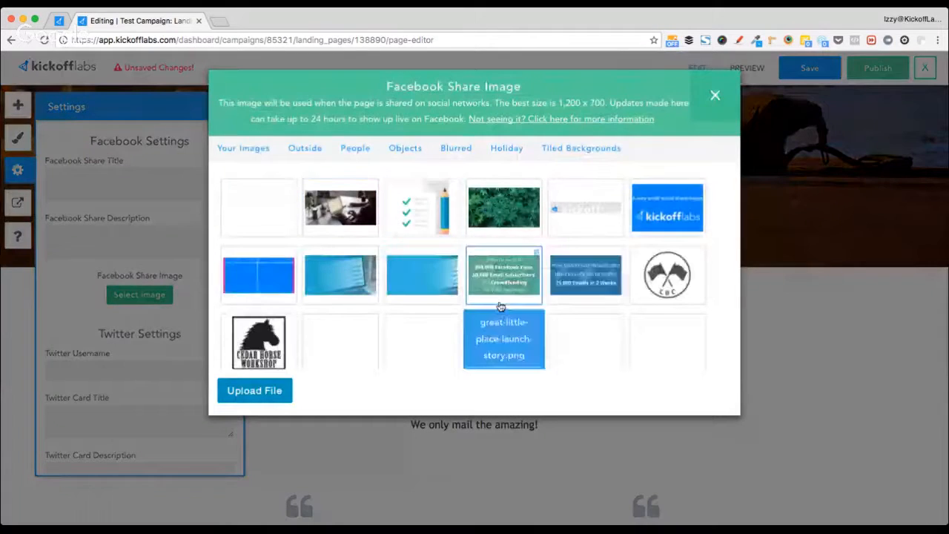
scroll(500, 306, down, 2)
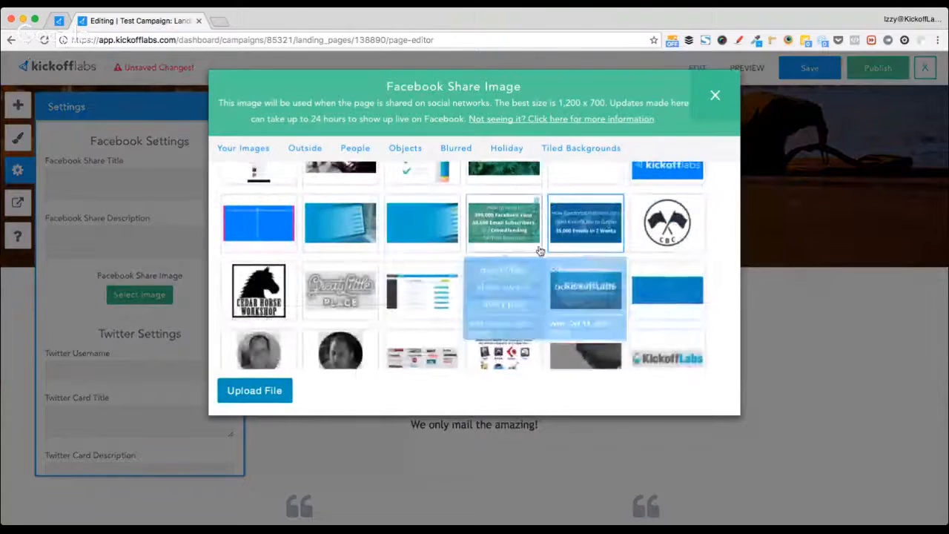
click(664, 295)
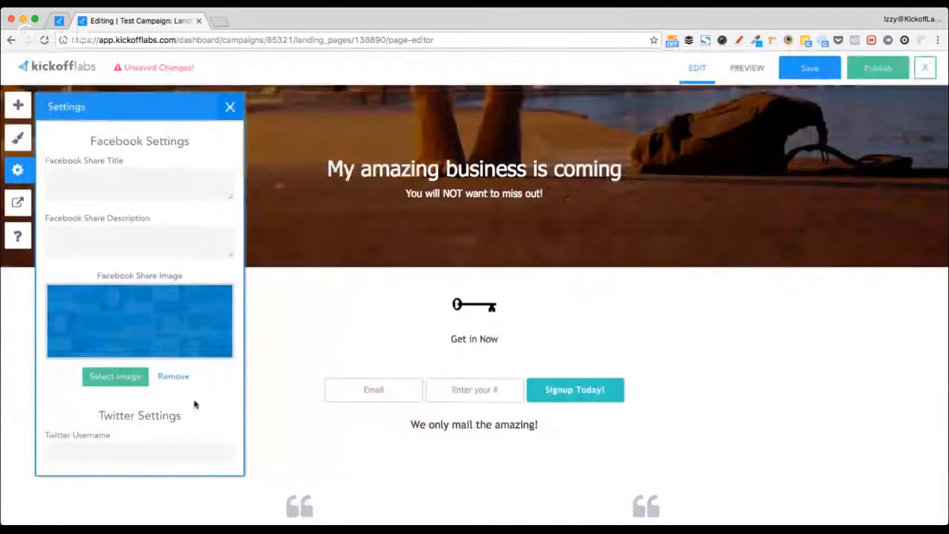
scroll(195, 404, down, 1)
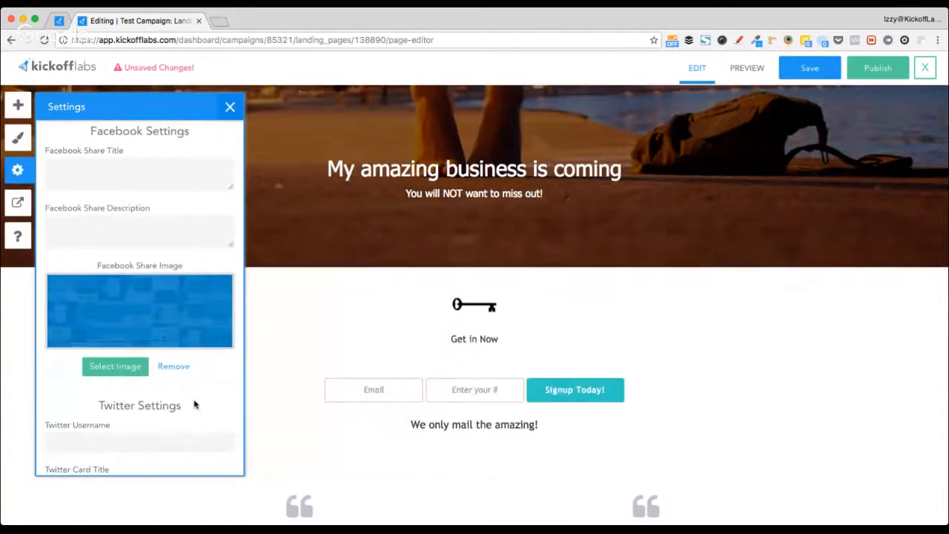
scroll(195, 404, up, 1)
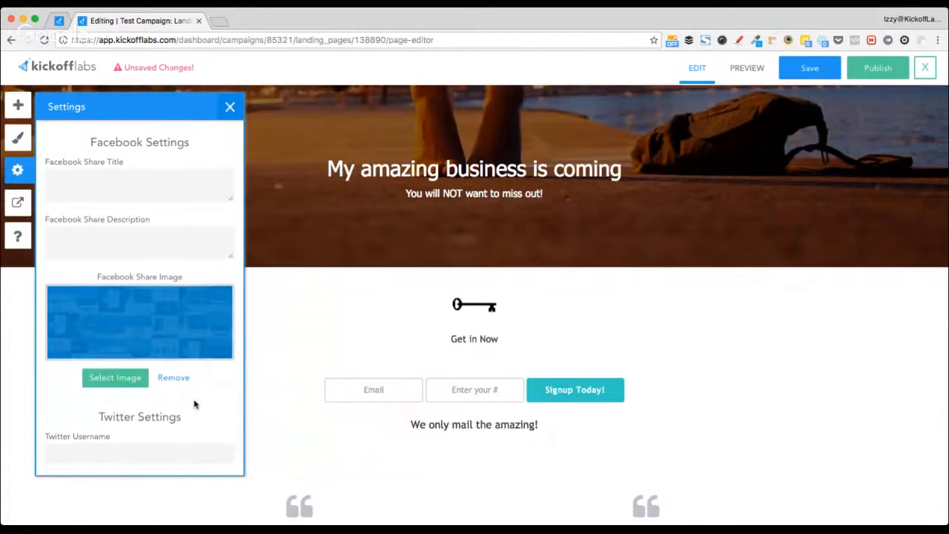
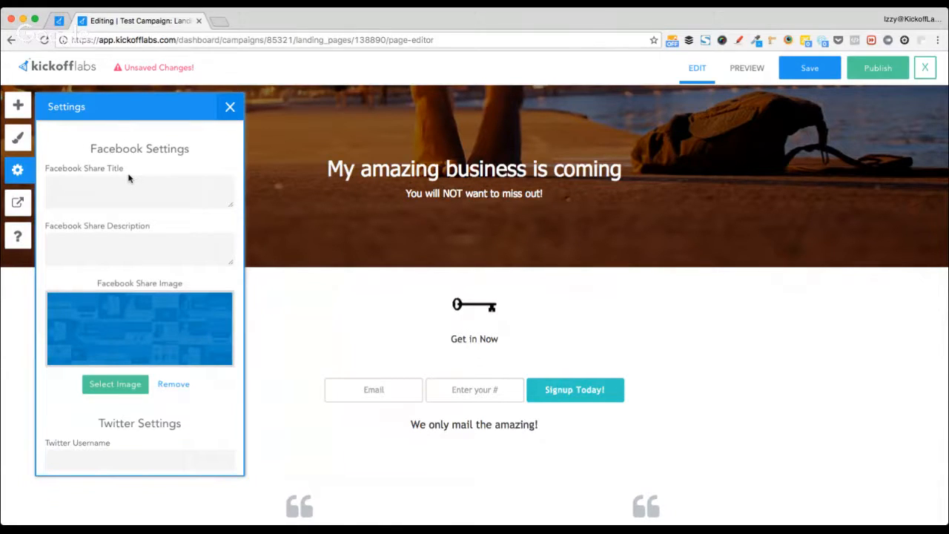
- Close the page's sharing Settings panel and bring up the Thanks Message options
scroll(191, 398, down, 3)
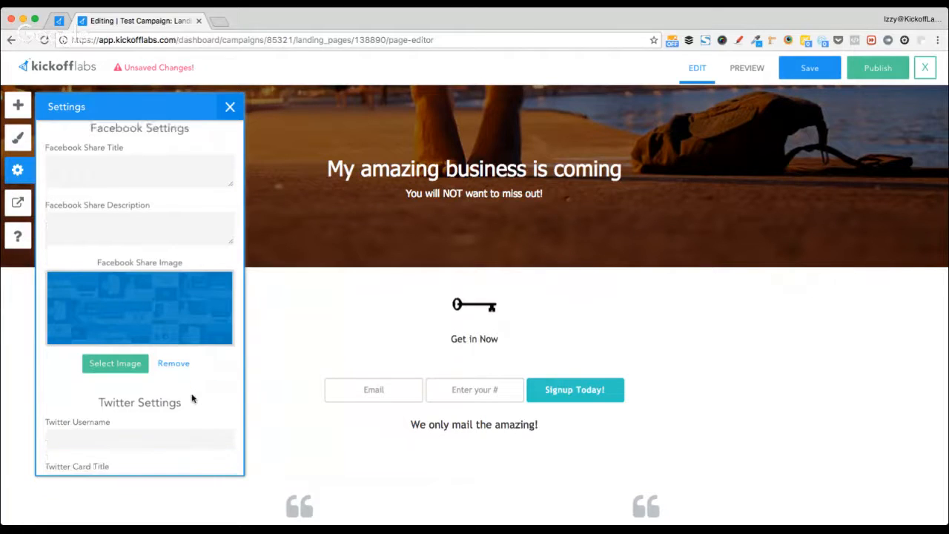
scroll(191, 398, down, 3)
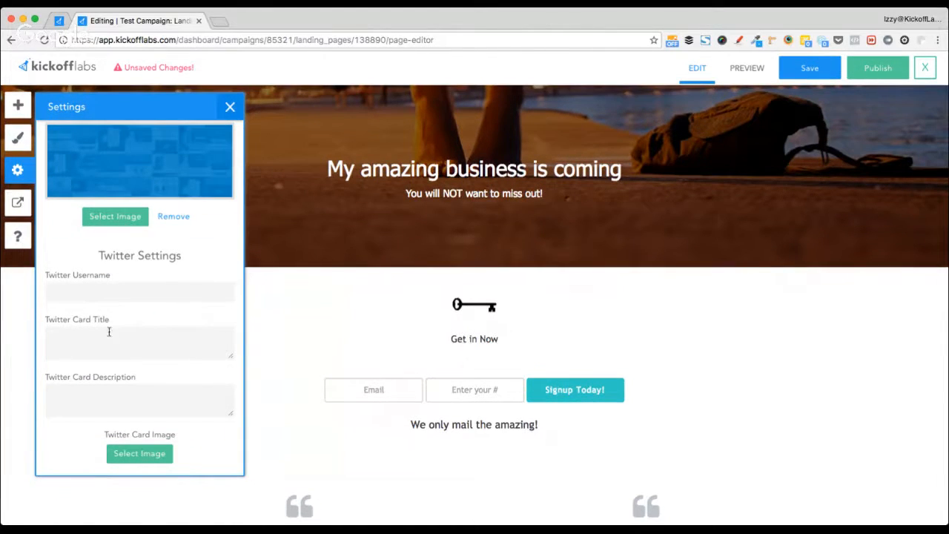
click(229, 108)
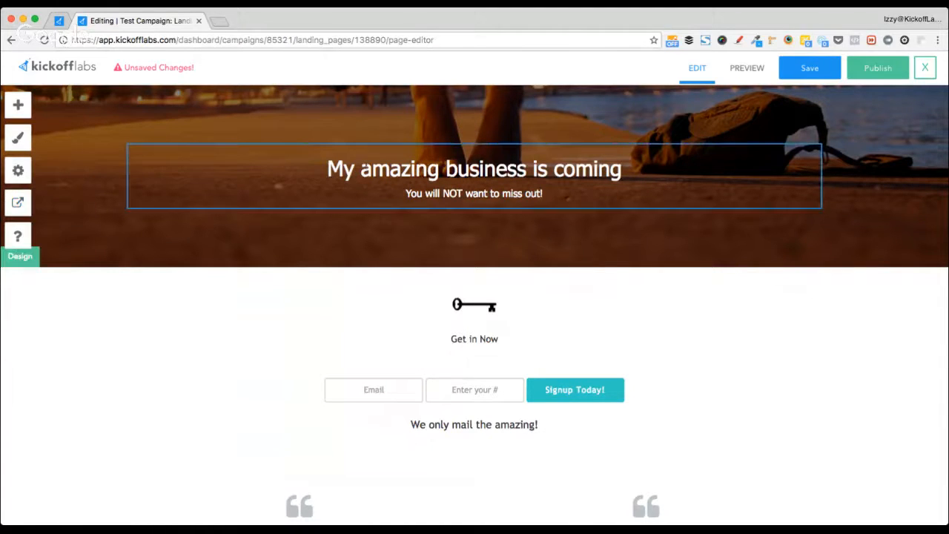
click(18, 201)
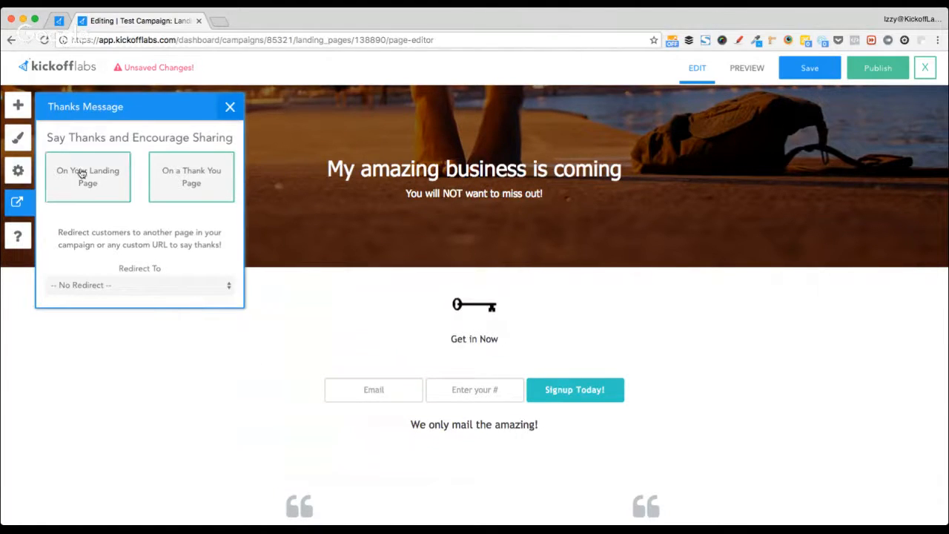
- Thank signups on a separate thank-you page with No Redirect, then close the thanks options
click(90, 190)
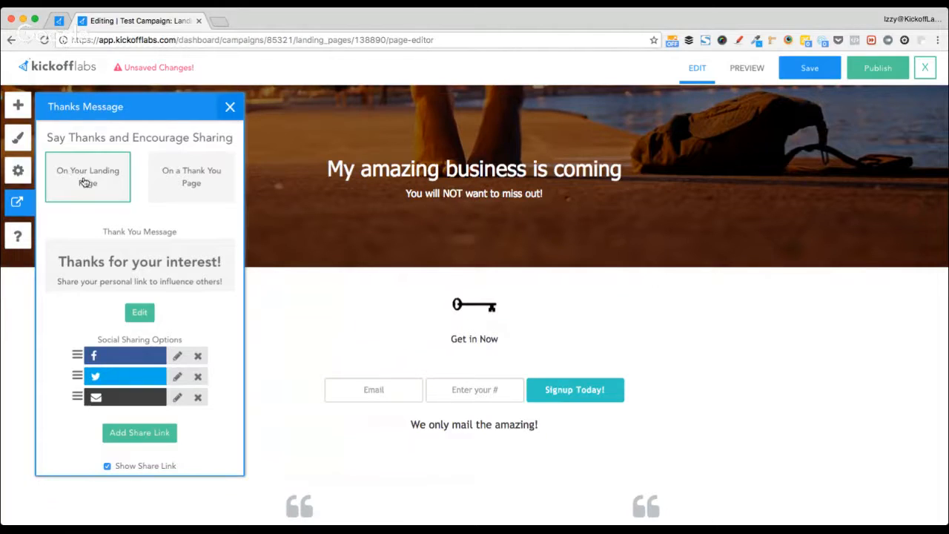
click(172, 194)
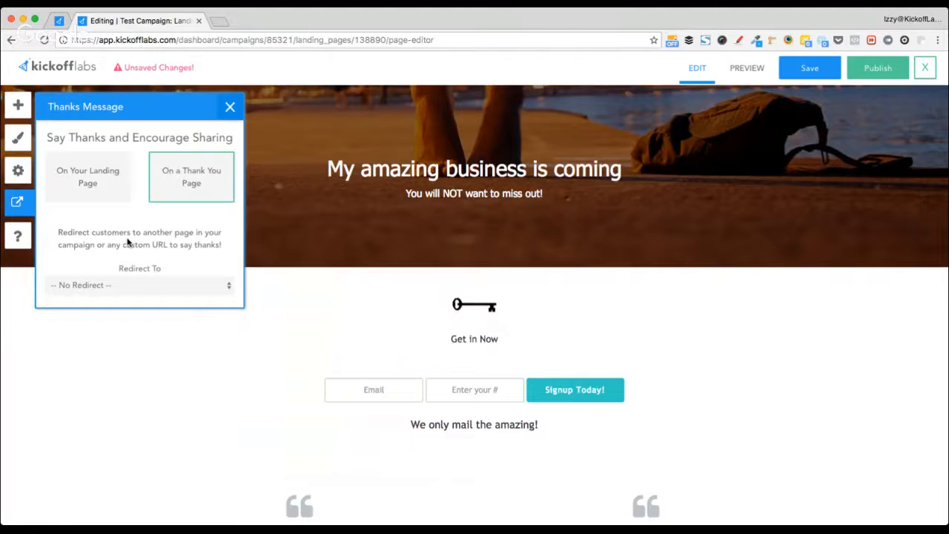
click(182, 286)
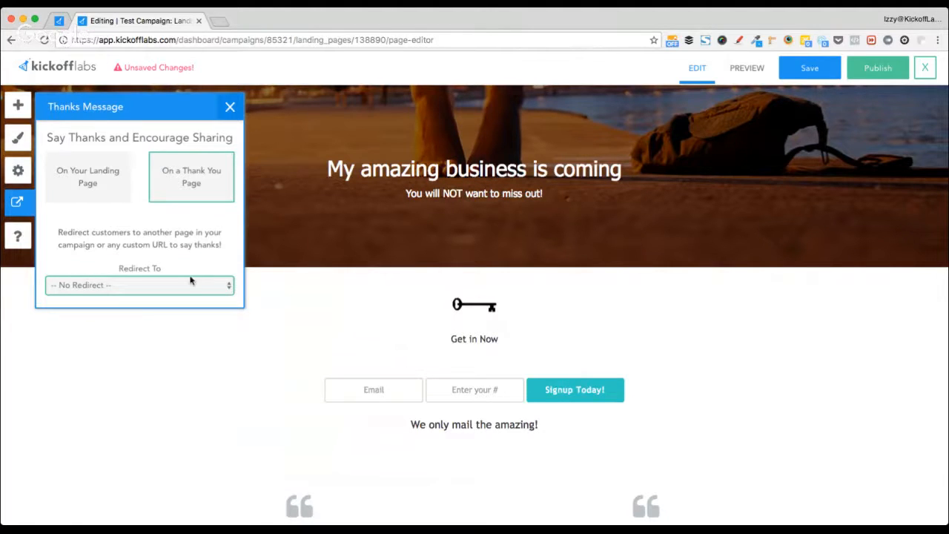
click(229, 107)
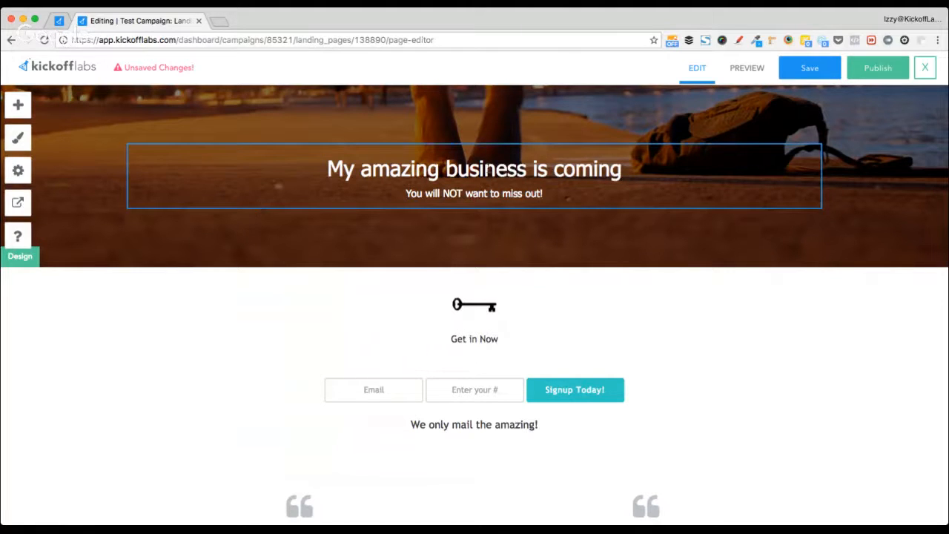
- Preview the landing page, dismissing the duplicate custom field error, and check tablet and phone layouts
click(751, 68)
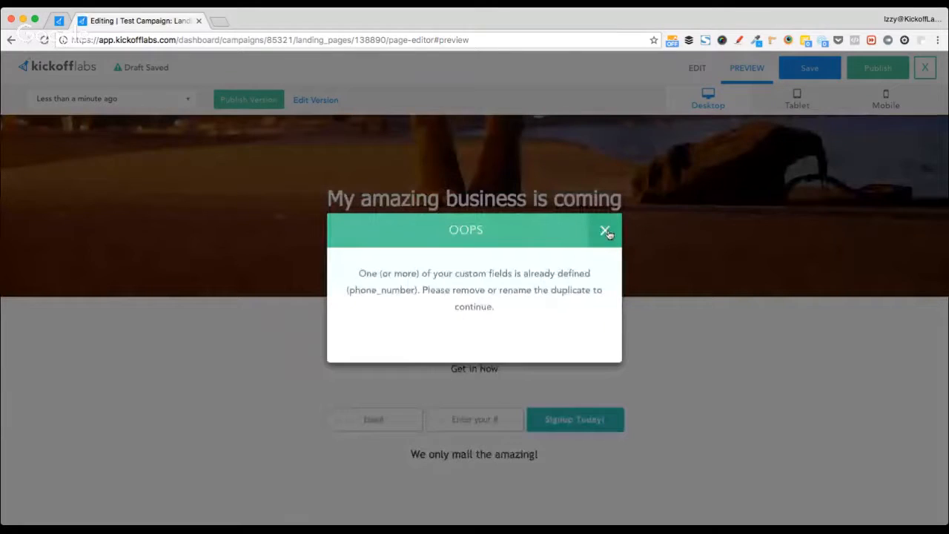
click(606, 228)
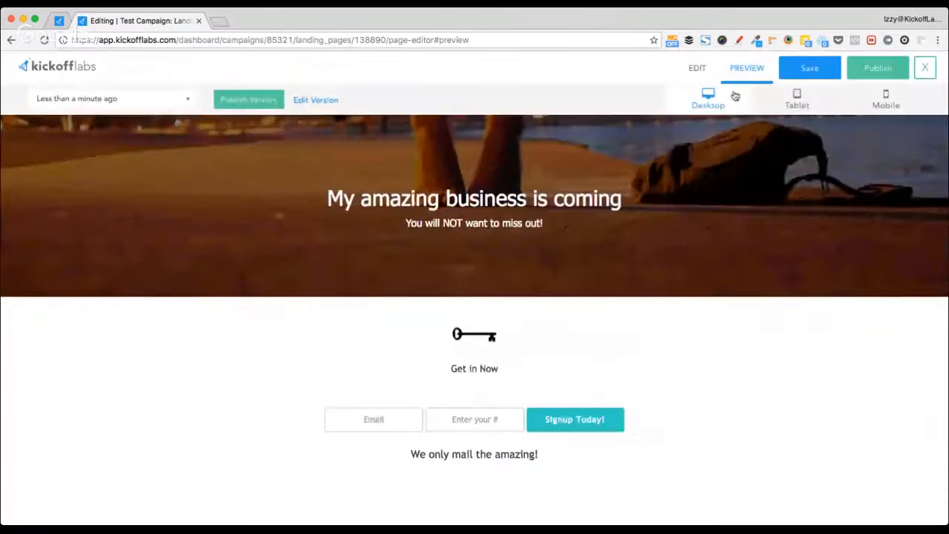
click(752, 69)
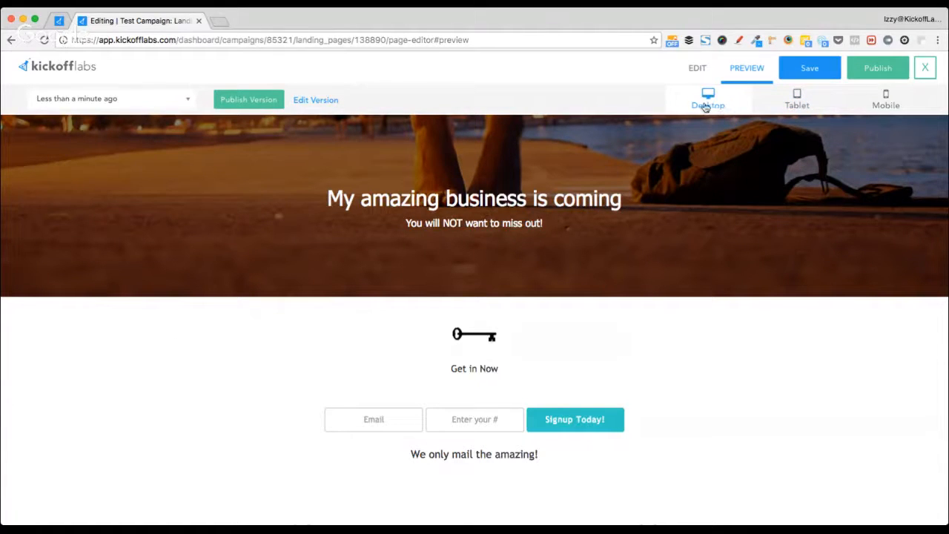
click(795, 102)
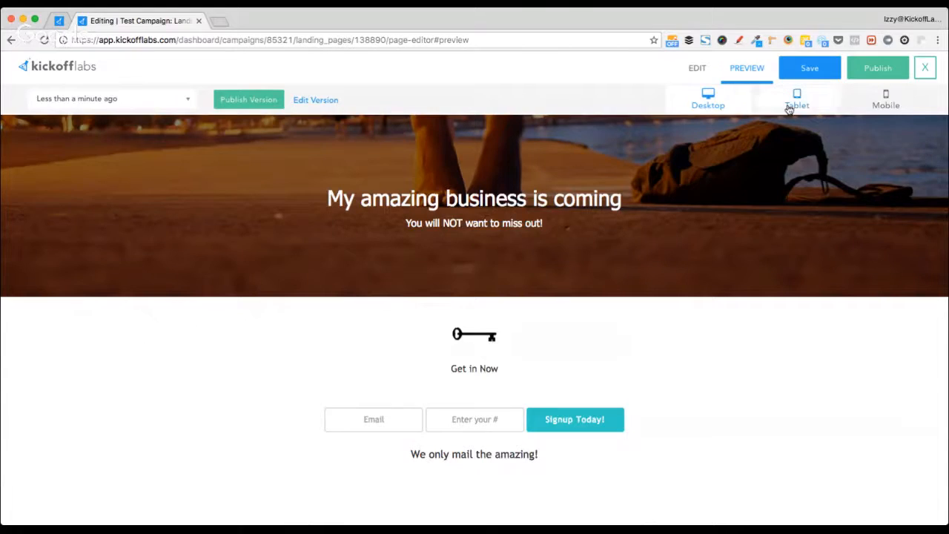
click(883, 102)
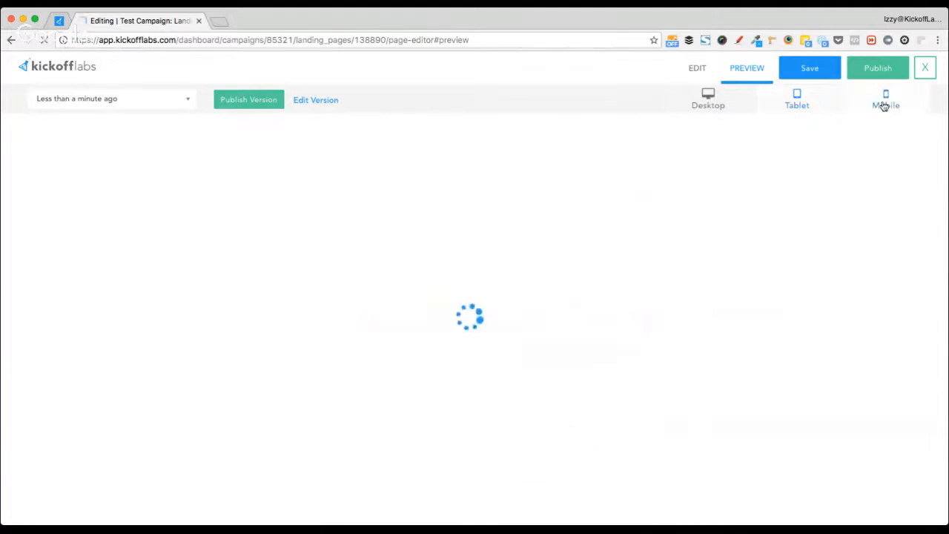
scroll(449, 423, down, 10)
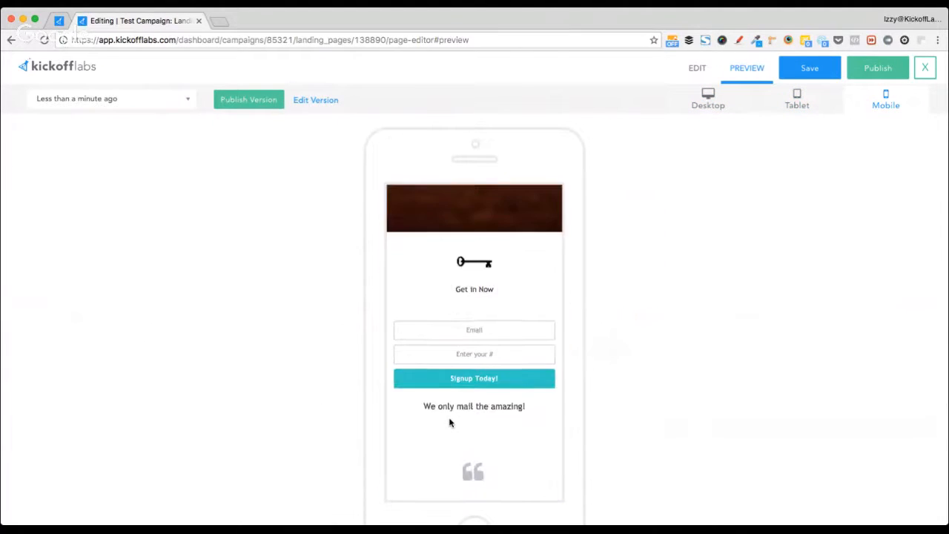
scroll(449, 423, up, 10)
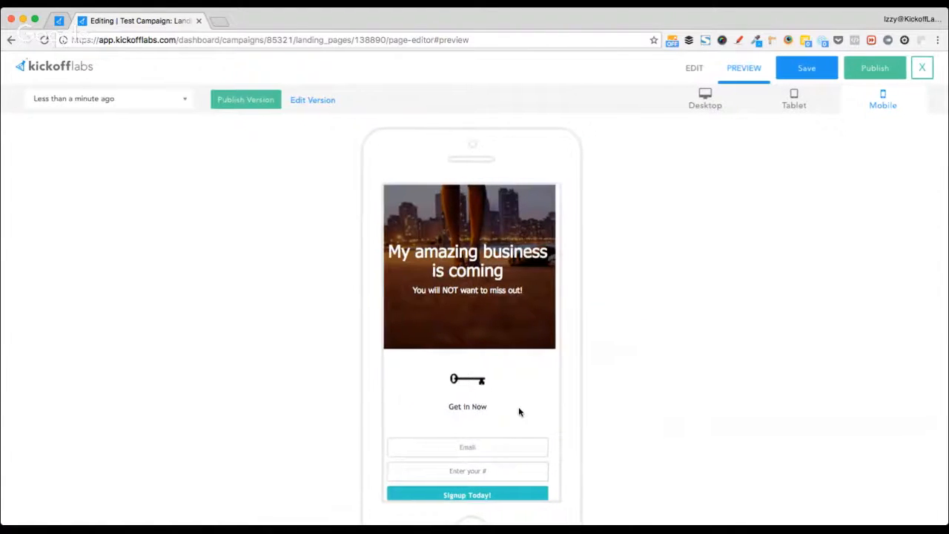
scroll(518, 408, down, 15)
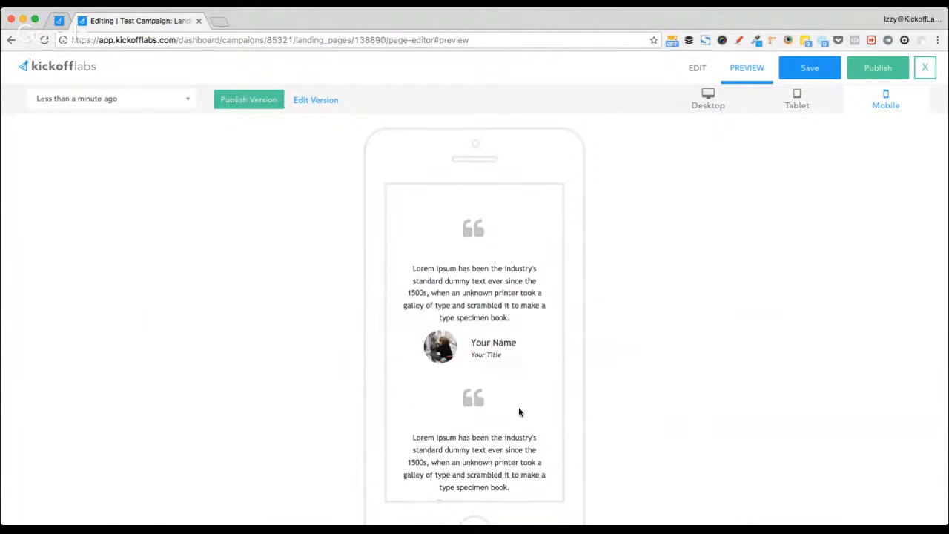
scroll(519, 409, up, 15)
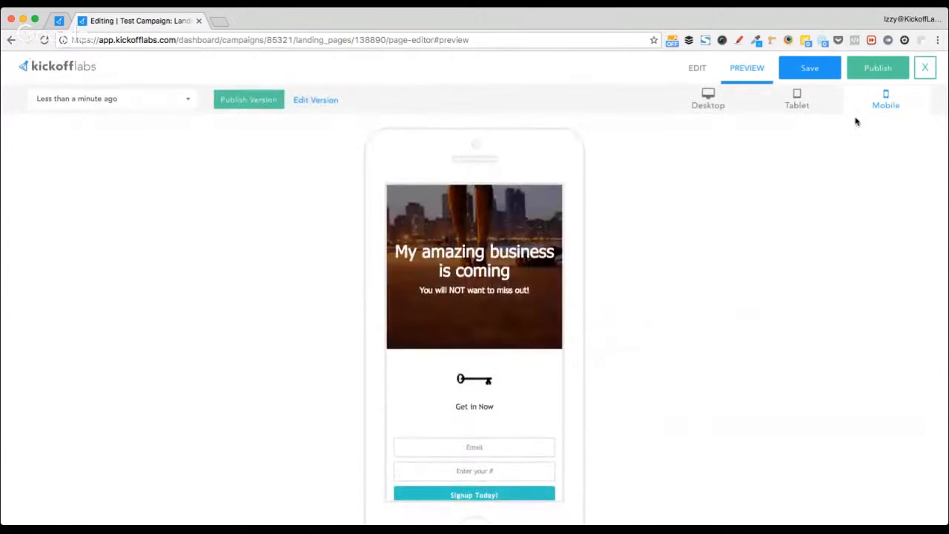
- Recheck the tablet and phone layouts, then return the preview to desktop width
click(795, 100)
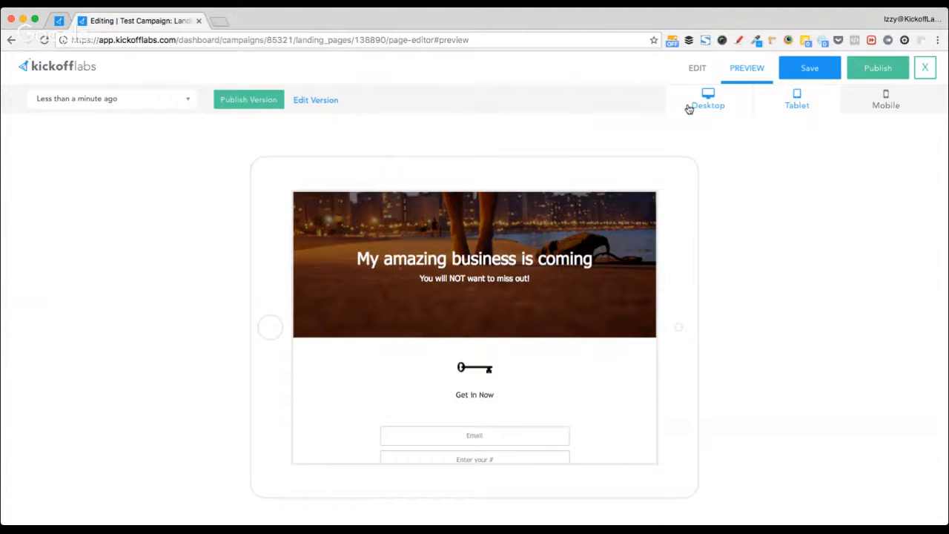
click(885, 97)
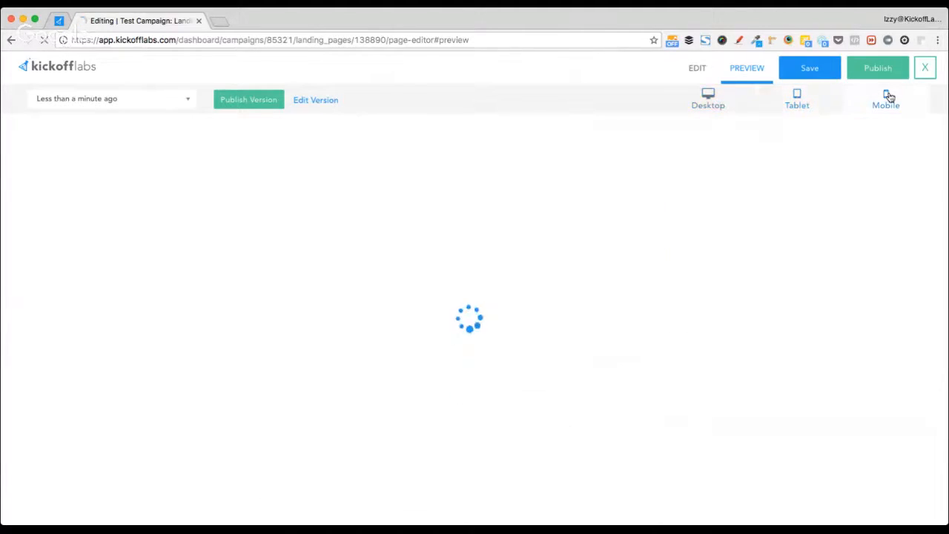
scroll(533, 366, down, 5)
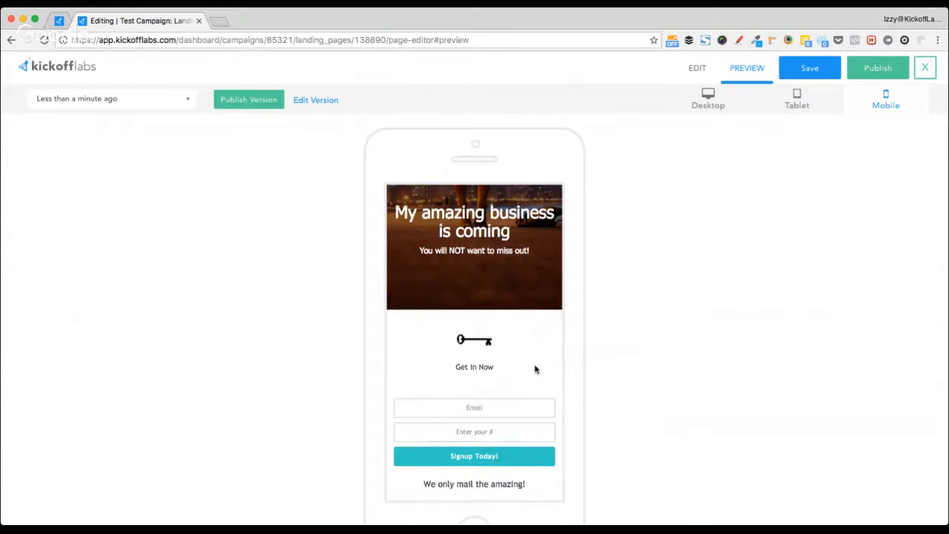
scroll(534, 367, down, 3)
scroll(534, 367, up, 10)
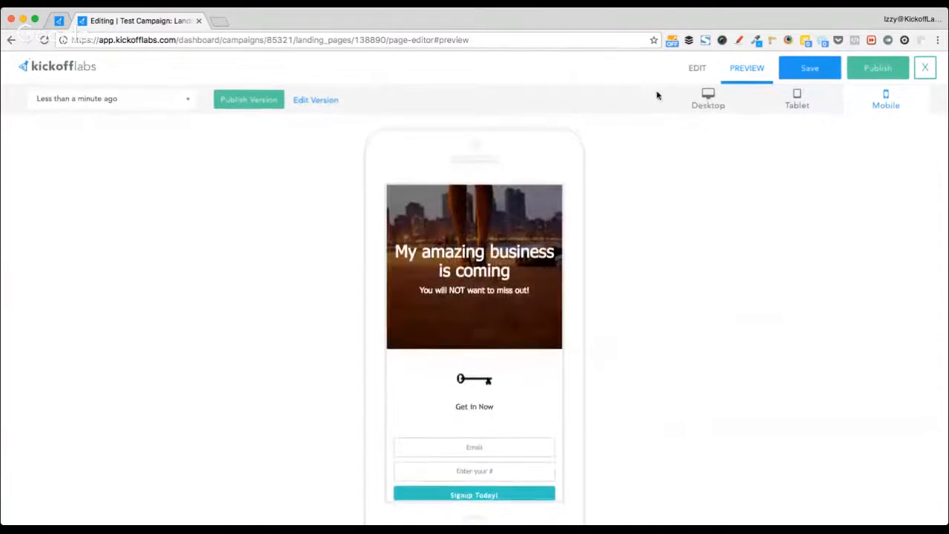
click(706, 104)
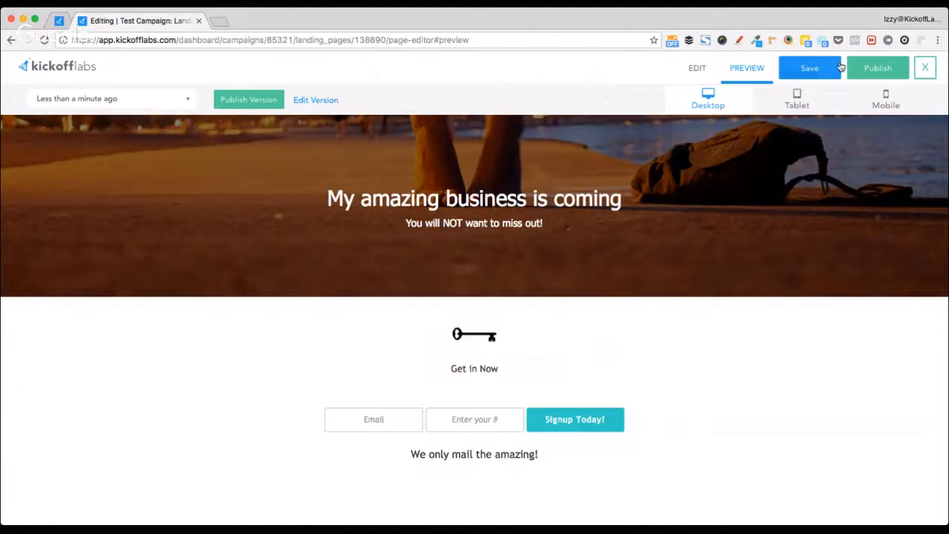
- Save and publish the page, view it live at test-campaign-landing-page-7.kickoffpages.com, then close that tab
click(808, 69)
click(867, 74)
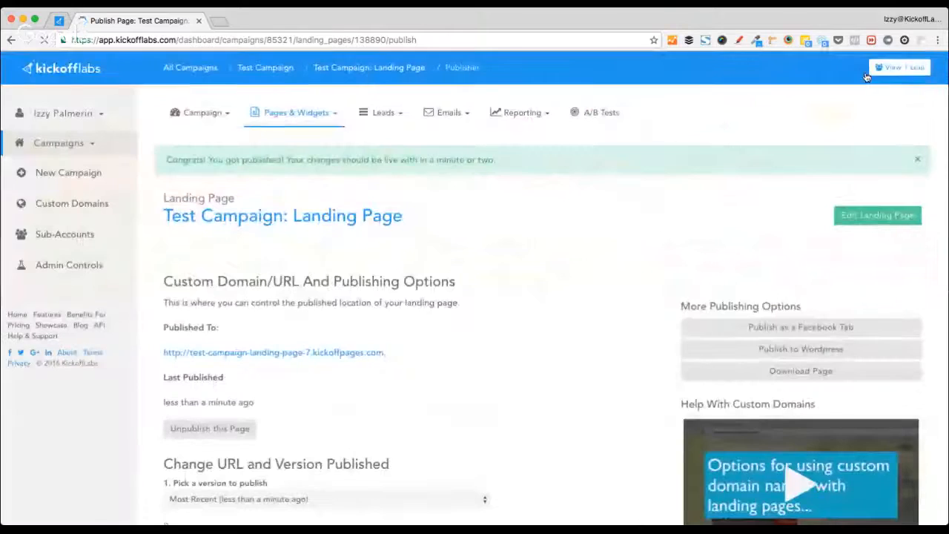
click(287, 359)
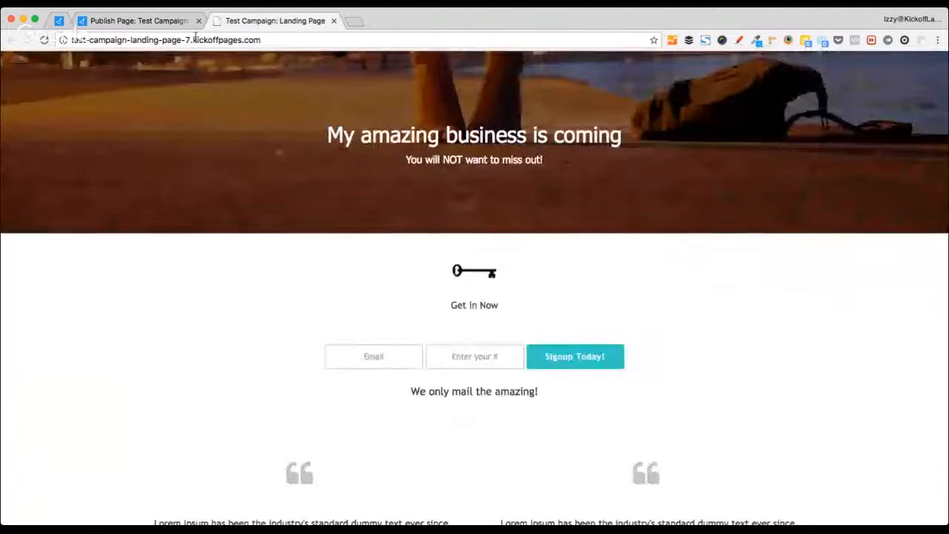
click(180, 40)
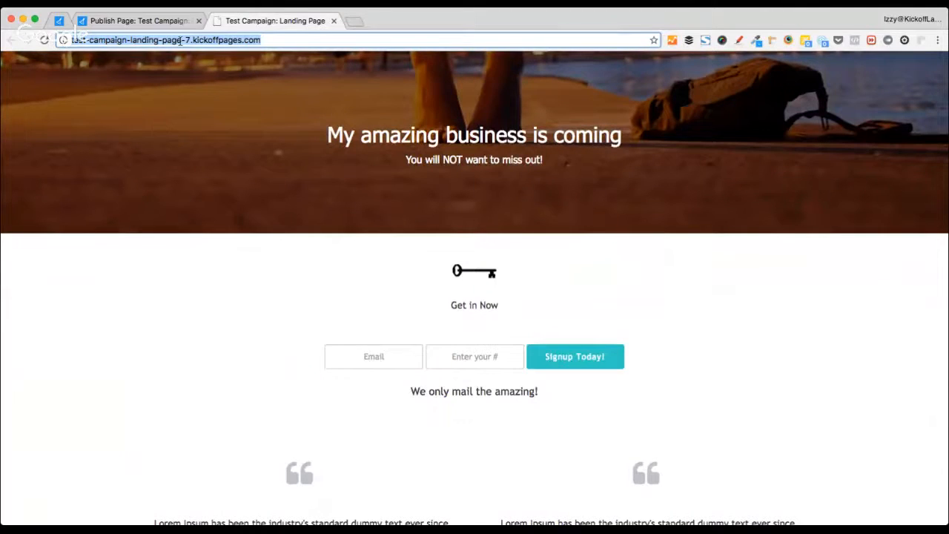
key(super+w)
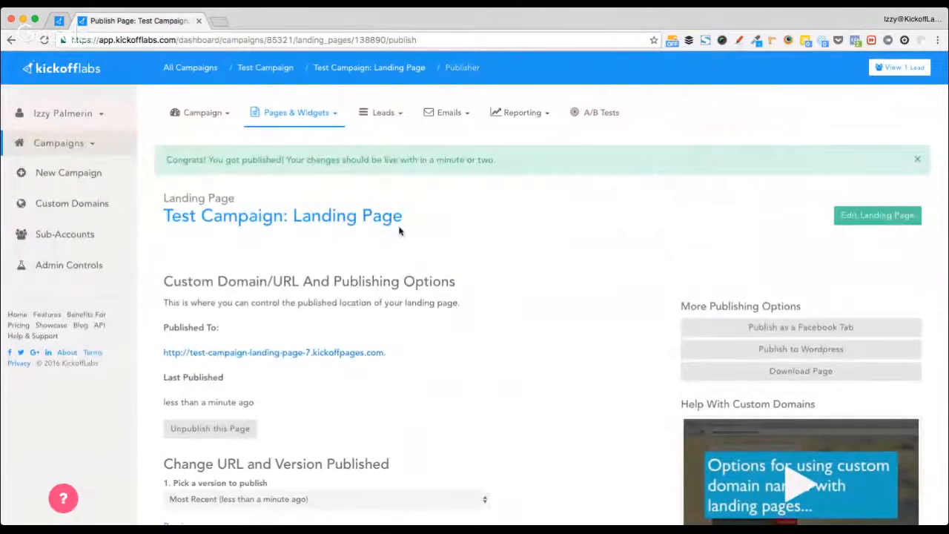
super+click(93, 206)
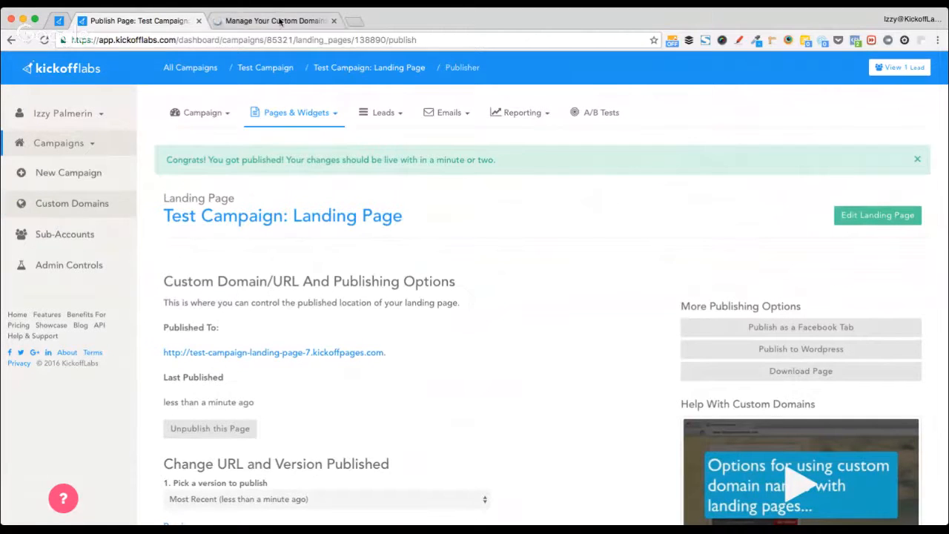
click(96, 204)
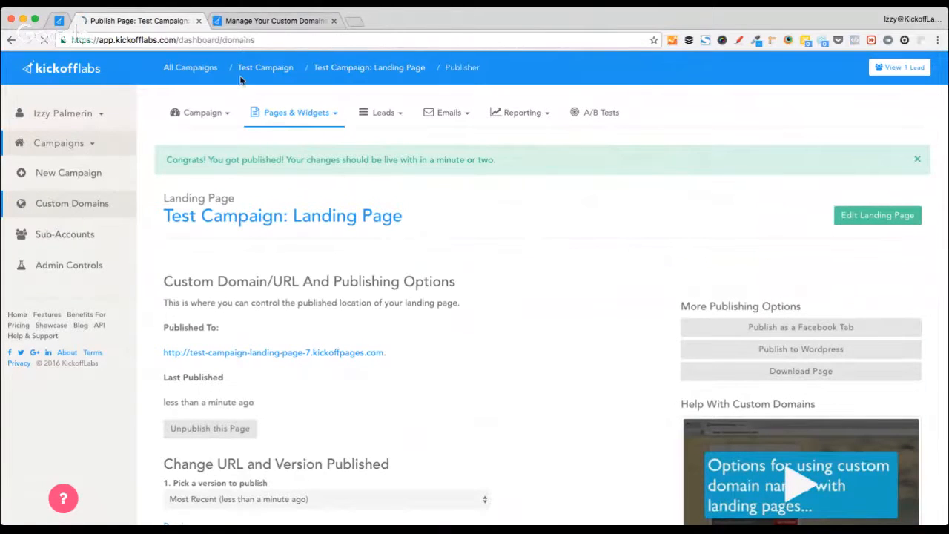
click(333, 21)
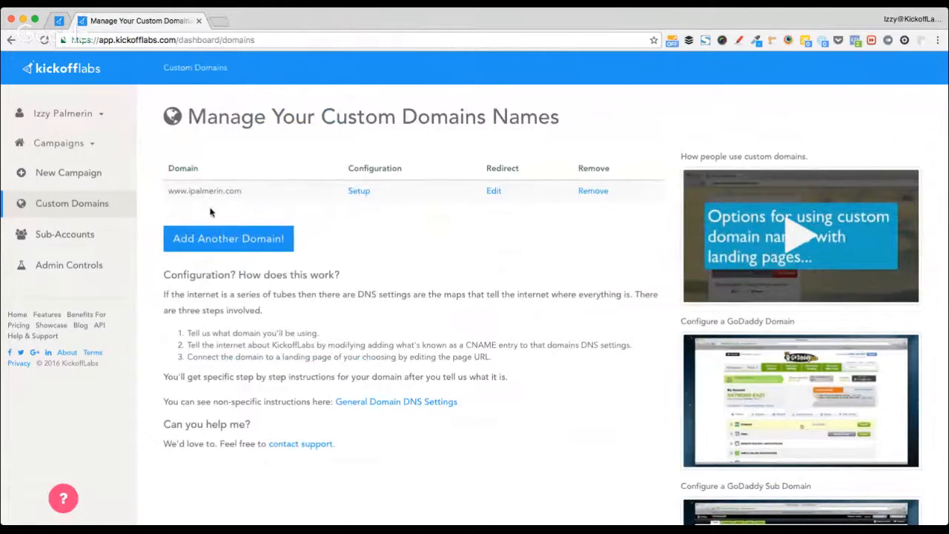
drag(247, 191, 173, 192)
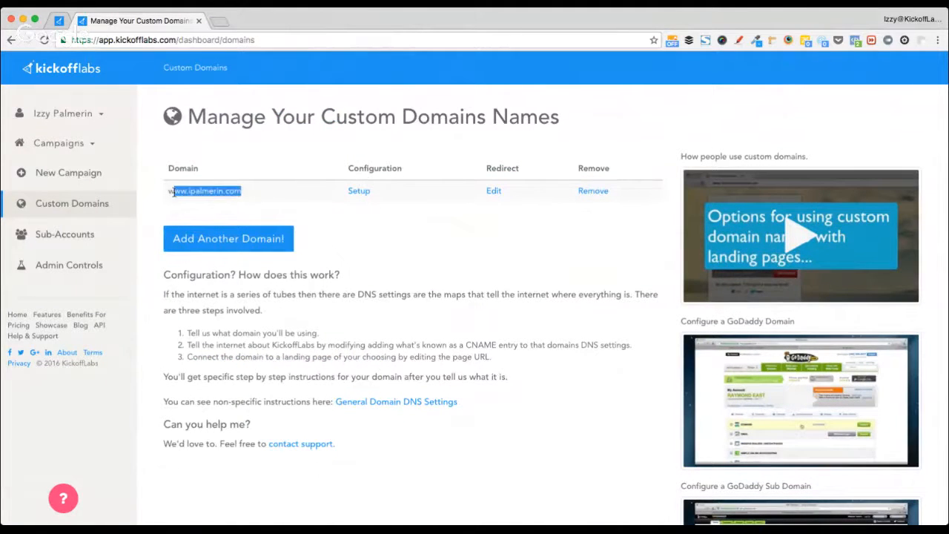
click(367, 272)
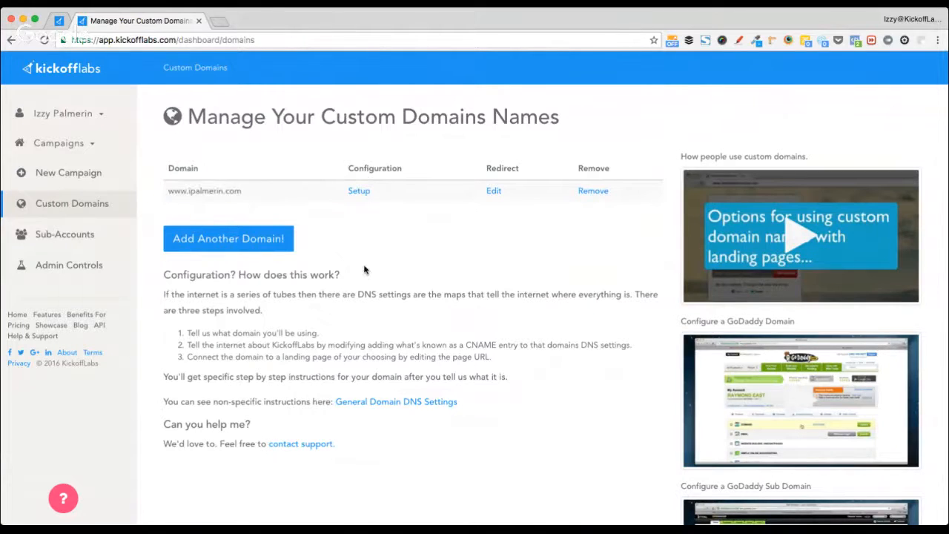
click(243, 238)
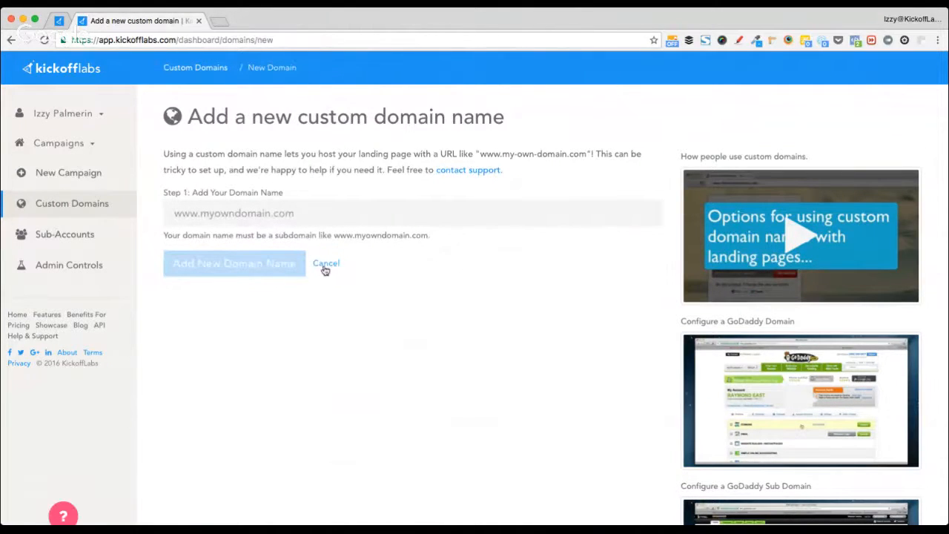
scroll(244, 232, left, 5)
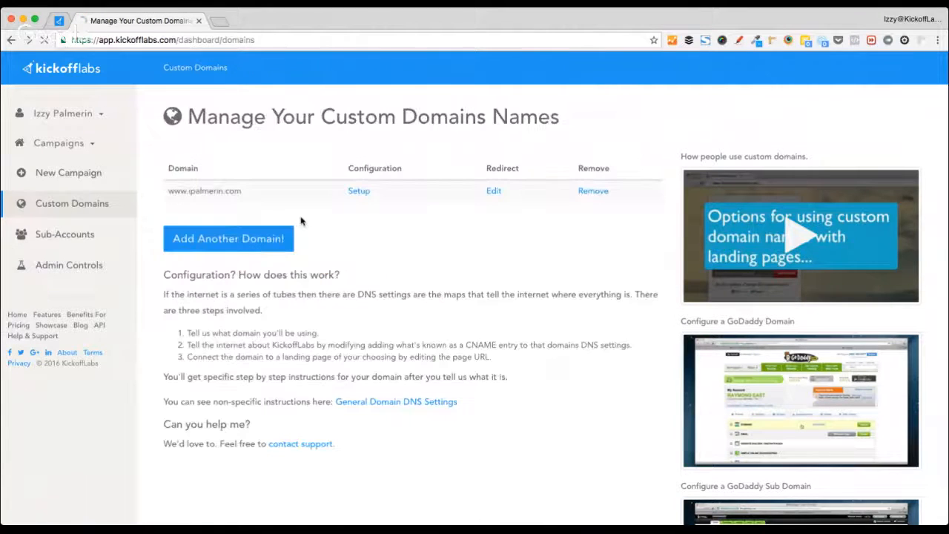
- Review the DNS setup instructions requiring a CNAME to proxy.kickofflabs.com
click(359, 191)
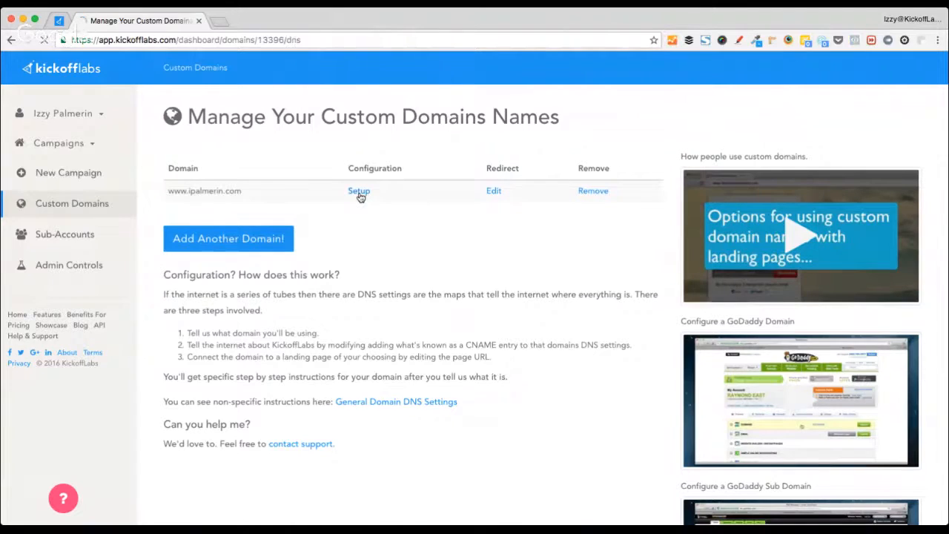
scroll(355, 387, down, 3)
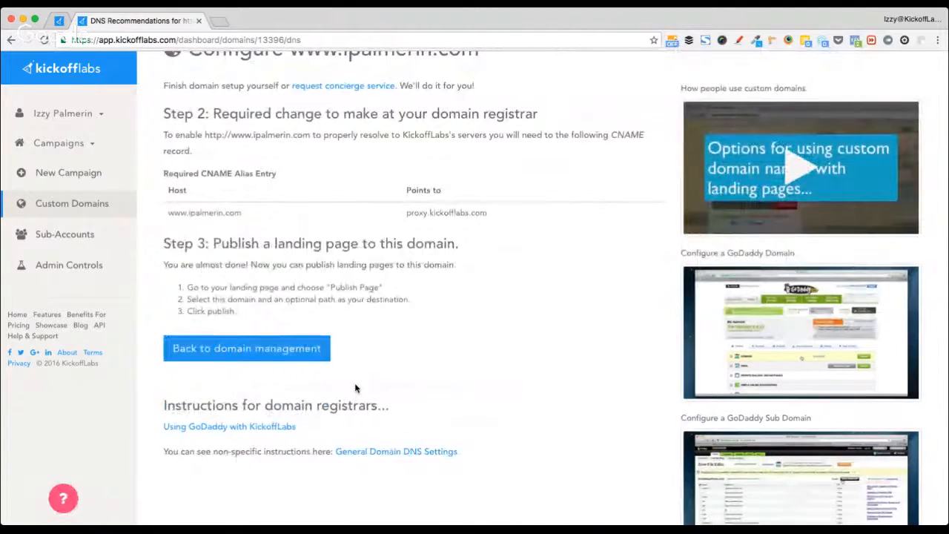
scroll(355, 387, down, 1)
scroll(355, 388, up, 3)
scroll(355, 388, left, 5)
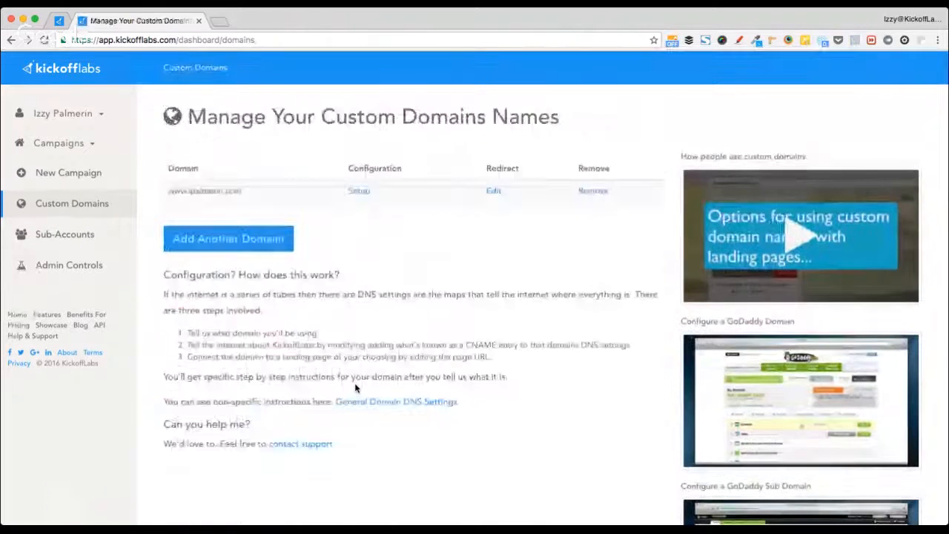
scroll(156, 220, left, 5)
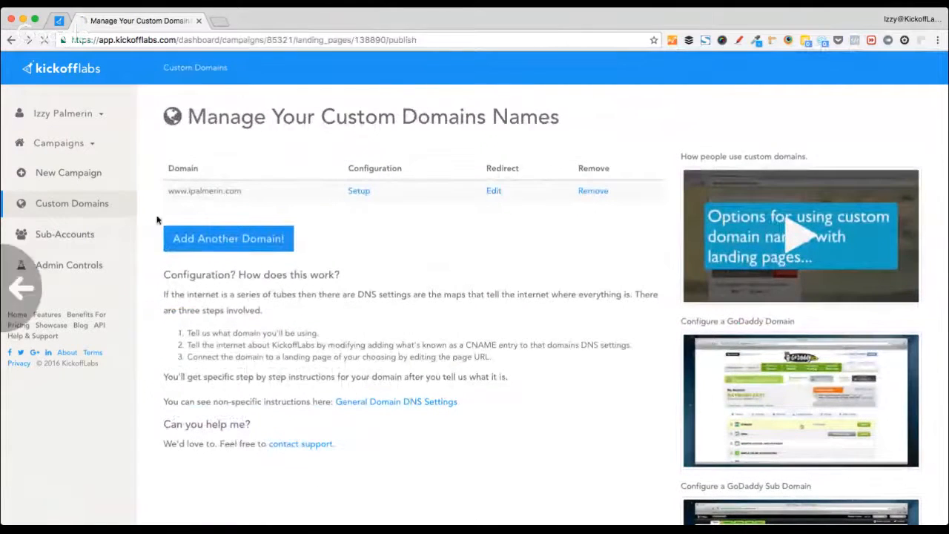
scroll(419, 350, down, 4)
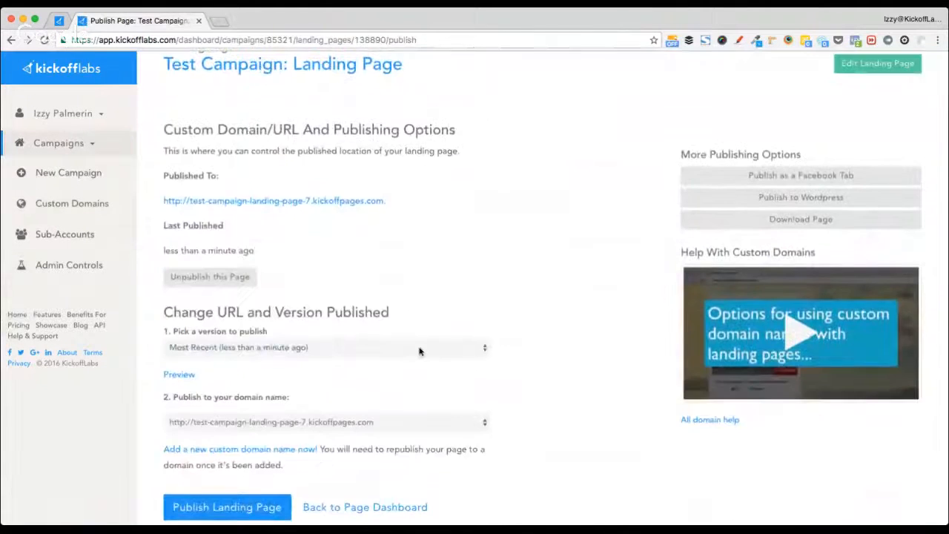
scroll(419, 351, down, 2)
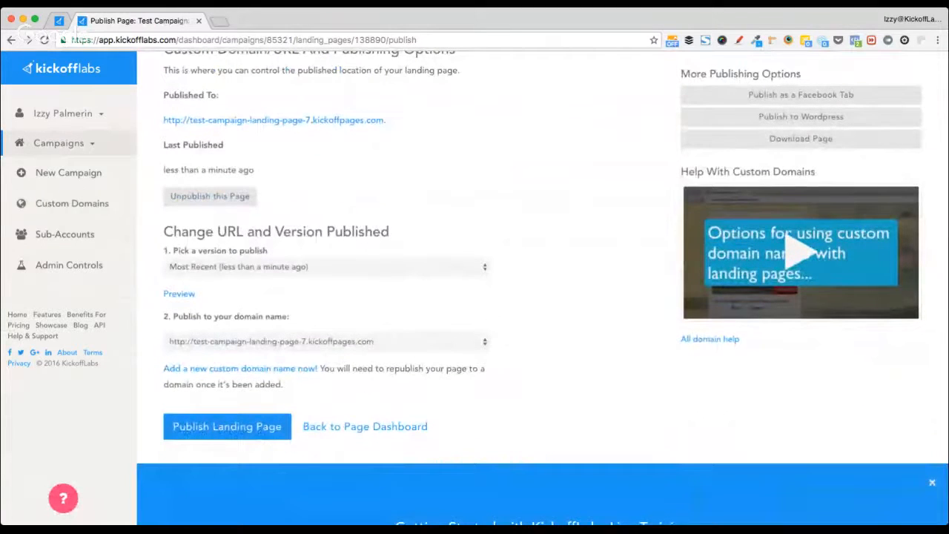
scroll(319, 311, up, 4)
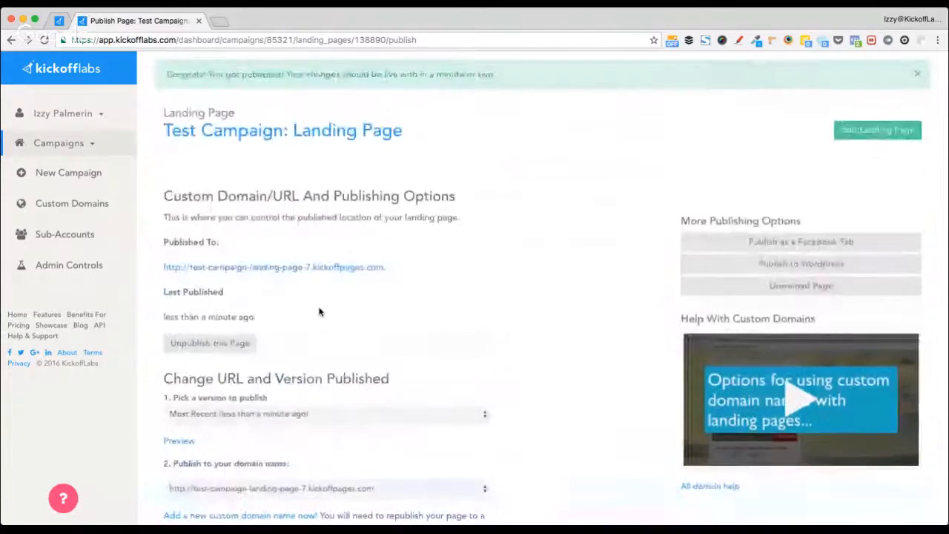
scroll(320, 312, down, 5)
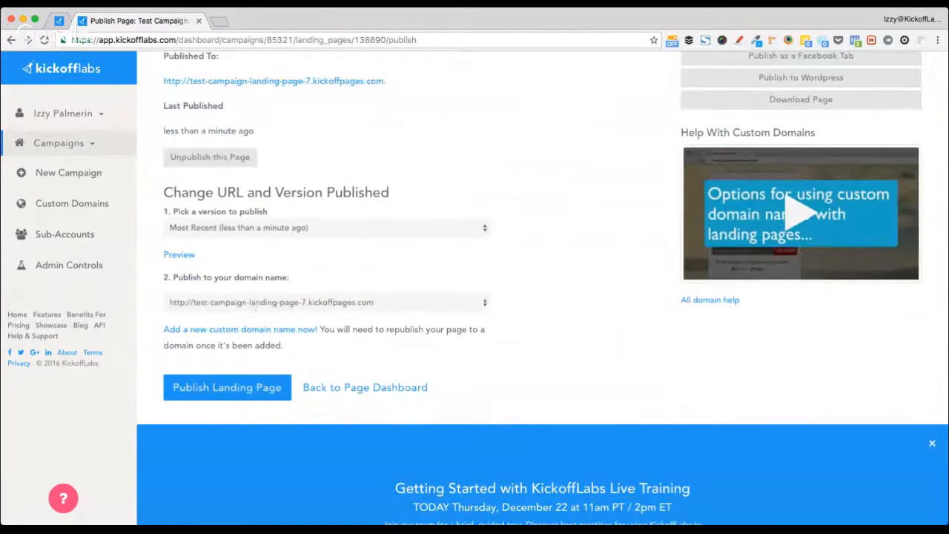
click(250, 312)
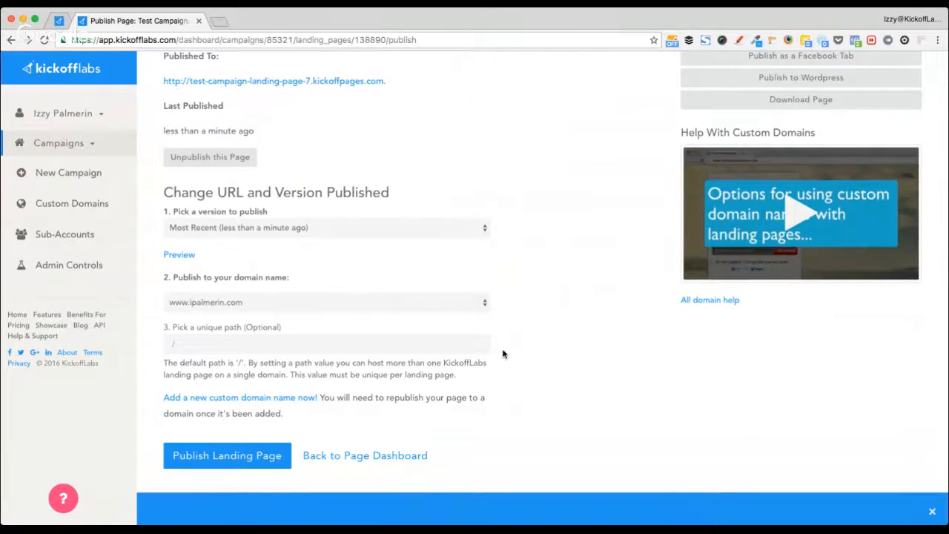
click(263, 341)
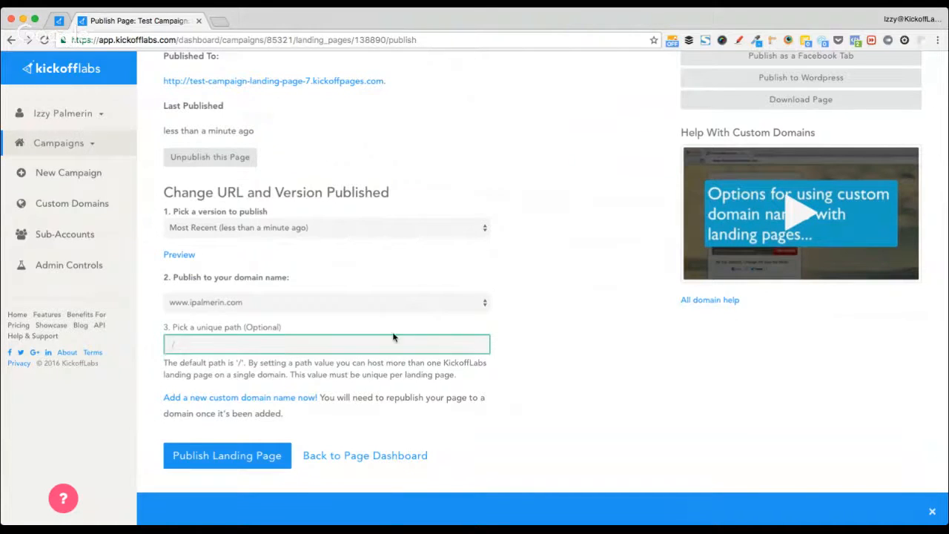
scroll(530, 333, up, 3)
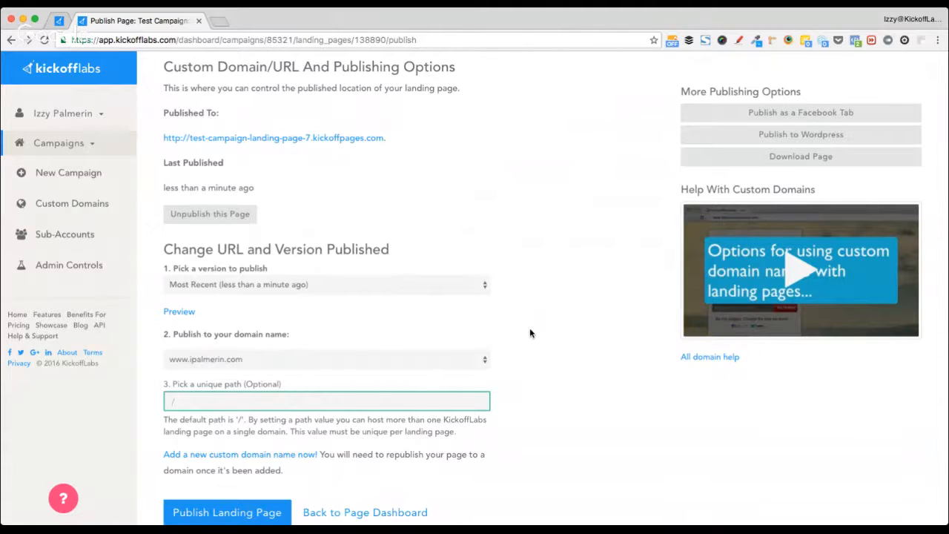
text(signup to this page)
key(shift+alt+Left)
key(shift+alt+Left)
key(shift+alt+Left)
key(shift+alt+Left)
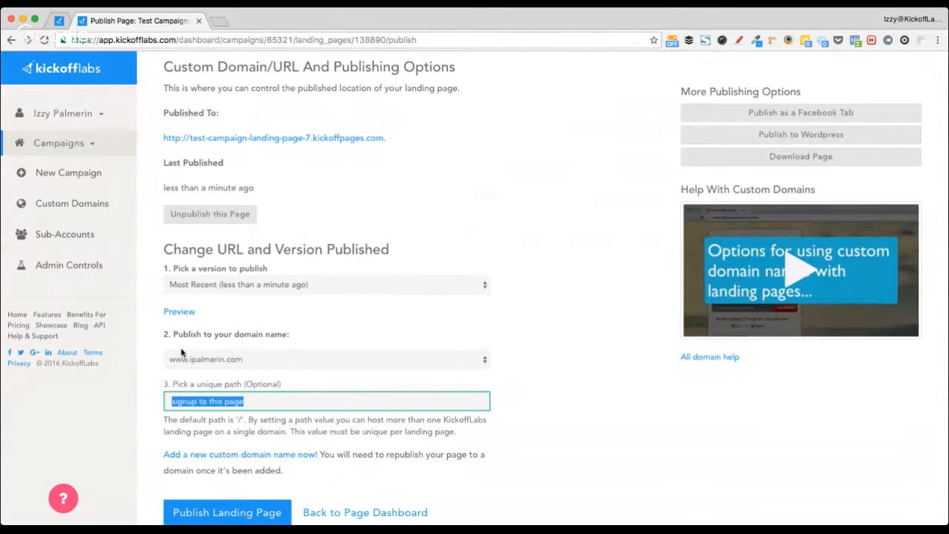
click(220, 512)
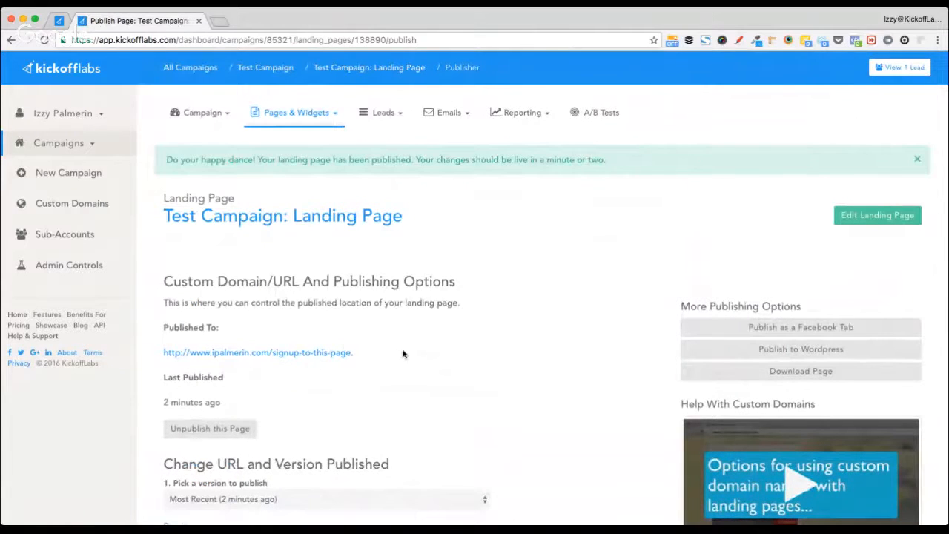
click(264, 354)
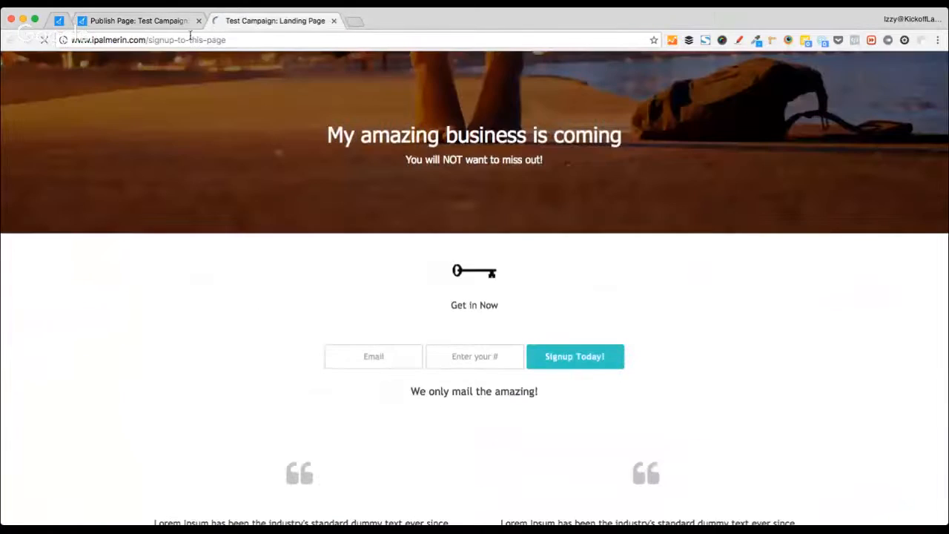
click(256, 40)
key(super+c)
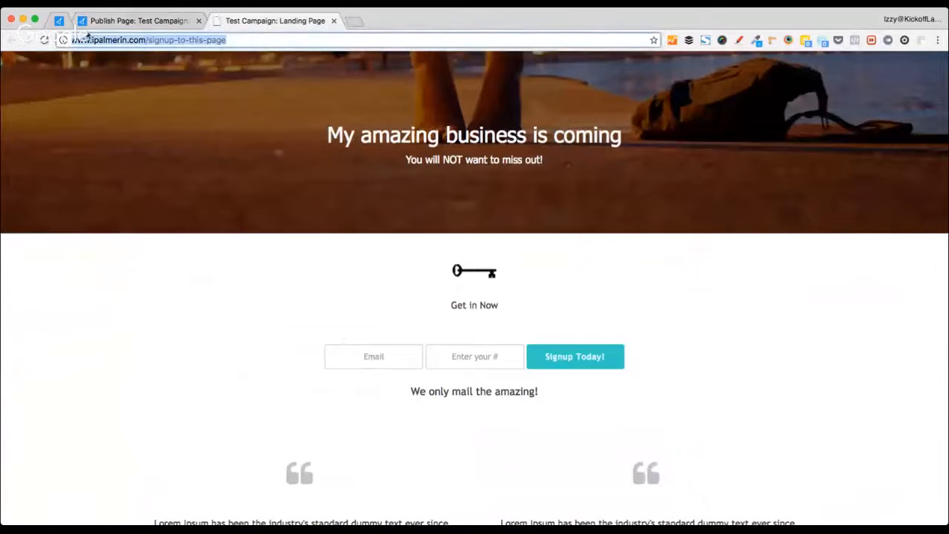
click(60, 21)
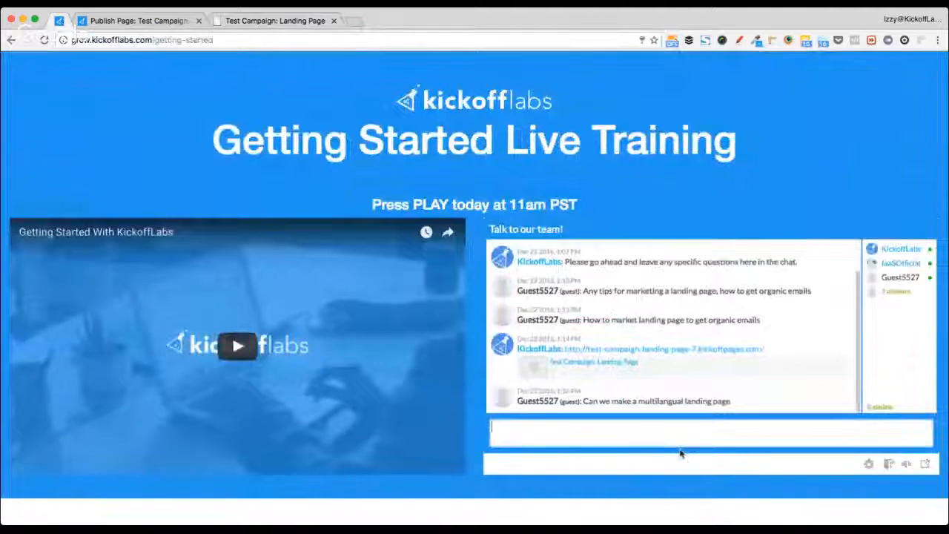
key(super+v)
key(Return)
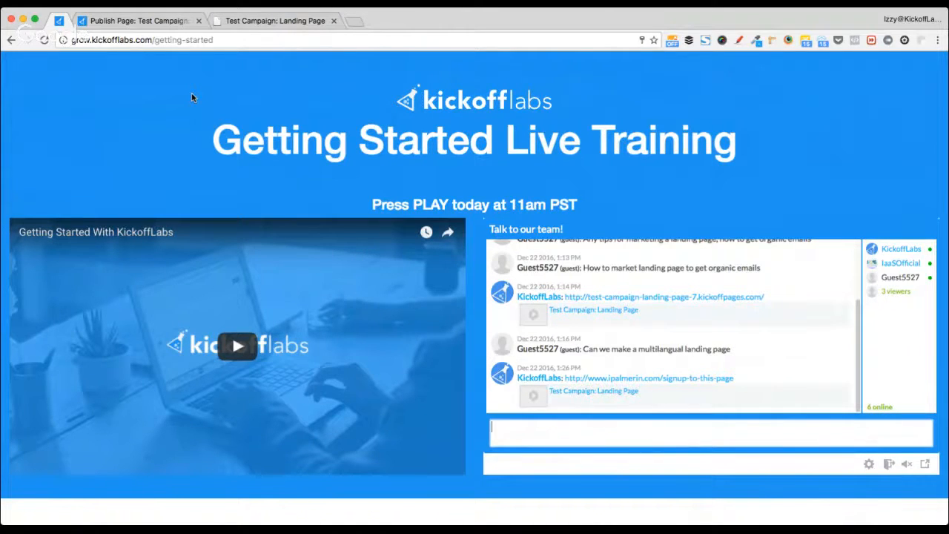
click(141, 20)
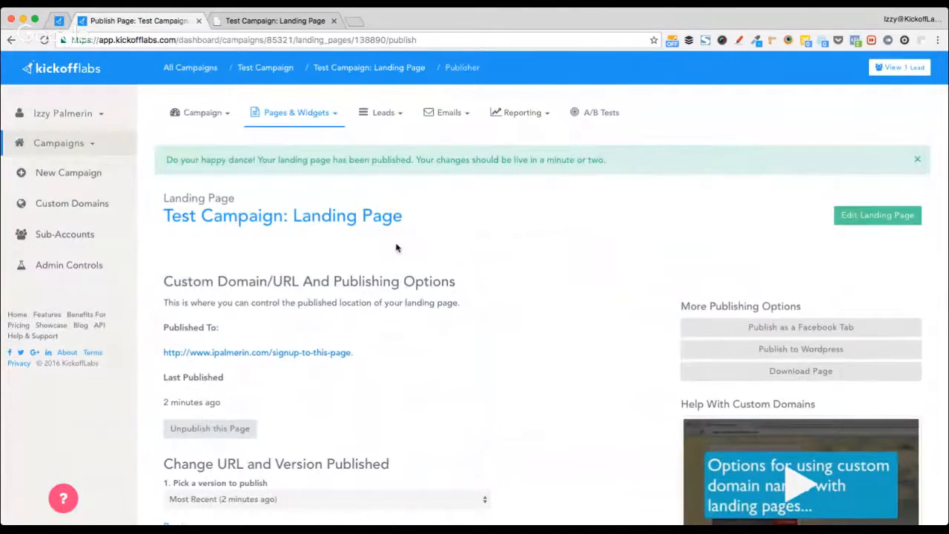
- Open the live landing page, dismiss its last-chance signup popup, and close the extra page tabs
scroll(413, 343, down, 1)
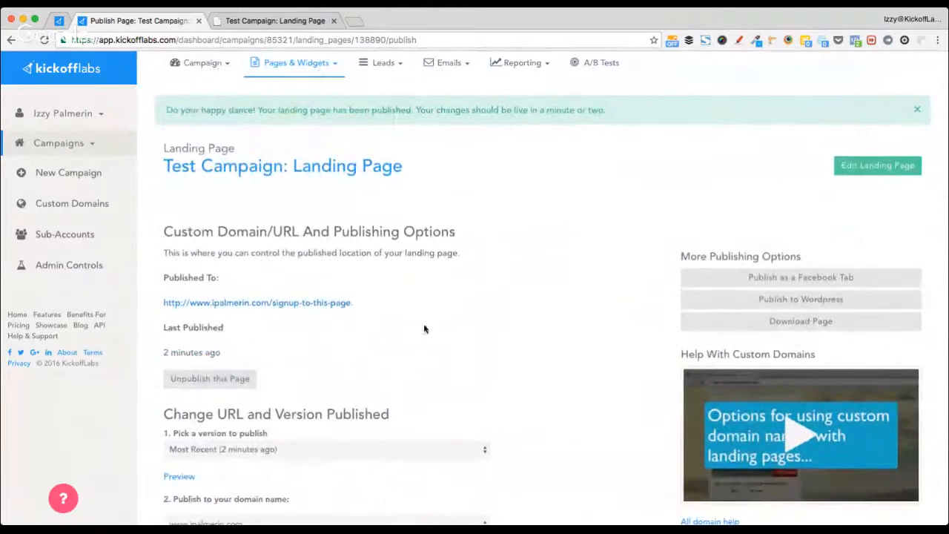
super+click(282, 302)
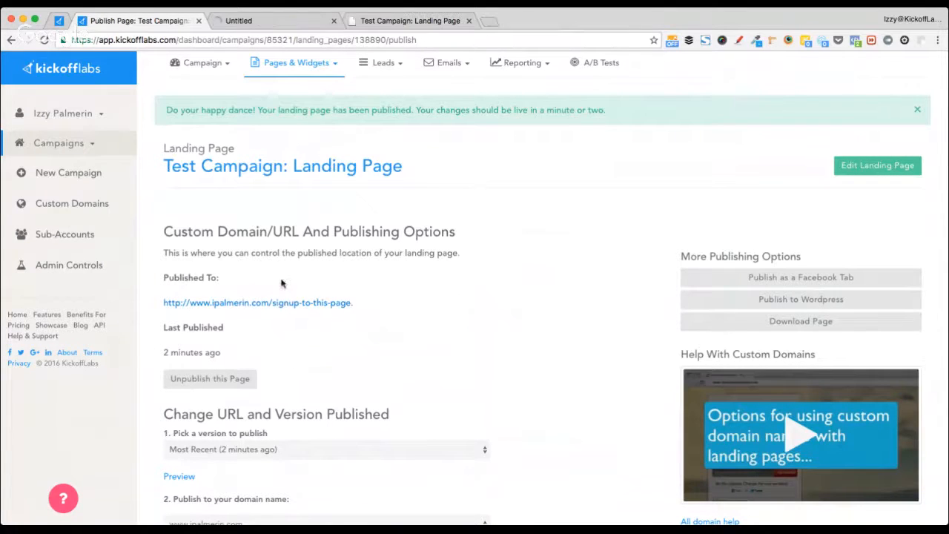
click(284, 20)
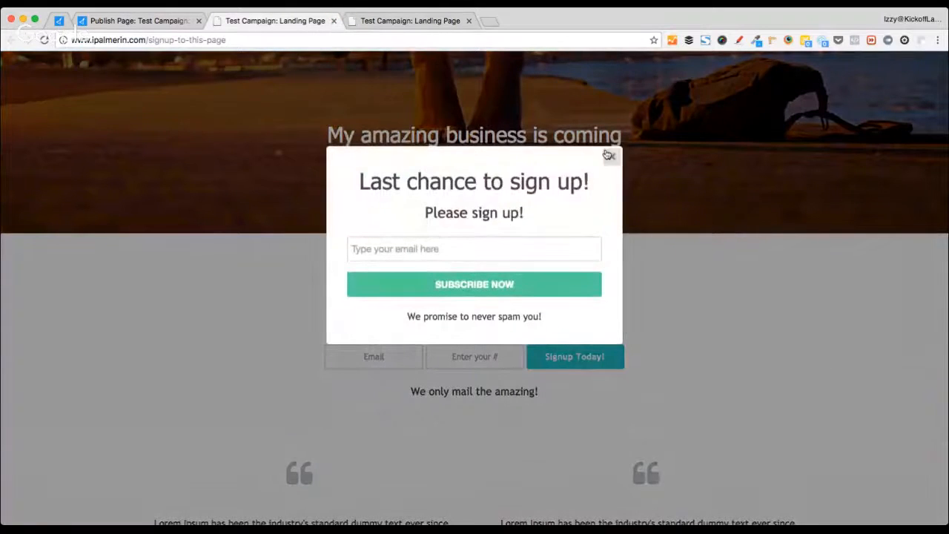
click(608, 155)
click(417, 25)
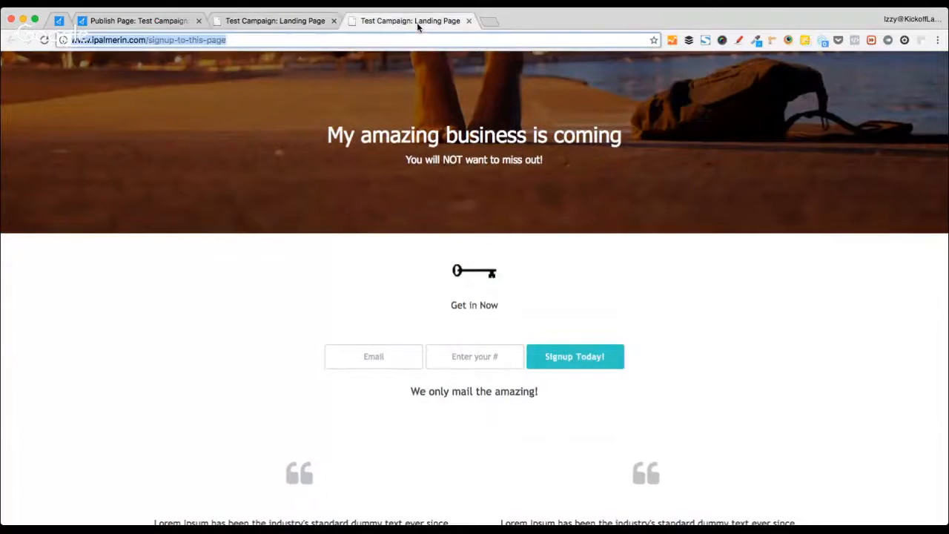
key(super+w)
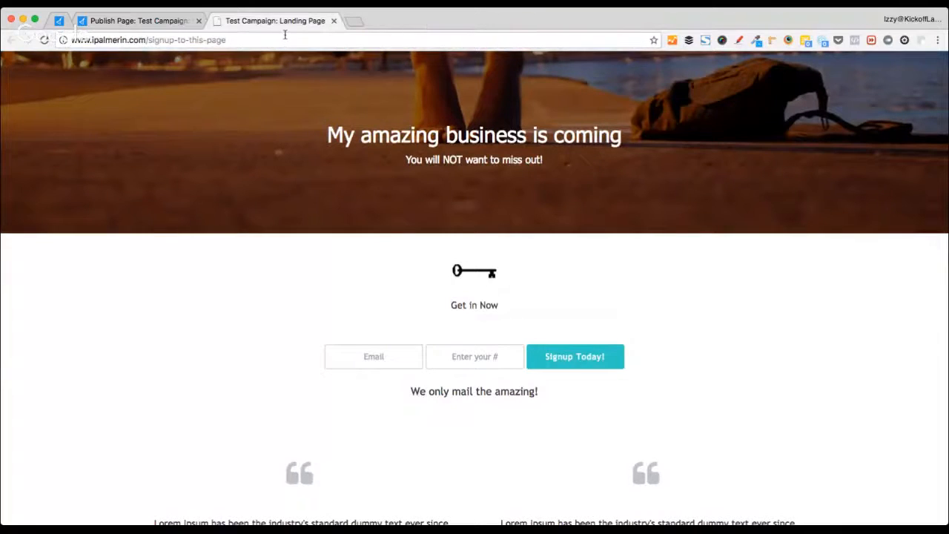
key(super+w)
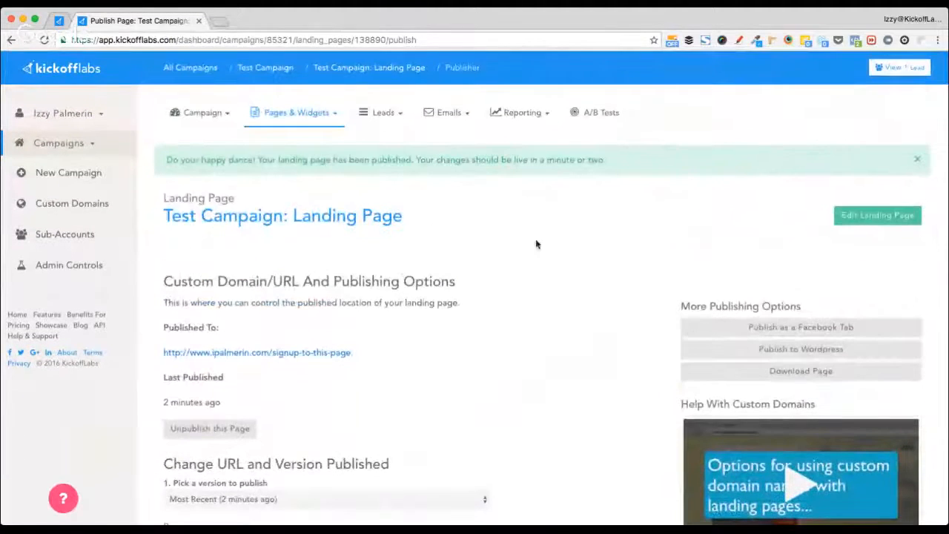
- Open Test Campaign's list of landing pages and widgets
click(275, 67)
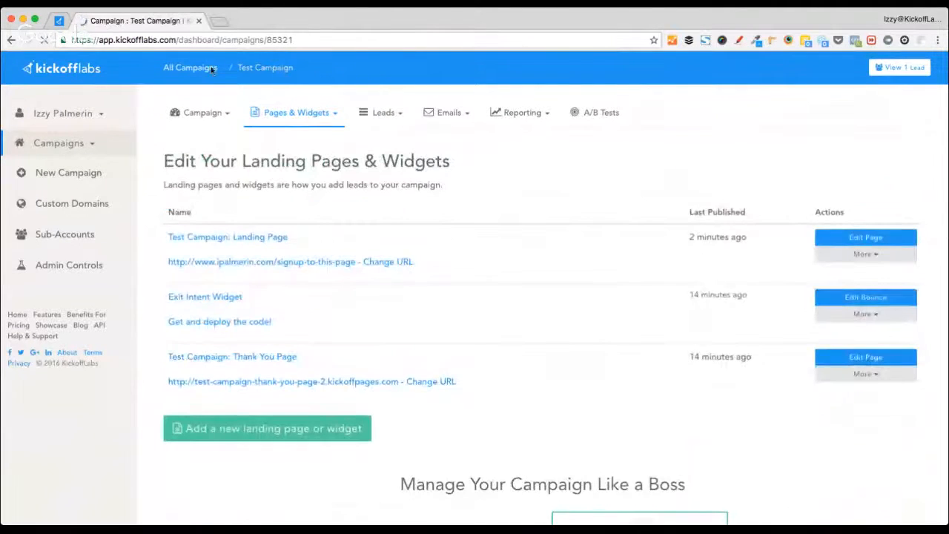
key(super+Left)
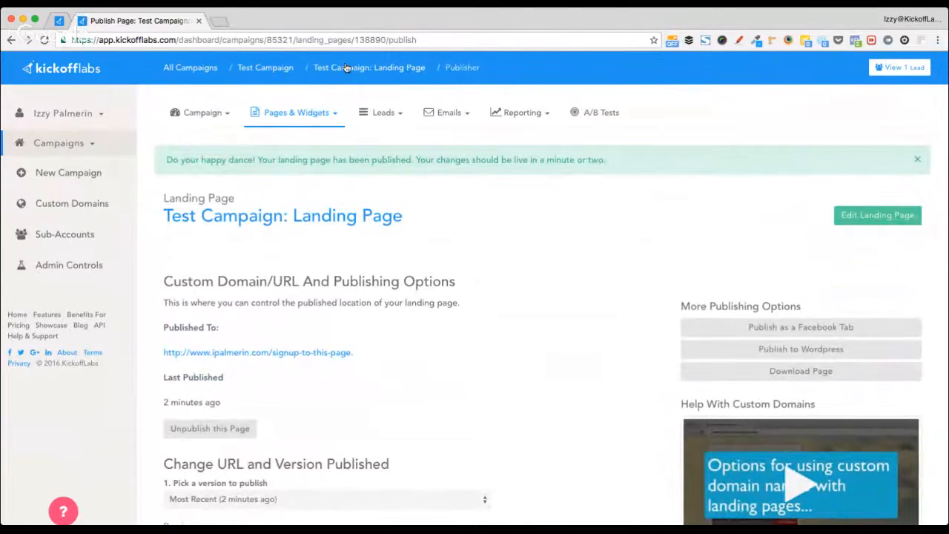
click(262, 70)
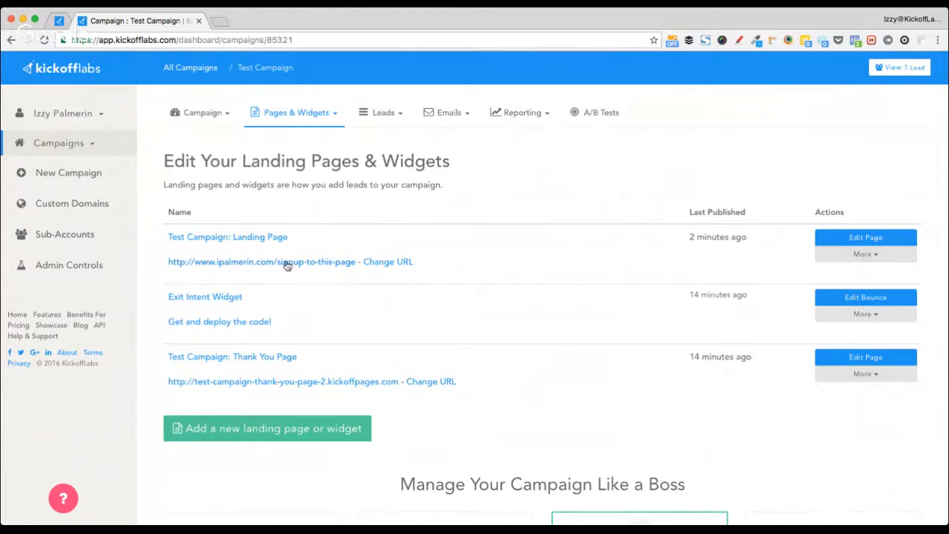
- Make a copy of the landing page inside Test Campaign
click(850, 259)
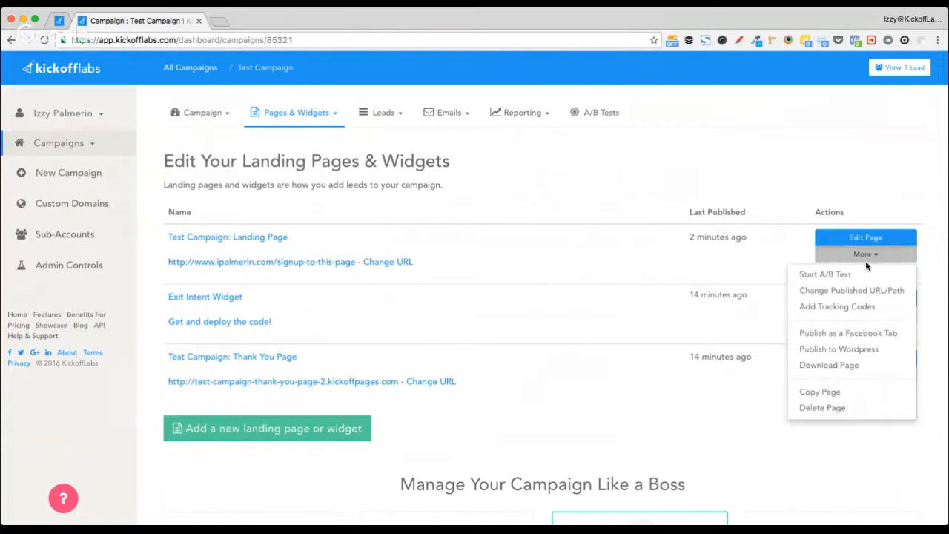
click(848, 390)
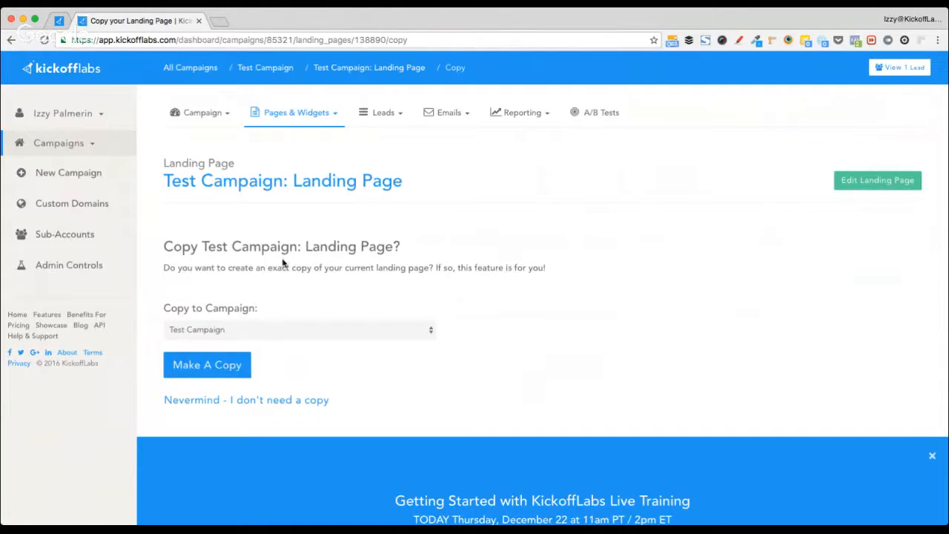
click(270, 334)
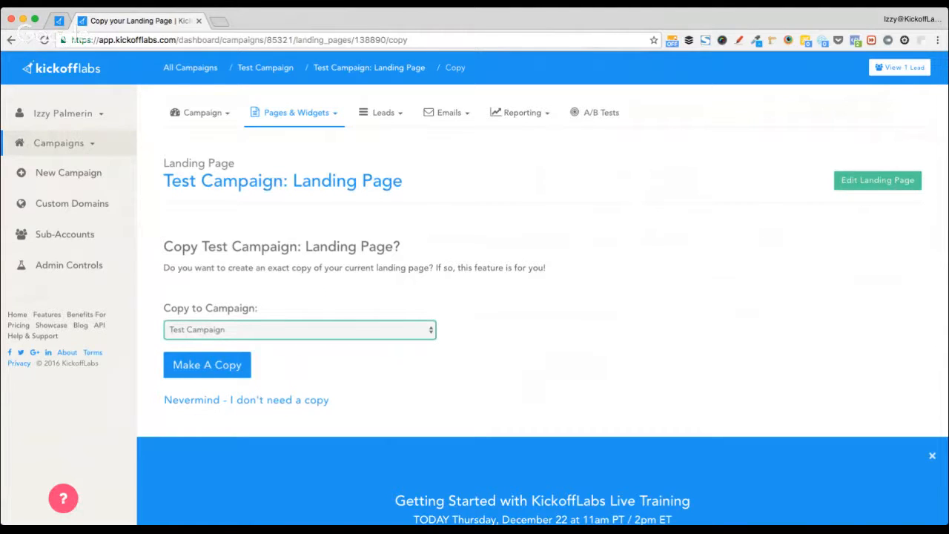
click(226, 366)
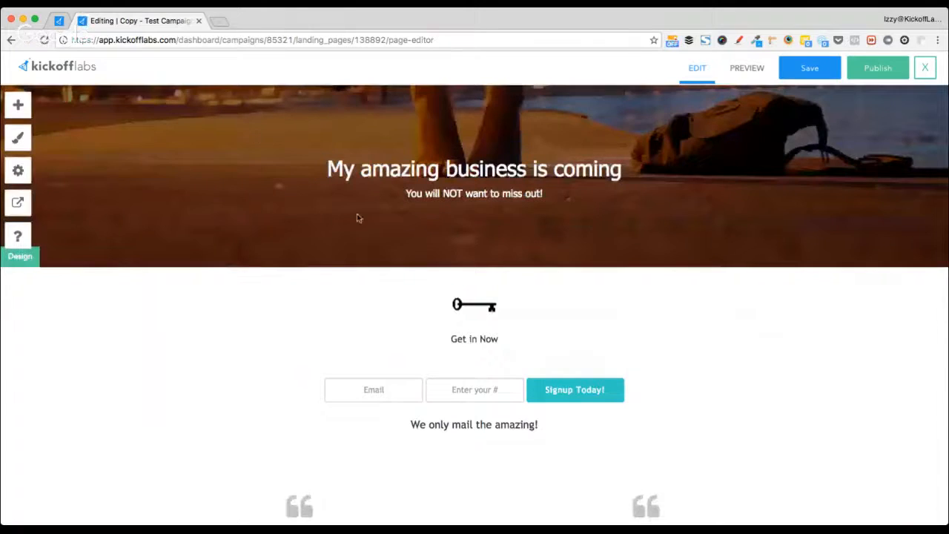
- Change the copy's headline to 'Start updating the text this is a different language.'
drag(327, 169, 622, 161)
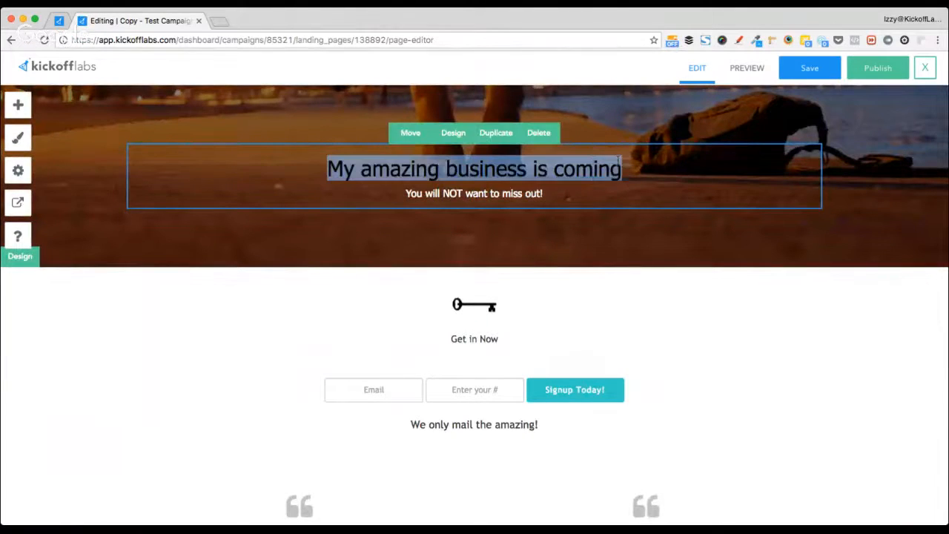
text(Start up)
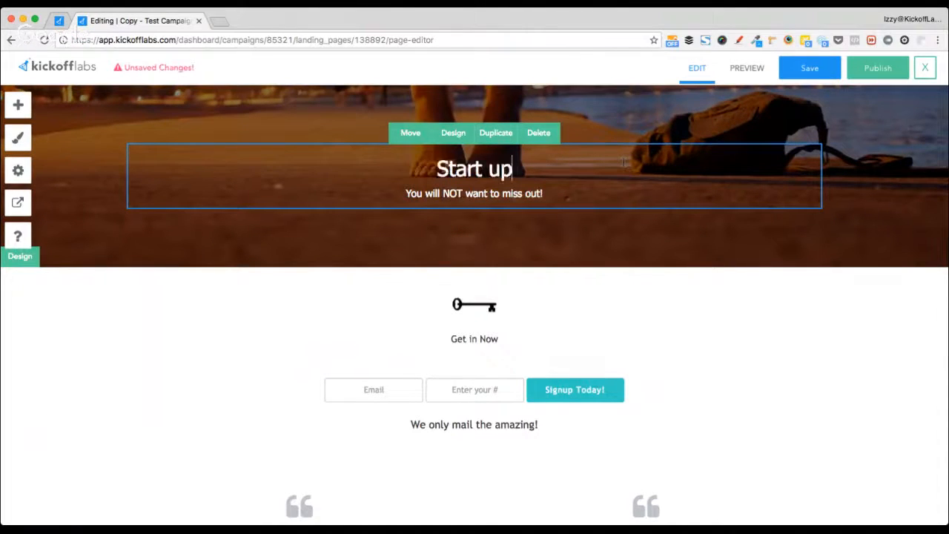
text(dating the text)
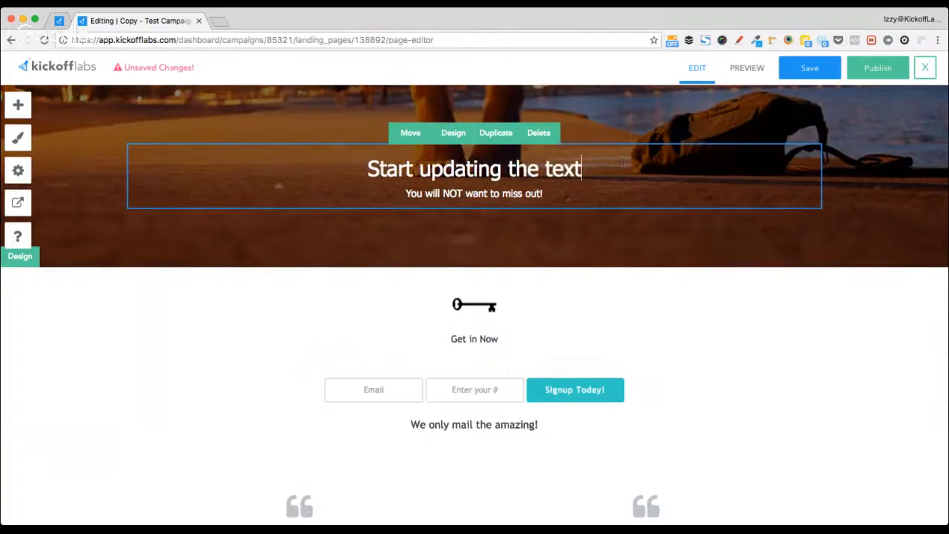
text( this is a)
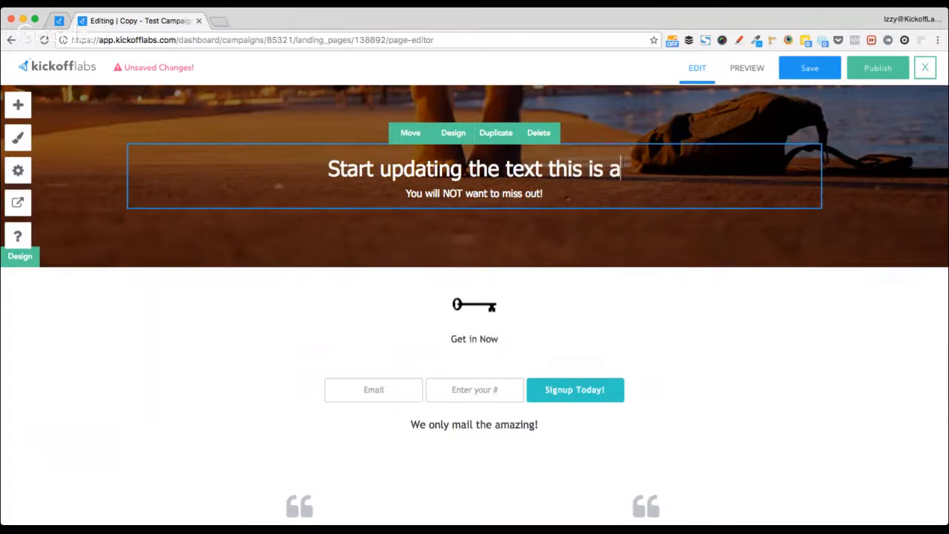
text(doi)
key(BackSpace)
key(BackSpace)
key(BackSpace)
text(d)
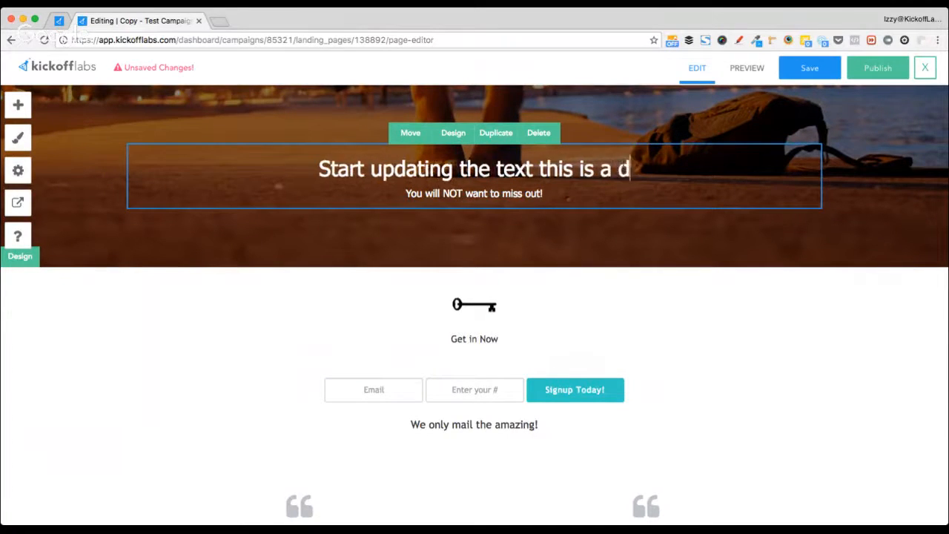
text(iffe)
key(BackSpace)
text(ff)
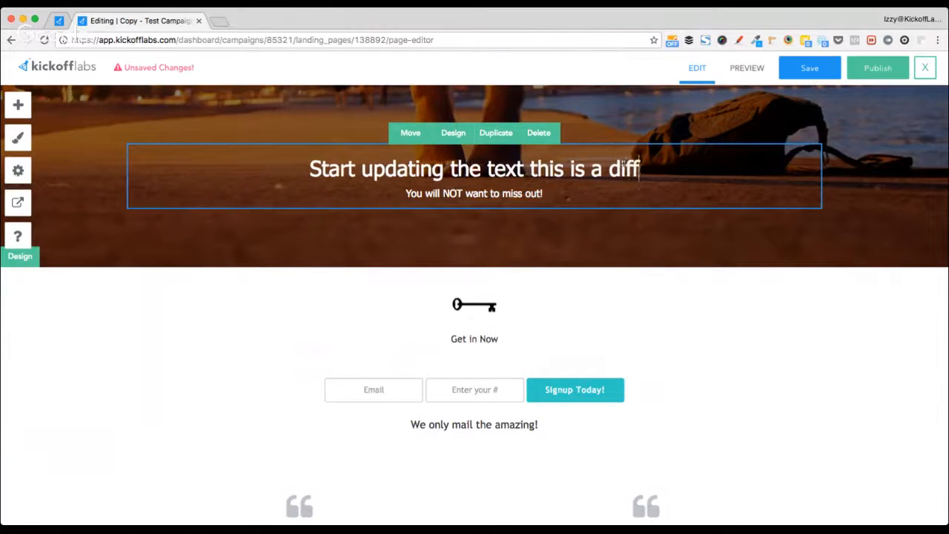
text(erent langian)
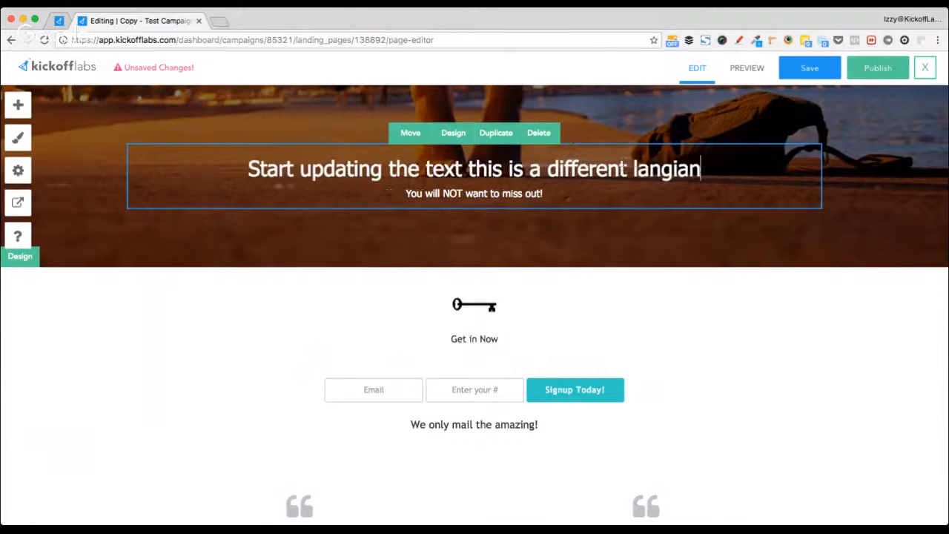
key(BackSpace)
key(BackSpace)
key(BackSpace)
text(uage)
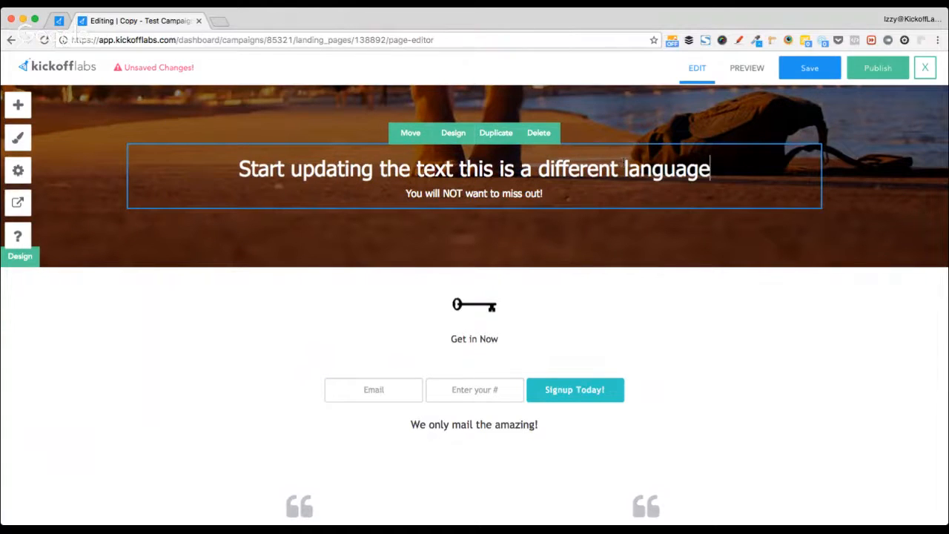
text(.)
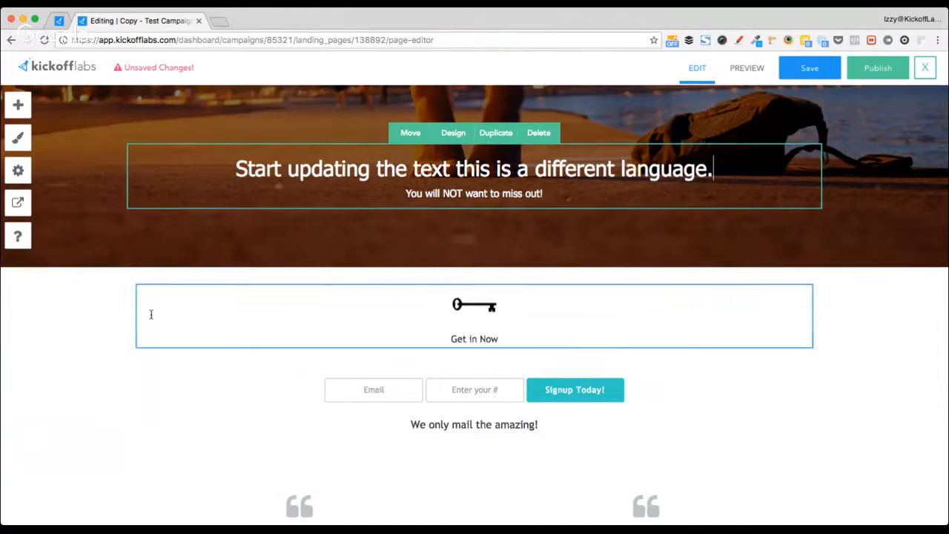
click(150, 314)
click(107, 320)
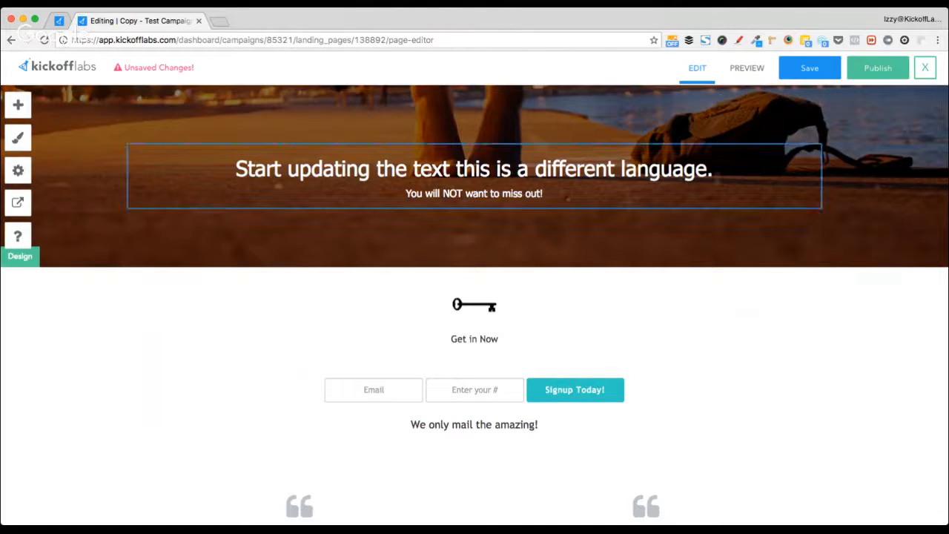
click(590, 192)
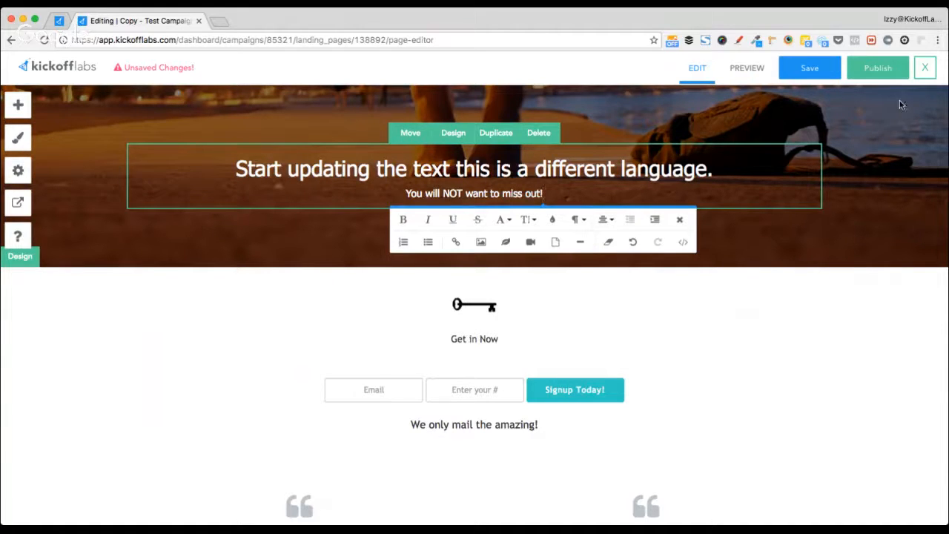
click(65, 328)
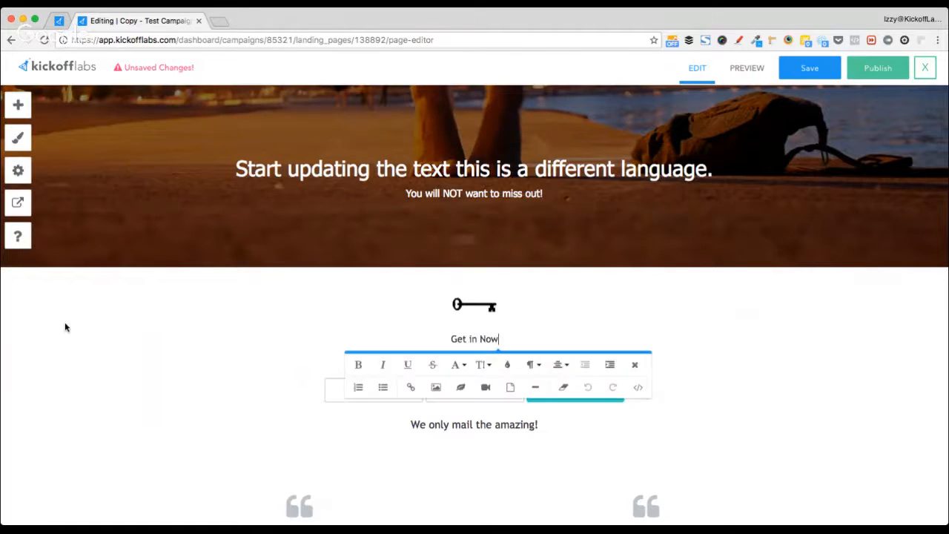
click(871, 77)
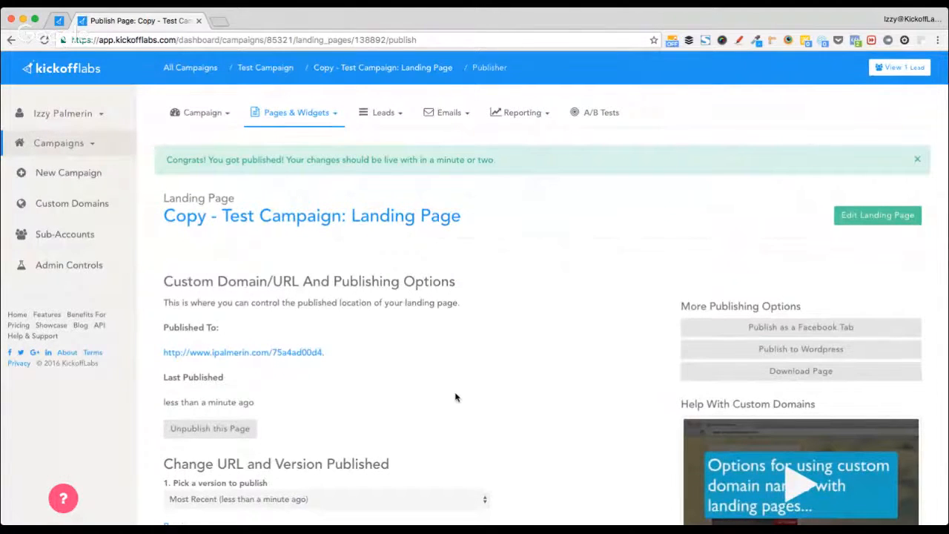
scroll(455, 393, down, 5)
double_click(241, 346)
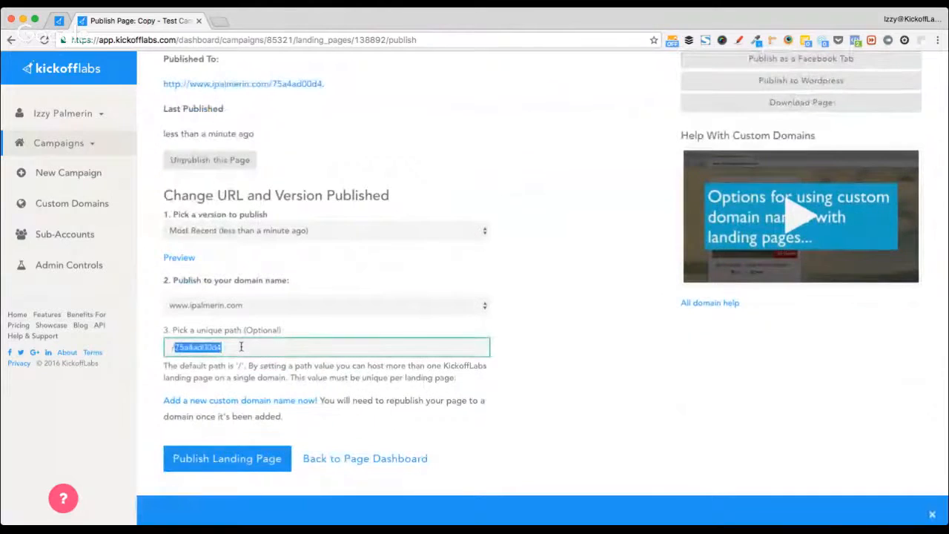
text(this my other language page)
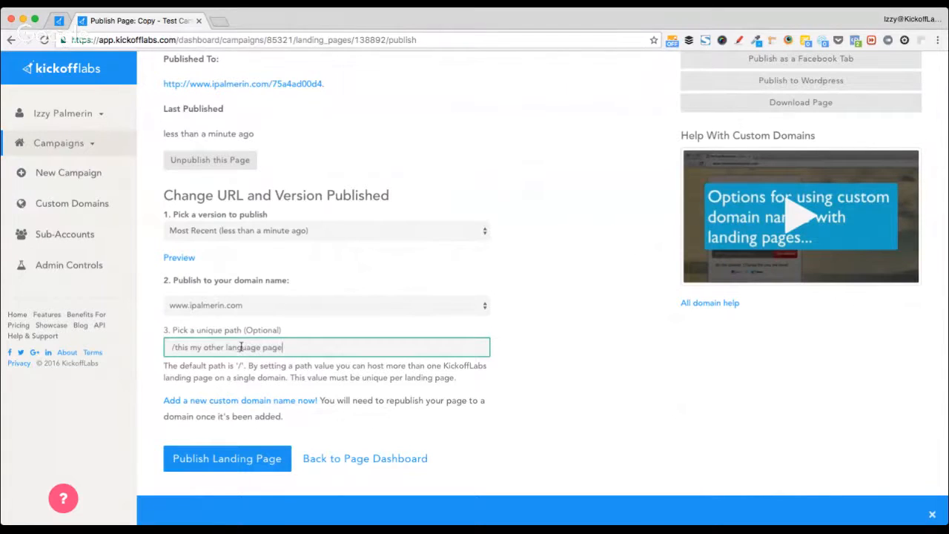
click(200, 461)
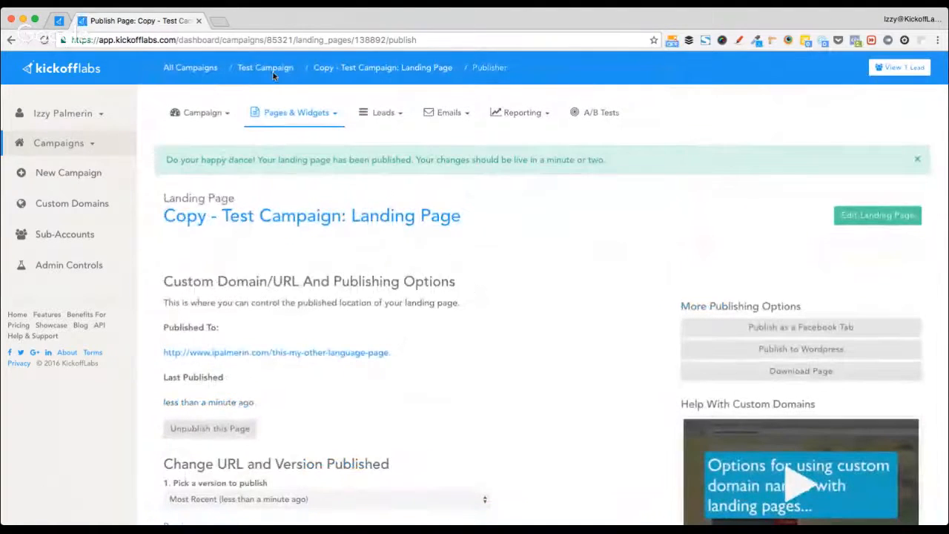
click(261, 72)
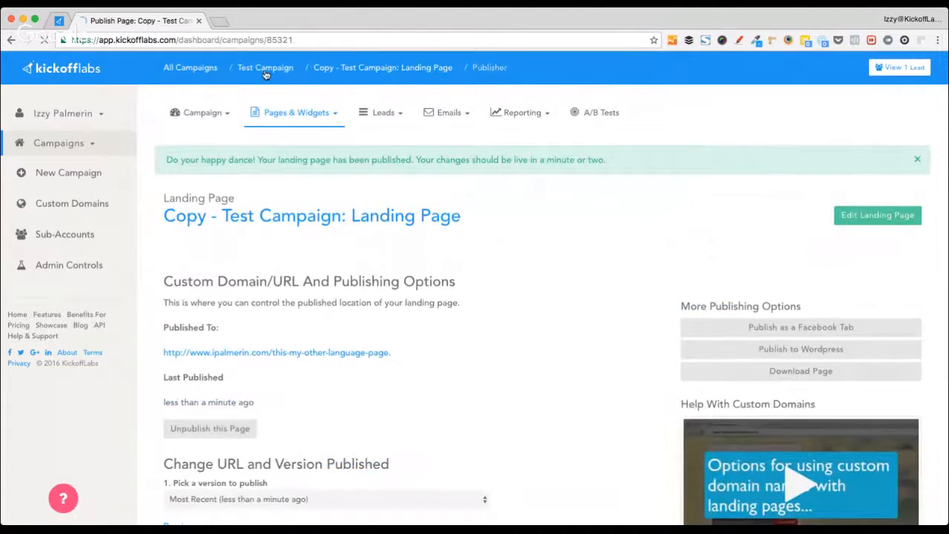
super+click(311, 322)
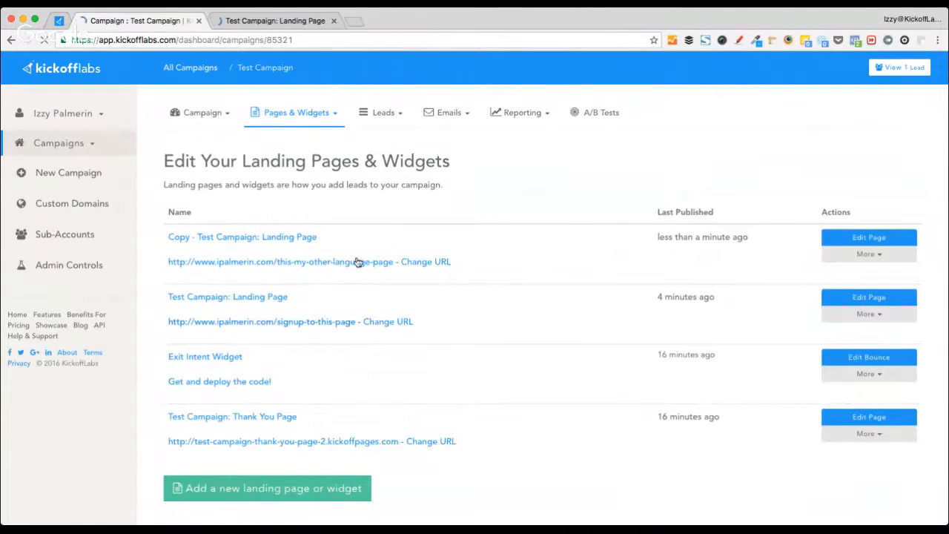
super+click(356, 262)
click(285, 18)
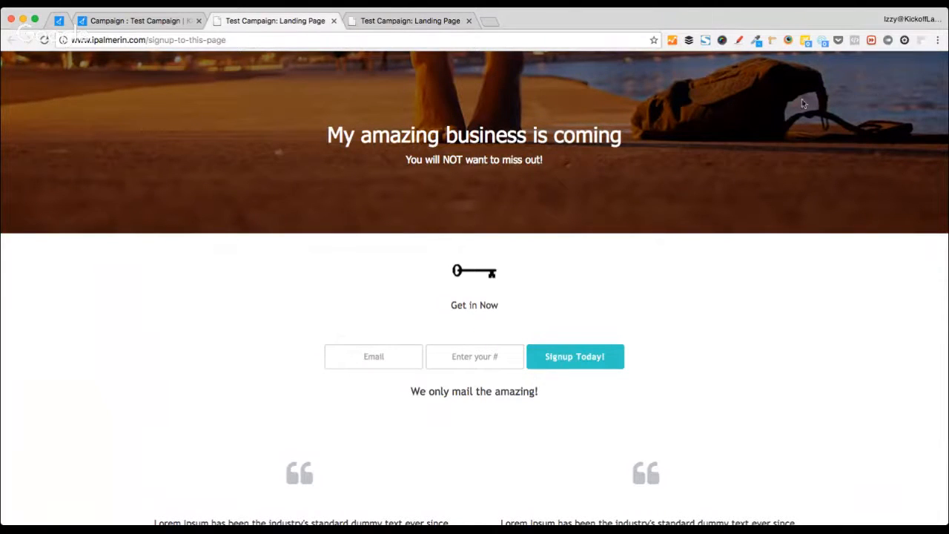
click(443, 10)
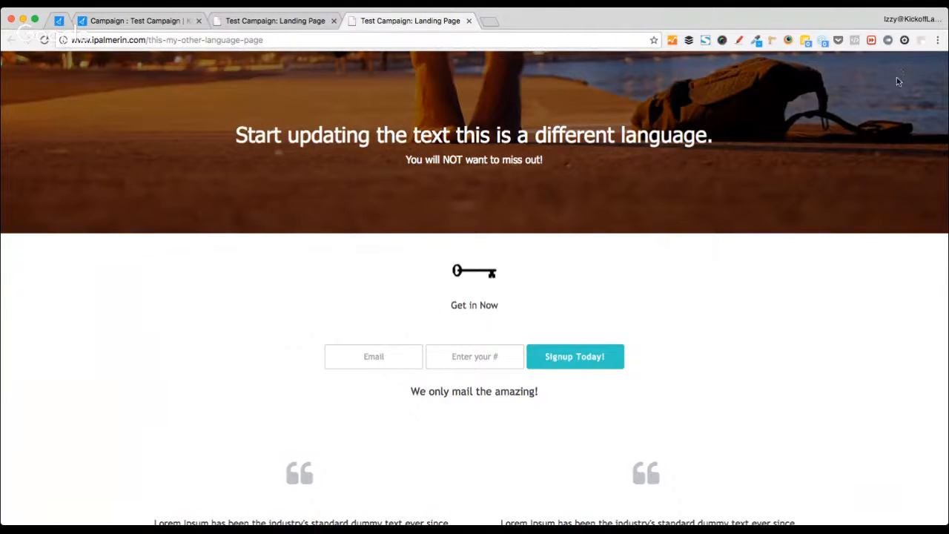
key(ctrl+shift+Tab)
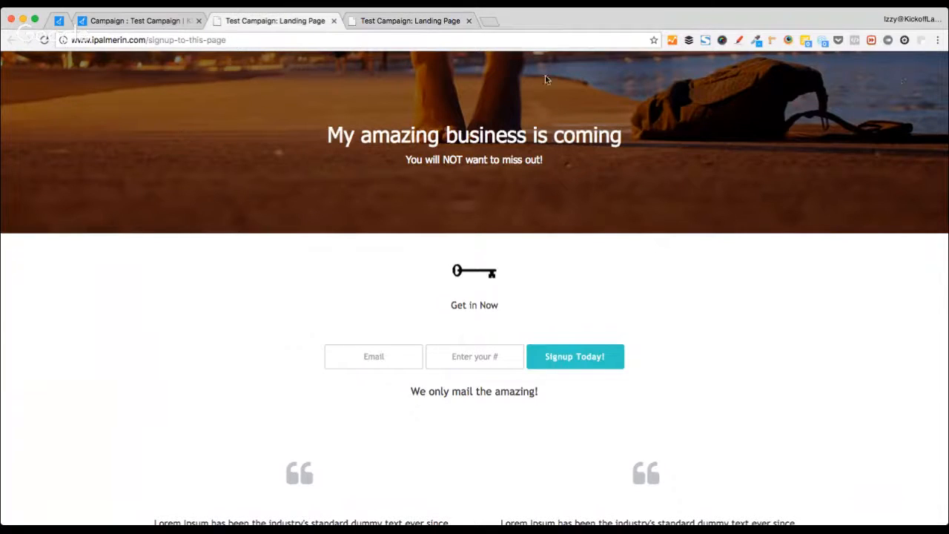
key(super+w)
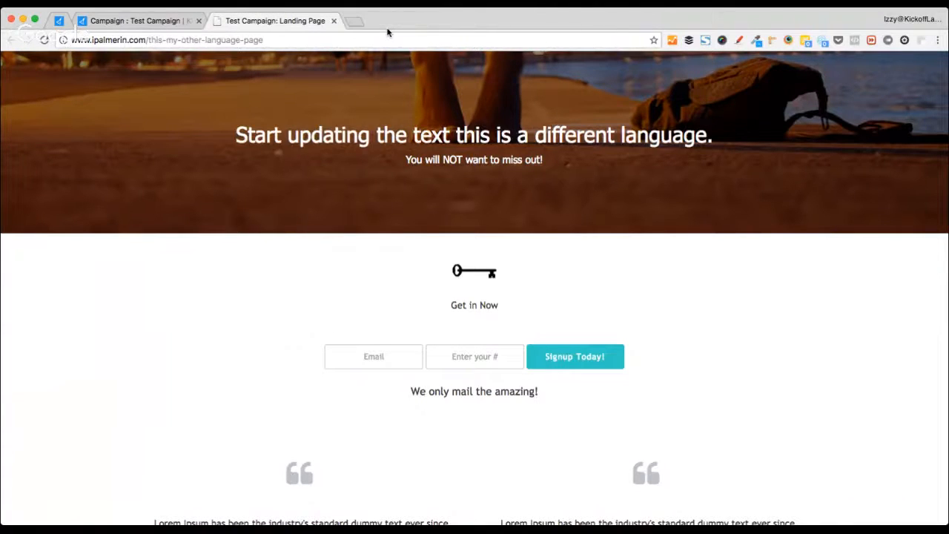
key(super+w)
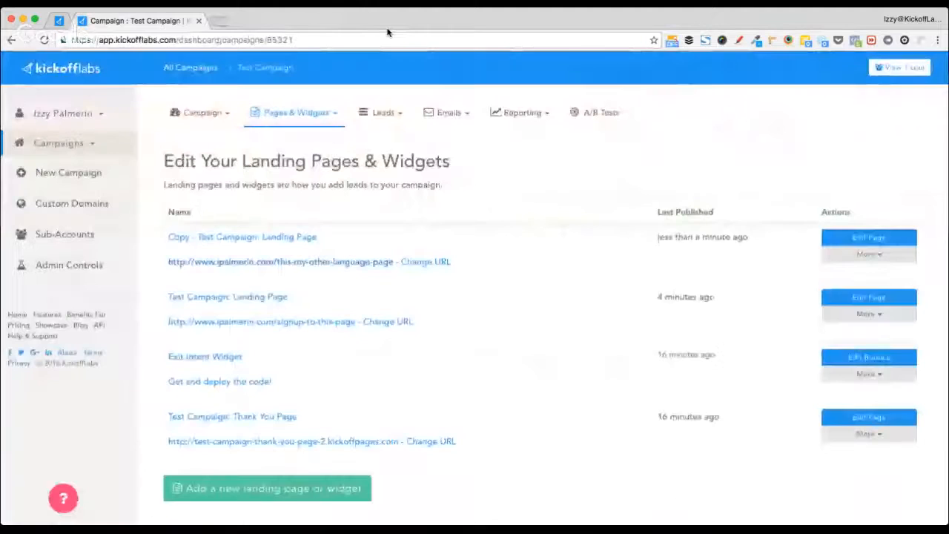
- Copy the entire Test Campaign, then open More actions on the copied landing page row
click(202, 116)
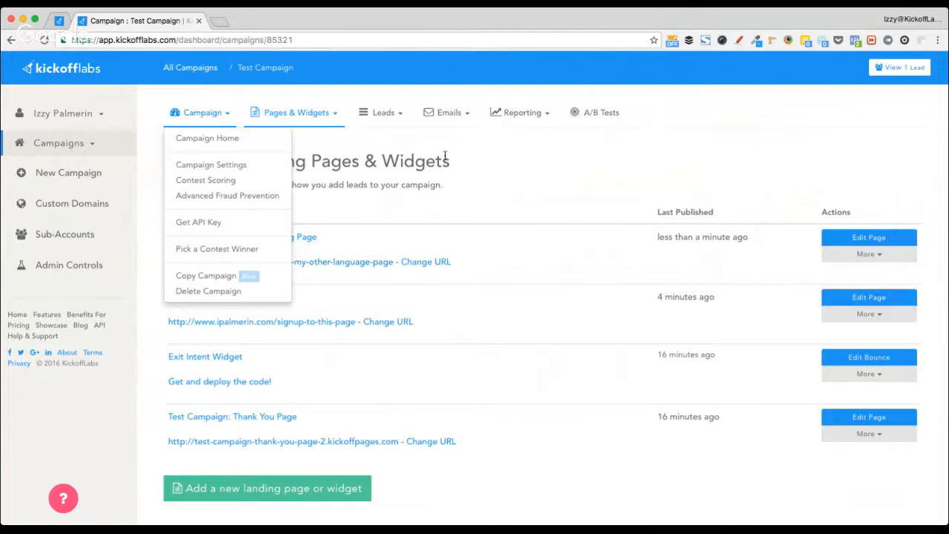
click(505, 155)
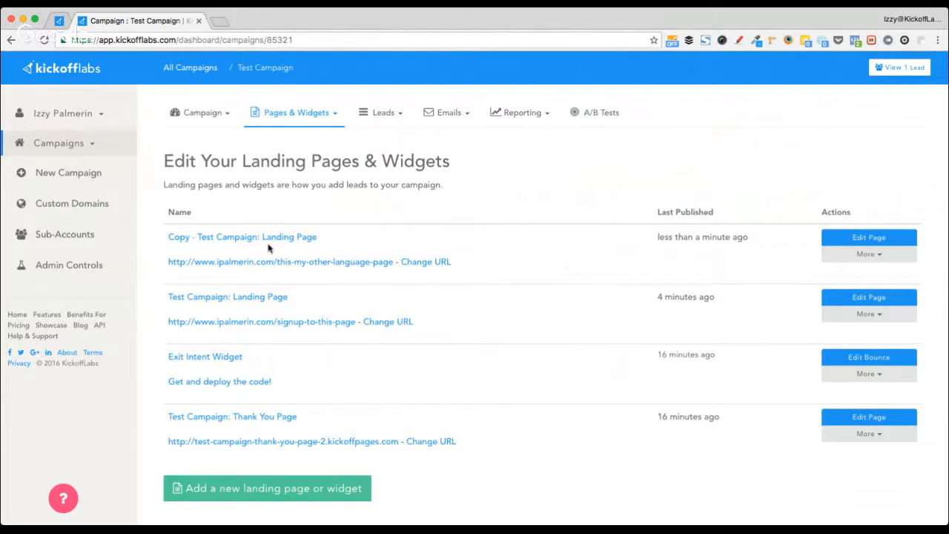
click(212, 117)
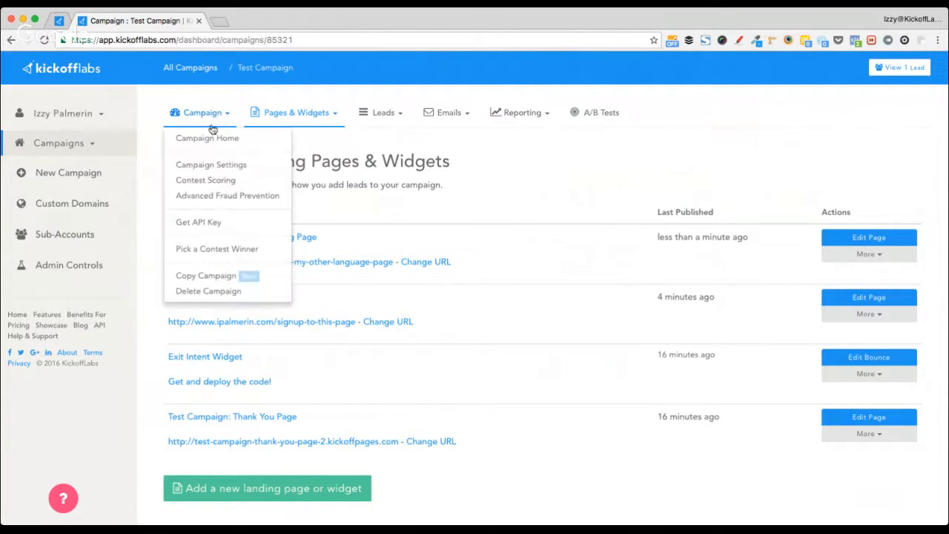
click(220, 276)
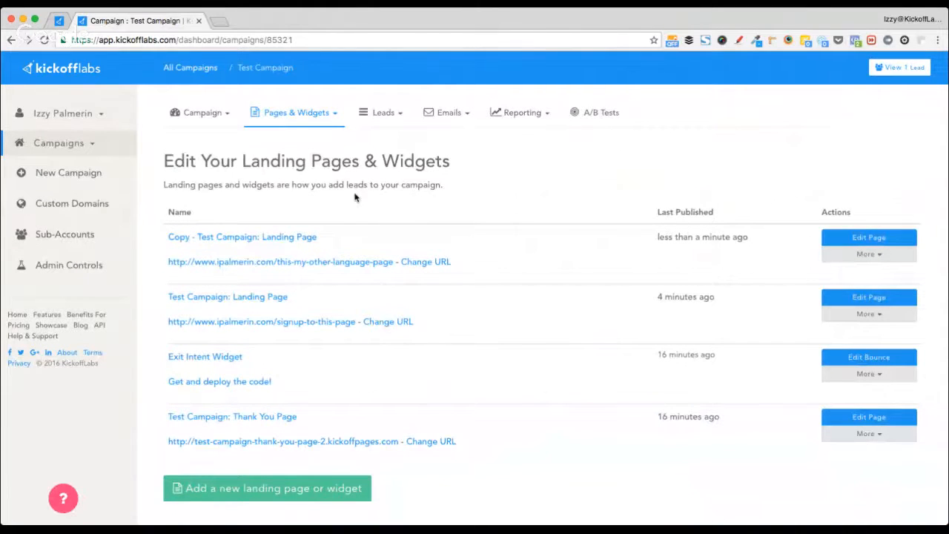
click(869, 254)
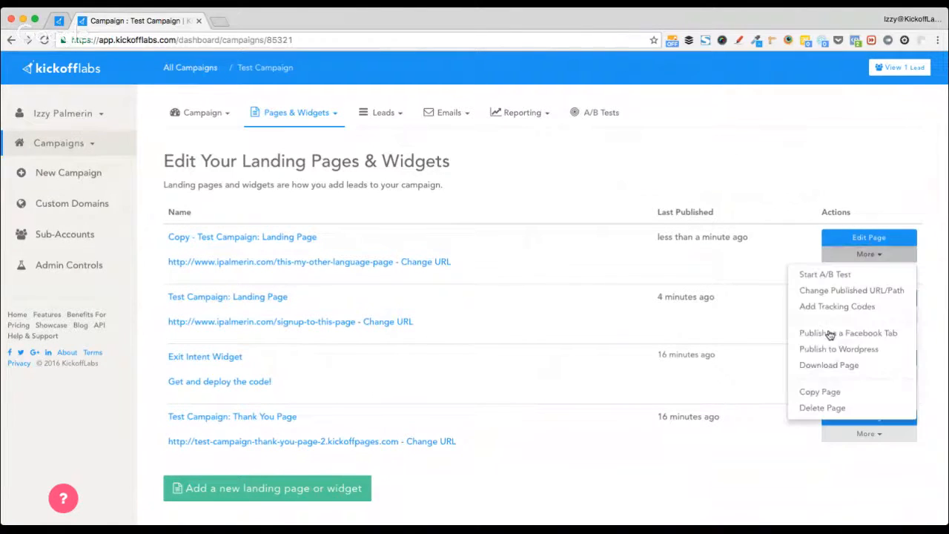
- Delete the copied landing page and open Test Campaign's Thank You Page in the editor
click(843, 407)
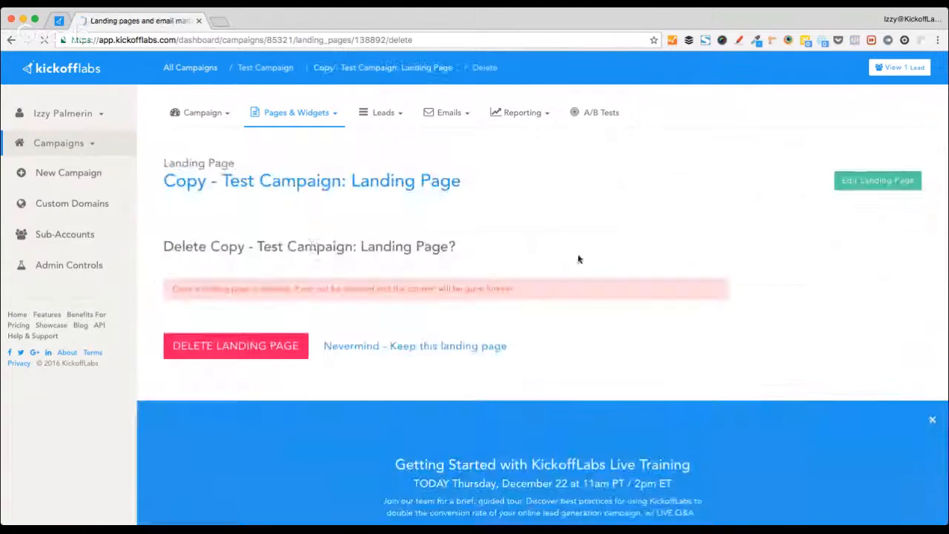
click(252, 361)
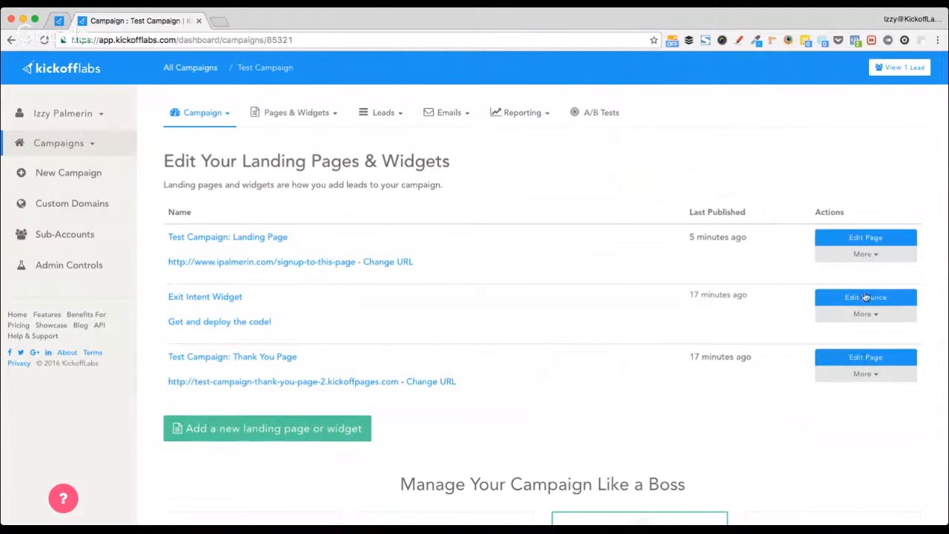
click(877, 358)
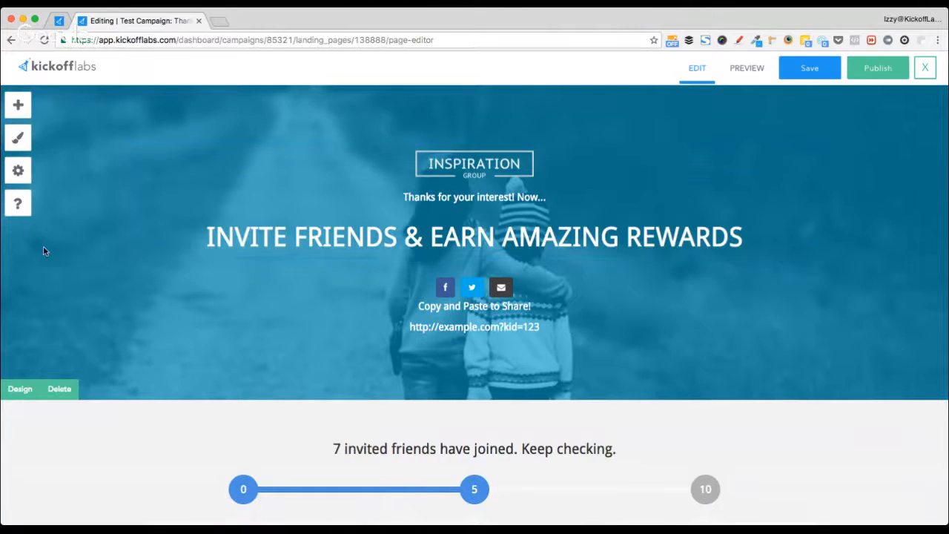
- Drag the two-column testimonial template from Quotes onto the page below the tutorial section
scroll(43, 245, down, 2)
scroll(96, 239, down, 6)
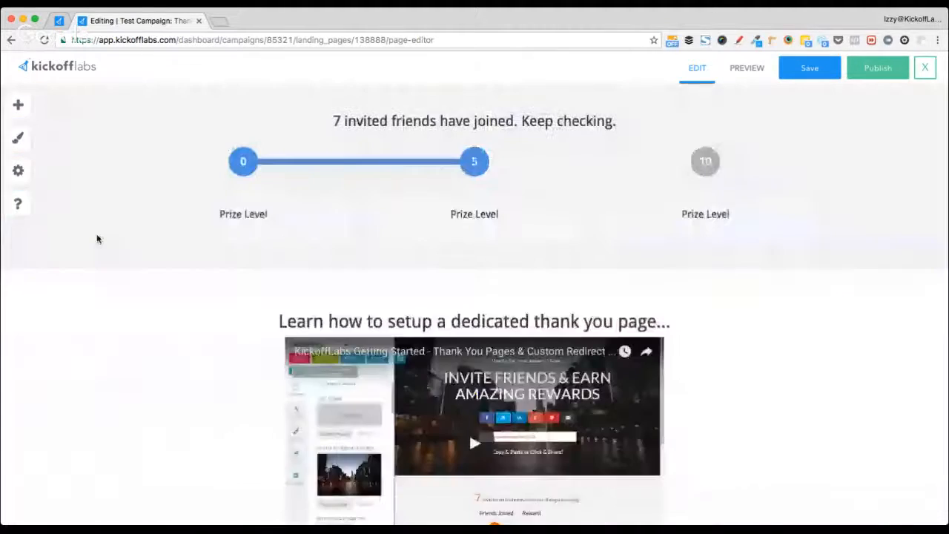
scroll(96, 238, up, 2)
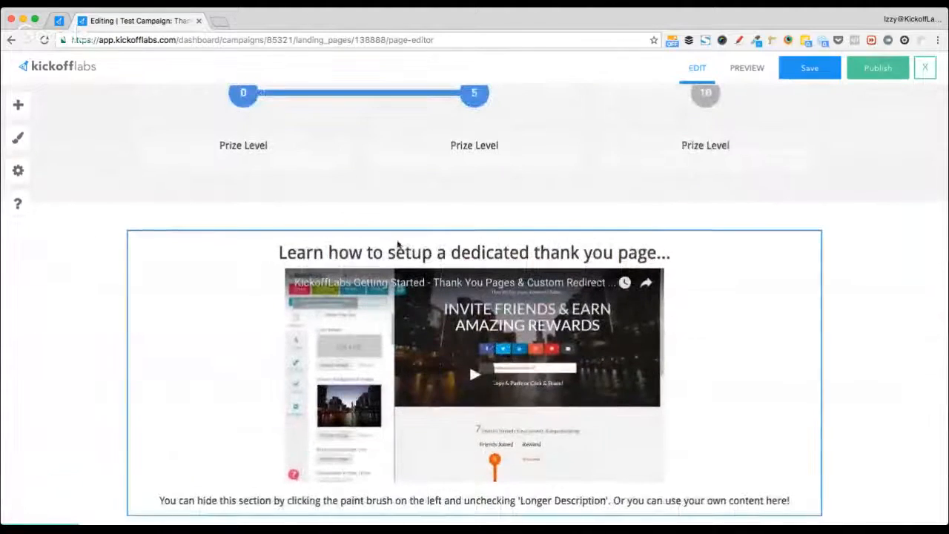
scroll(205, 301, down, 2)
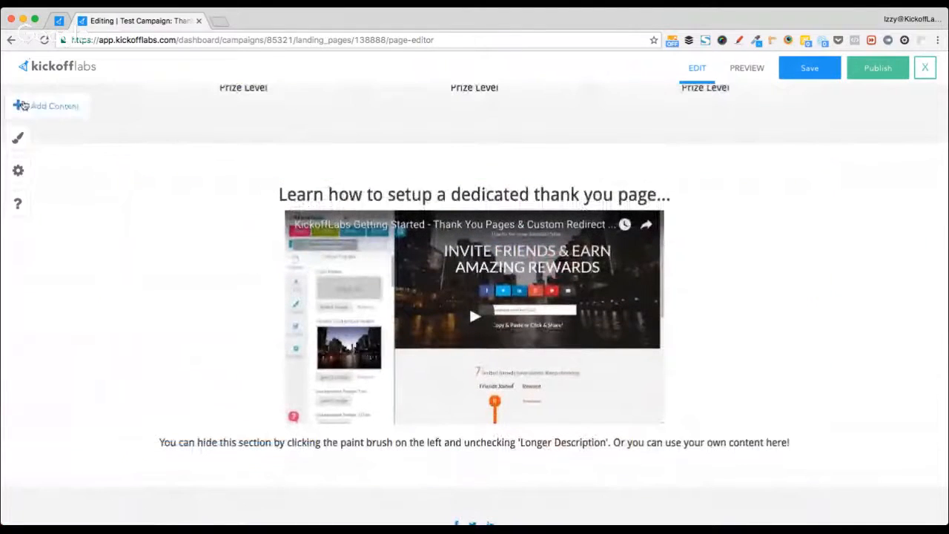
click(18, 105)
scroll(92, 272, down, 1)
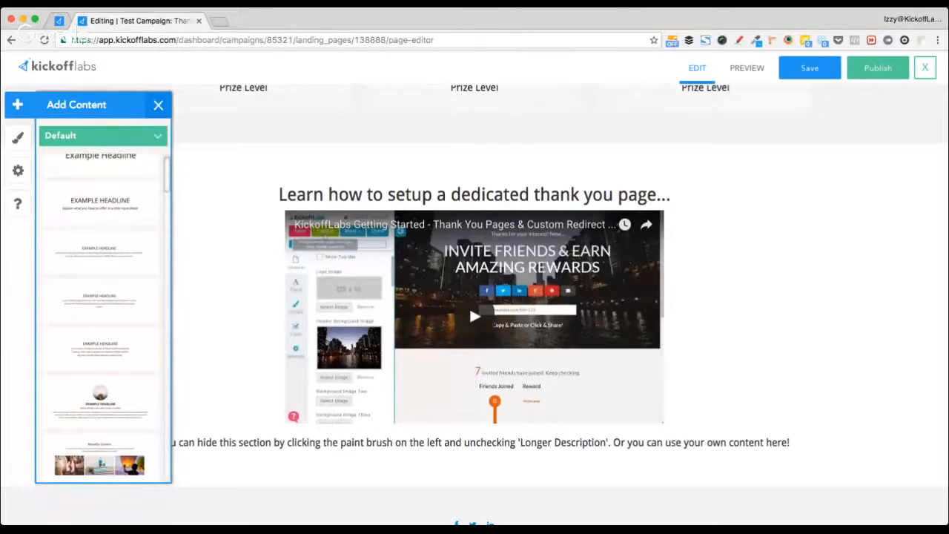
click(104, 247)
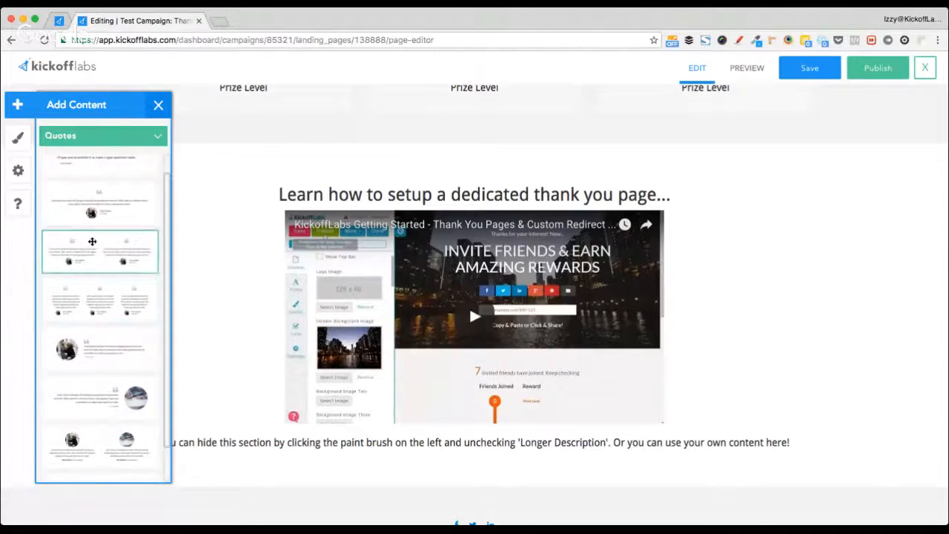
scroll(93, 297, down, 3)
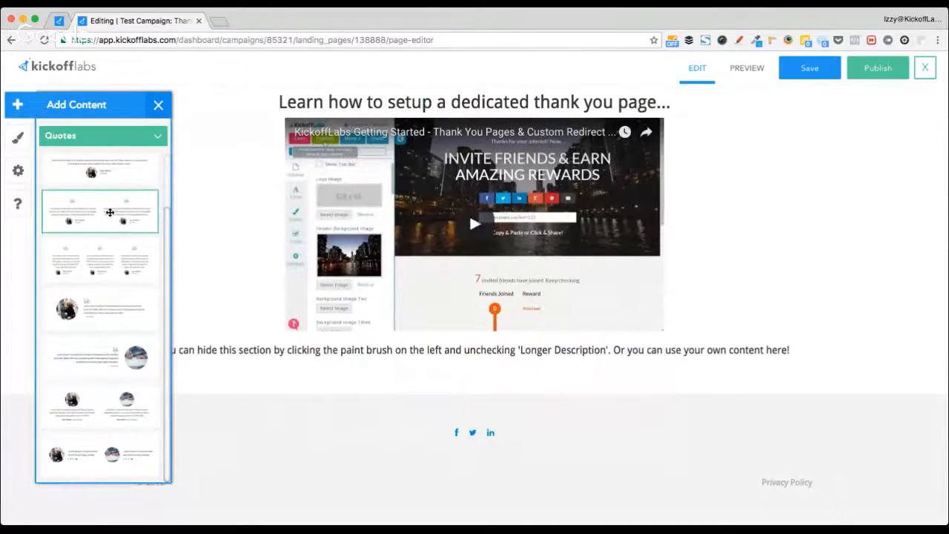
drag(110, 213, 519, 417)
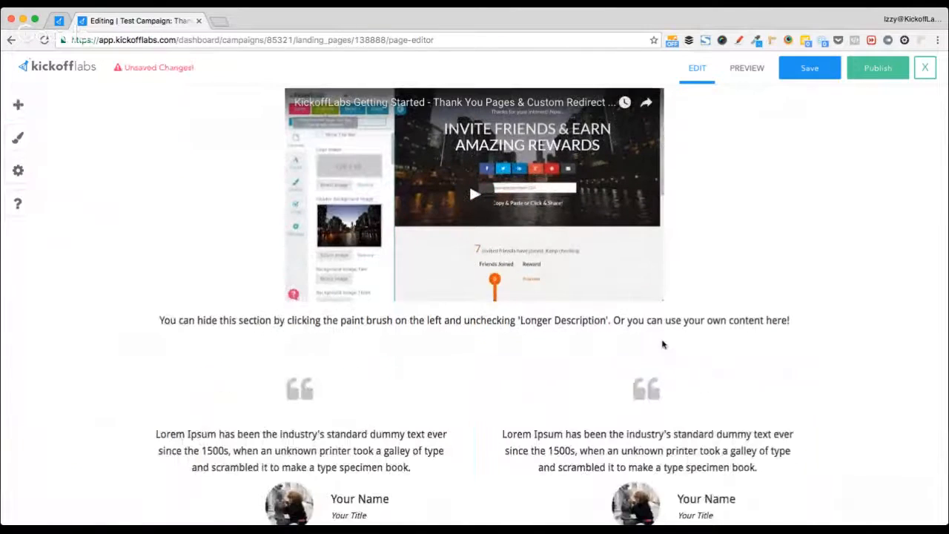
- Clear the 'Learn how to setup a dedicated thank you page' text and delete its block
scroll(664, 344, up, 1)
click(789, 337)
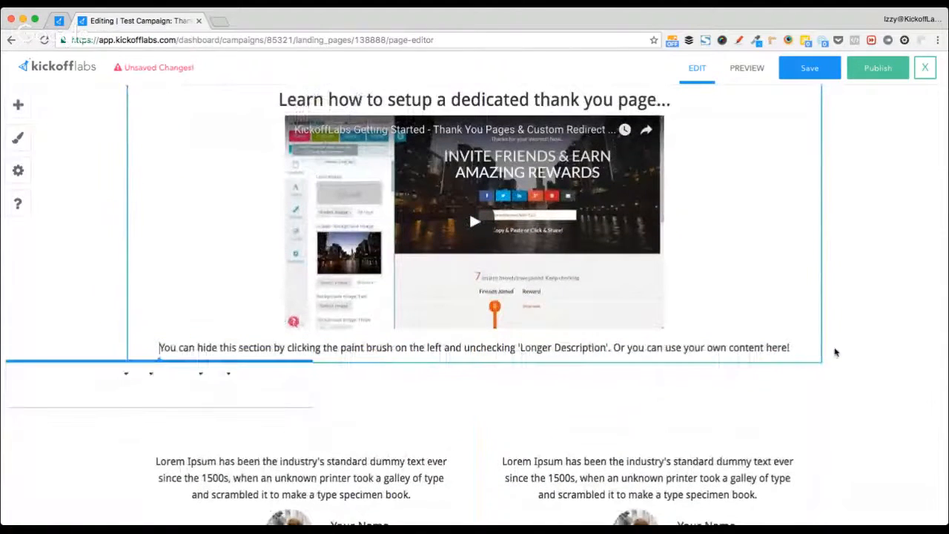
click(801, 347)
key(ctrl+a)
key(BackSpace)
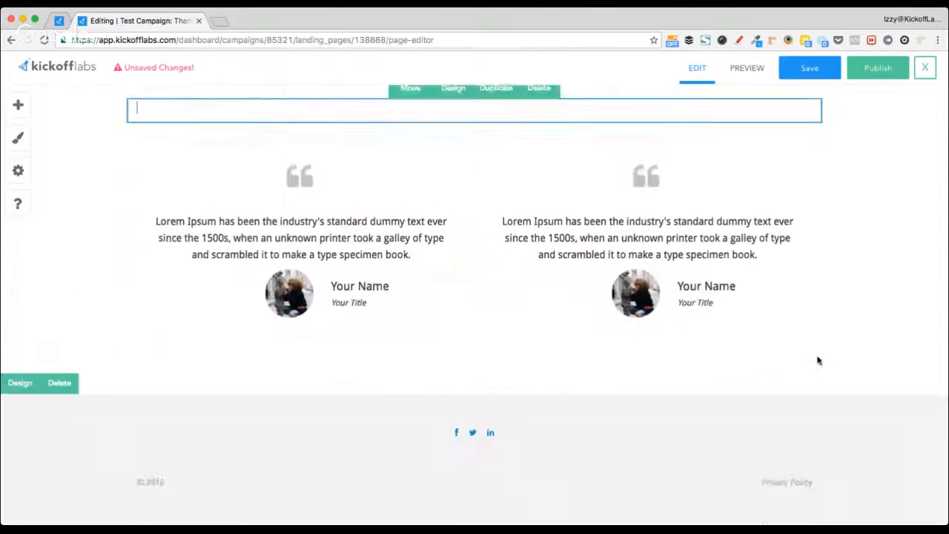
click(539, 128)
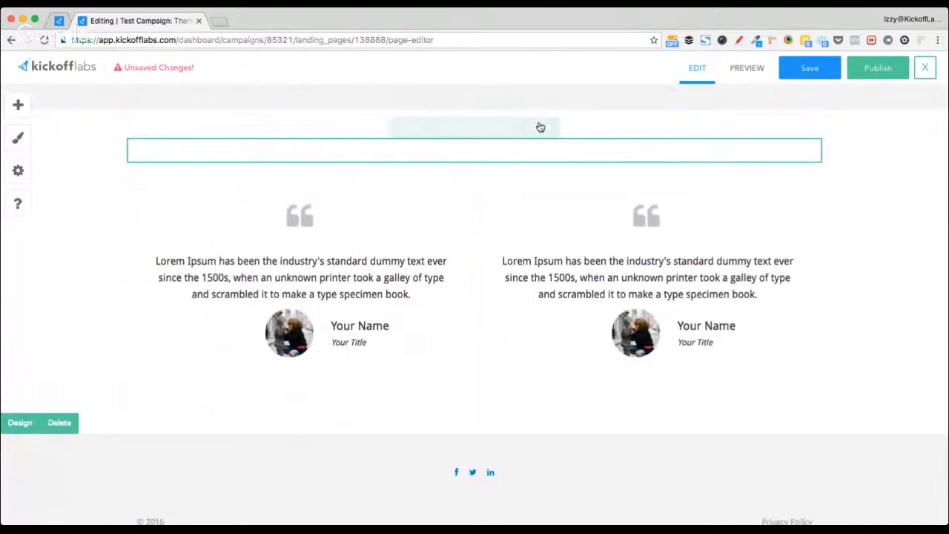
click(448, 315)
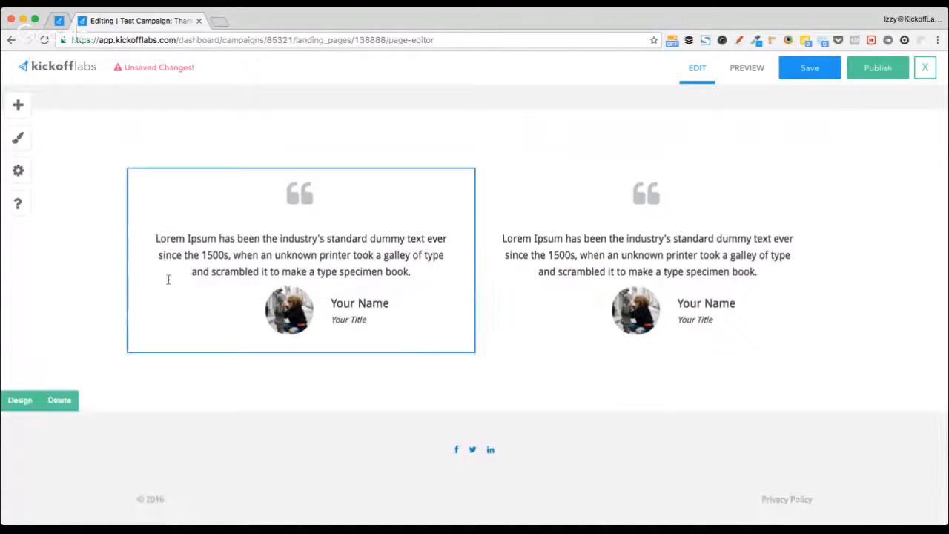
scroll(82, 274, up, 2)
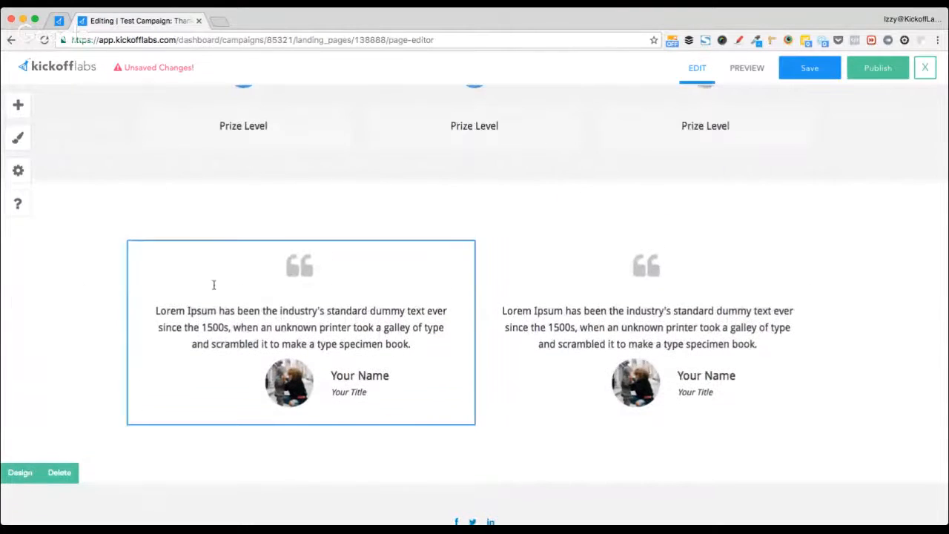
scroll(559, 333, up, 2)
scroll(559, 333, down, 3)
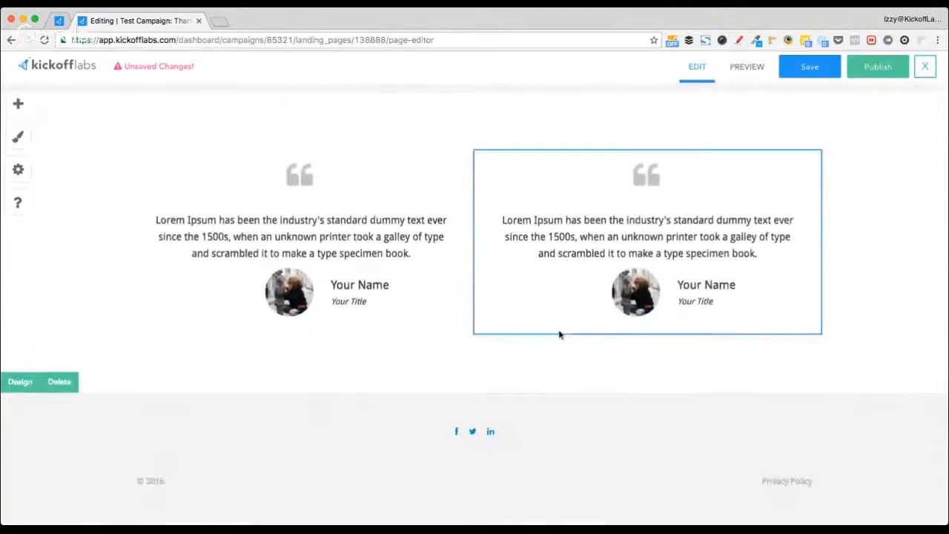
scroll(556, 335, up, 6)
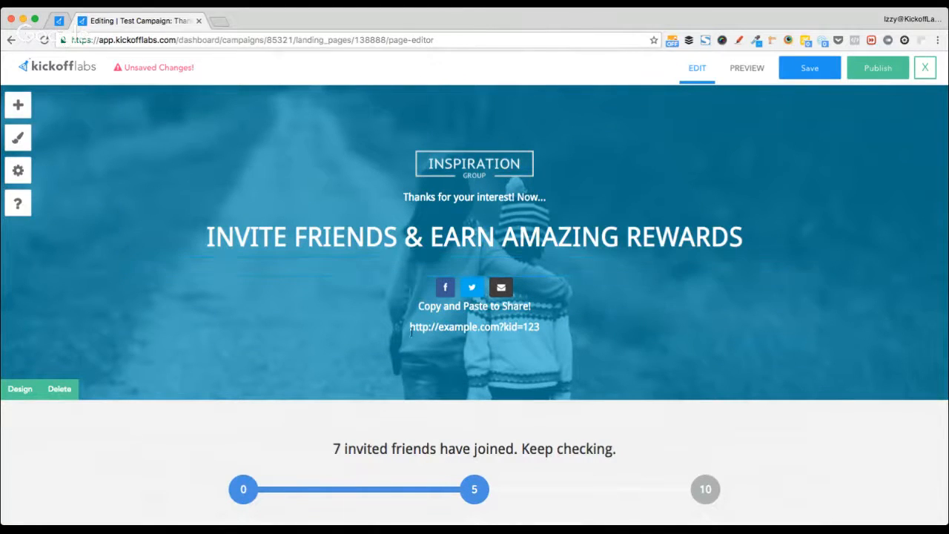
scroll(228, 386, down, 3)
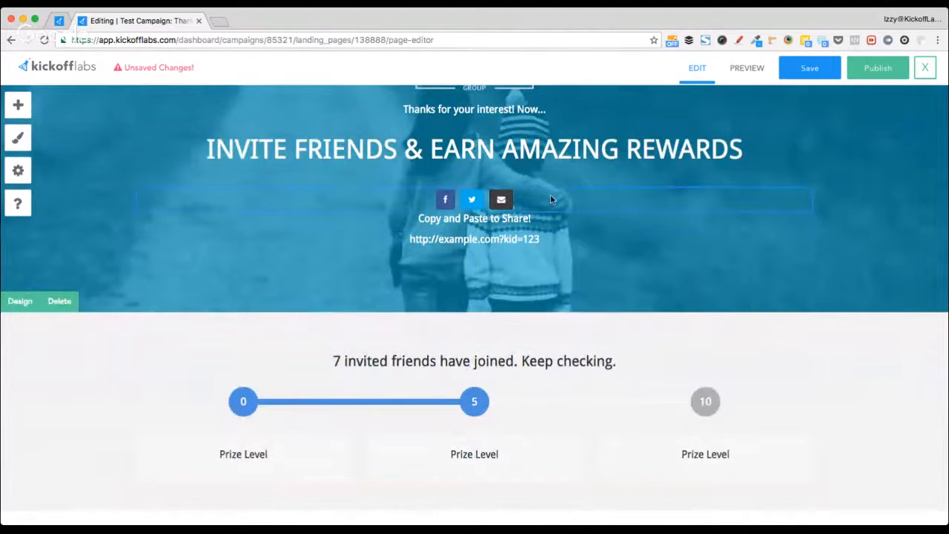
click(479, 202)
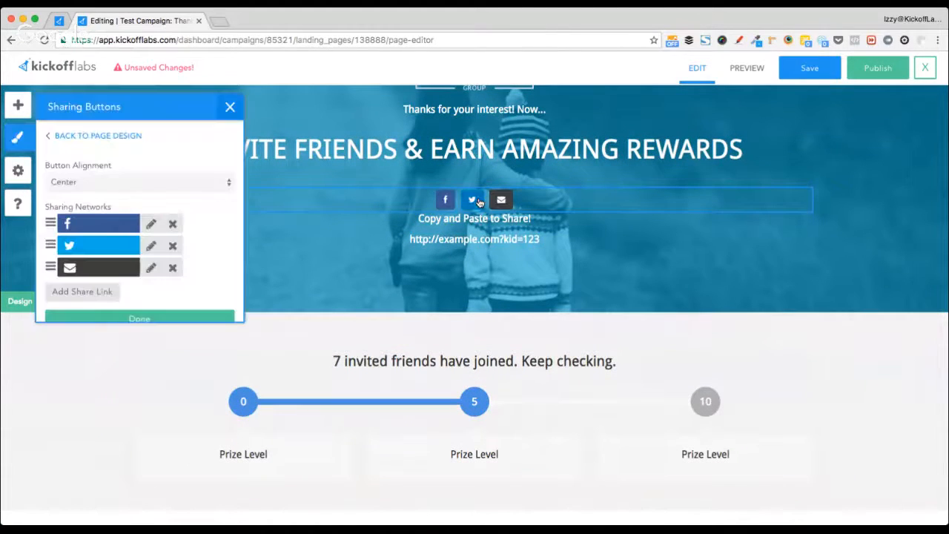
mouse_move(475, 205)
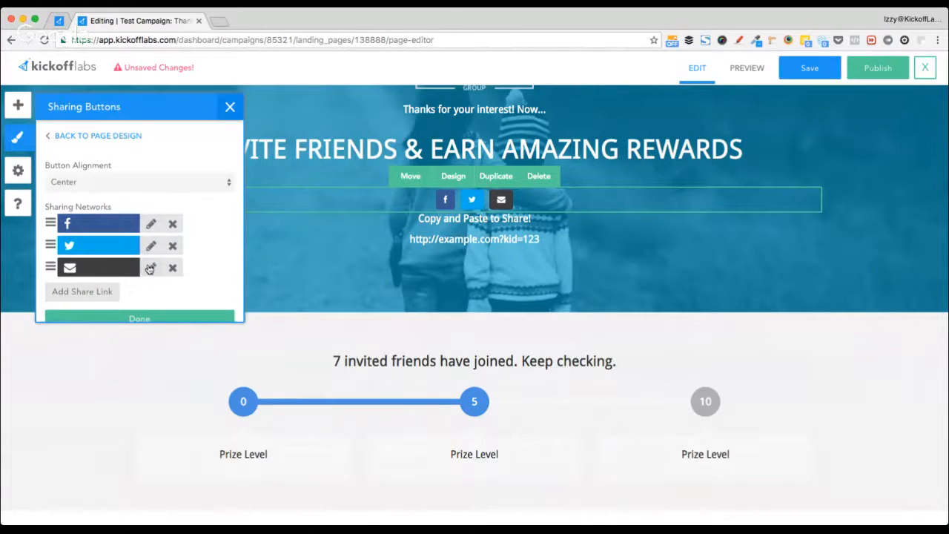
scroll(202, 228, down, 1)
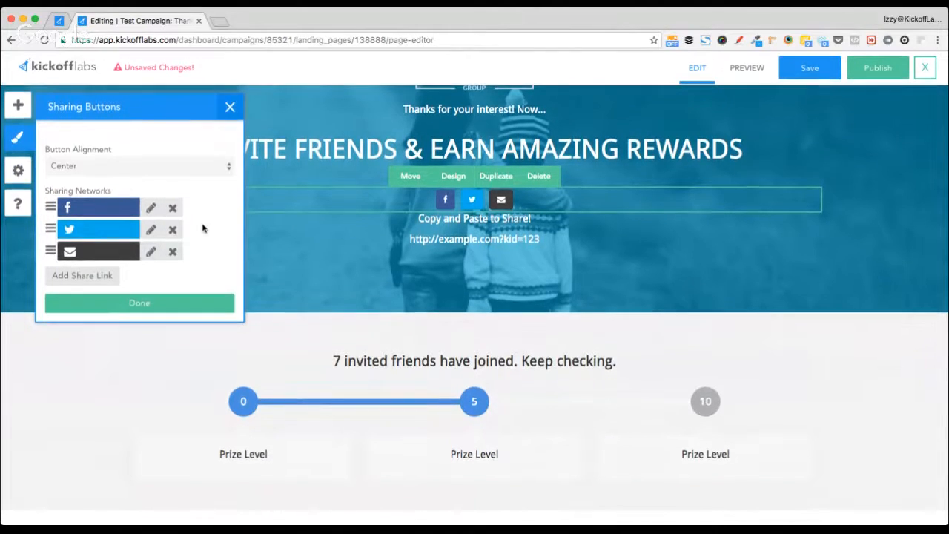
scroll(202, 228, up, 1)
scroll(203, 229, down, 1)
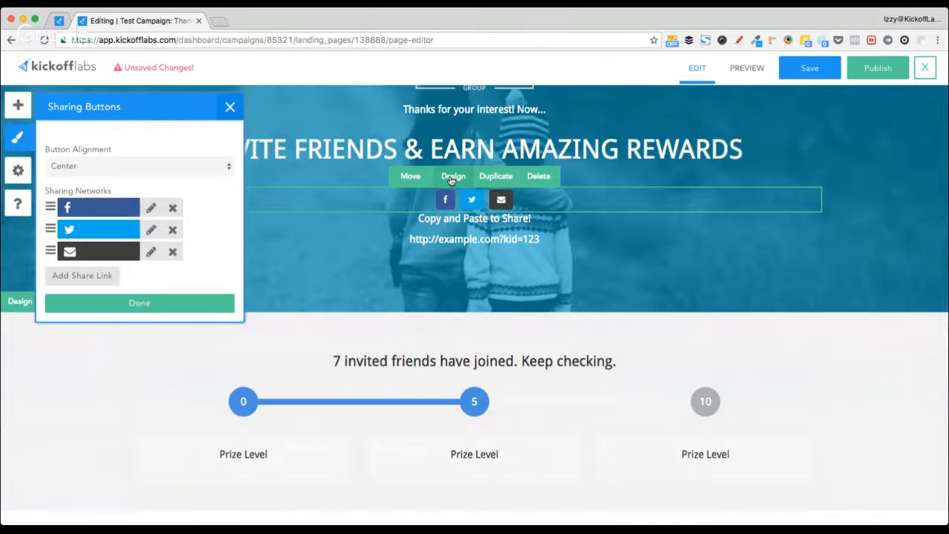
click(151, 209)
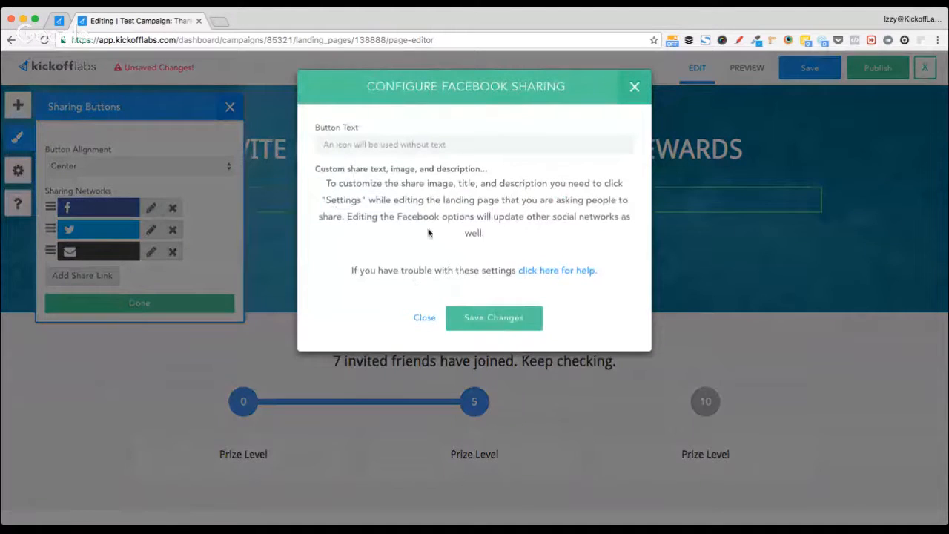
click(497, 324)
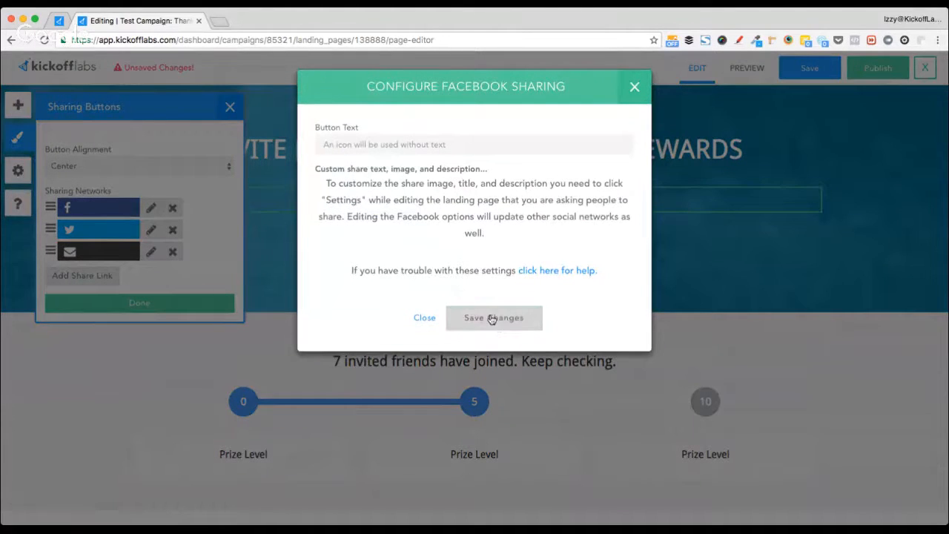
click(425, 319)
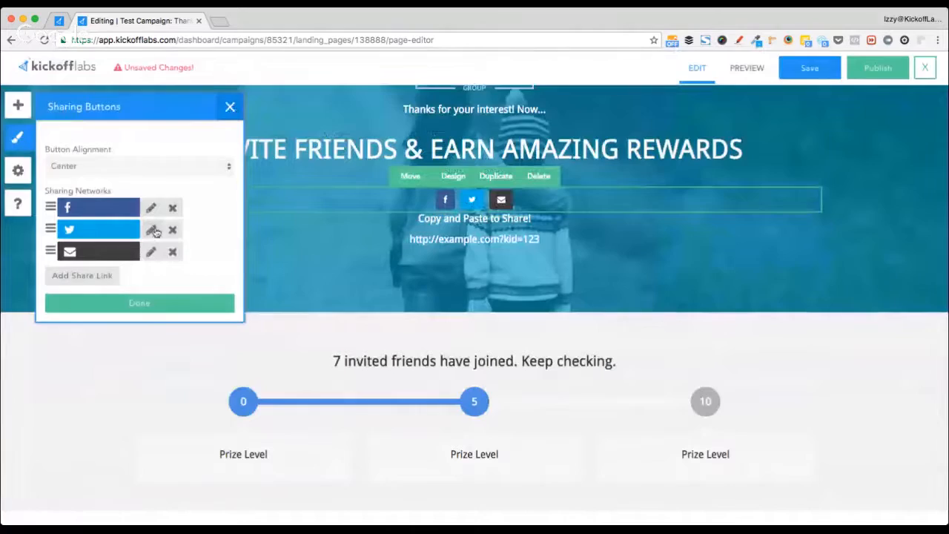
click(152, 230)
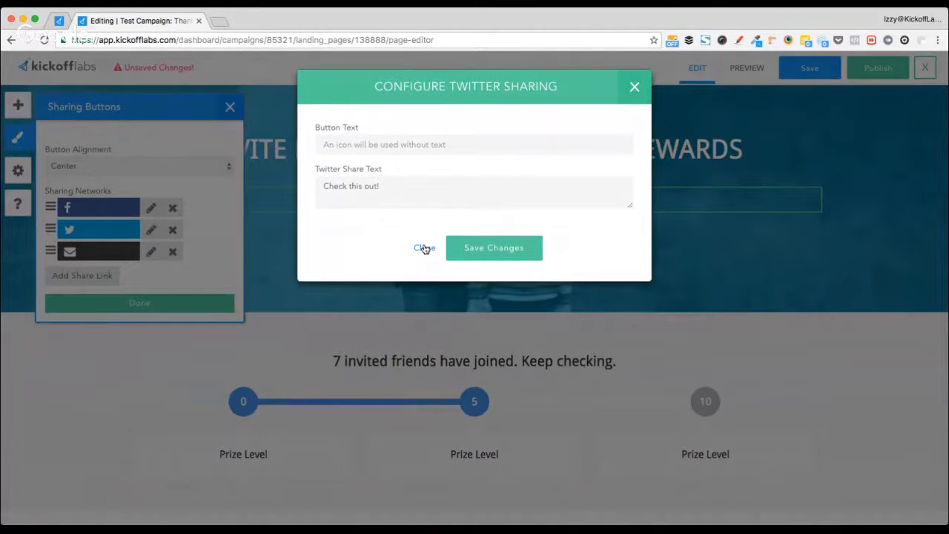
click(382, 182)
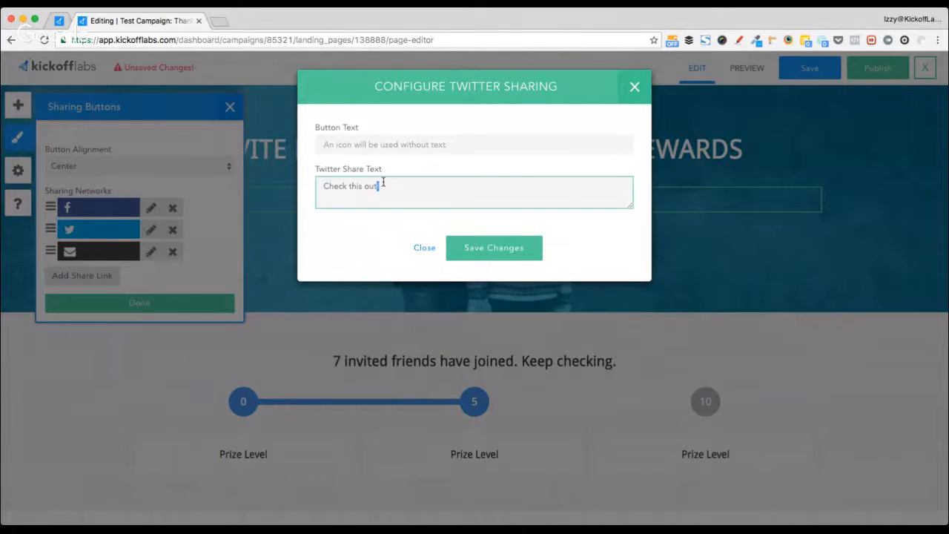
key(ctrl+a)
click(428, 251)
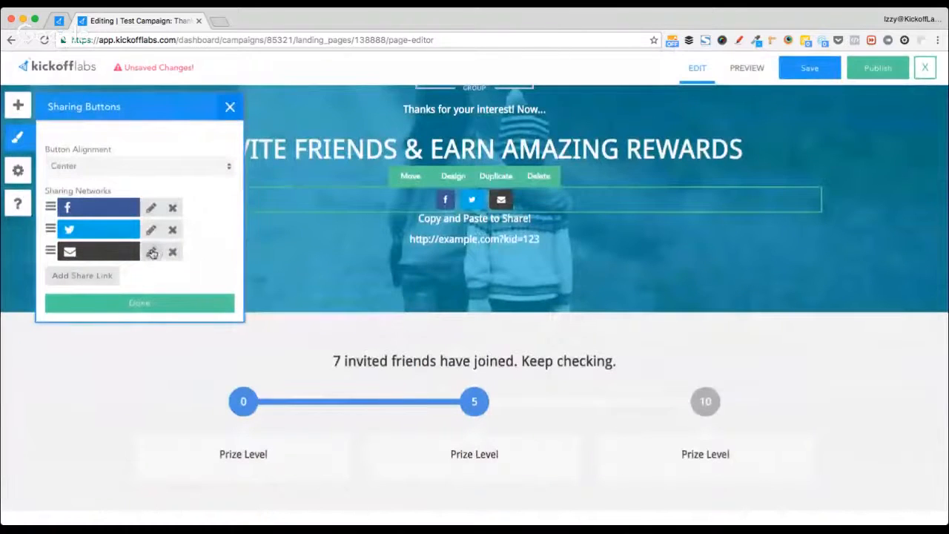
click(151, 252)
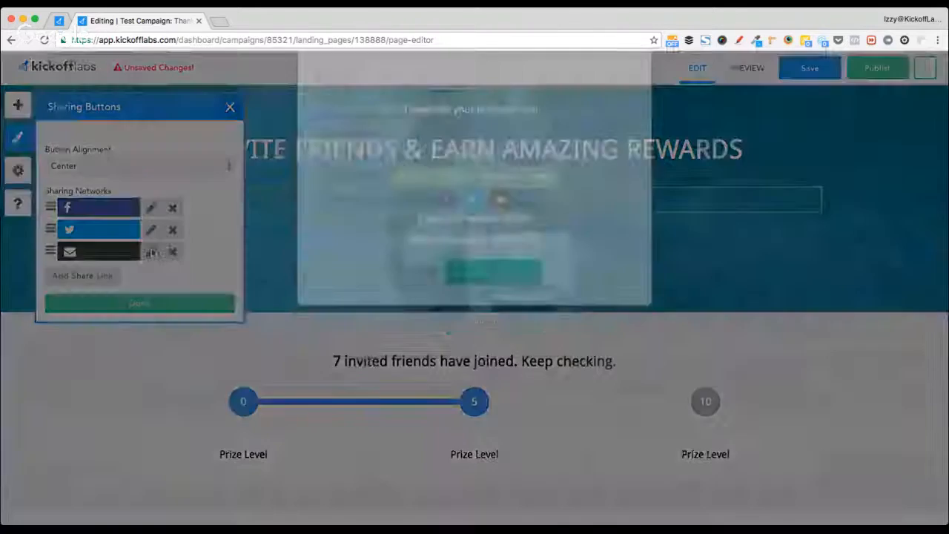
click(379, 233)
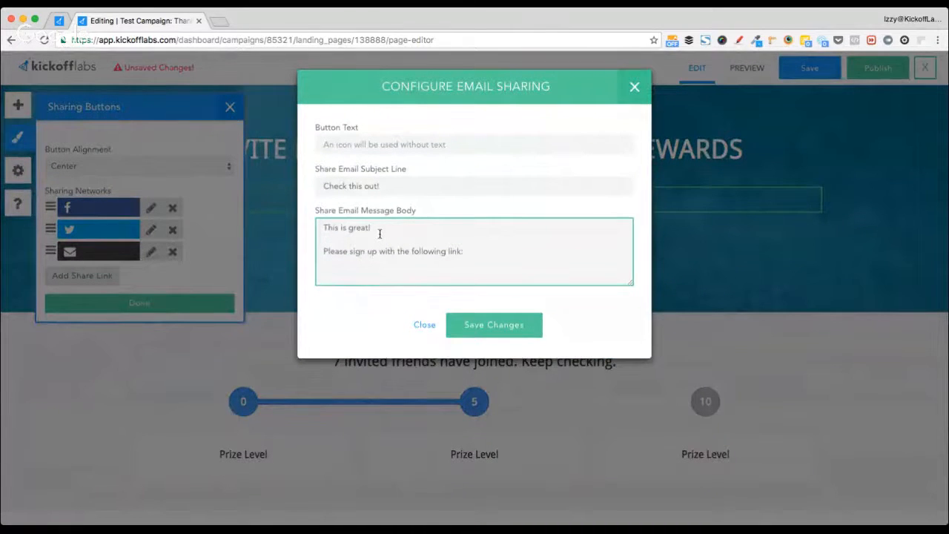
click(634, 88)
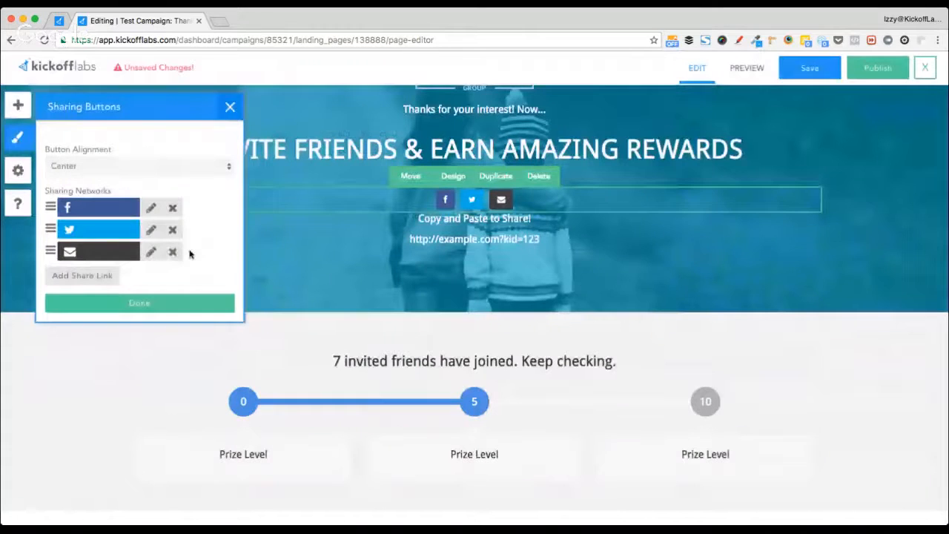
click(183, 298)
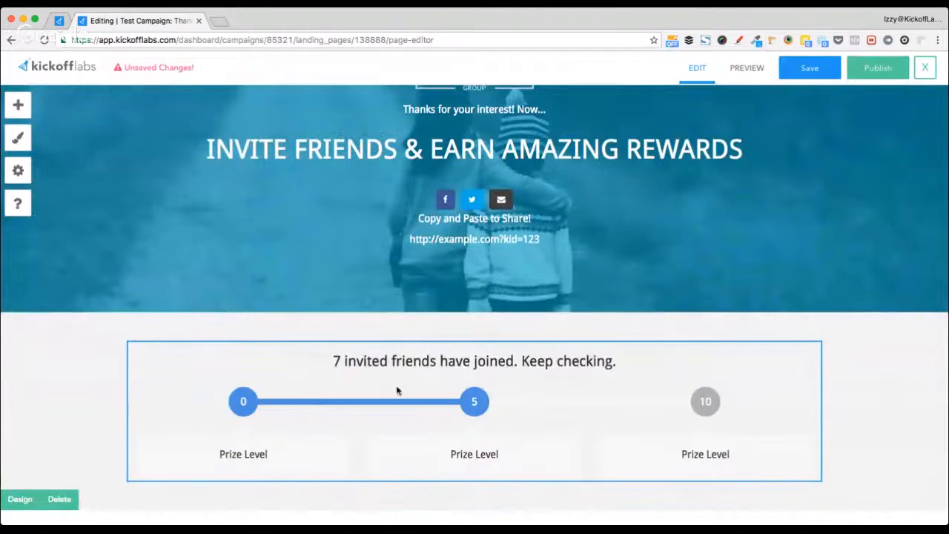
- Open the referral tracker properties, try extra reward levels, and leave Number of Reward Levels at 3
scroll(616, 397, down, 1)
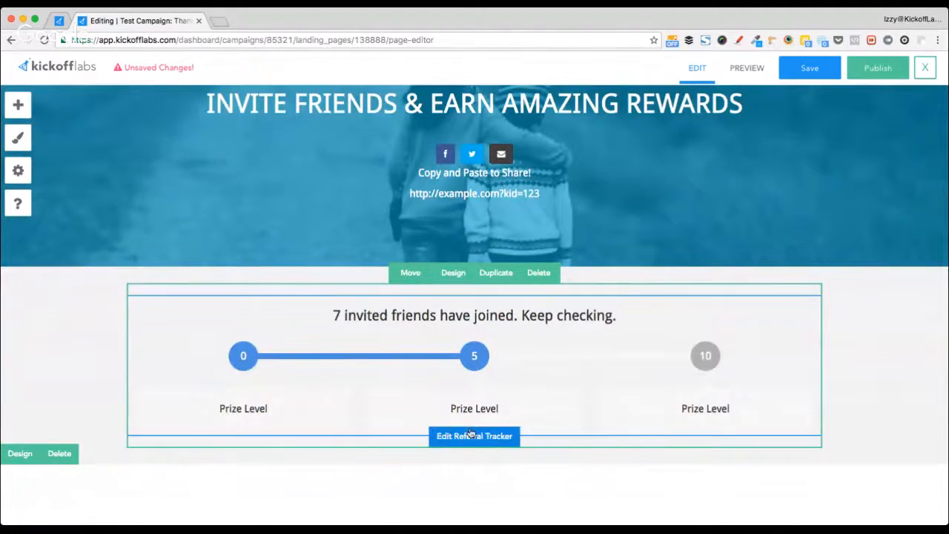
click(468, 437)
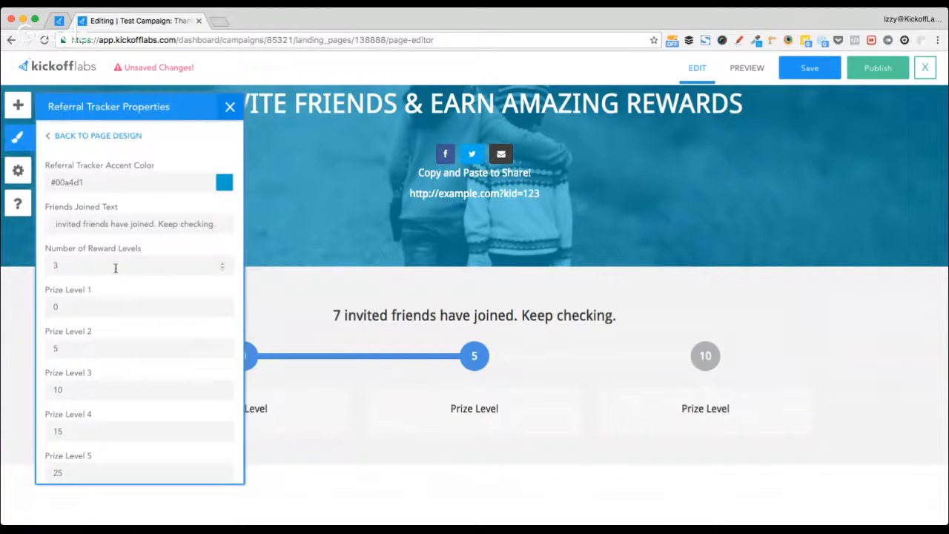
double_click(175, 265)
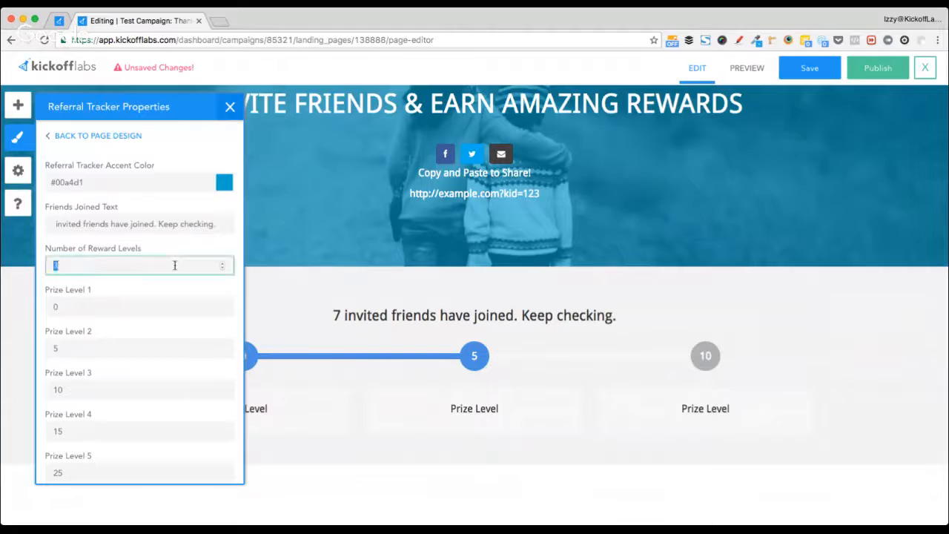
click(223, 264)
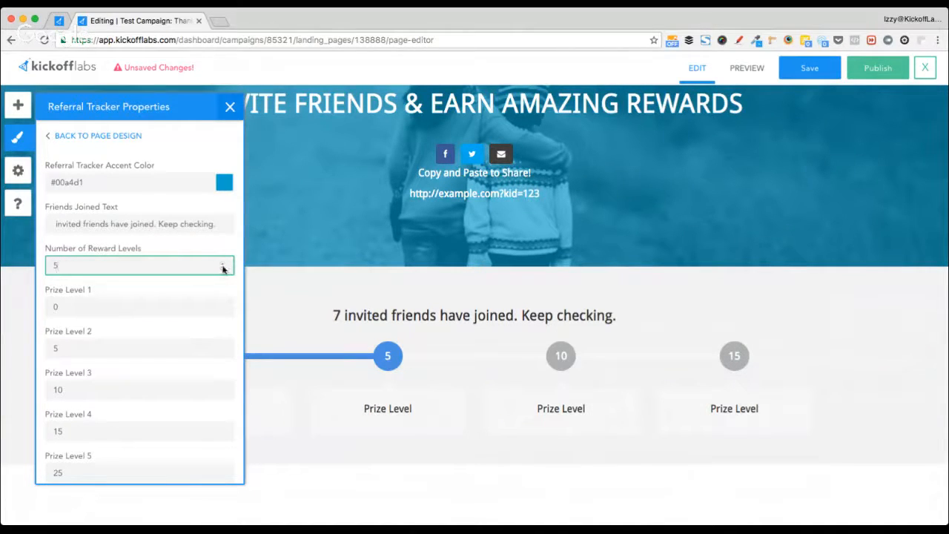
click(223, 268)
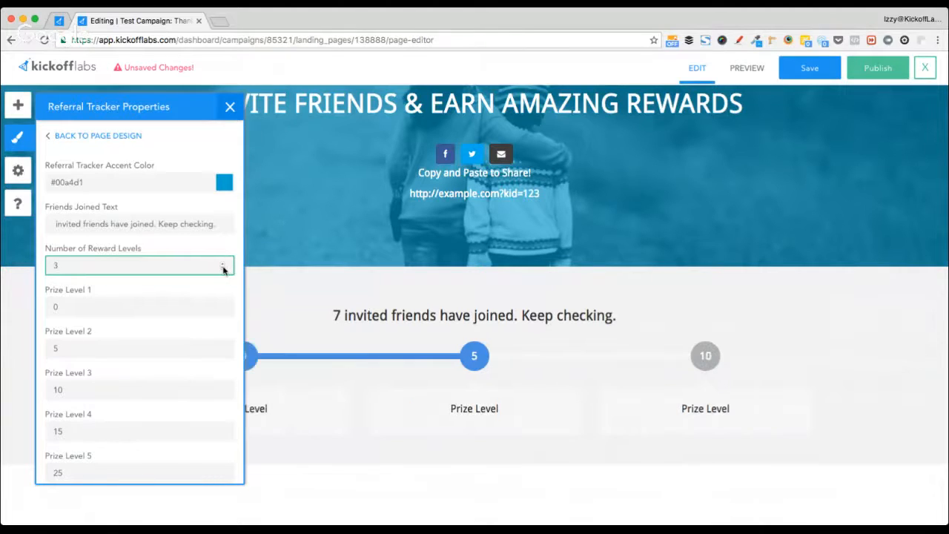
click(223, 265)
click(222, 269)
scroll(104, 365, down, 5)
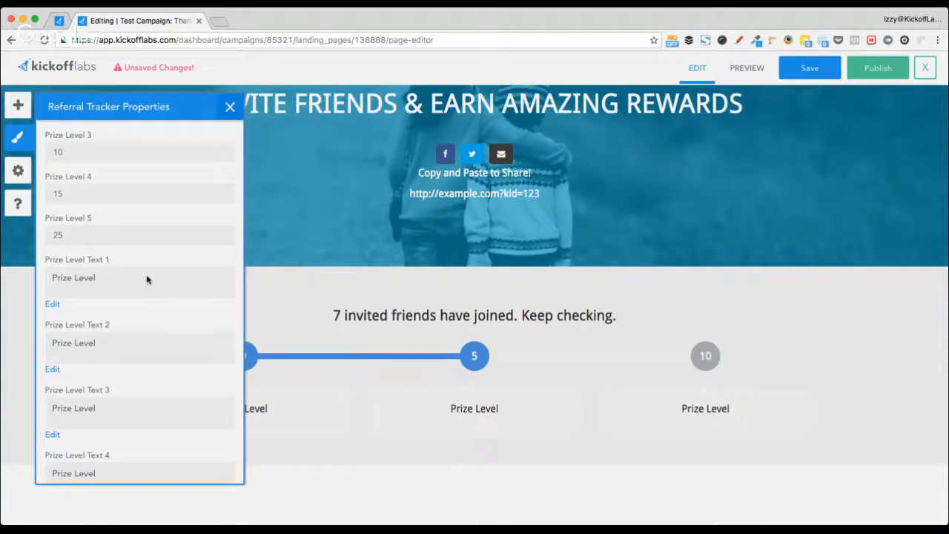
click(146, 279)
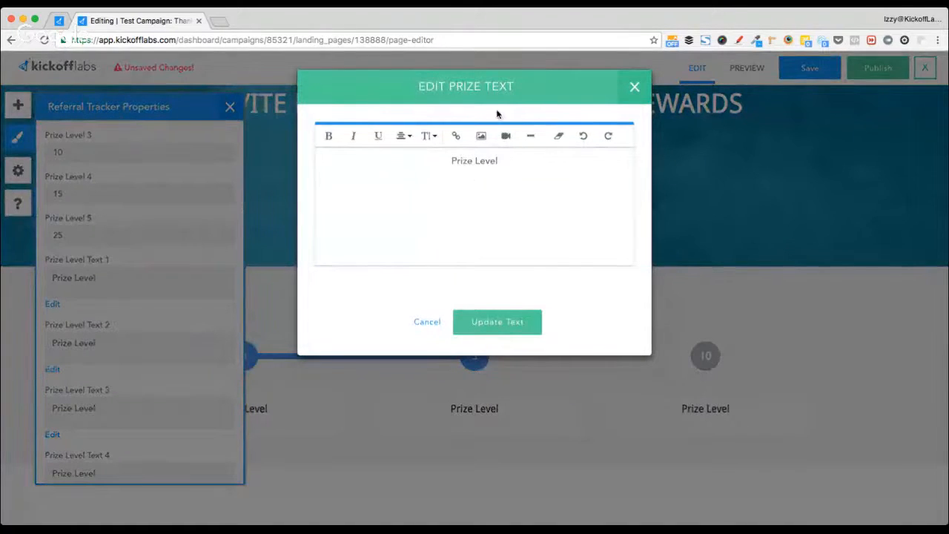
- Insert the checklist-and-pencil image into Prize Level Text 1 and Prize Level Text 2
click(473, 139)
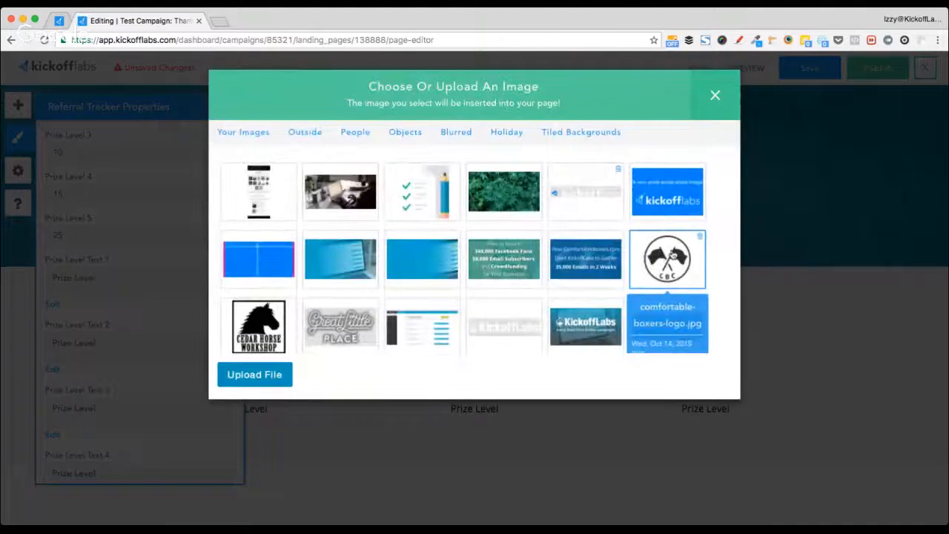
click(439, 195)
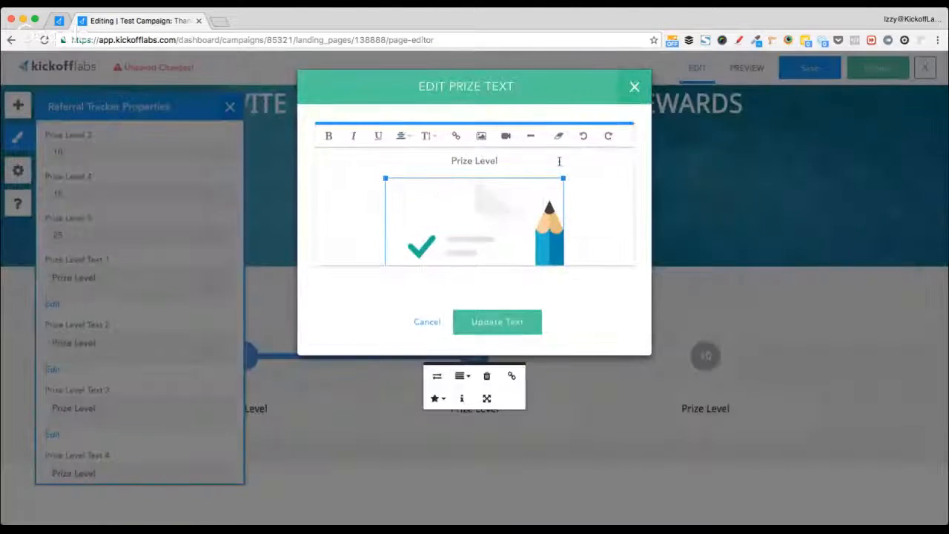
click(493, 322)
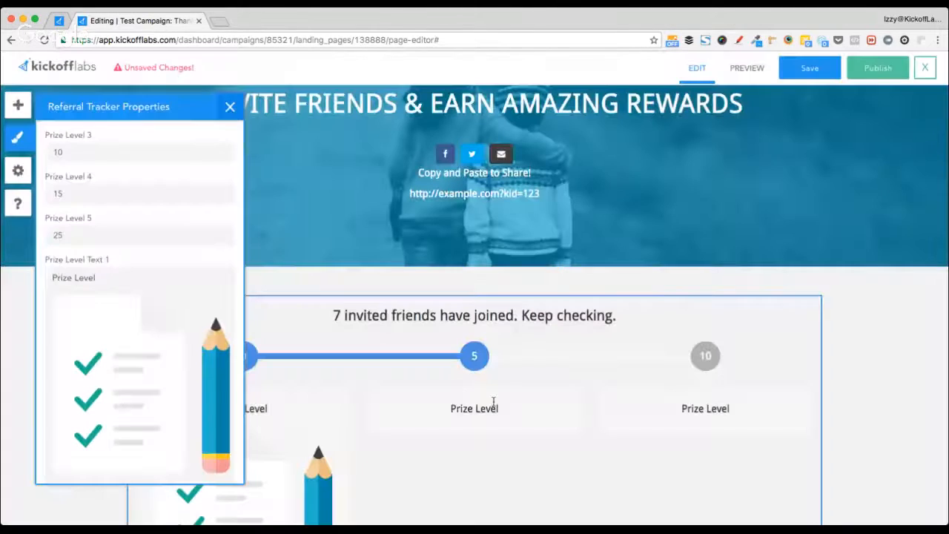
scroll(135, 371, down, 3)
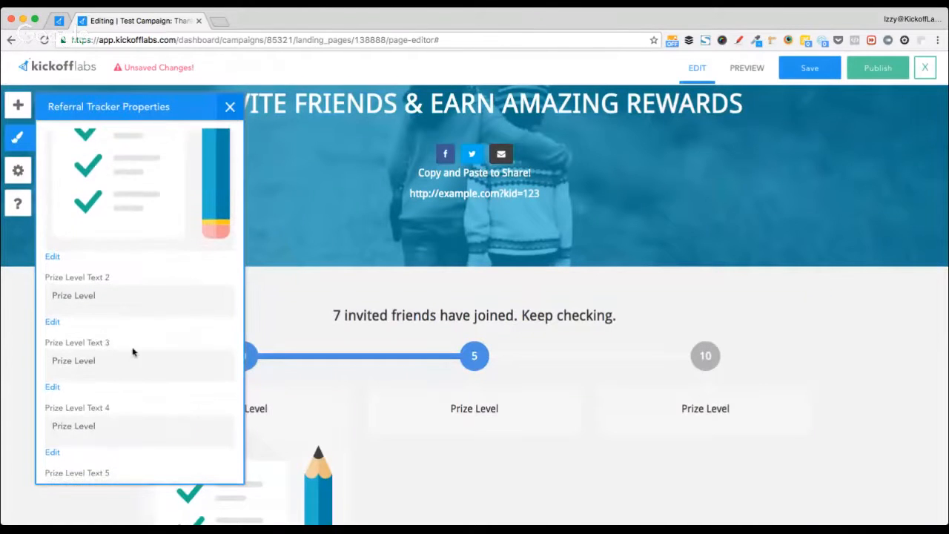
click(151, 298)
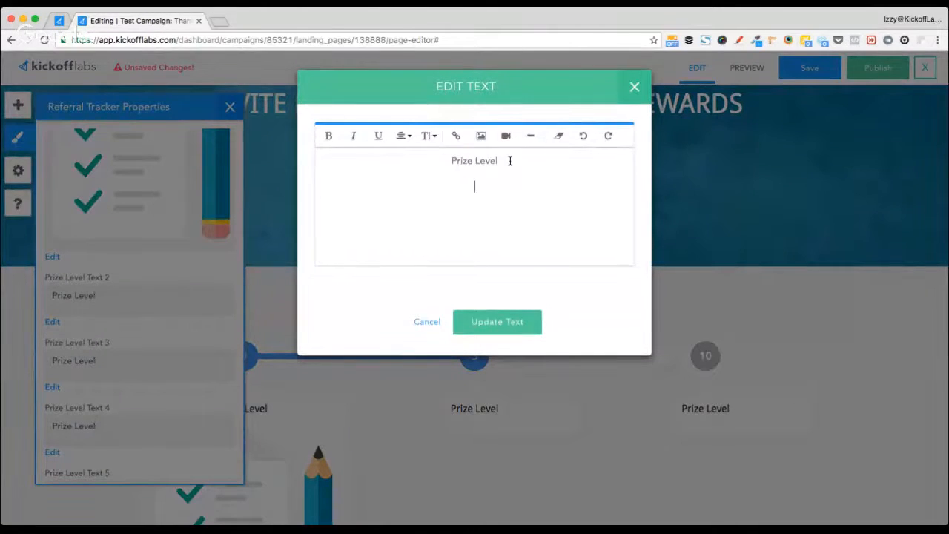
click(481, 136)
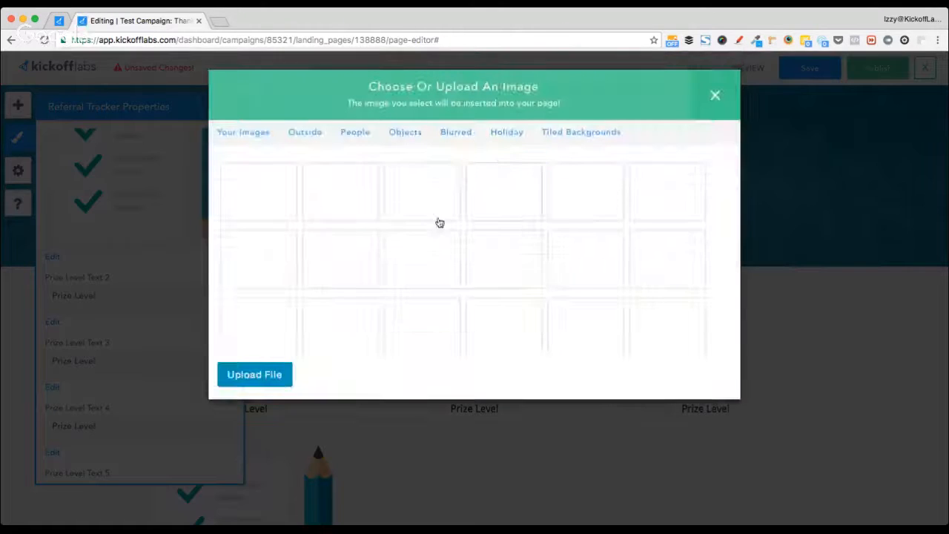
click(410, 197)
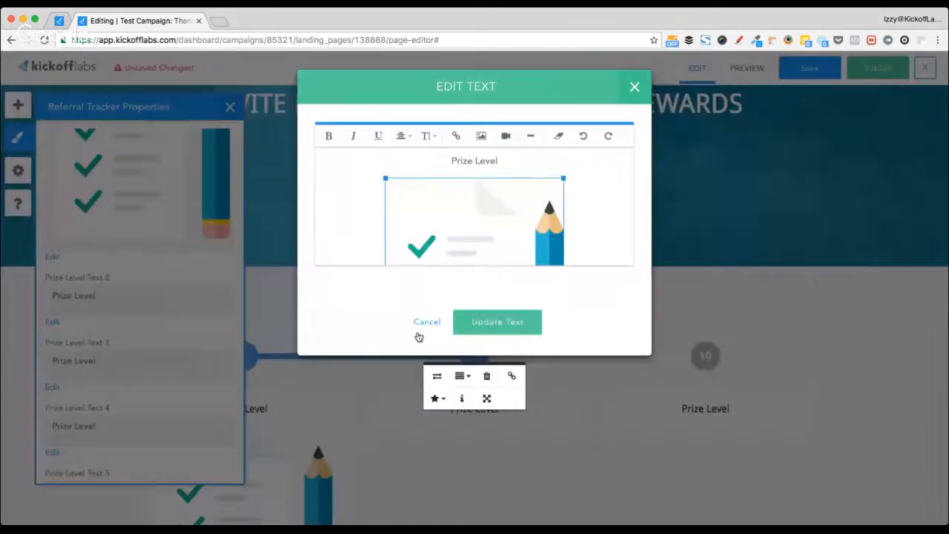
click(491, 330)
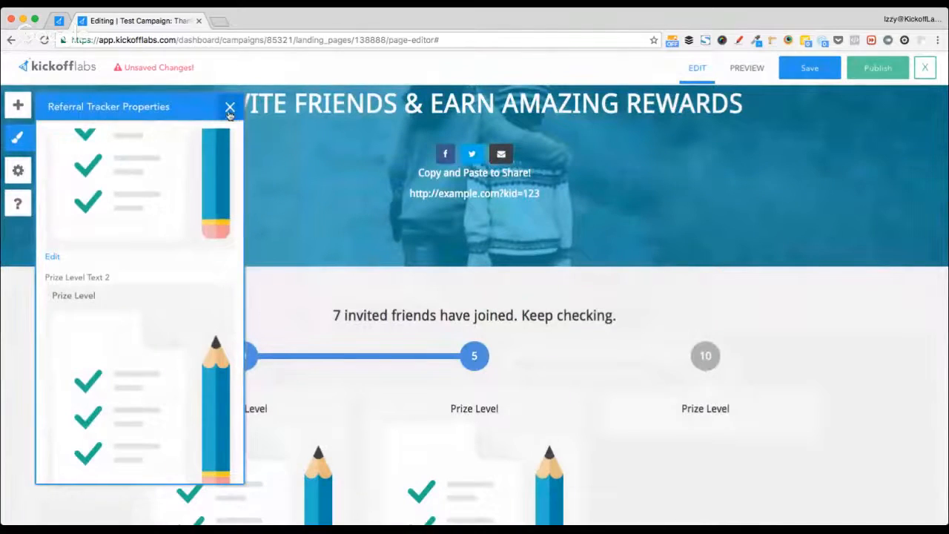
- Finish editing the referral tracker and save the Thank You Page as a draft
click(229, 108)
scroll(178, 272, down, 3)
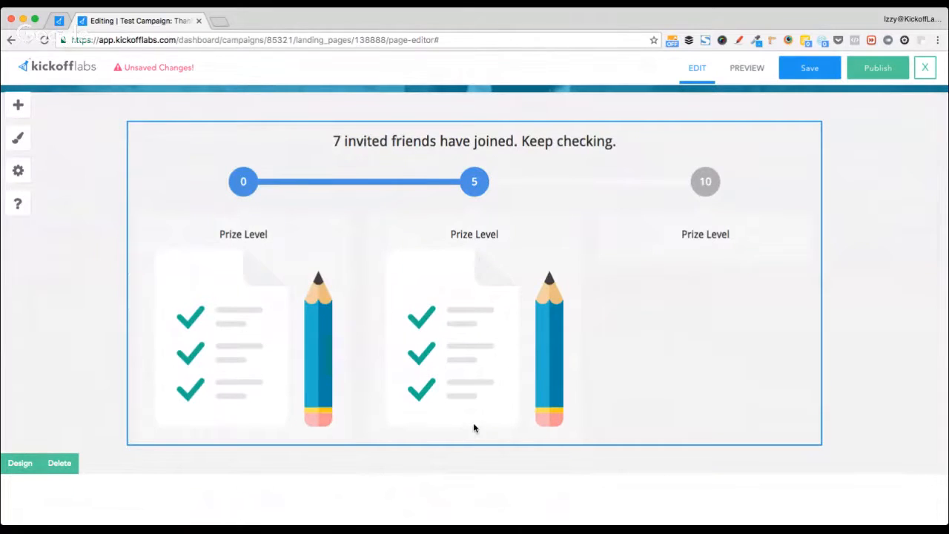
click(475, 447)
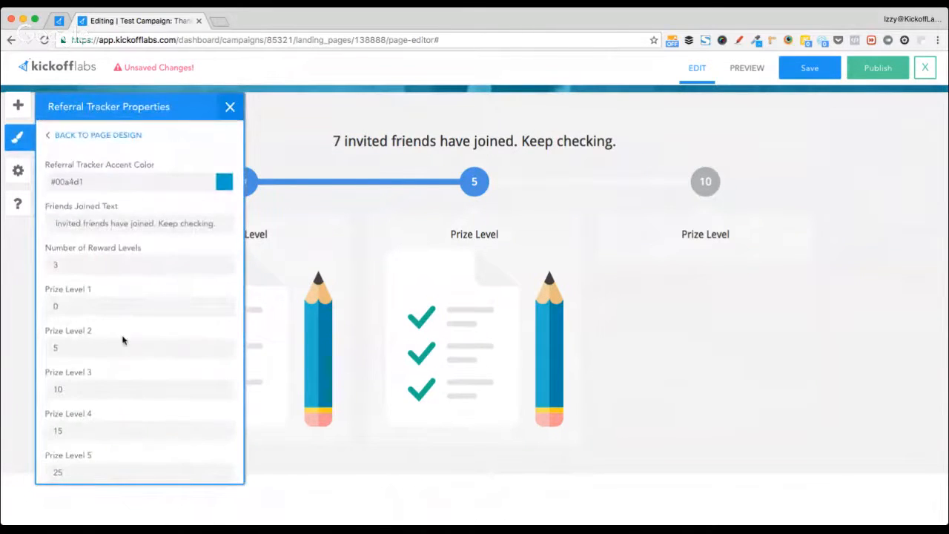
scroll(123, 338, down, 10)
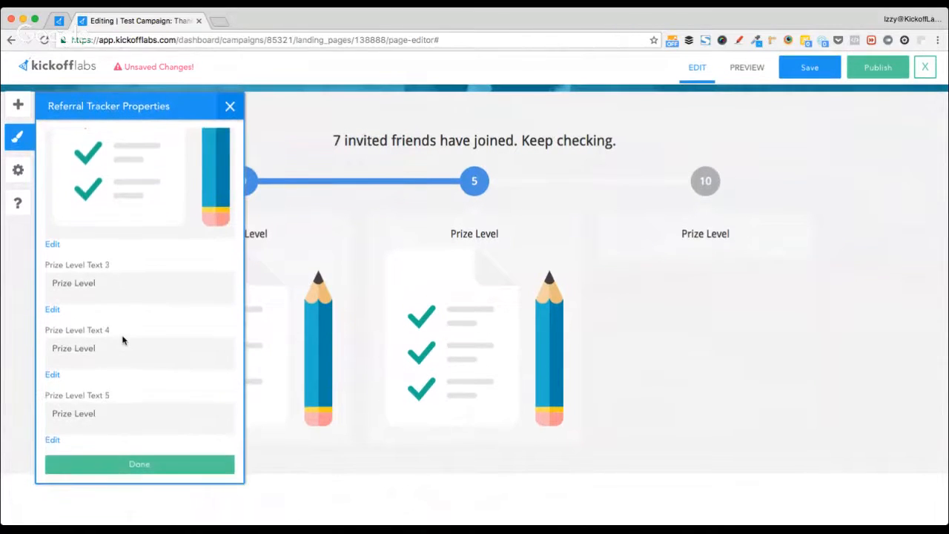
scroll(123, 339, up, 15)
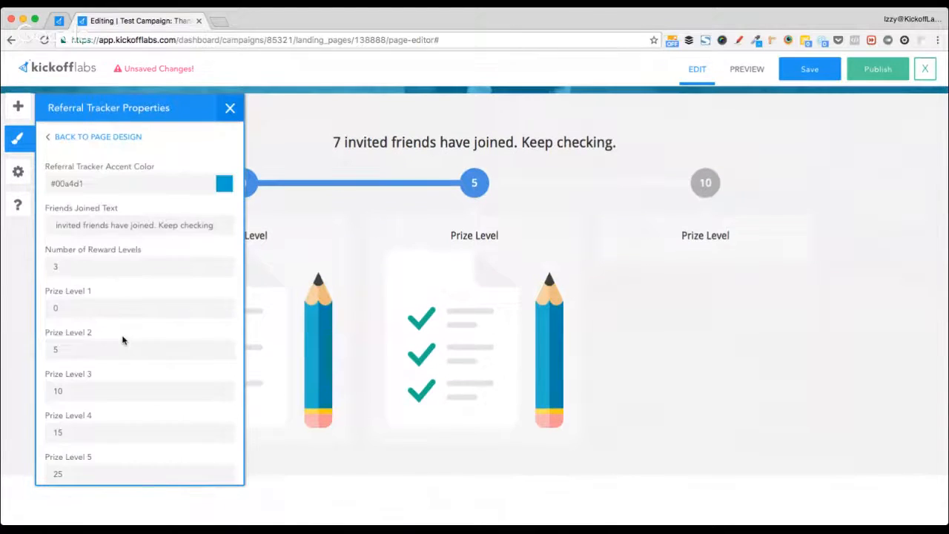
scroll(126, 311, down, 4)
scroll(127, 308, down, 5)
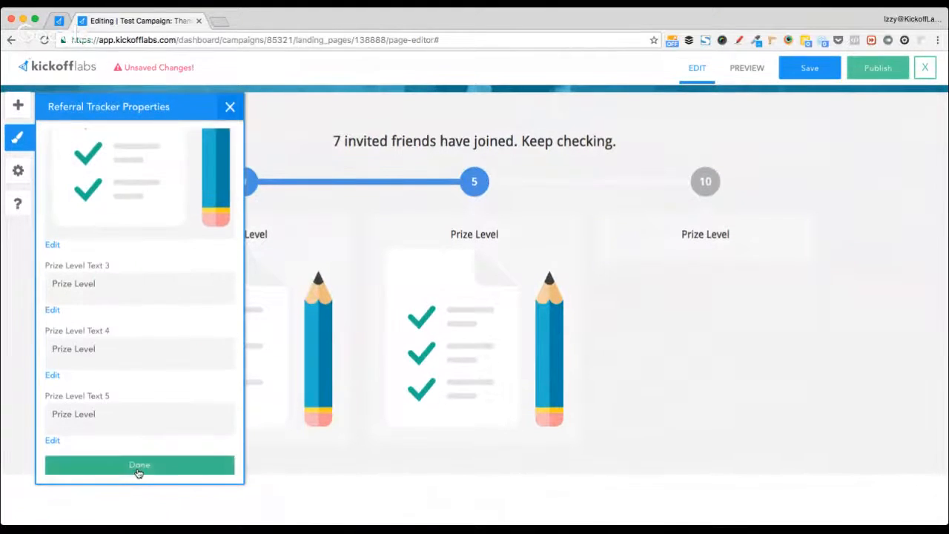
click(135, 471)
scroll(899, 255, up, 5)
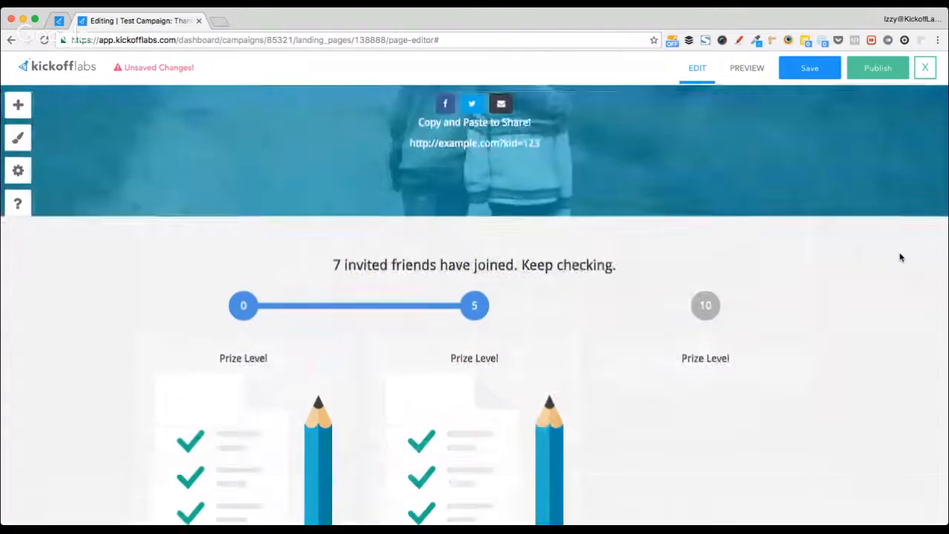
scroll(900, 256, down, 10)
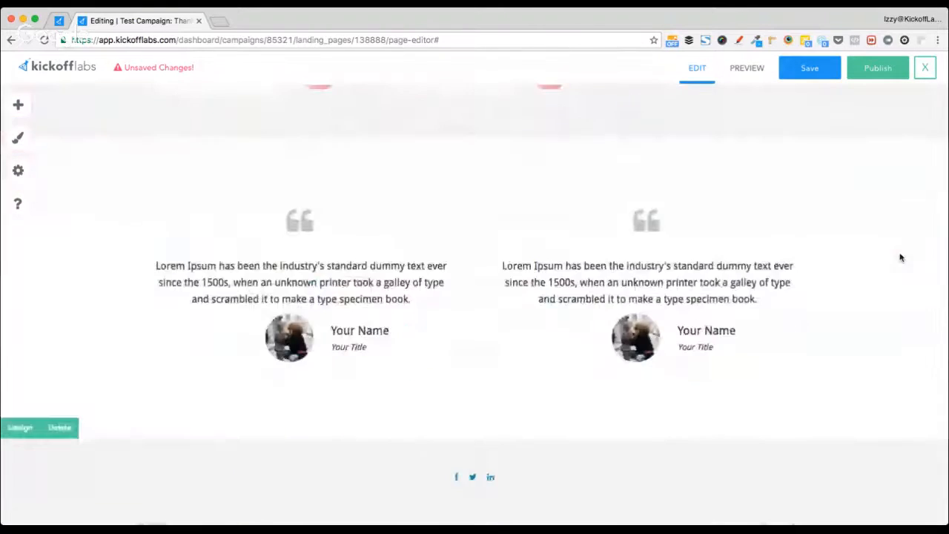
scroll(900, 256, up, 10)
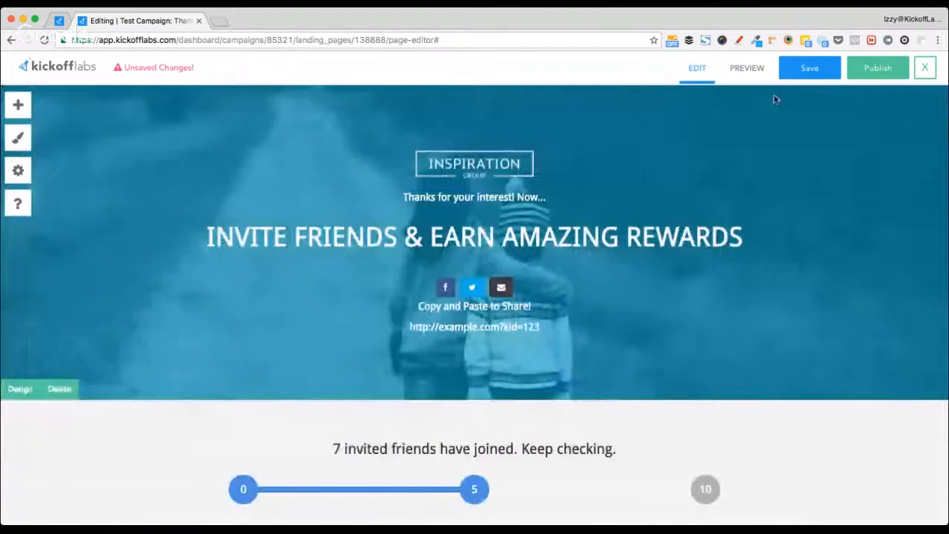
click(793, 70)
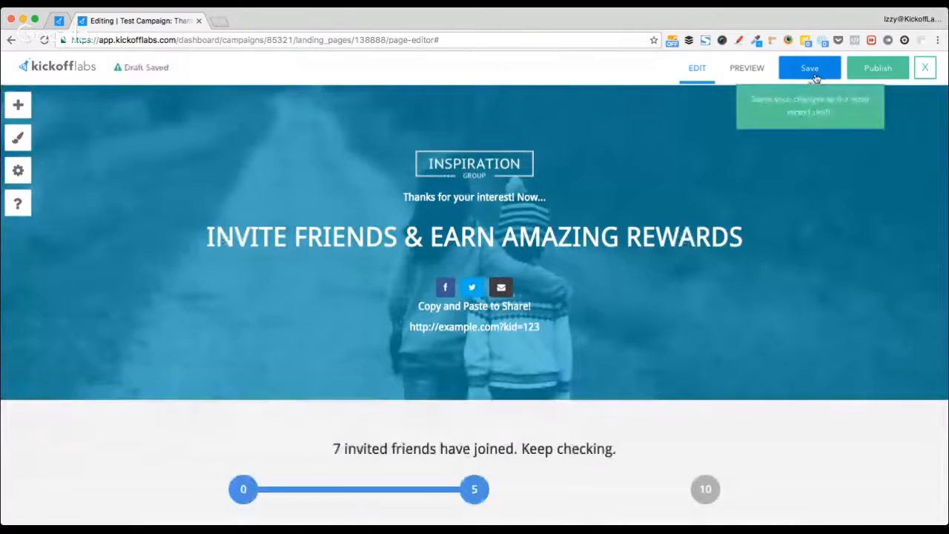
- Publish the Thank You Page on the custom domain with the path my-thank-you-page
click(885, 75)
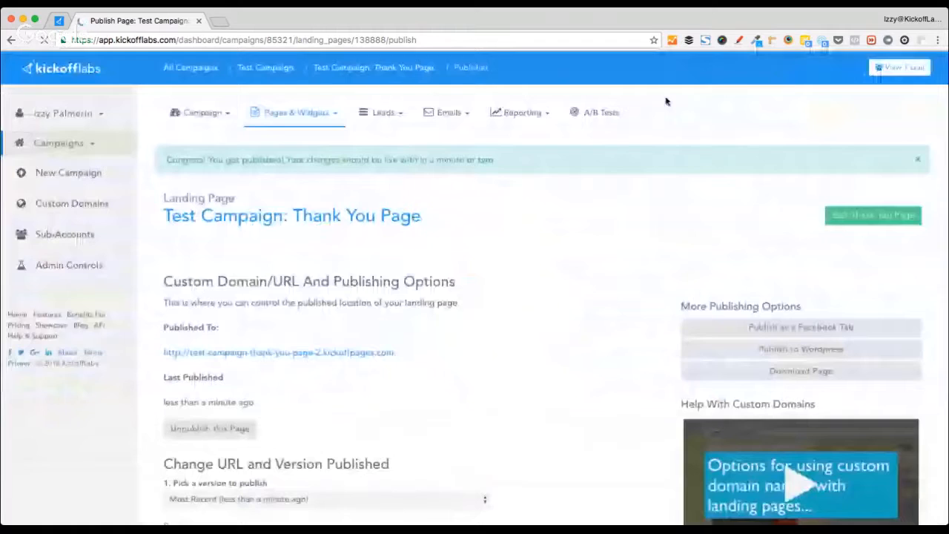
scroll(396, 366, down, 5)
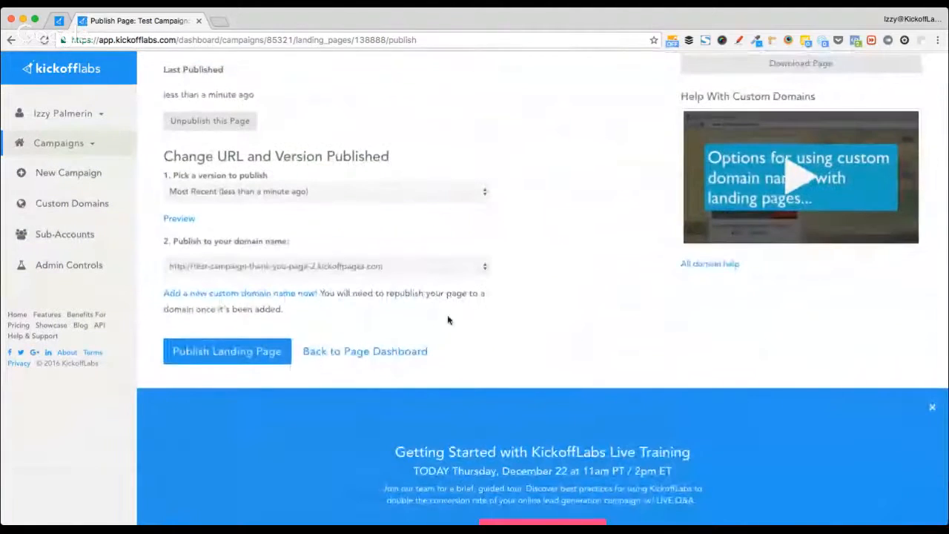
scroll(247, 333, up, 5)
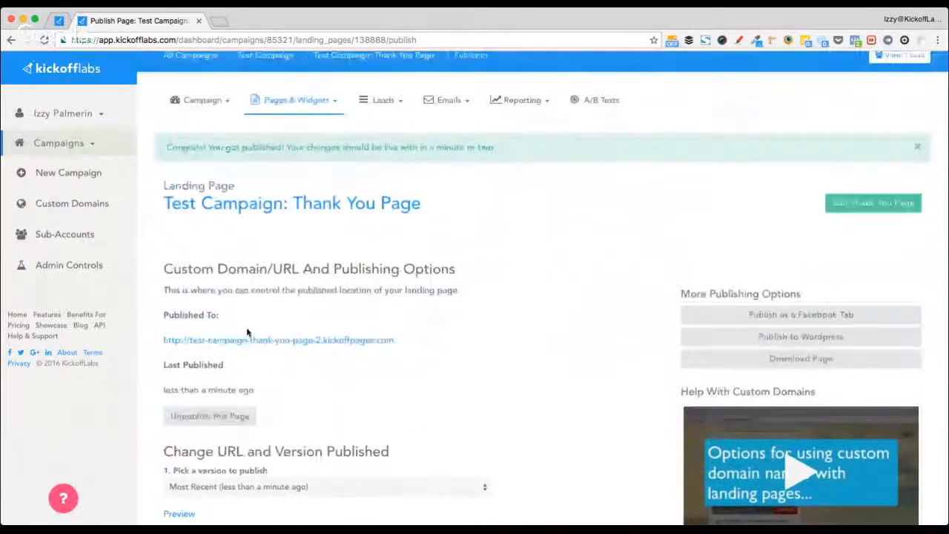
scroll(307, 383, down, 3)
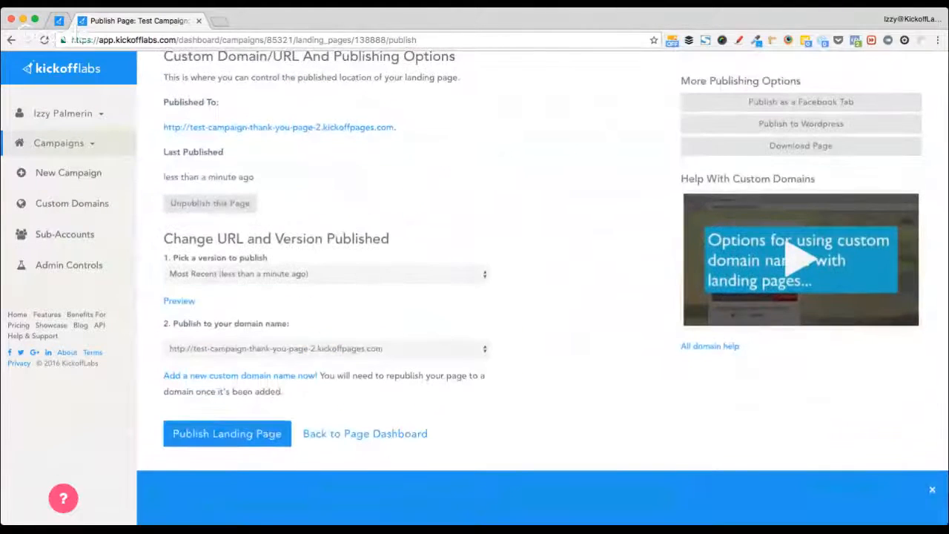
click(326, 274)
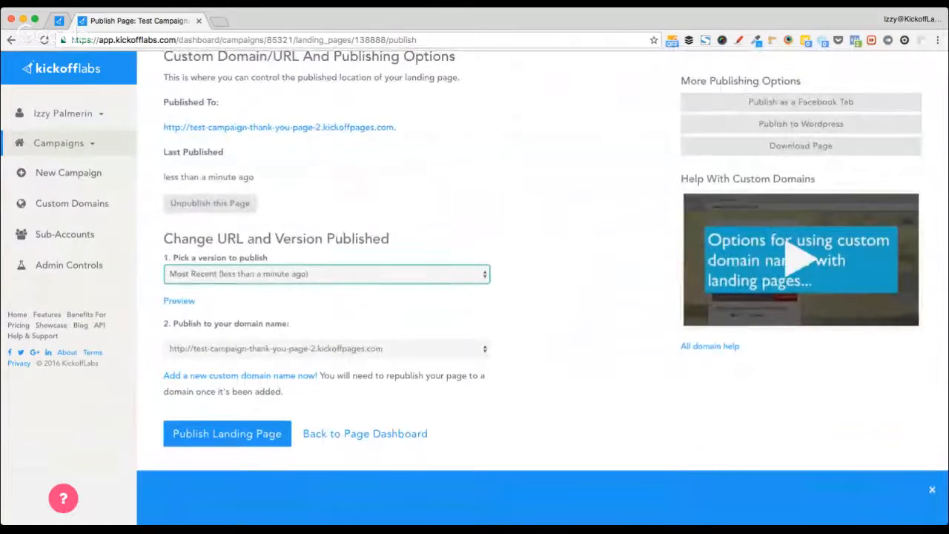
click(291, 350)
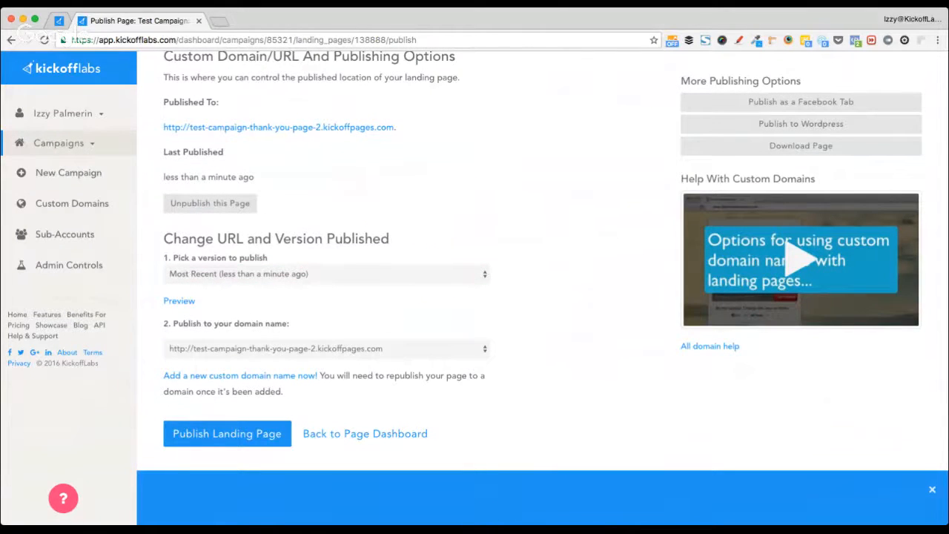
click(217, 364)
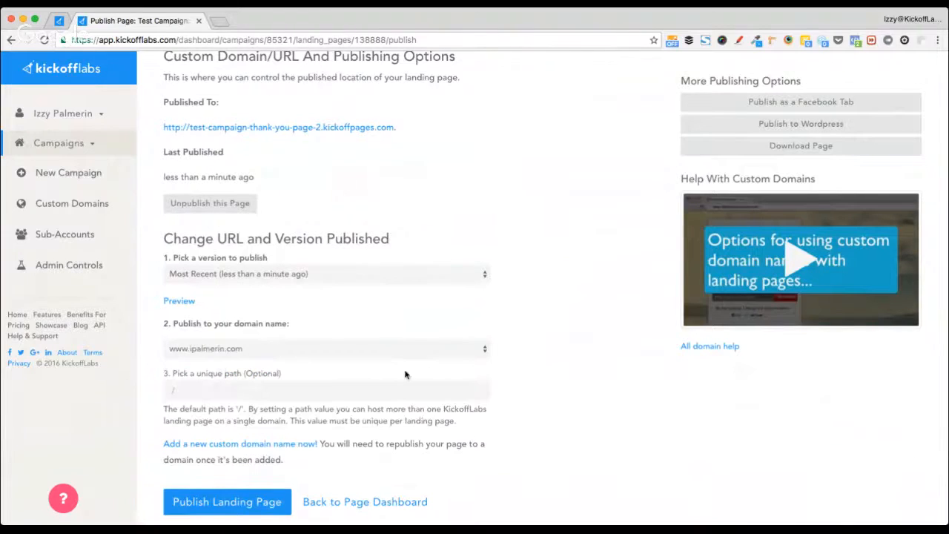
click(209, 393)
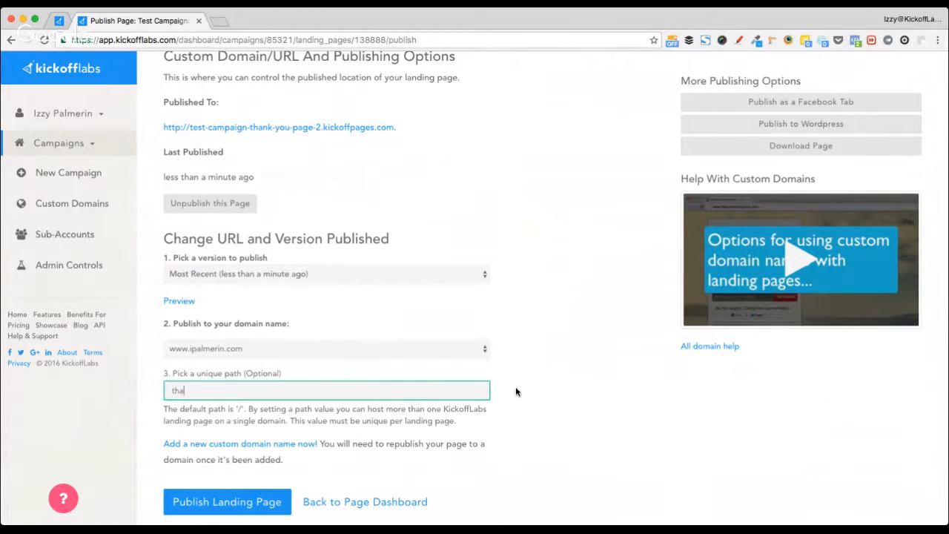
key(super+a)
text(my thank)
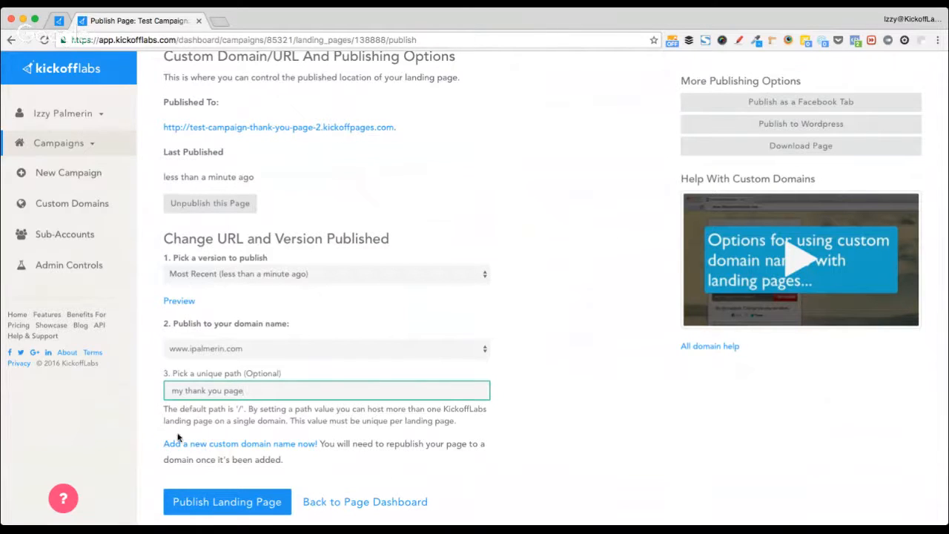
click(232, 501)
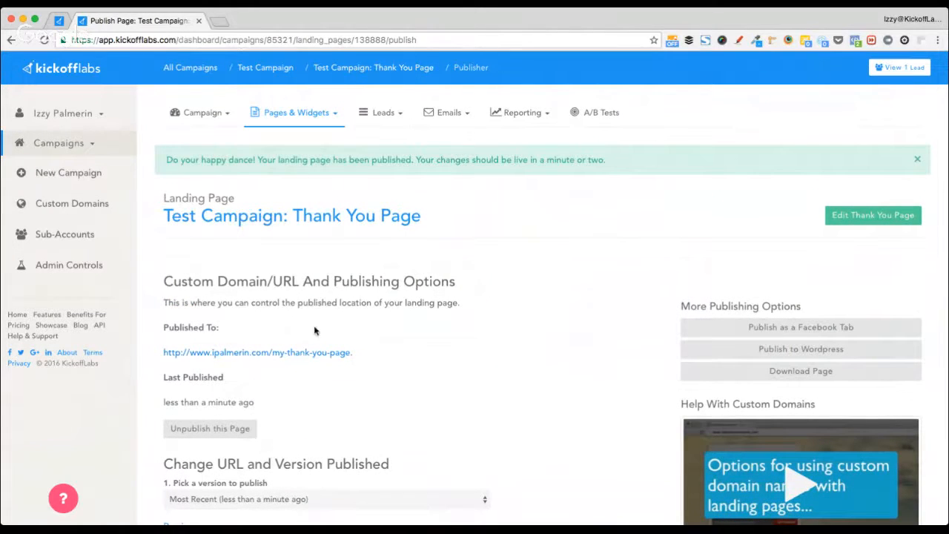
- Open the live landing page and submit a test signup with an email address and number
click(262, 68)
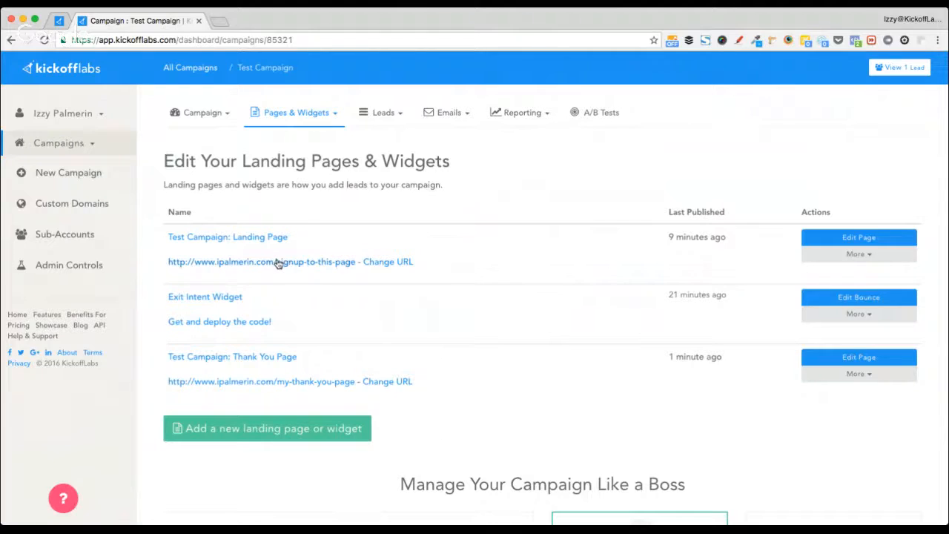
click(278, 262)
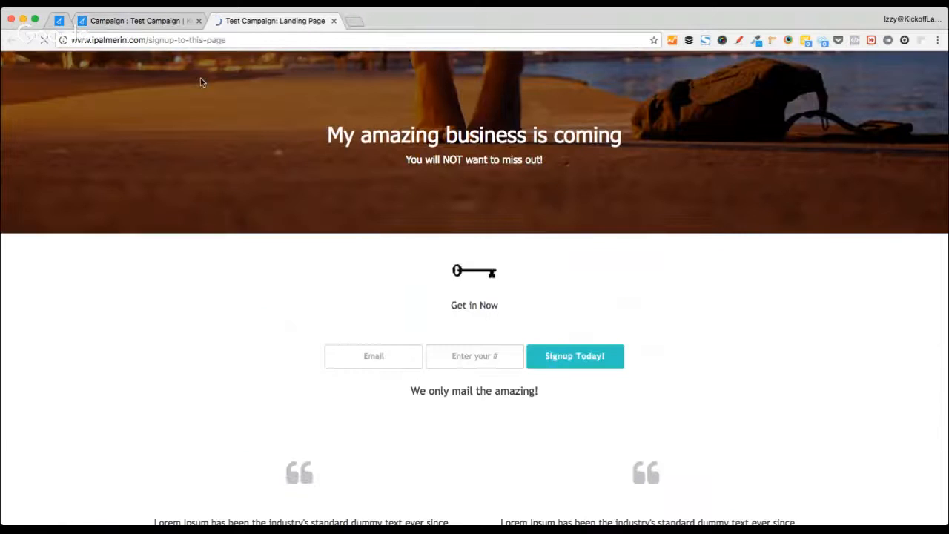
key(Tab)
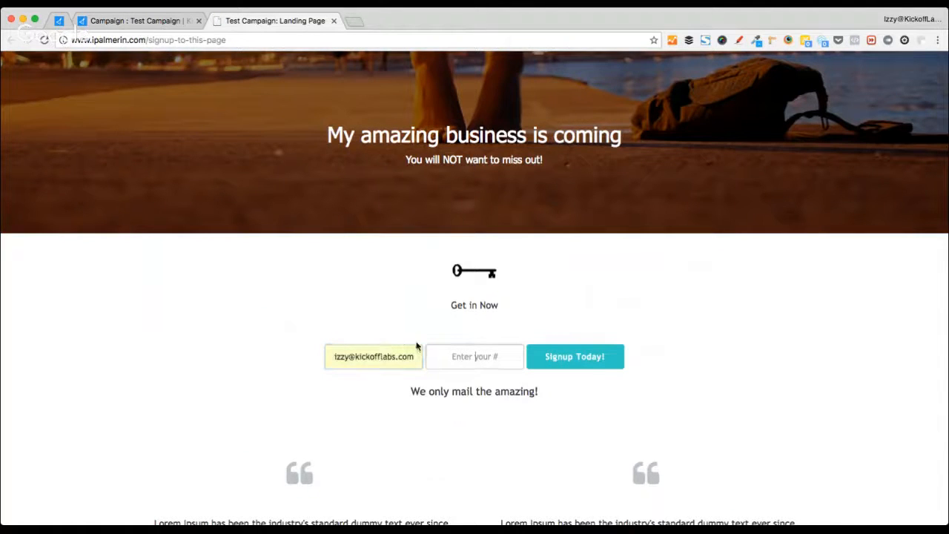
text(6116)
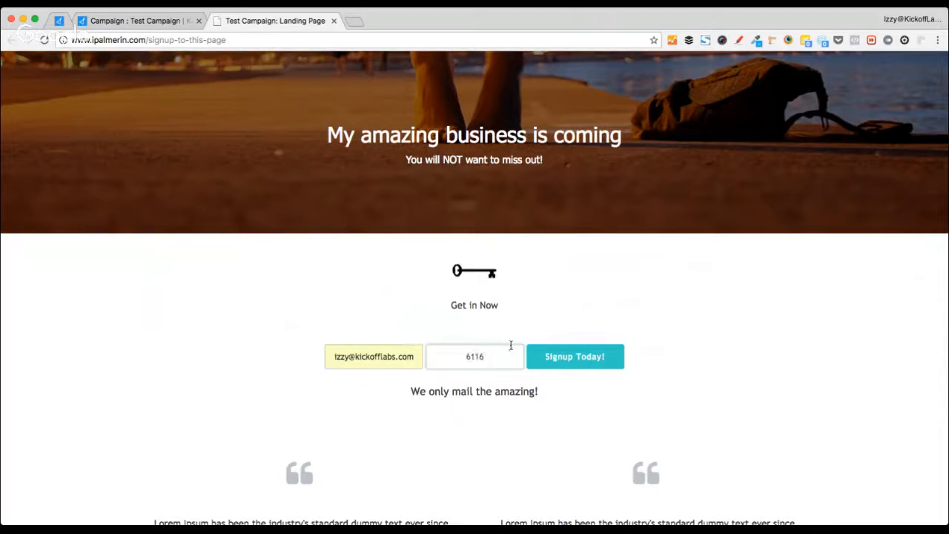
click(553, 357)
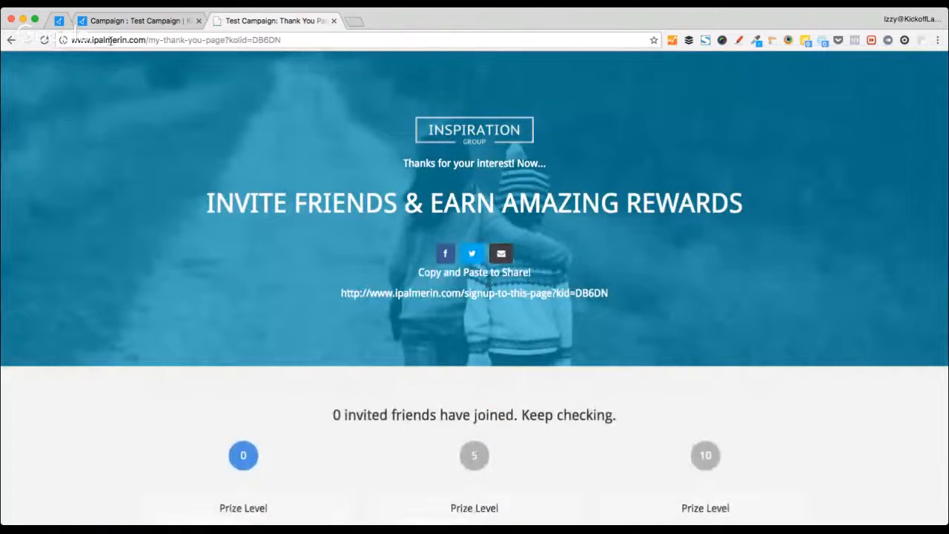
- Review the resulting thank-you page and its web address, then close that tab
drag(145, 42, 226, 42)
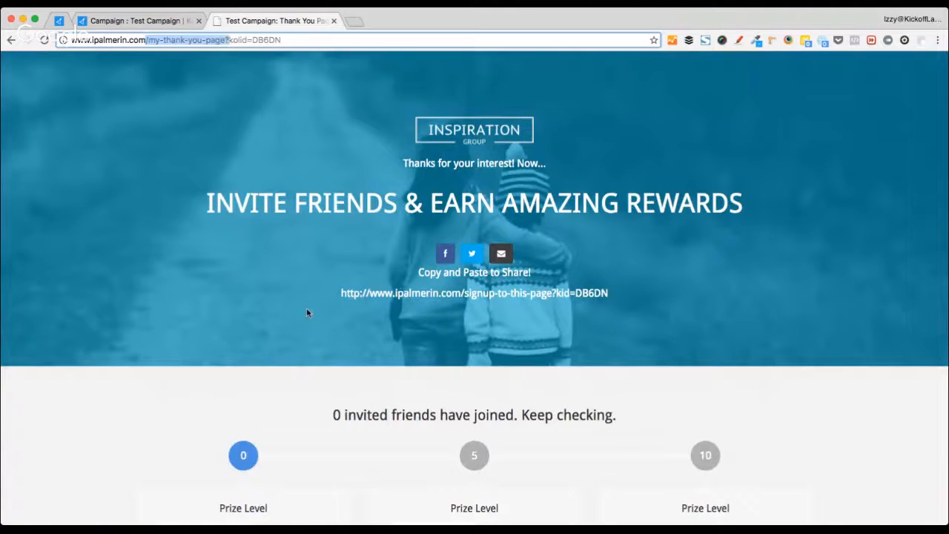
click(406, 321)
scroll(140, 253, down, 5)
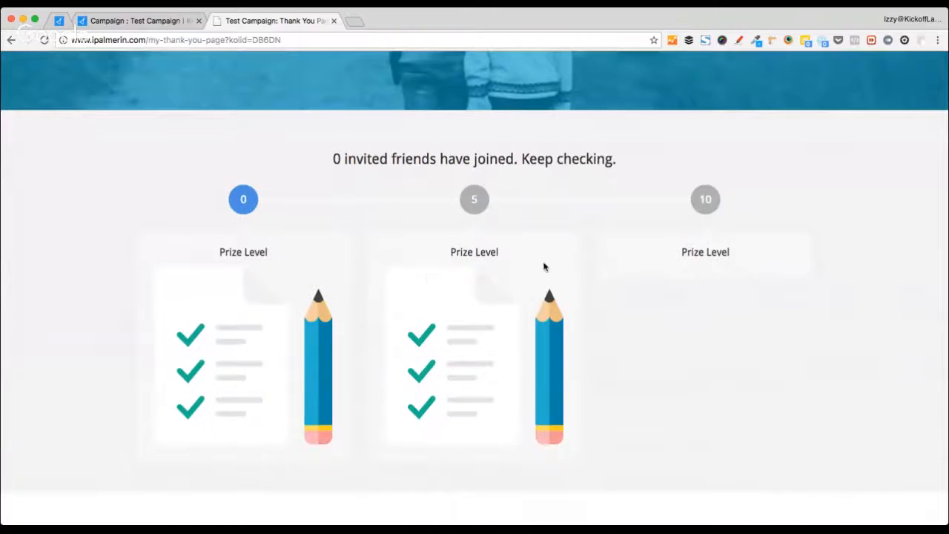
scroll(662, 358, down, 8)
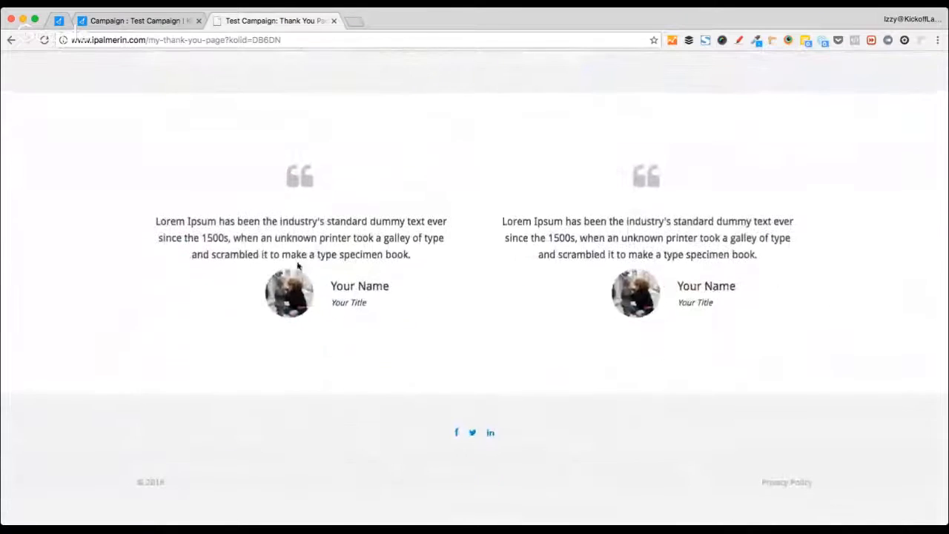
scroll(559, 254, up, 15)
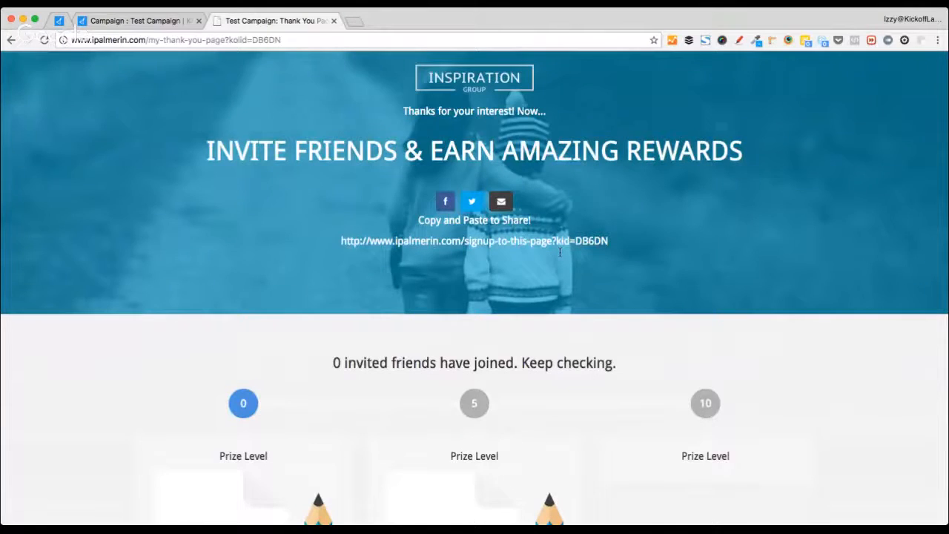
click(334, 21)
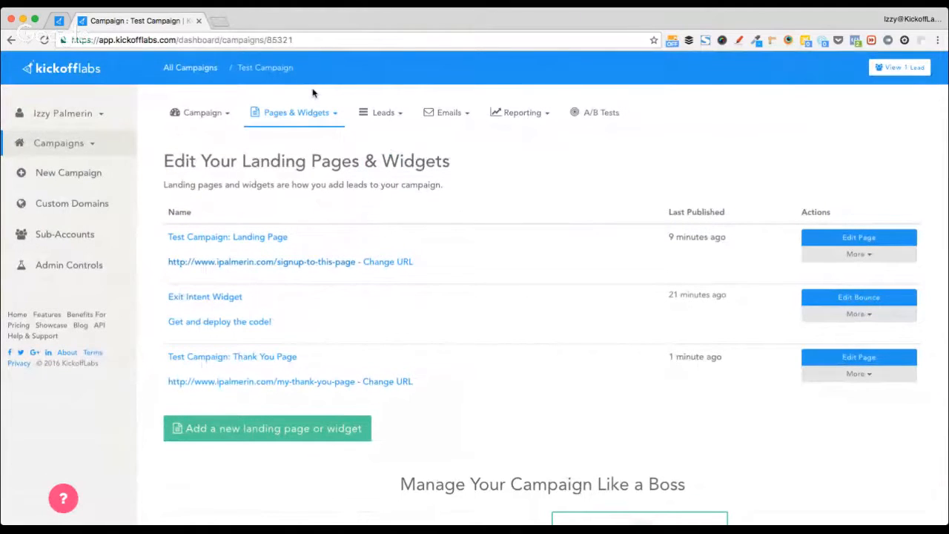
- Open the live signup page in a new tab, look through it, and return to the Campaign tab
click(308, 262)
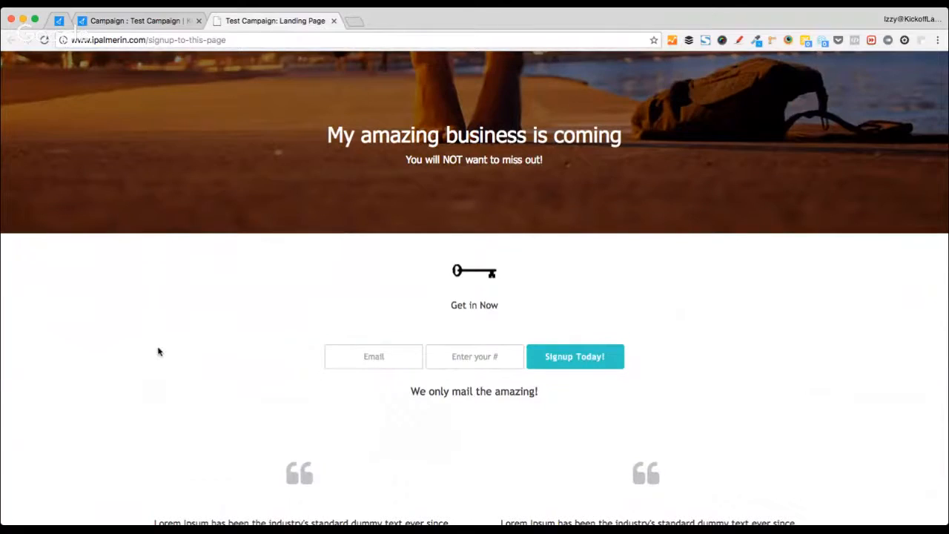
scroll(159, 349, down, 3)
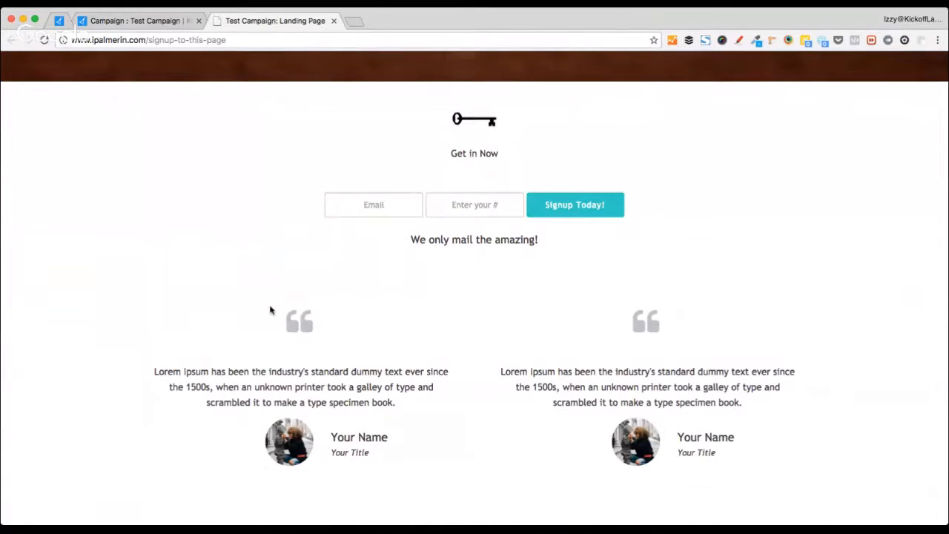
scroll(225, 302, up, 3)
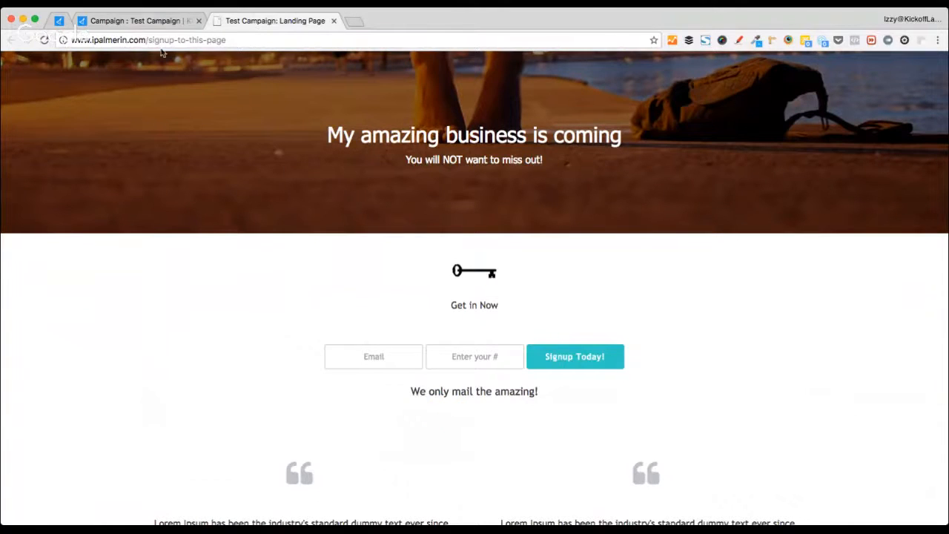
click(177, 22)
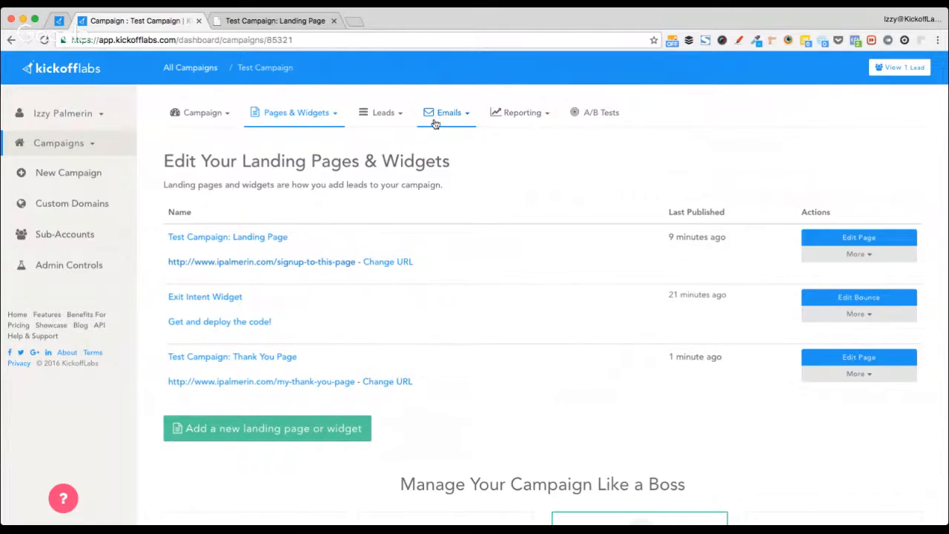
- Open Test Campaign's Emails dropdown to list the email setup options
click(435, 120)
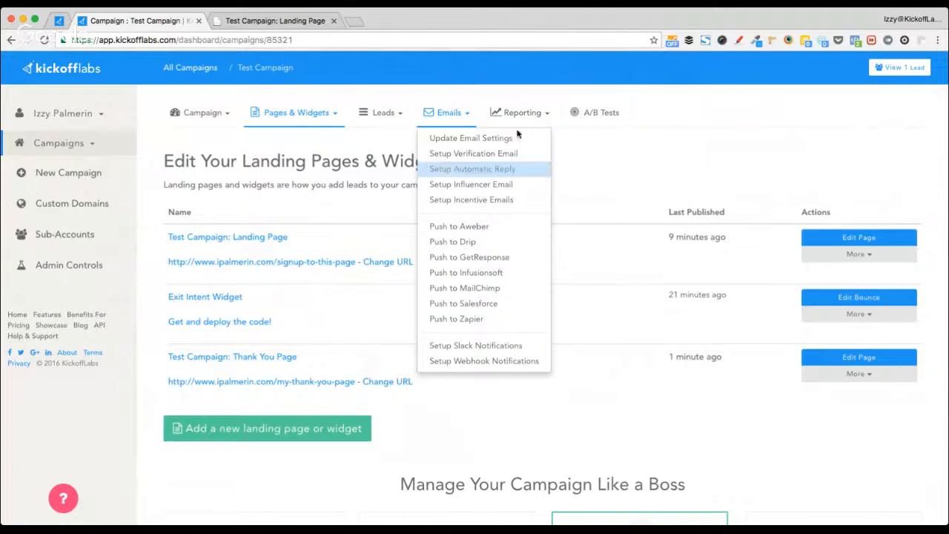
- Browse the general, influencer and automatic reply email settings pages
click(511, 139)
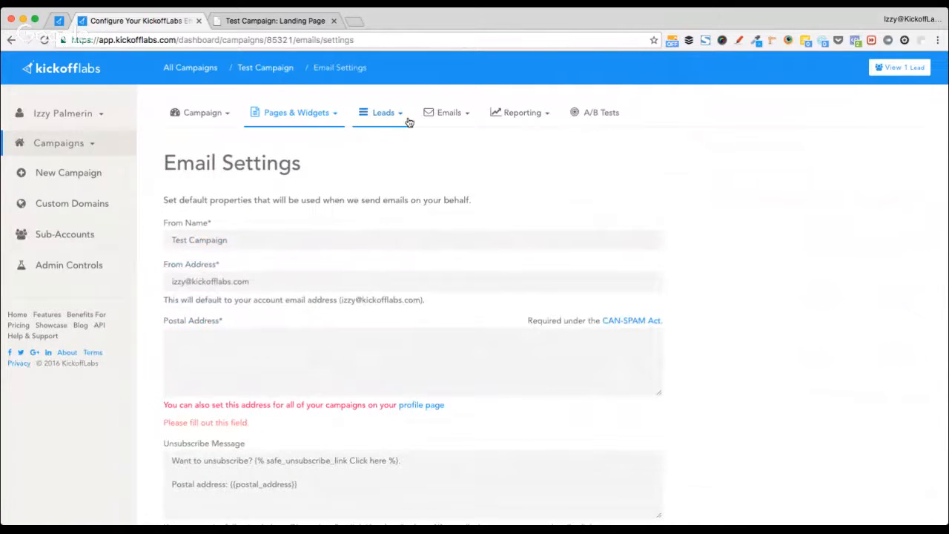
drag(158, 171, 310, 168)
click(446, 112)
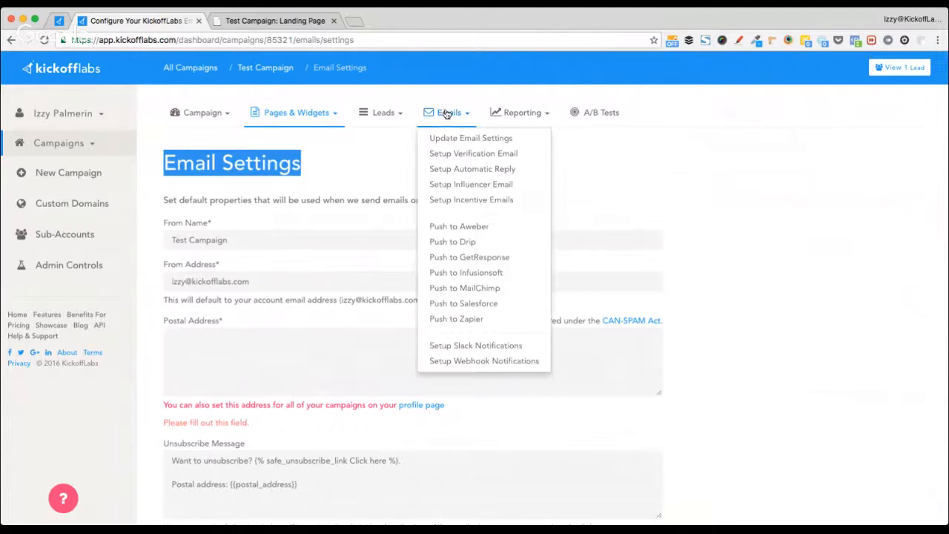
click(478, 183)
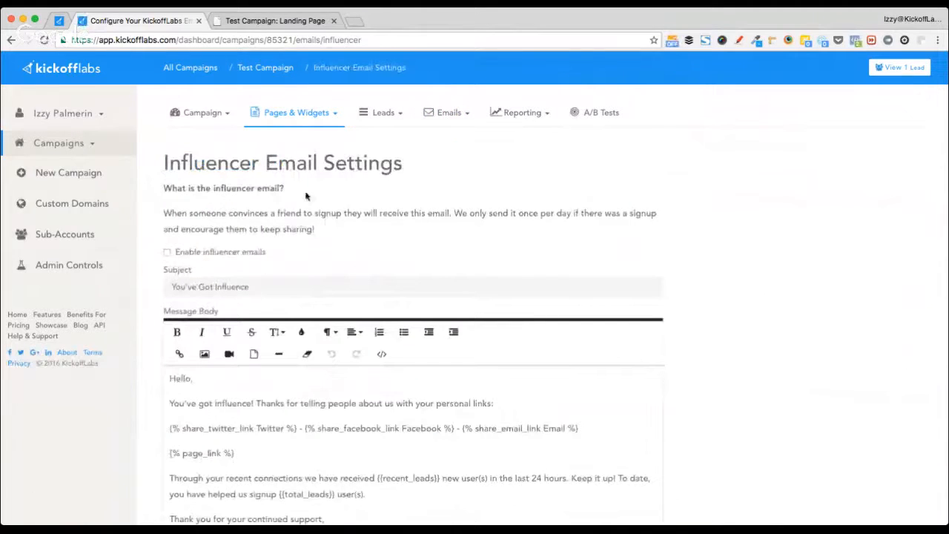
click(448, 112)
click(468, 168)
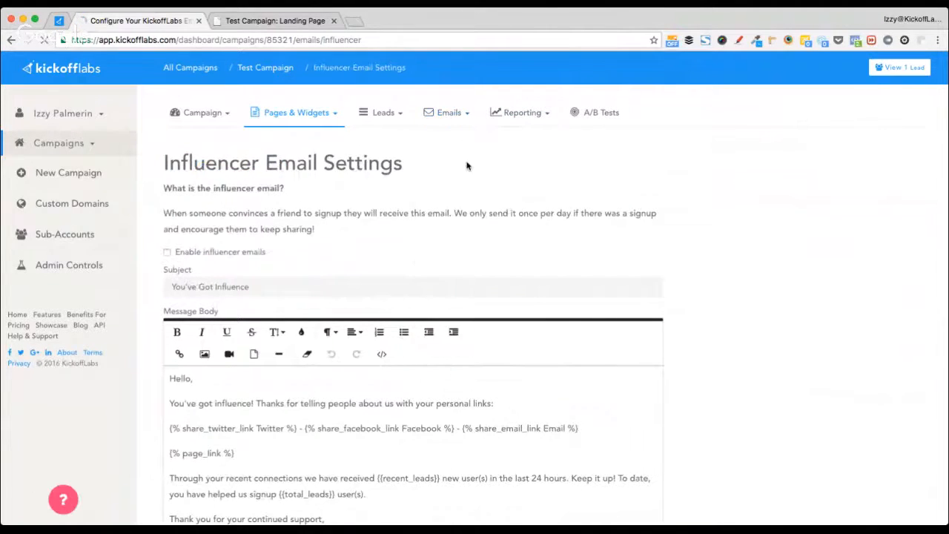
click(441, 114)
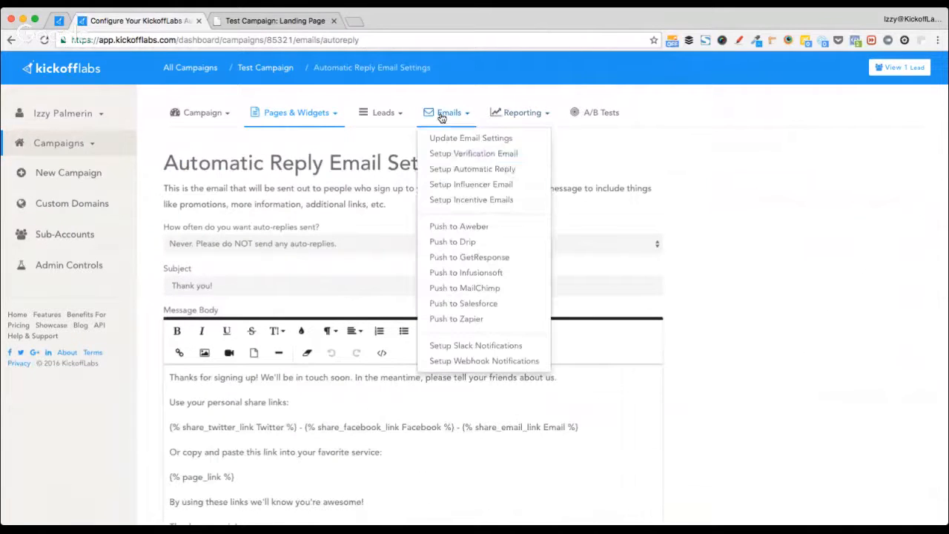
click(477, 140)
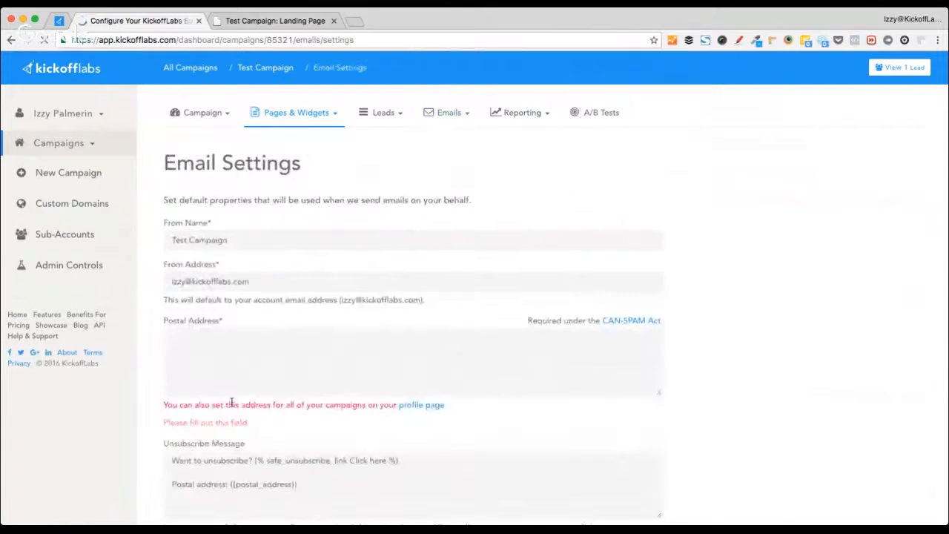
- Enter '123' as the required postal address and save the email settings
click(252, 367)
text(123)
scroll(252, 367, down, 8)
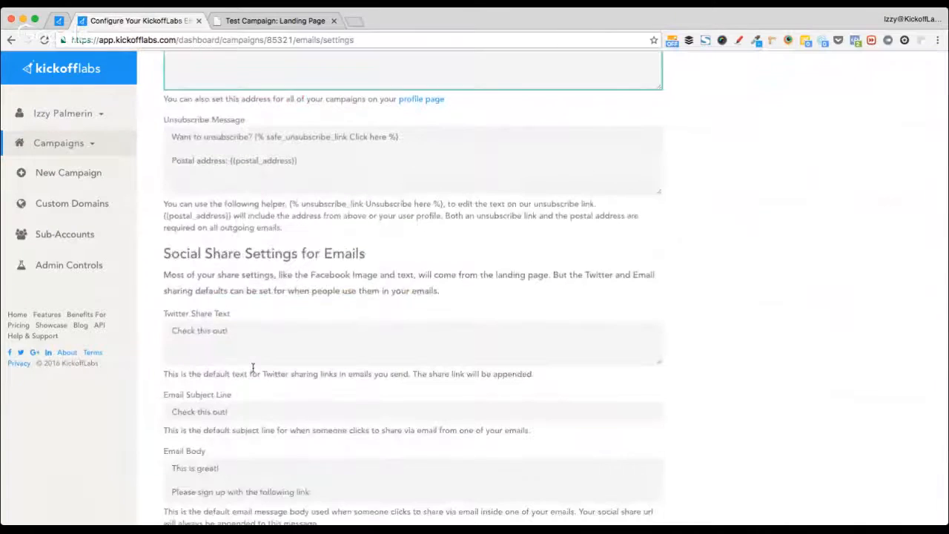
scroll(252, 367, down, 8)
click(235, 316)
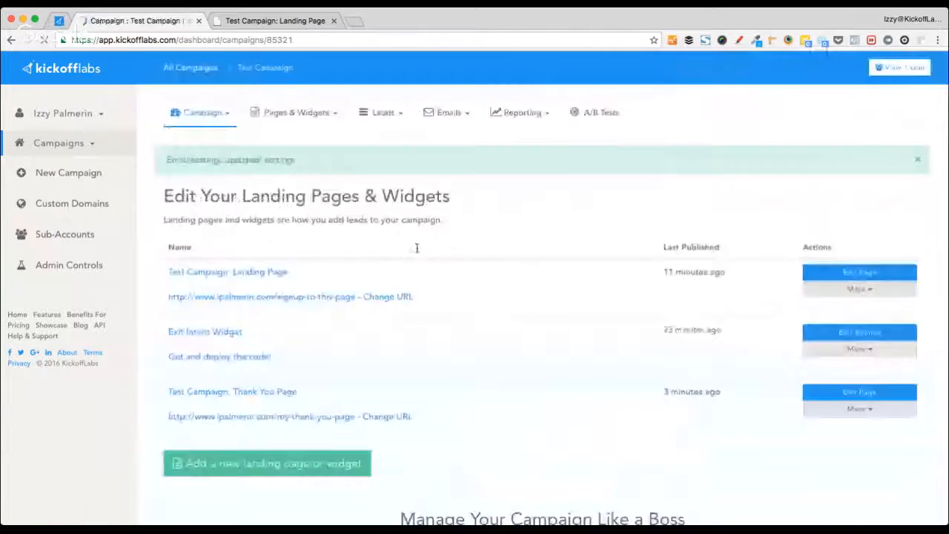
- Check the saved postal address in general settings, then go to Setup Verification Email
click(449, 112)
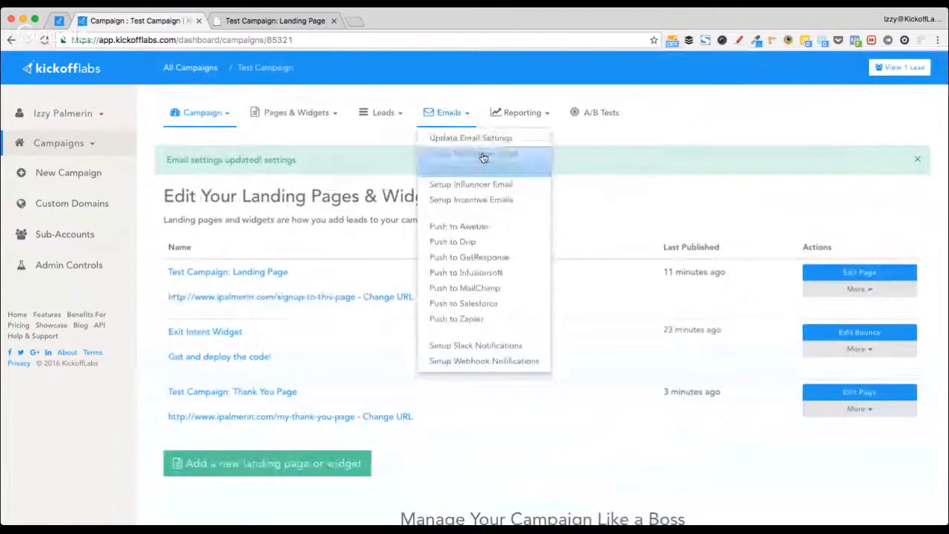
click(491, 141)
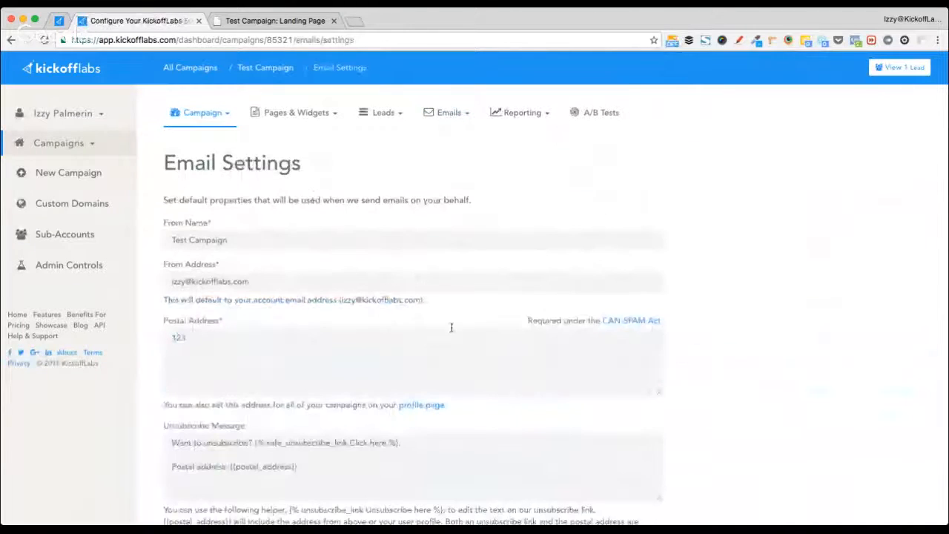
drag(164, 321, 227, 320)
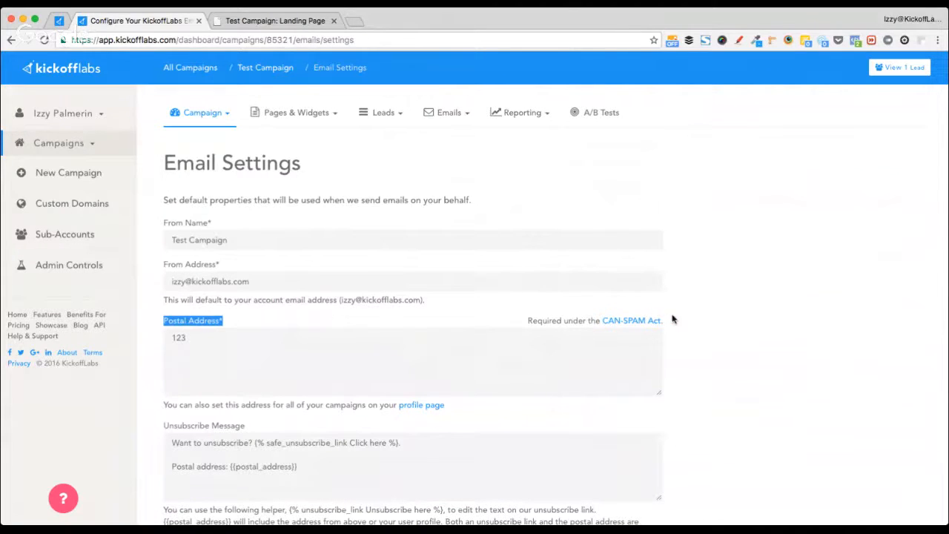
click(312, 352)
key(super+a)
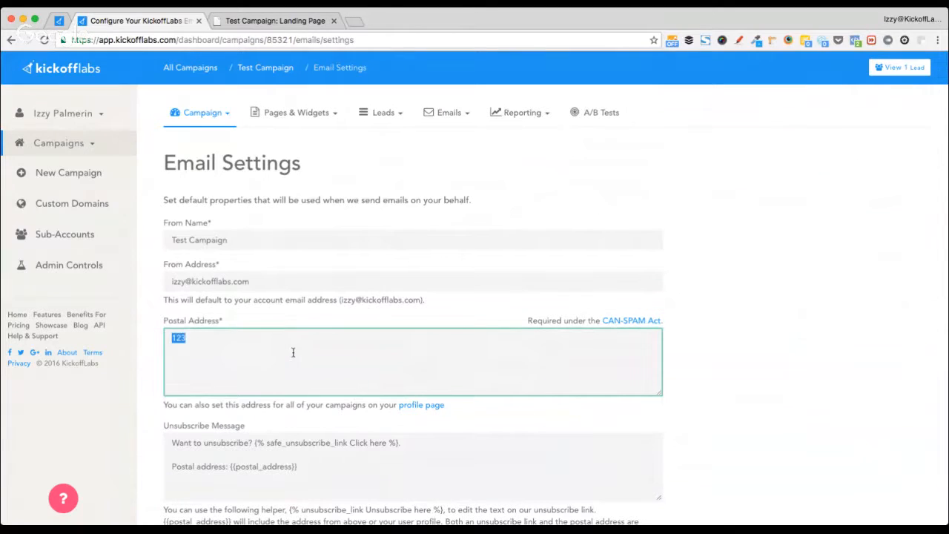
click(211, 350)
click(155, 379)
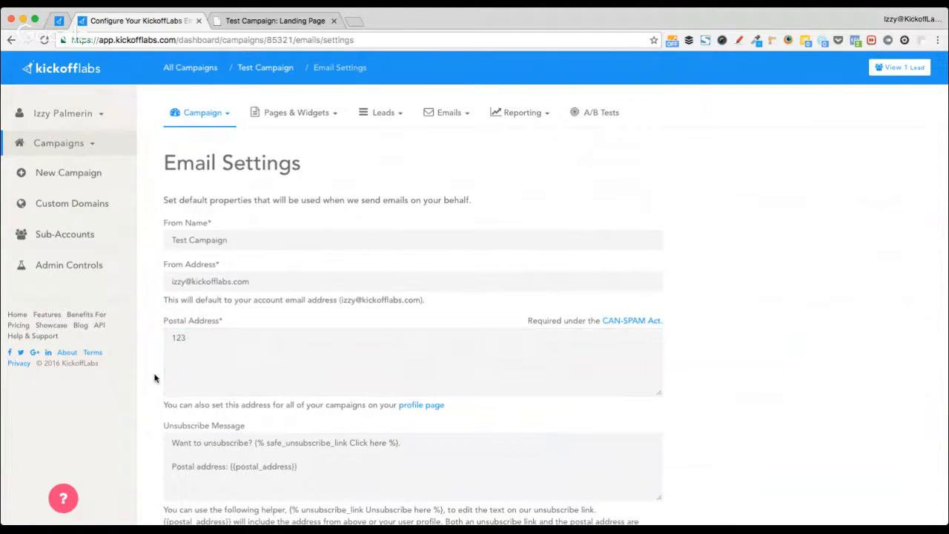
scroll(154, 378, down, 10)
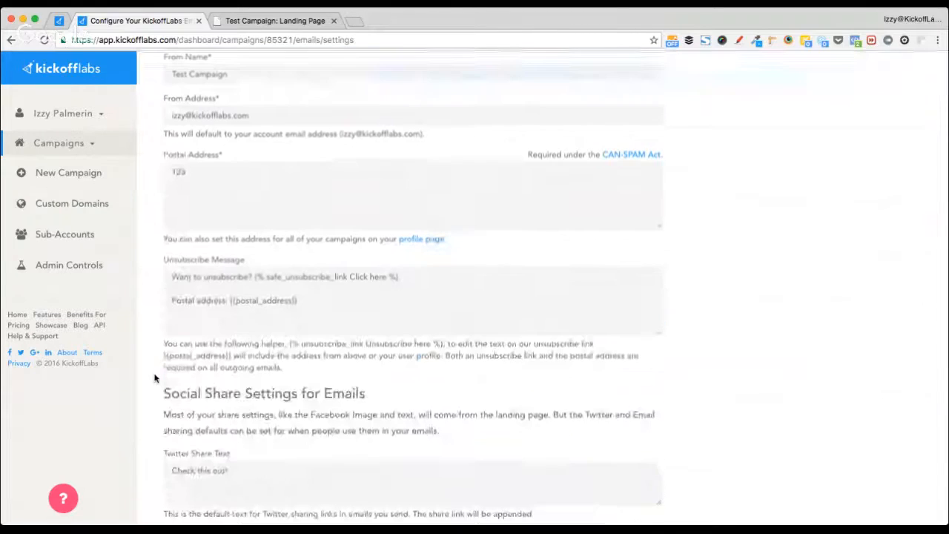
scroll(155, 373, up, 10)
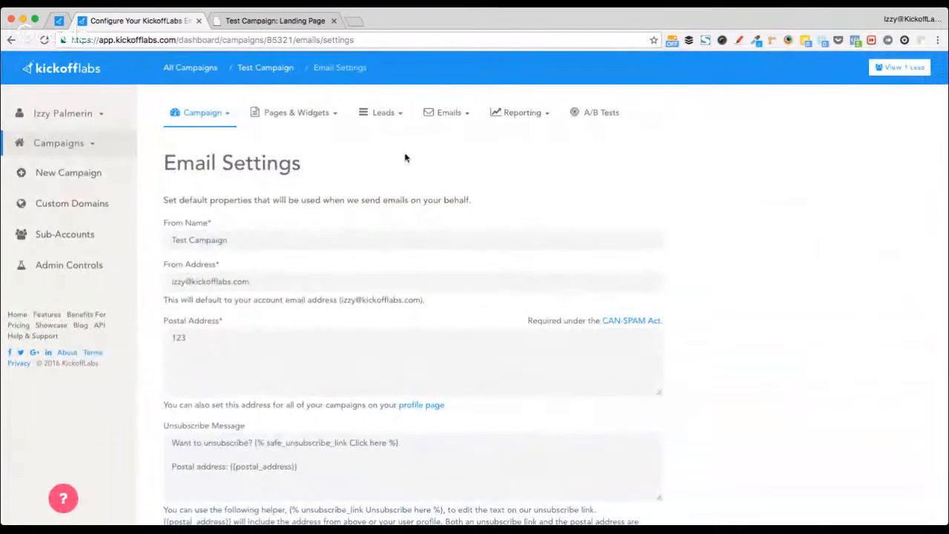
click(432, 117)
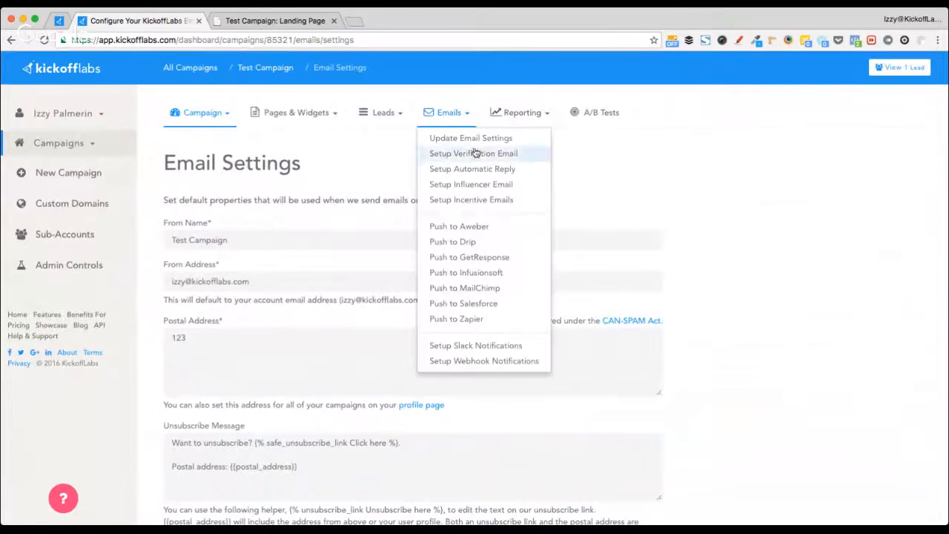
click(486, 152)
- Set the automatic reply frequency to send 'Once' after the initial sign up
click(449, 113)
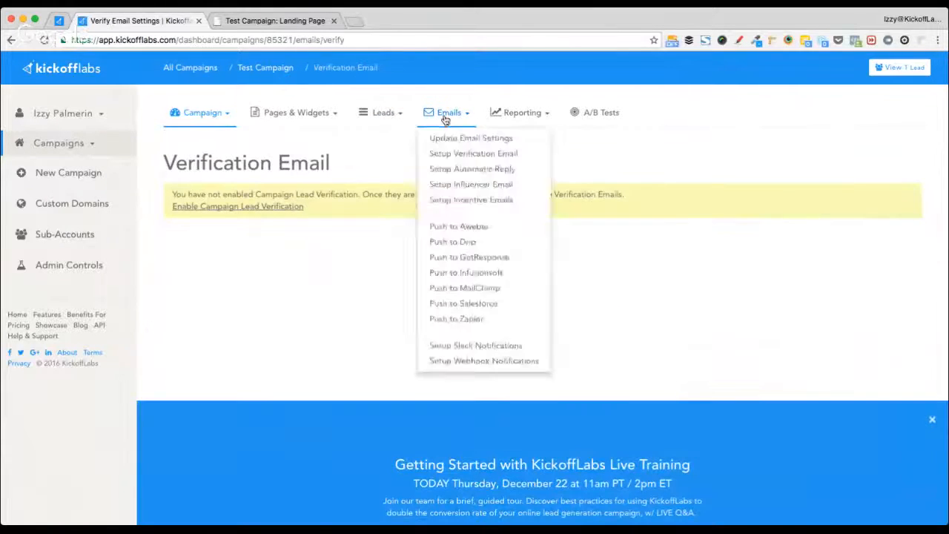
click(489, 175)
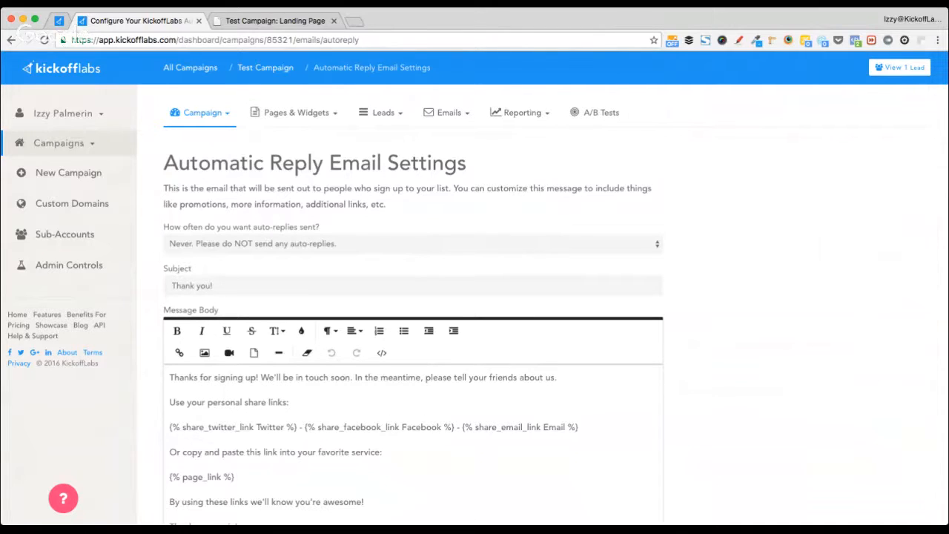
click(338, 273)
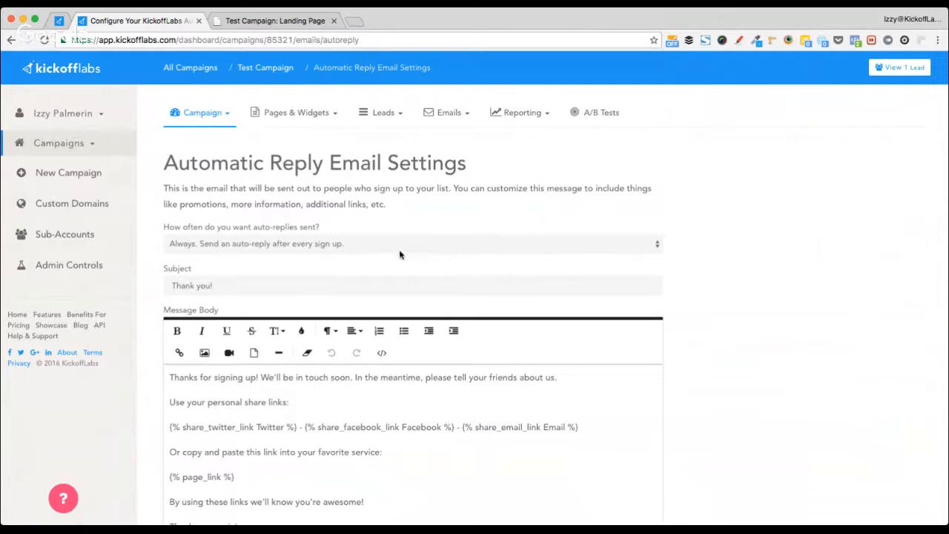
click(482, 264)
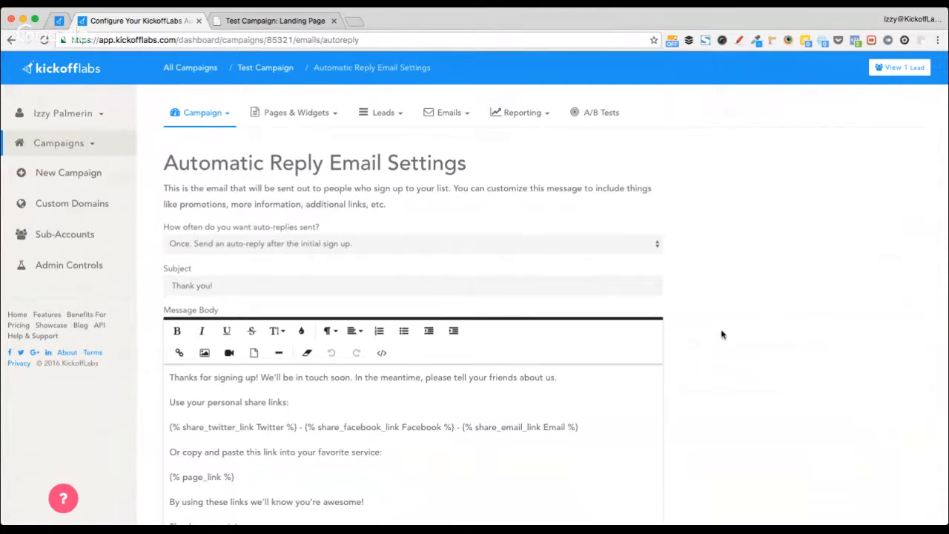
scroll(720, 333, down, 3)
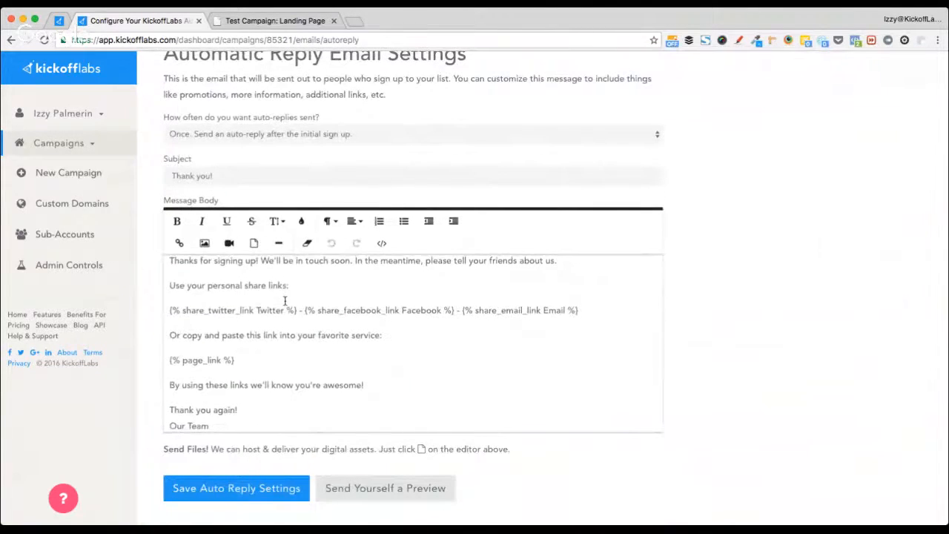
scroll(284, 300, up, 3)
scroll(165, 317, down, 1)
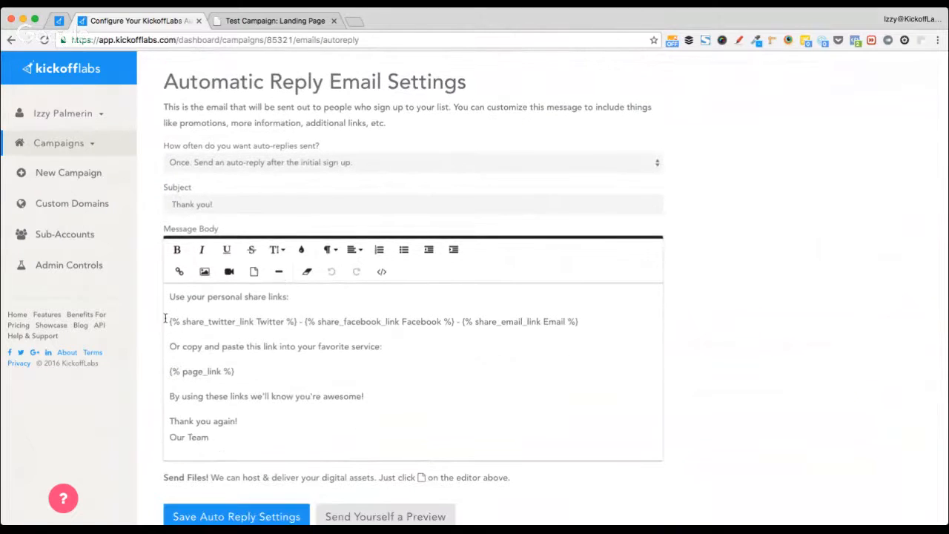
- Bold the opening thank-you line of the auto-reply message body
click(165, 320)
key(super+z)
key(super+z)
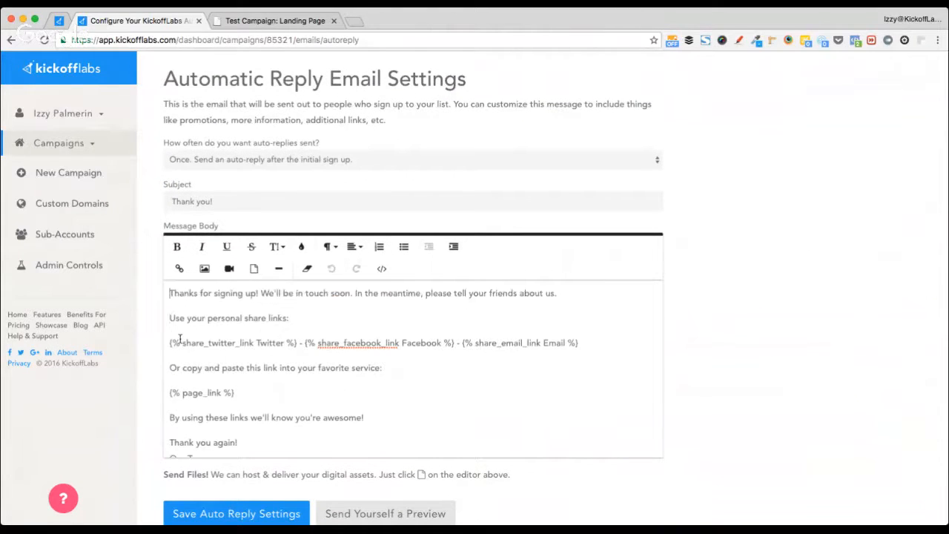
key(Up)
key(shift+Down)
key(super+Tab)
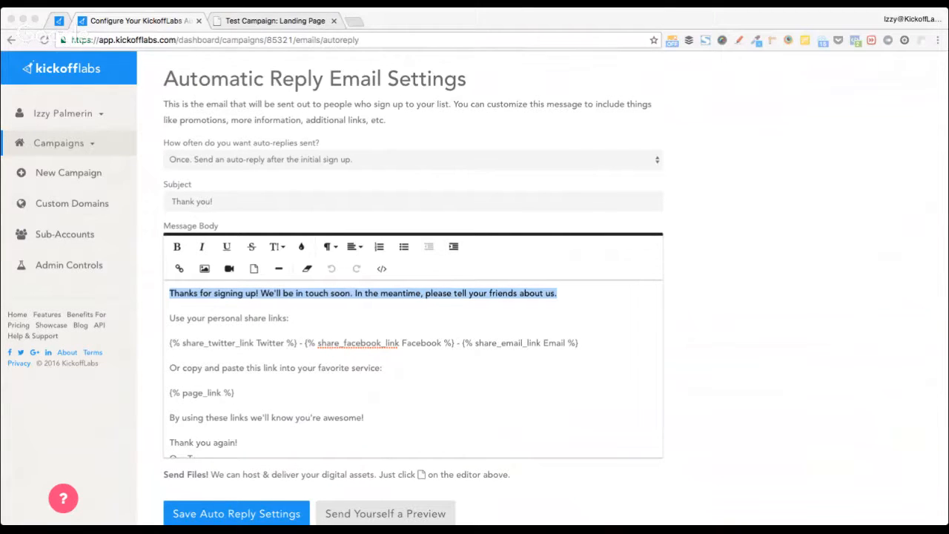
key(super+Tab)
key(super+b)
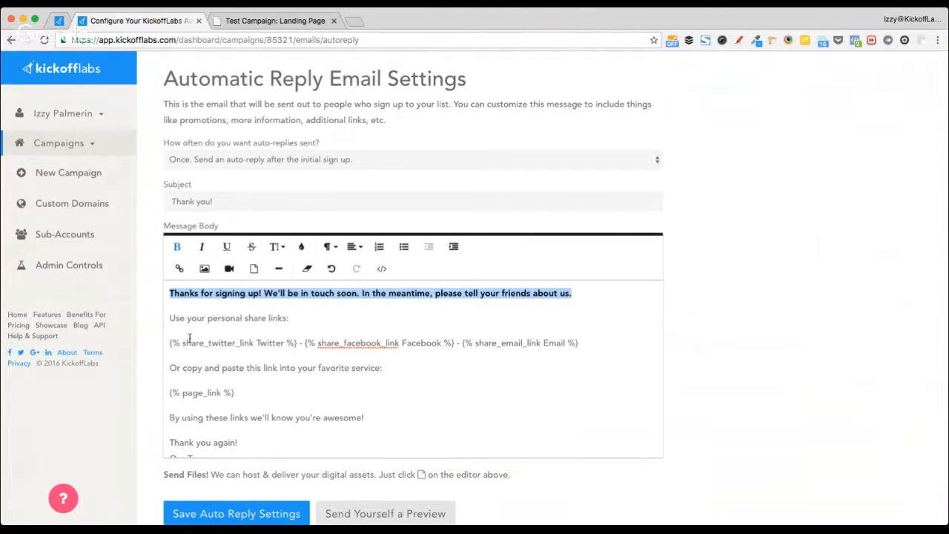
click(284, 319)
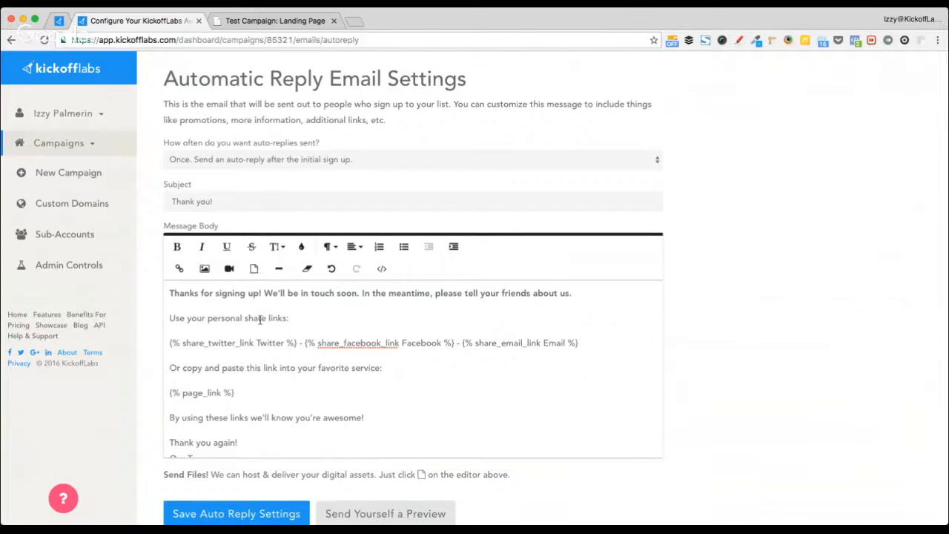
click(172, 295)
- Insert the KickoffLabs logo on a new line above the greeting and shrink it
key(Return)
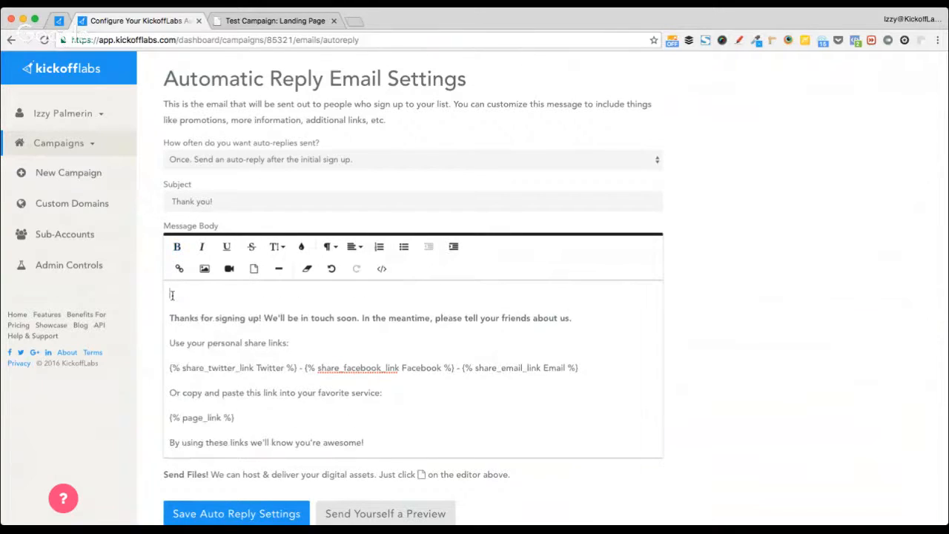
click(203, 268)
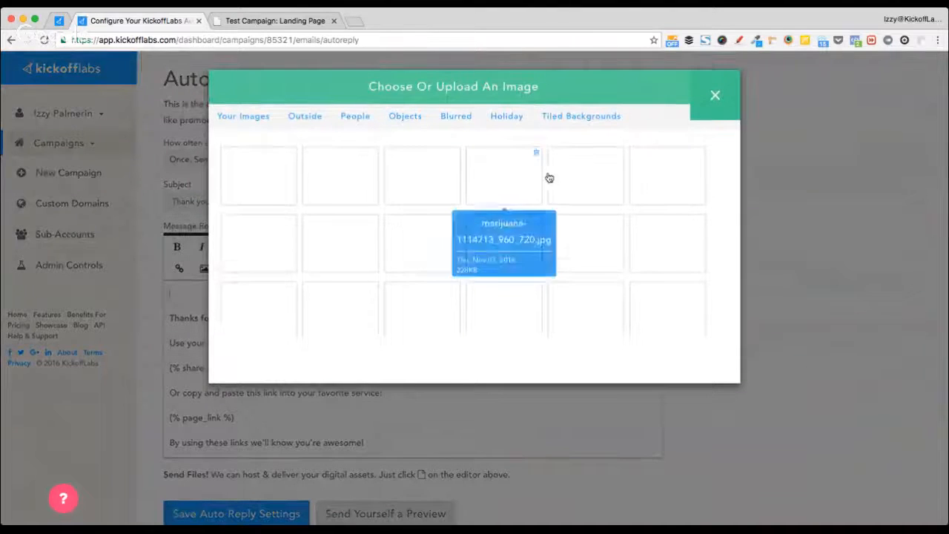
click(585, 178)
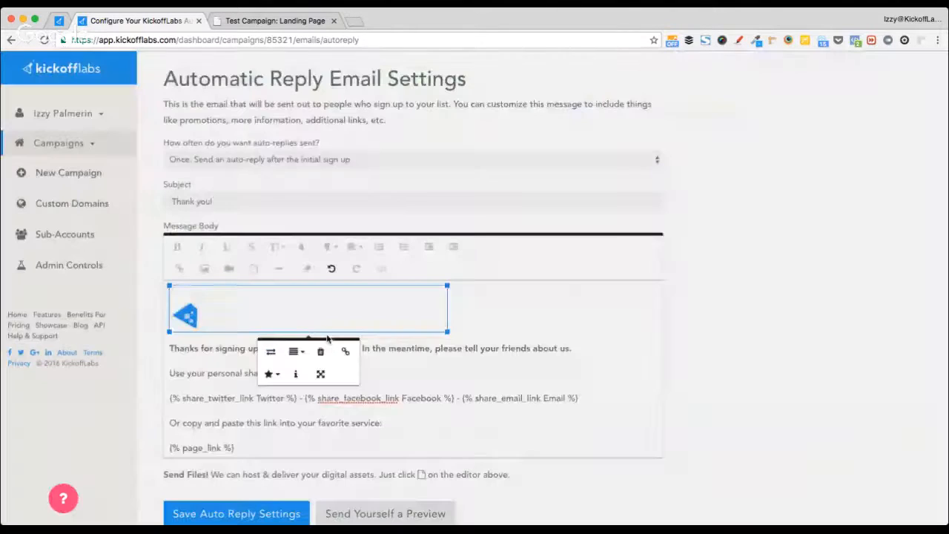
drag(447, 332, 296, 285)
click(328, 319)
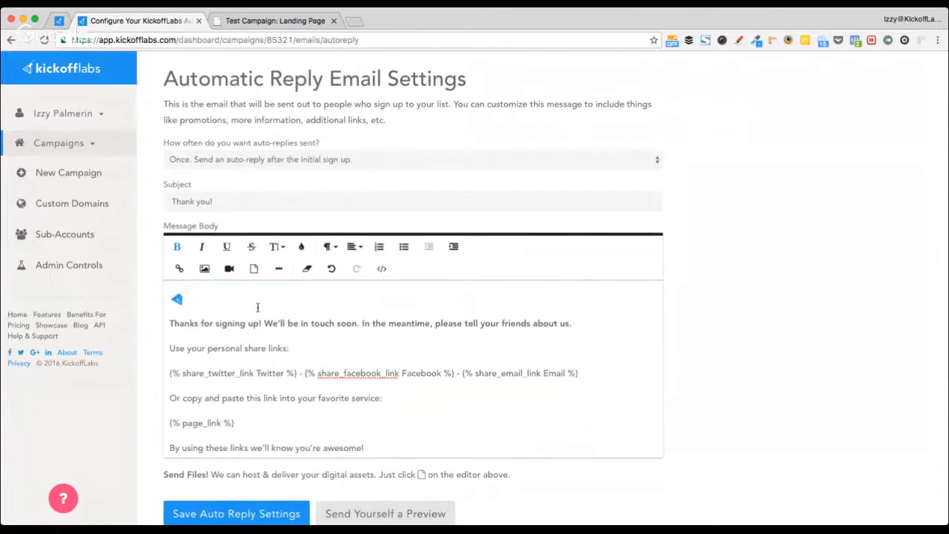
click(222, 304)
click(343, 296)
scroll(236, 354, down, 2)
scroll(236, 354, up, 2)
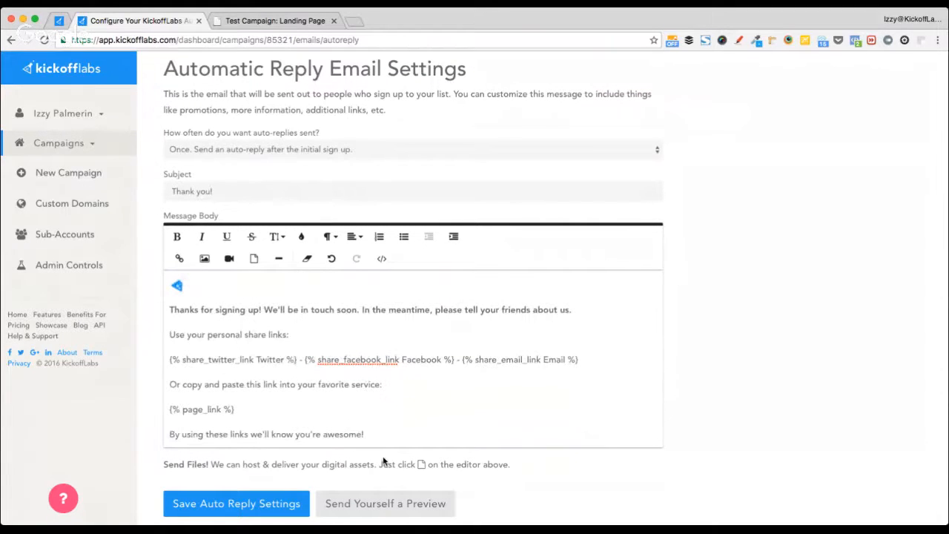
- Select the share-links line containing the Twitter share token
key(shift+super+Left)
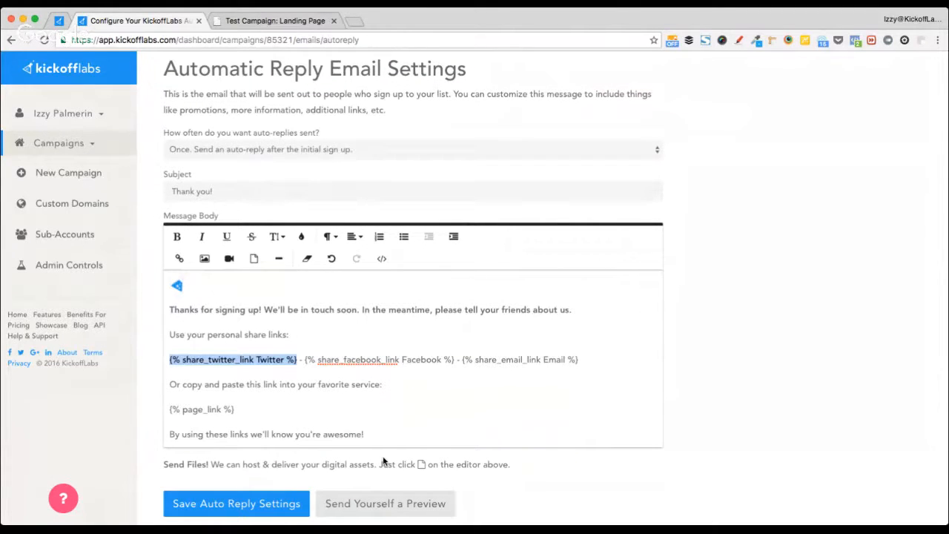
key(Left)
key(shift+super+Right)
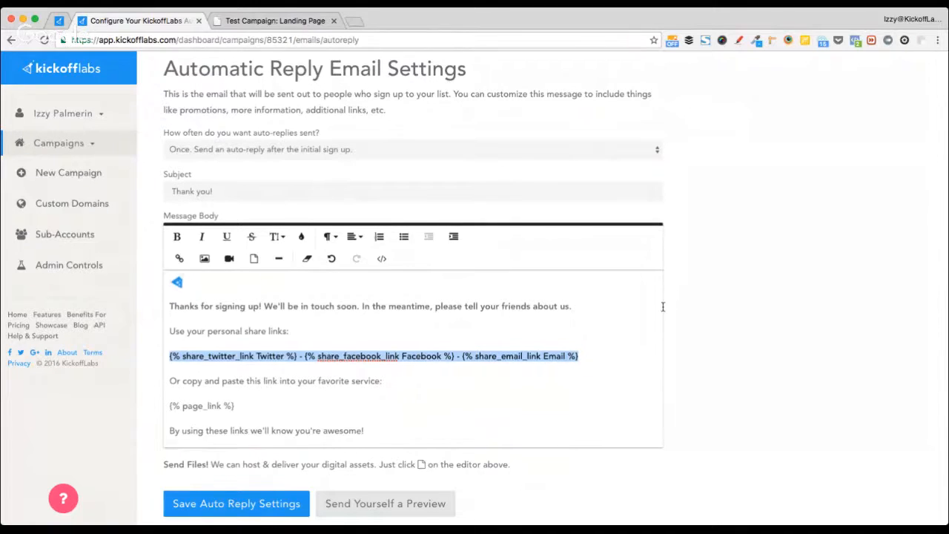
- Look through the Email Tokens table, highlighting its headers and the {{ lead.email }} token
scroll(663, 311, down, 15)
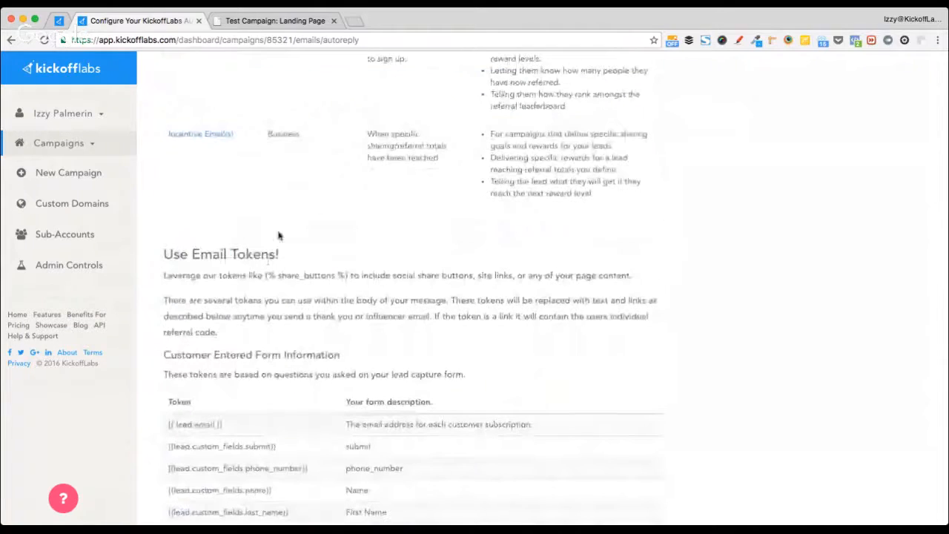
drag(280, 256, 188, 258)
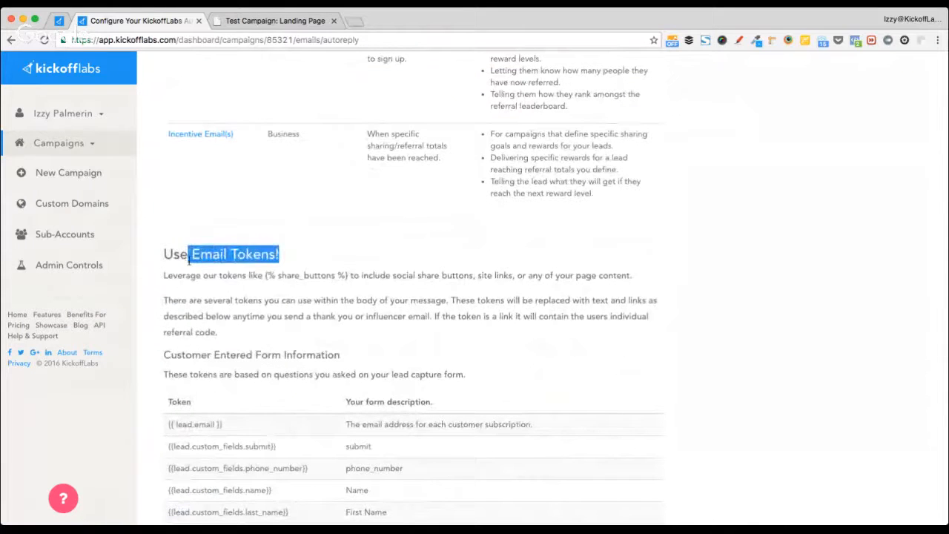
scroll(167, 349, down, 3)
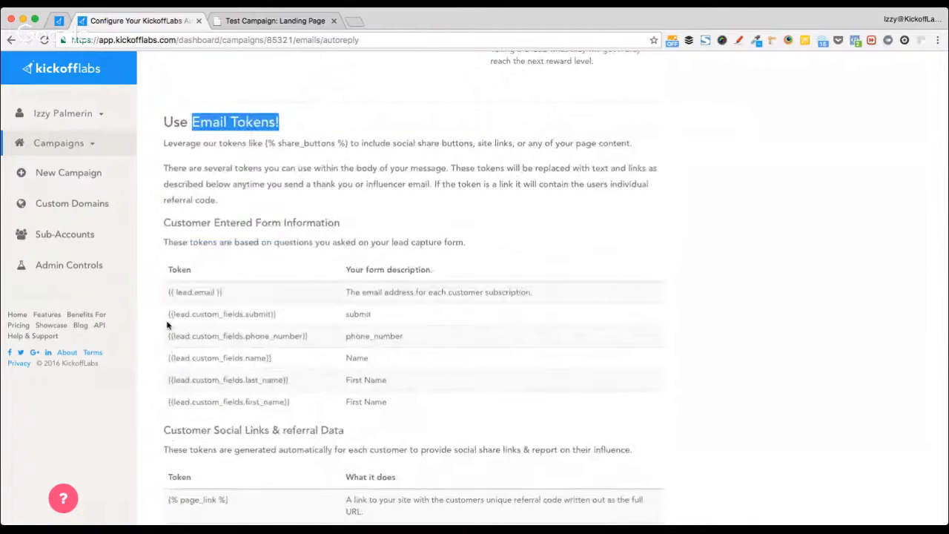
scroll(167, 323, down, 1)
scroll(167, 324, down, 1)
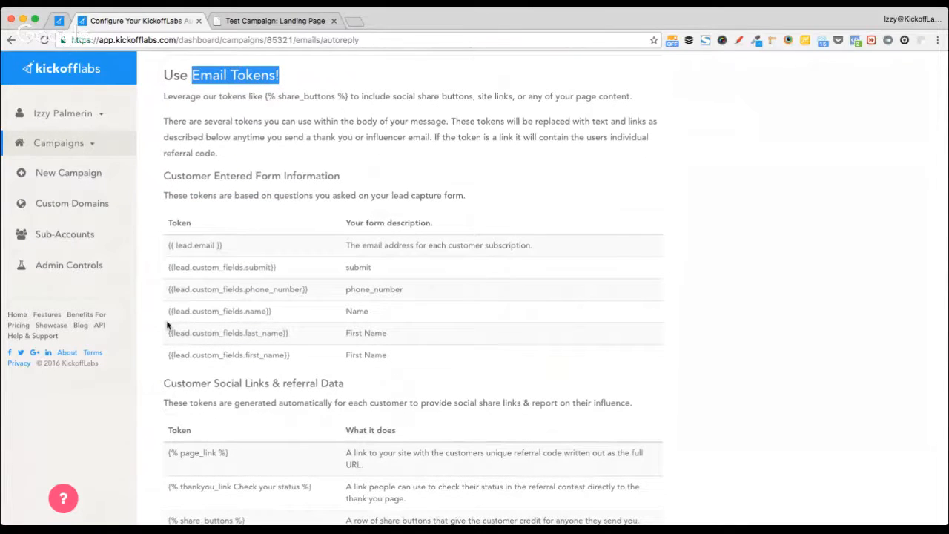
drag(163, 250, 247, 245)
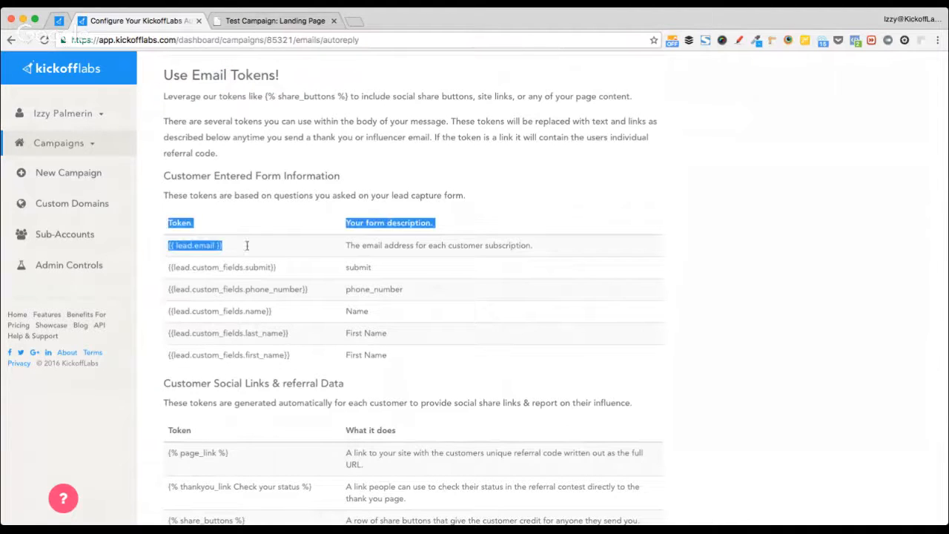
click(218, 300)
scroll(217, 300, down, 5)
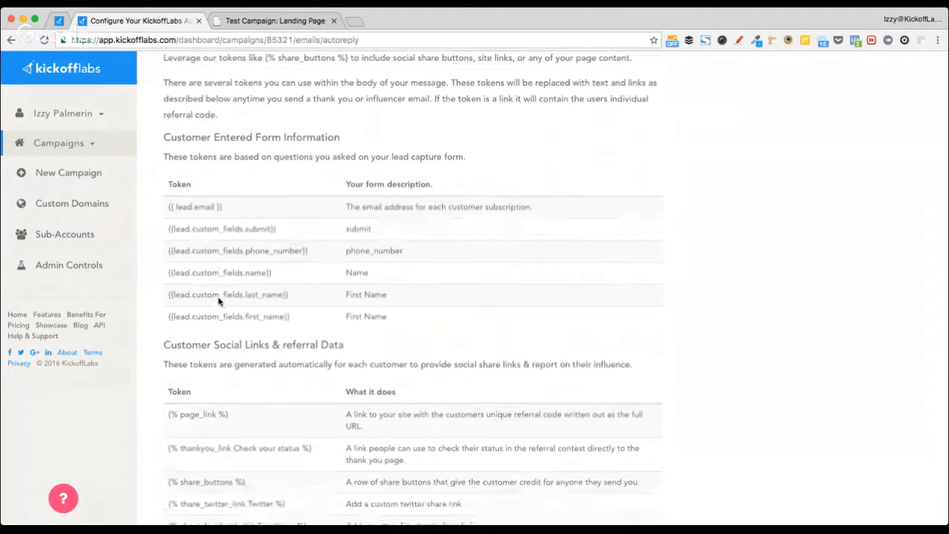
scroll(217, 300, down, 3)
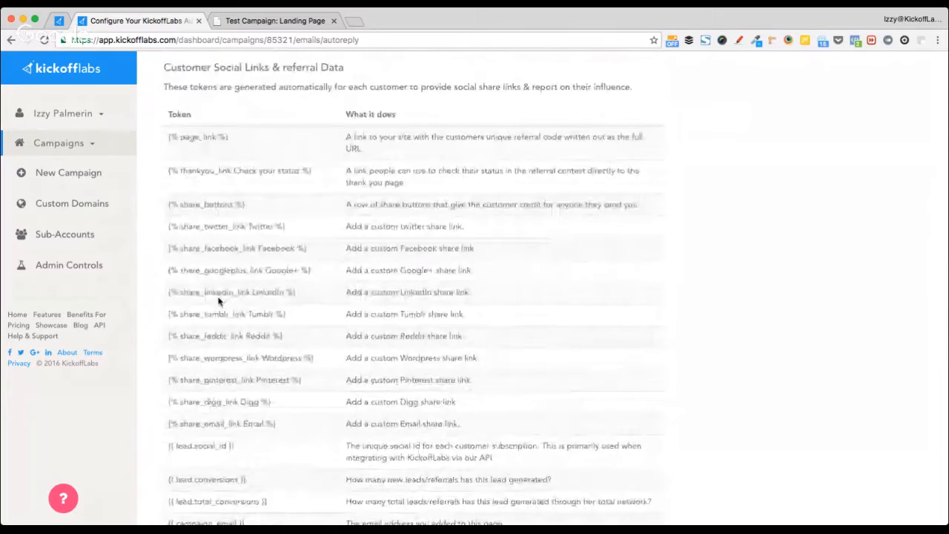
scroll(226, 170, down, 3)
scroll(225, 170, up, 3)
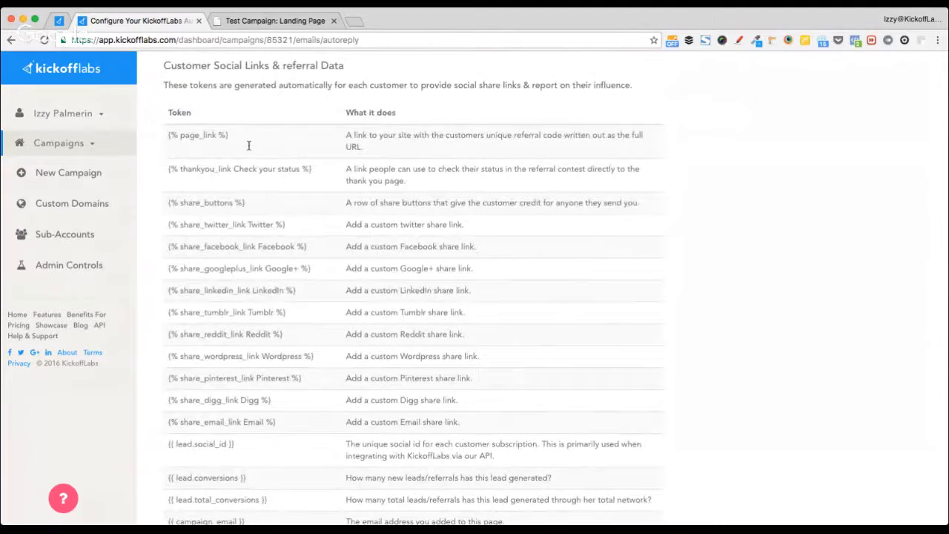
scroll(180, 187, up, 2)
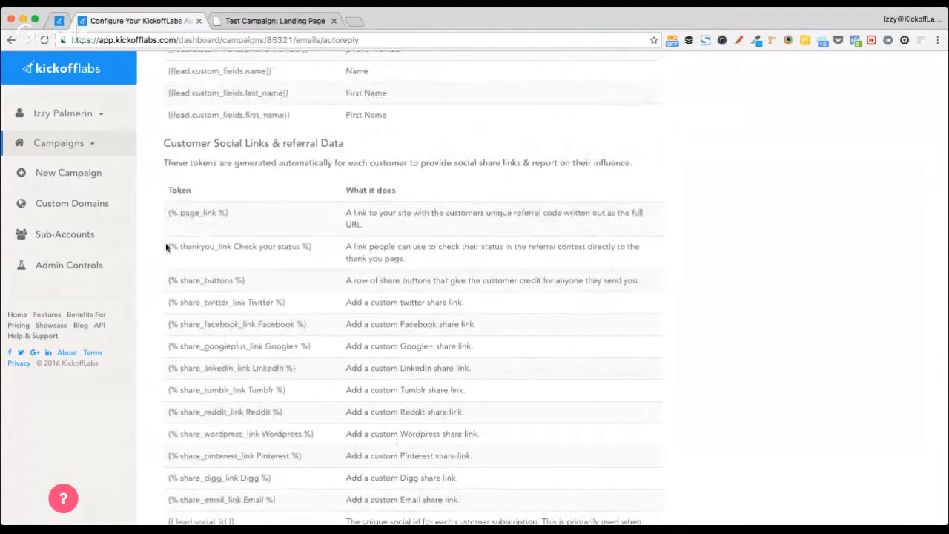
- Select the {% thankyou_link Check your status %} token and return to the message body
drag(168, 247, 324, 243)
key(super+c)
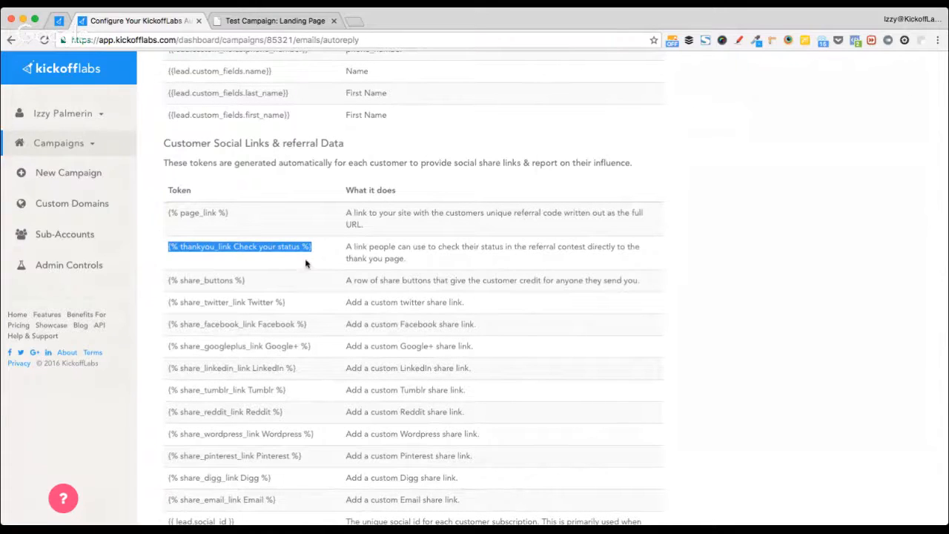
scroll(378, 244, up, 5)
scroll(378, 244, up, 7)
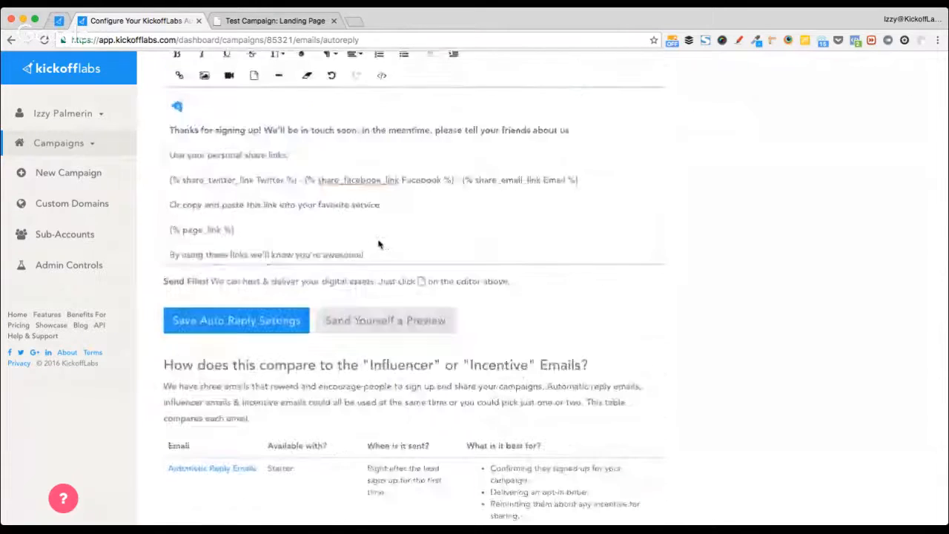
scroll(610, 385, down, 3)
scroll(610, 386, down, 8)
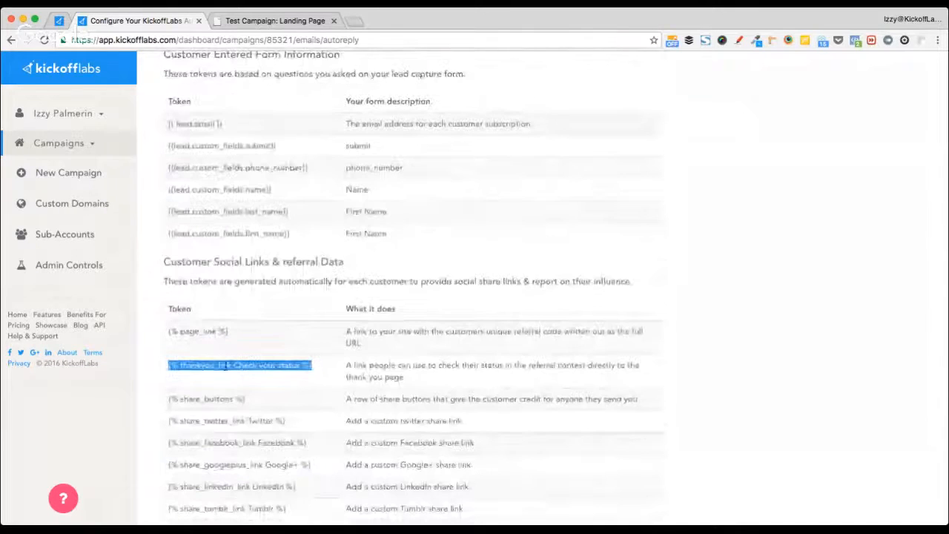
scroll(226, 364, up, 10)
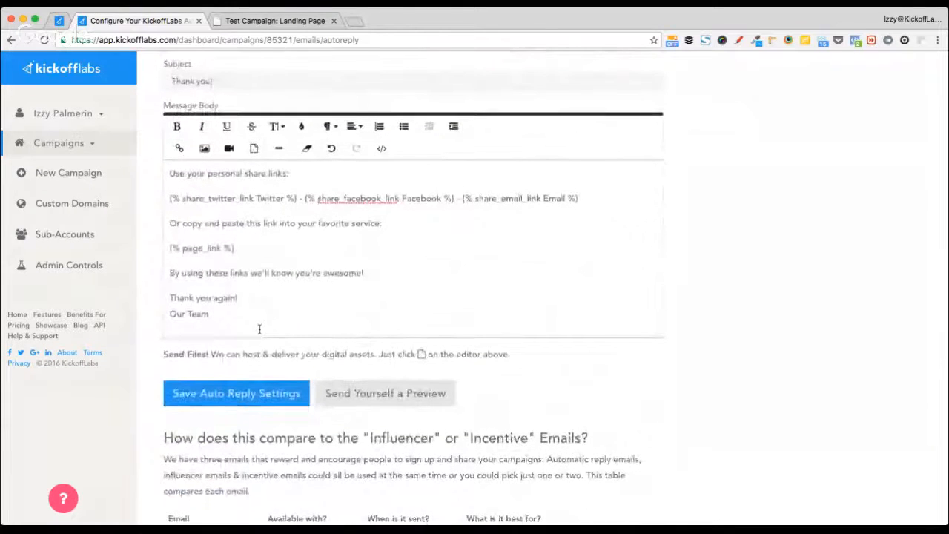
- Start a PS line below 'Our Team' and paste the status link token after it
click(261, 328)
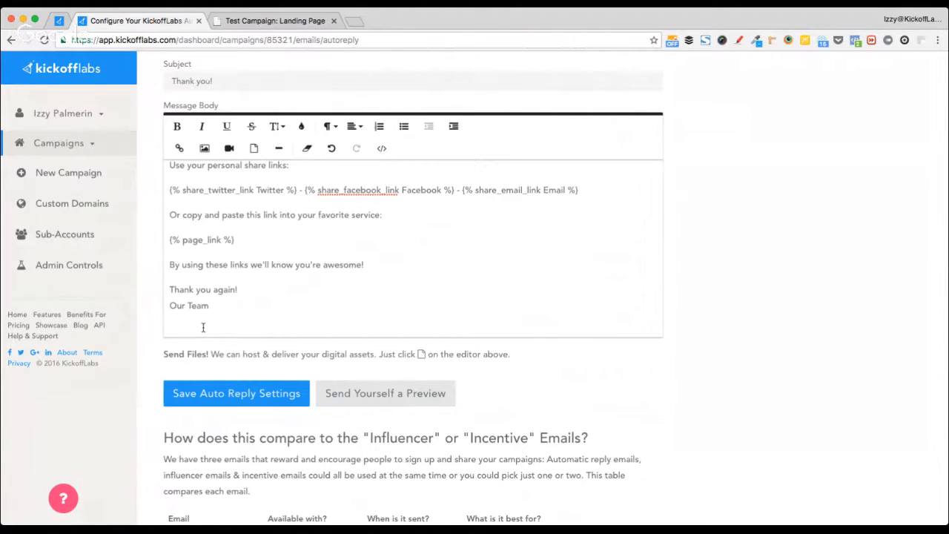
key(BackSpace)
key(BackSpace)
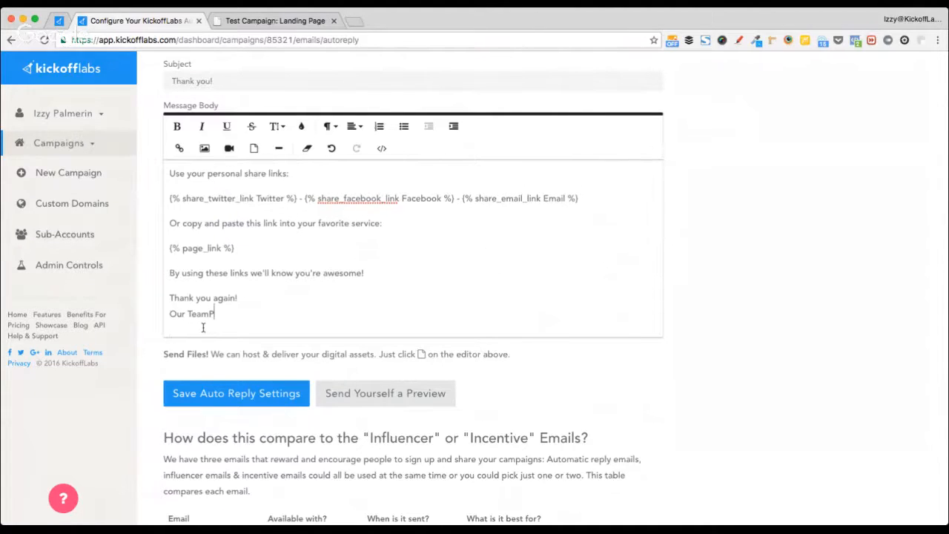
key(Return)
text(PS)
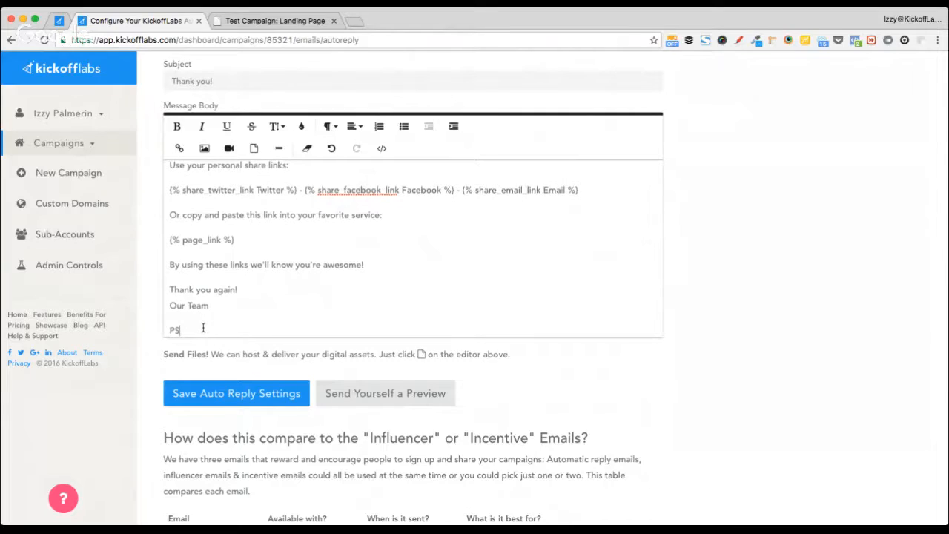
text( be suy)
key(alt+shift+Left)
key(alt+shift+Left)
text(Be sure to)
key(super+v)
- Change the token's link text to 'check your progress here anytime' and remove the duplicate token
key(alt+shift+Right)
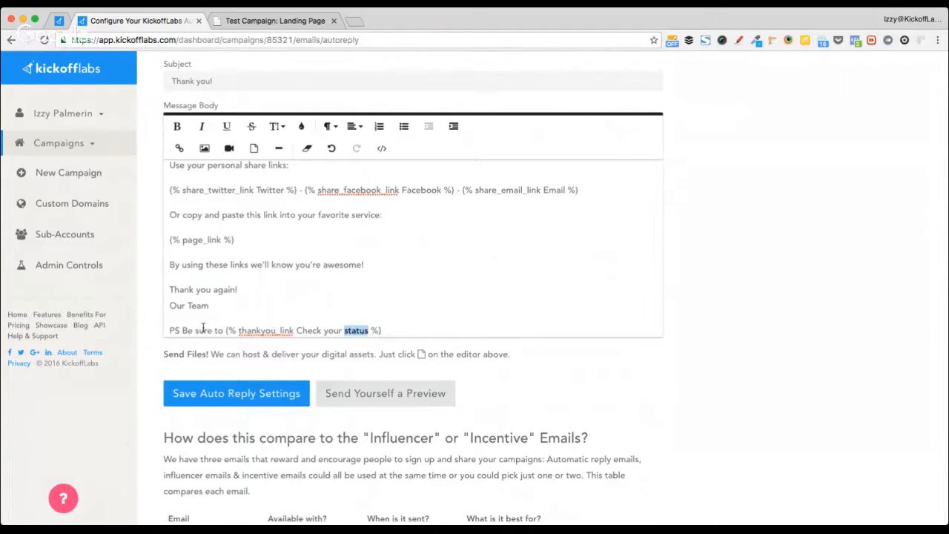
key(BackSpace)
text(progress here anytime)
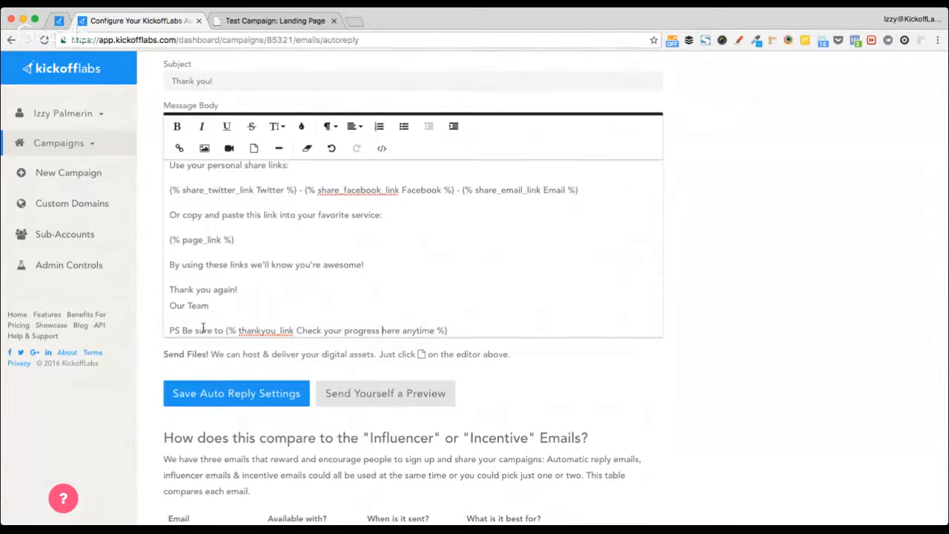
key(Delete)
text(c)
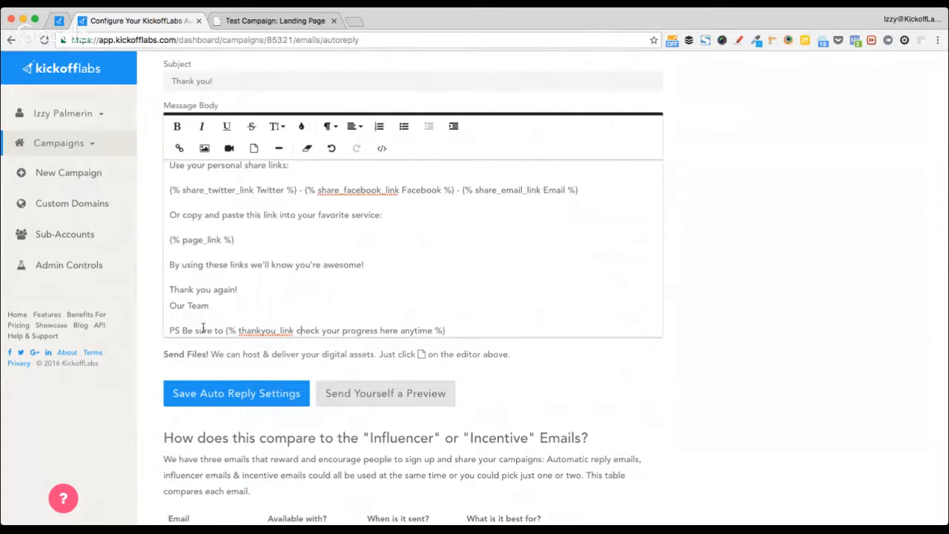
key(ctrl+v)
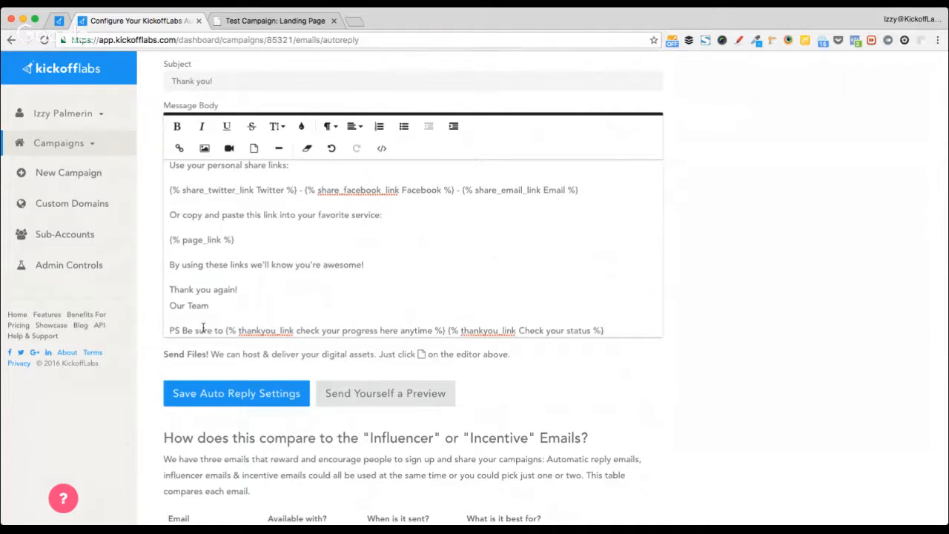
key(shift+Left)
key(shift+Left)
key(shift+Left)
key(shift+Left)
key(shift+Left)
key(shift+Left)
key(shift+Left)
key(shift+Left)
key(shift+Left)
key(shift+Left)
key(shift+Left)
key(shift+Left)
key(shift+Left)
key(shift+Left)
key(shift+Left)
key(shift+Left)
key(shift+Left)
key(shift+Left)
key(shift+Left)
key(shift+Left)
key(shift+Right)
key(shift+Right)
key(shift+Right)
key(shift+Right)
key(shift+Right)
key(shift+Right)
key(shift+Right)
key(shift+Right)
key(shift+Right)
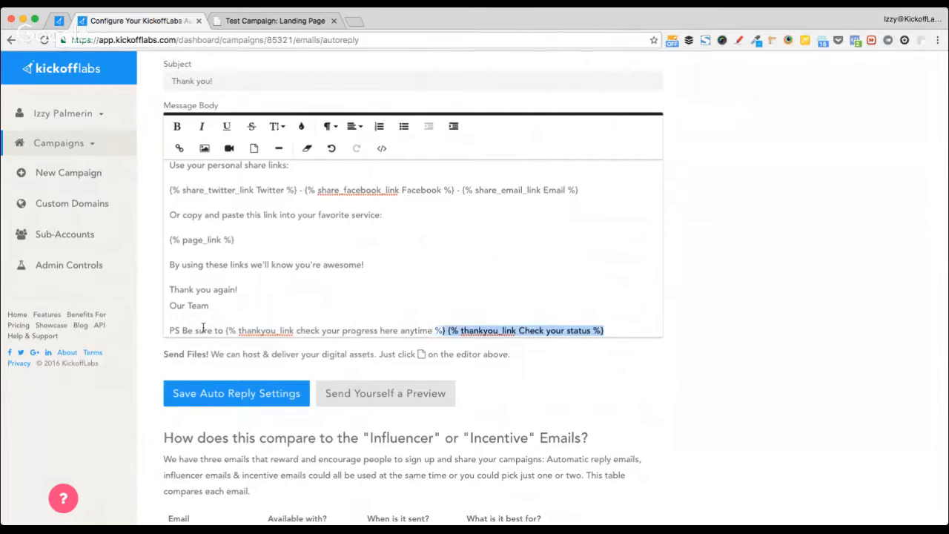
key(BackSpace)
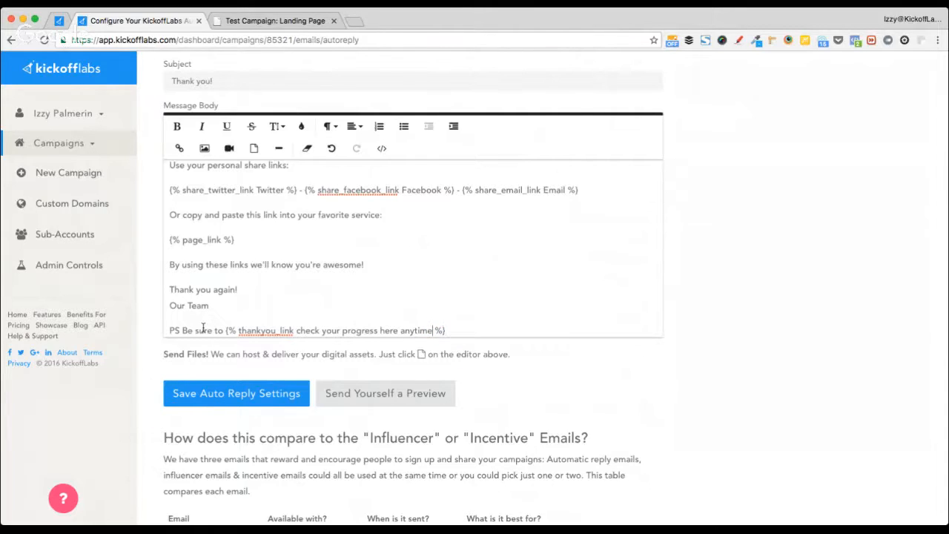
text(!)
key(BackSpace)
text(?)
key(BackSpace)
- Move 'Be sure to' into the link text so it reads 'Be sure to check your progress here anytime'
key(alt+shift+Left)
key(alt+shift+Left)
key(alt+shift+Left)
key(alt+shift+Left)
key(alt+shift+Left)
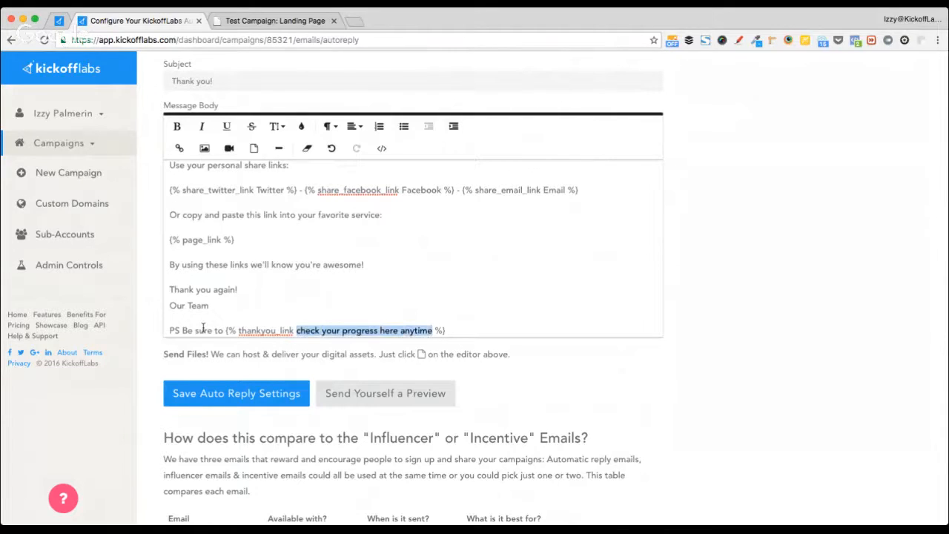
key(Left)
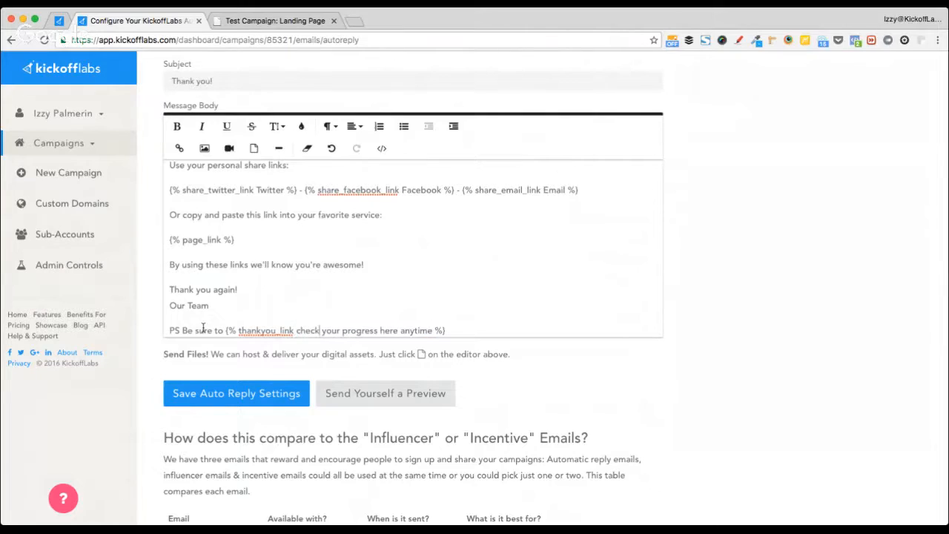
text(Be sure to)
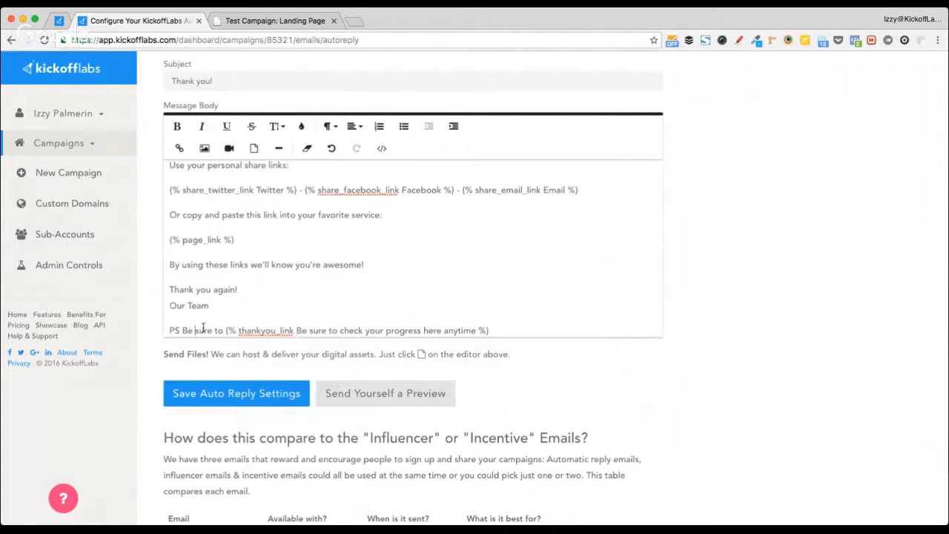
key(alt+shift+Right)
key(alt+shift+Right)
key(alt+shift+Right)
key(BackSpace)
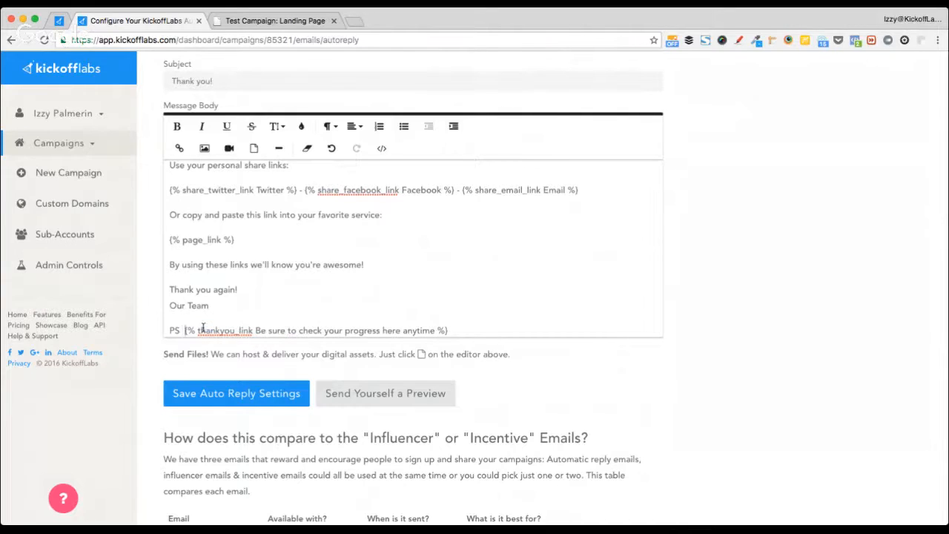
key(BackSpace)
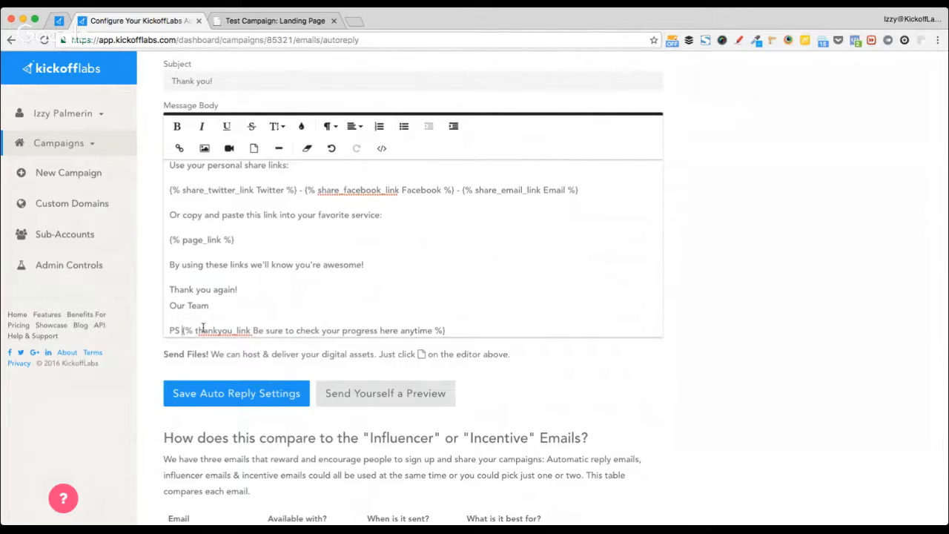
click(292, 22)
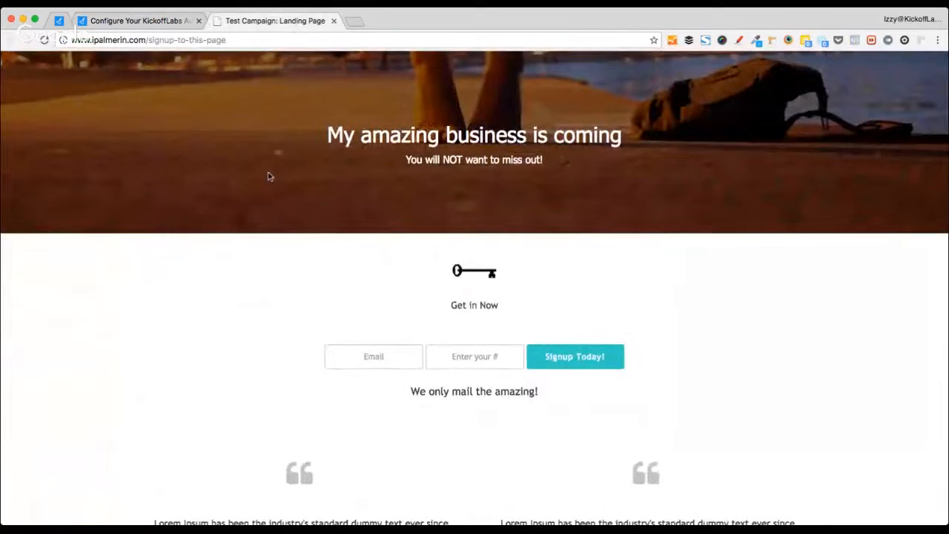
- Sign up on the landing page with an autofilled test email and view the thank-you page
click(387, 367)
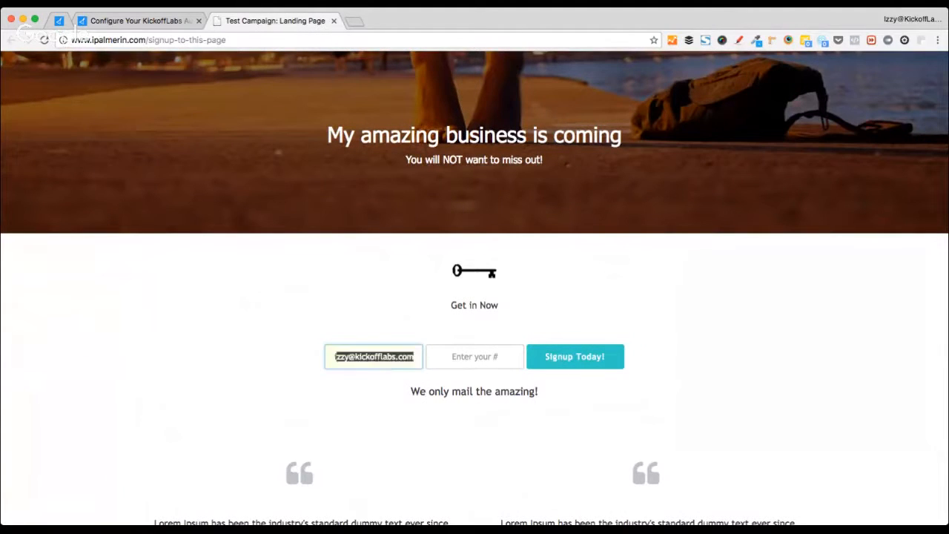
click(374, 383)
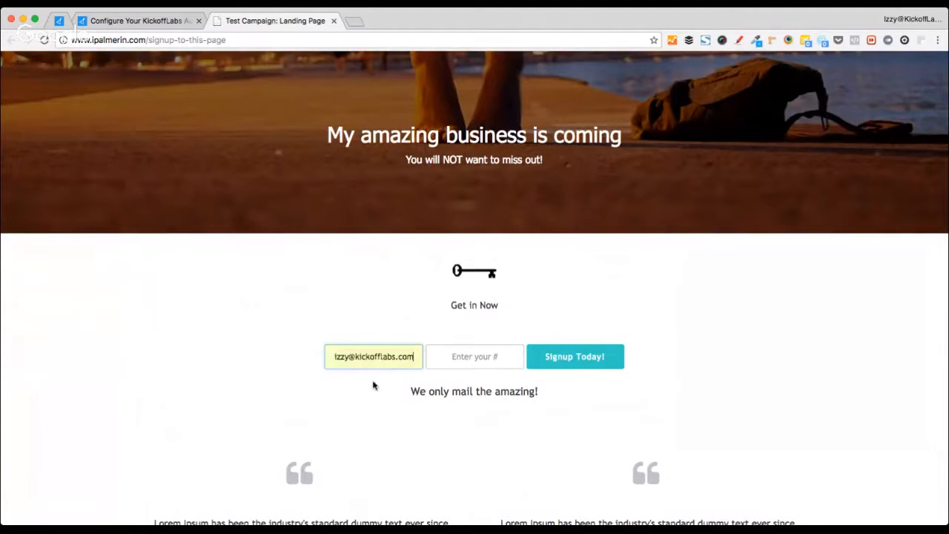
click(562, 358)
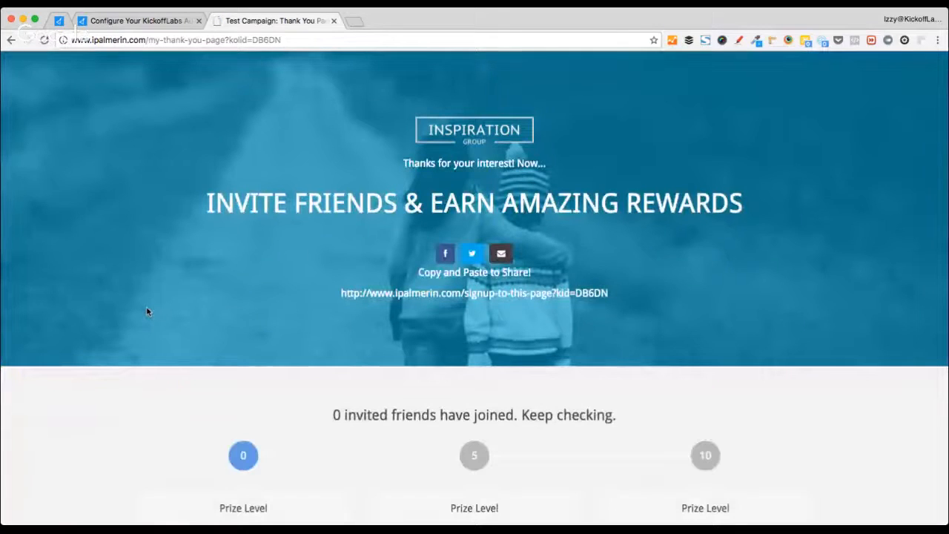
scroll(146, 311, down, 3)
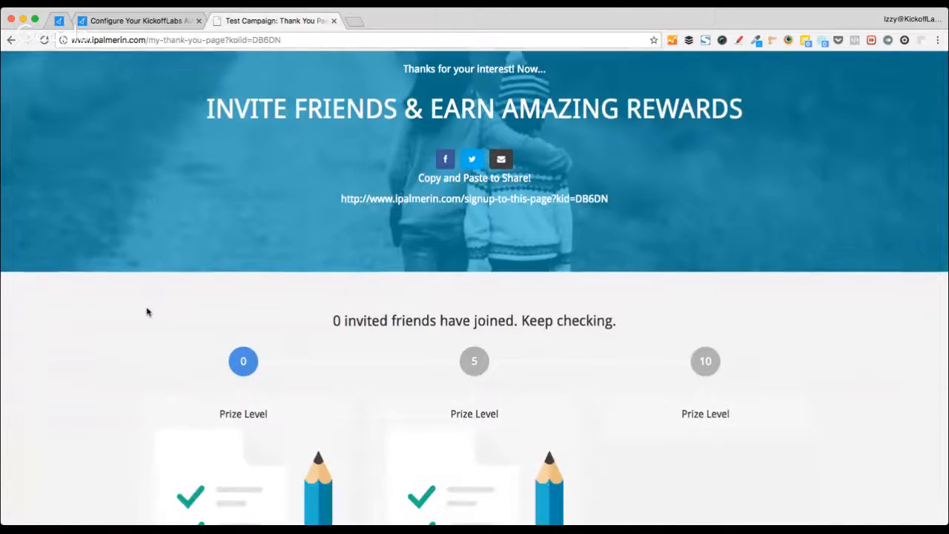
scroll(147, 311, up, 3)
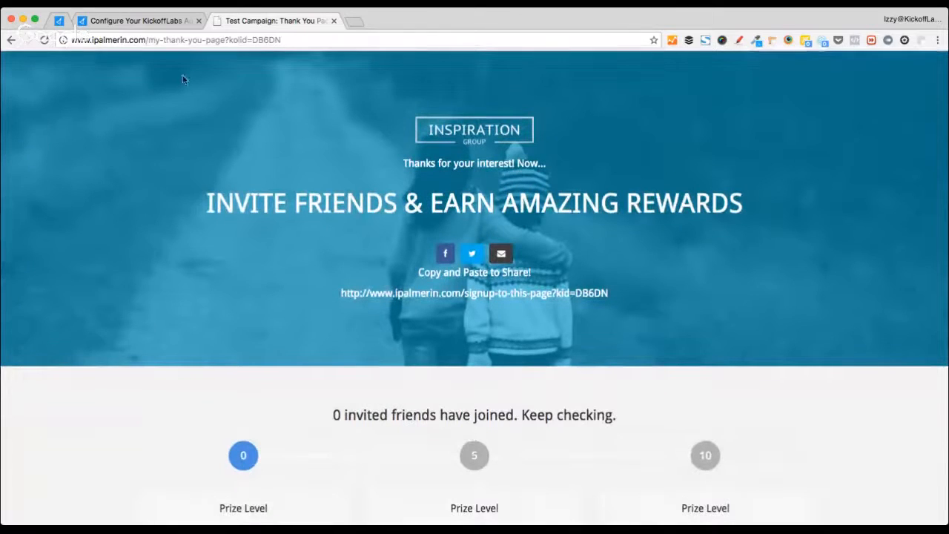
click(59, 21)
- In the auto-reply editor, highlight the thankyou_link token in the token table and return to the message
click(134, 20)
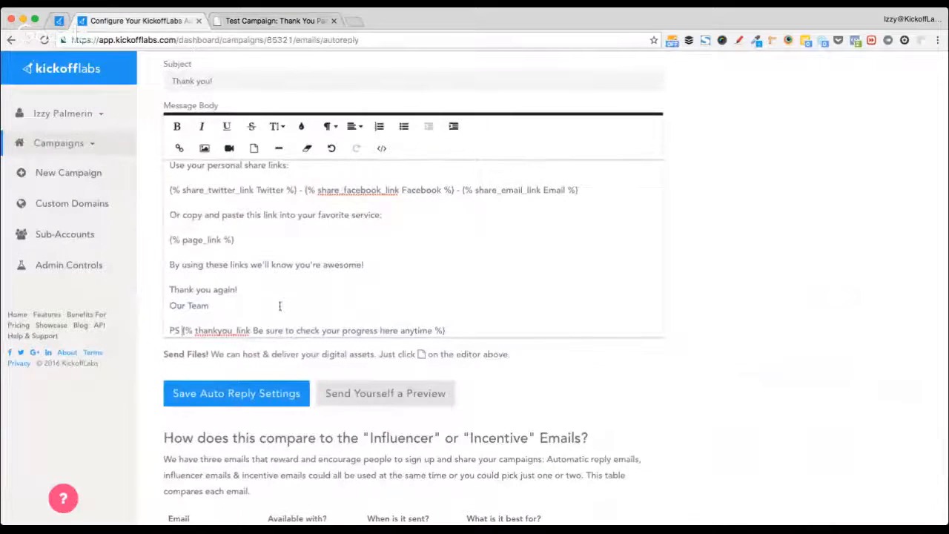
scroll(492, 297, down, 1)
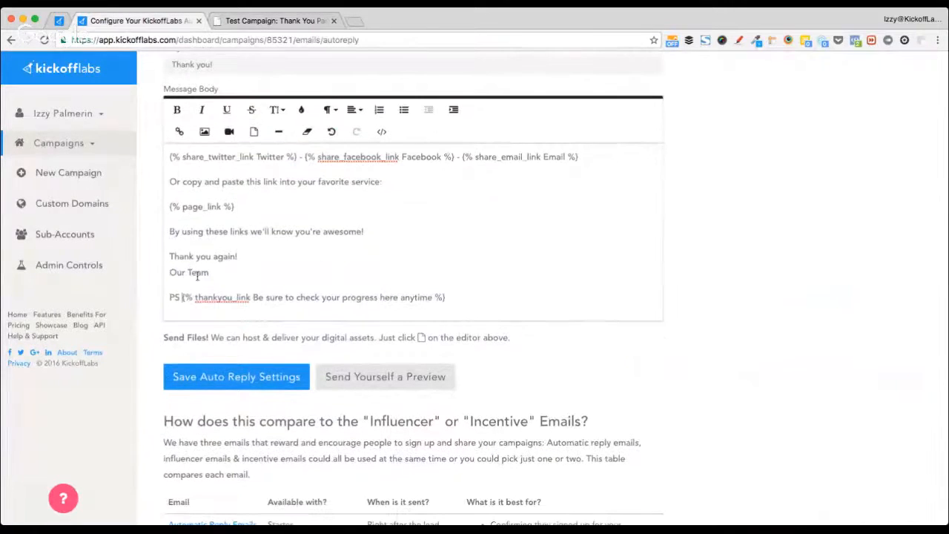
scroll(211, 321, down, 2)
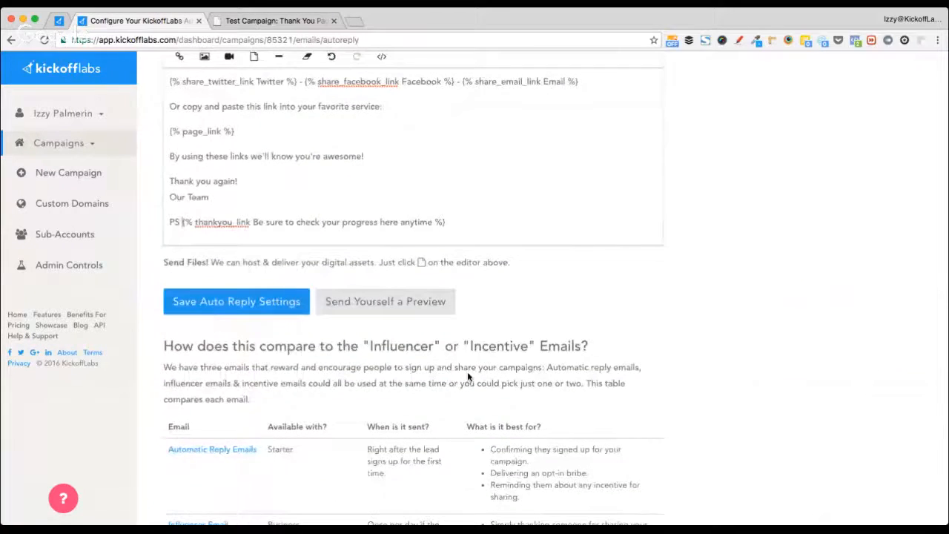
scroll(467, 374, down, 10)
scroll(467, 375, up, 1)
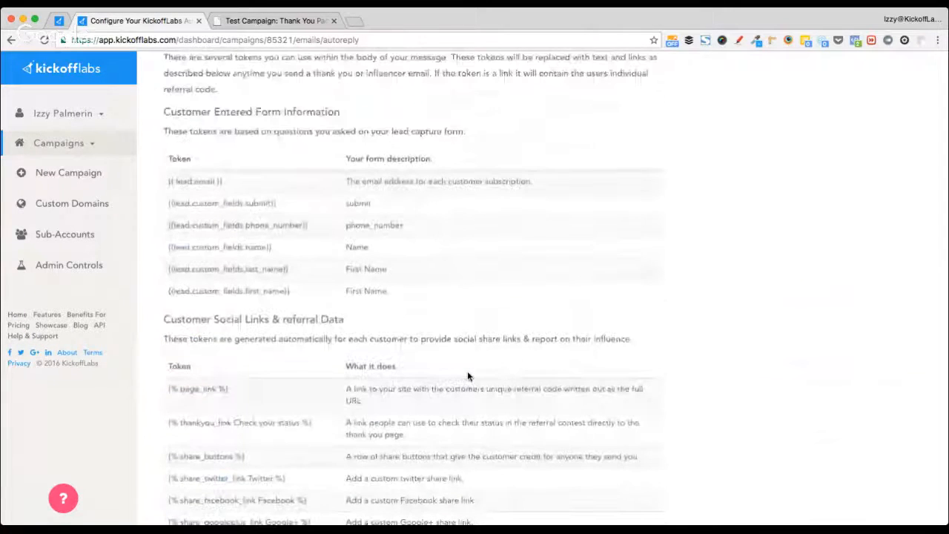
scroll(572, 239, up, 3)
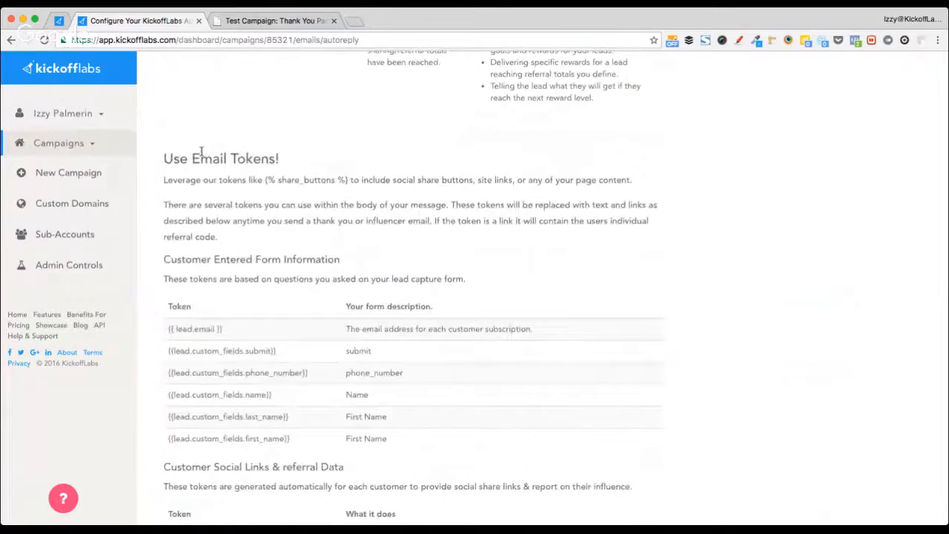
scroll(200, 152, down, 3)
drag(169, 378, 321, 381)
click(481, 339)
scroll(478, 338, up, 10)
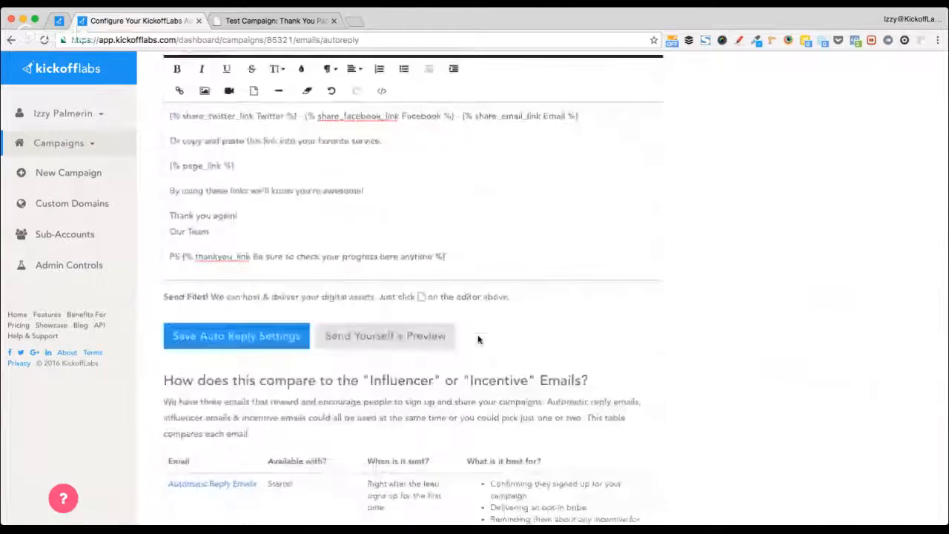
scroll(701, 235, up, 5)
- Enable influencer emails and review the You've Got Influence subject and default message
click(447, 112)
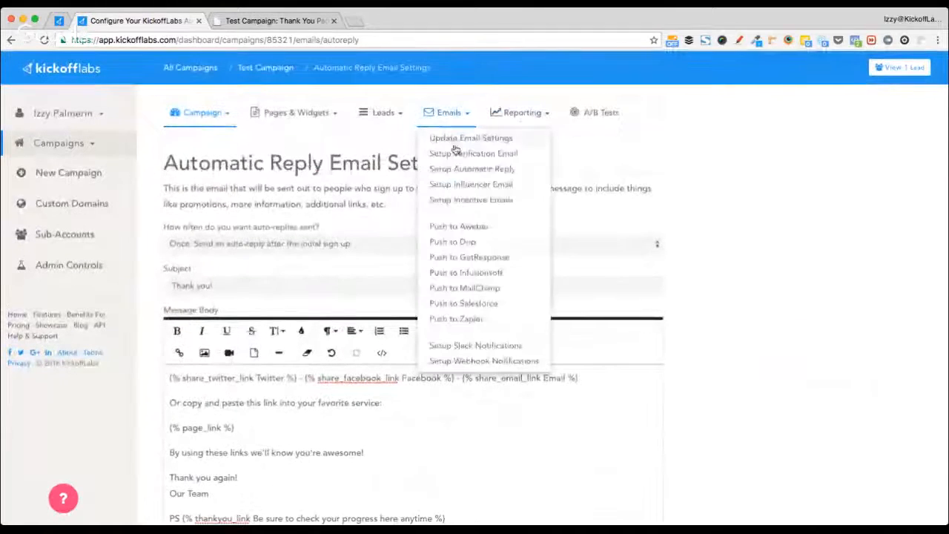
click(495, 184)
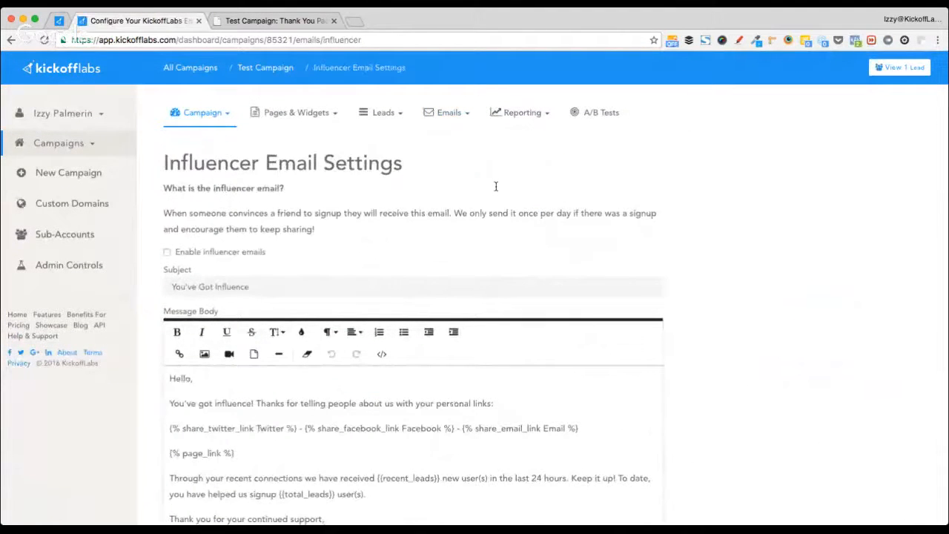
click(203, 256)
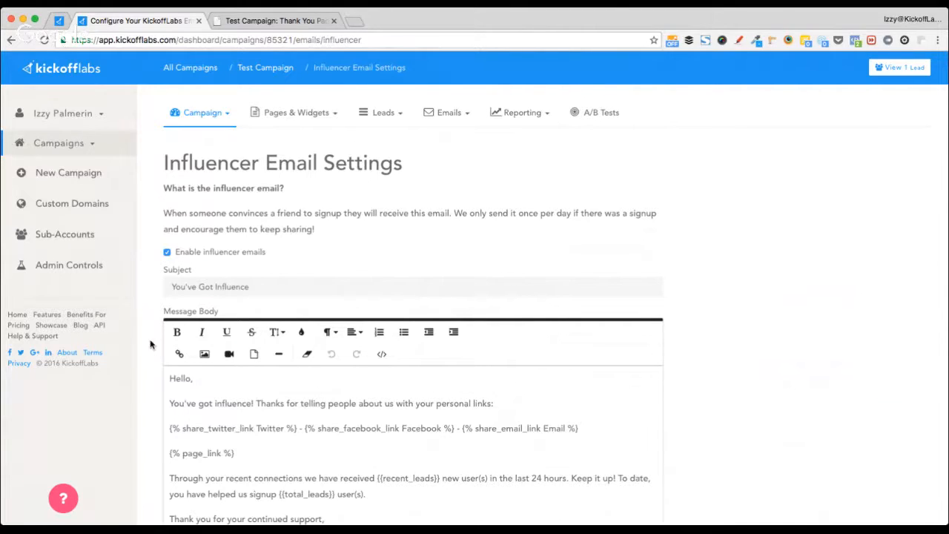
triple_click(234, 291)
click(250, 404)
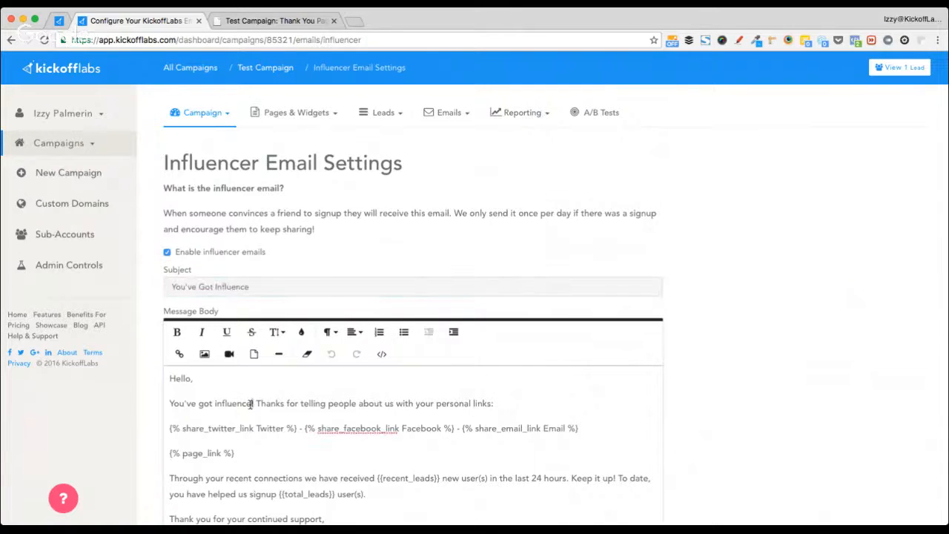
triple_click(251, 404)
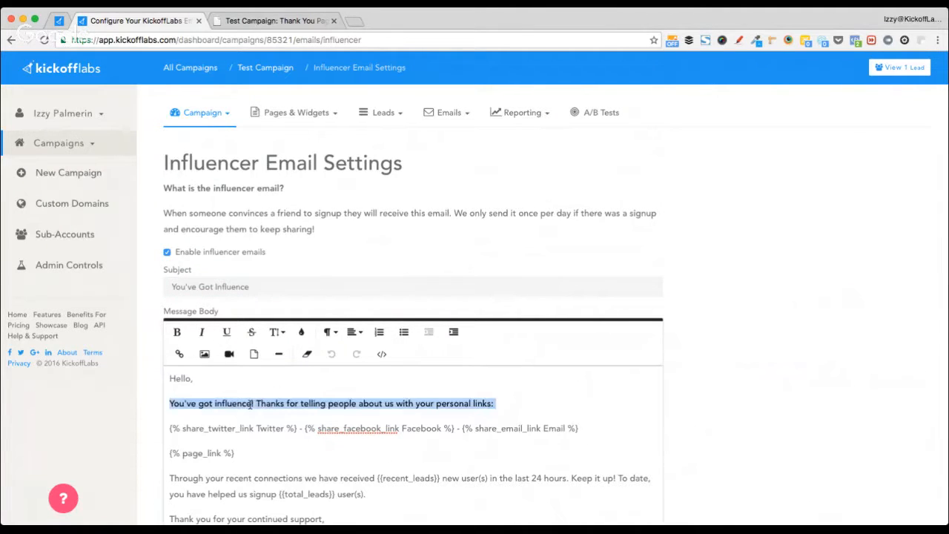
scroll(251, 404, down, 2)
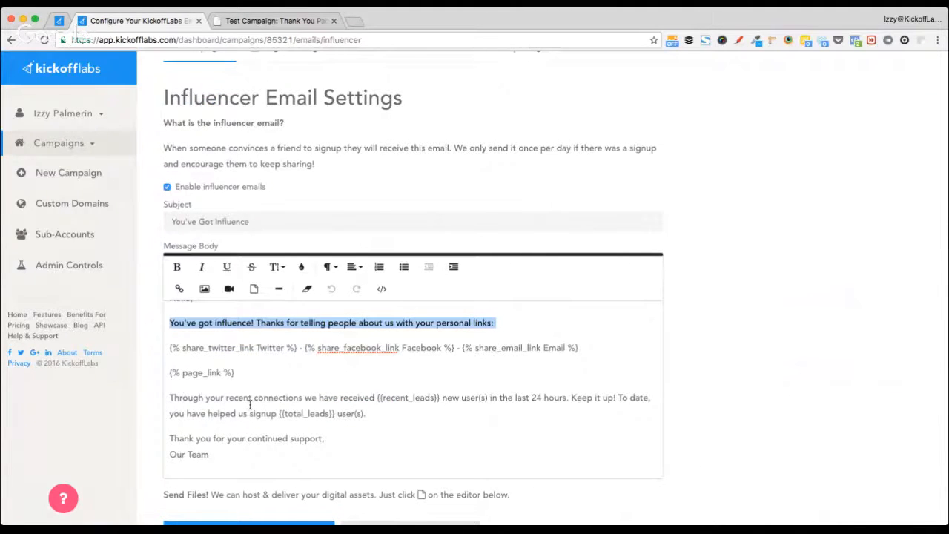
scroll(251, 404, up, 2)
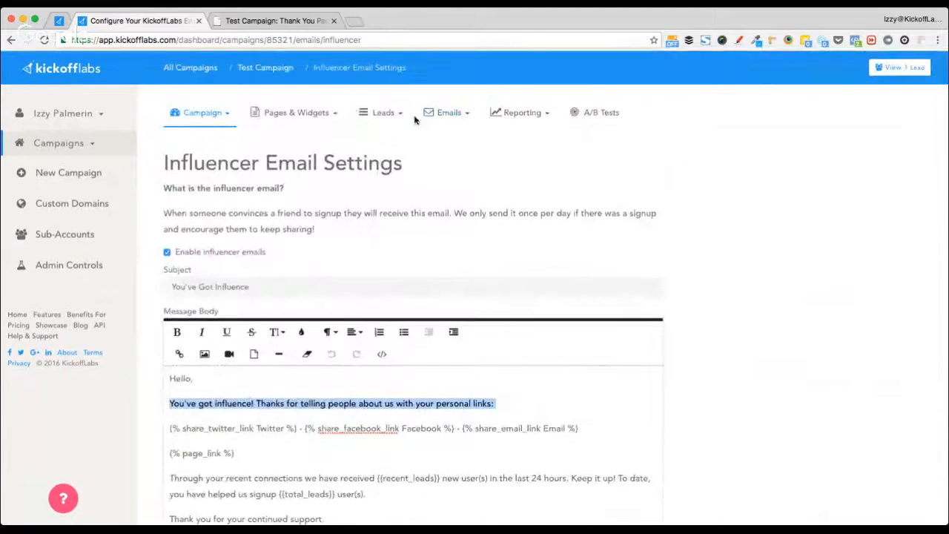
click(449, 116)
- Go to Setup Incentive Emails and add the first incentive email
click(493, 202)
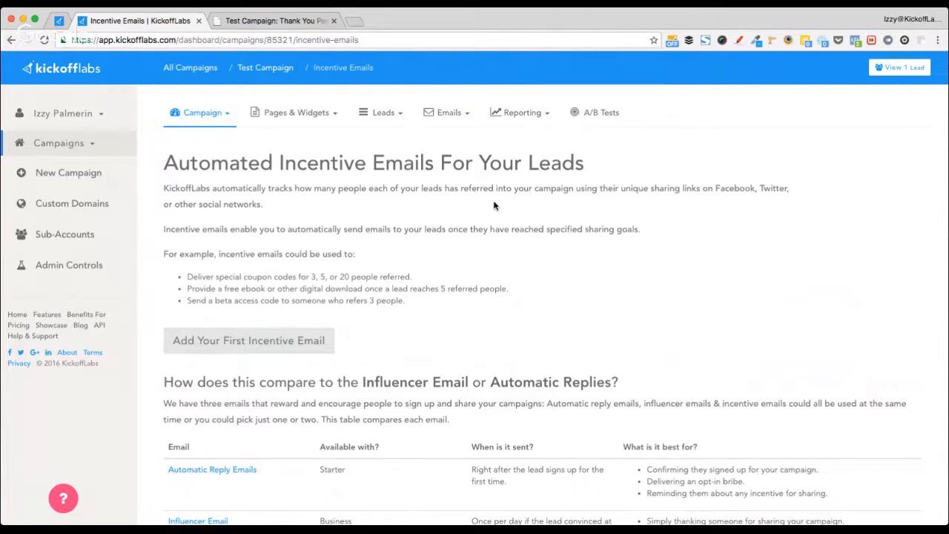
click(295, 340)
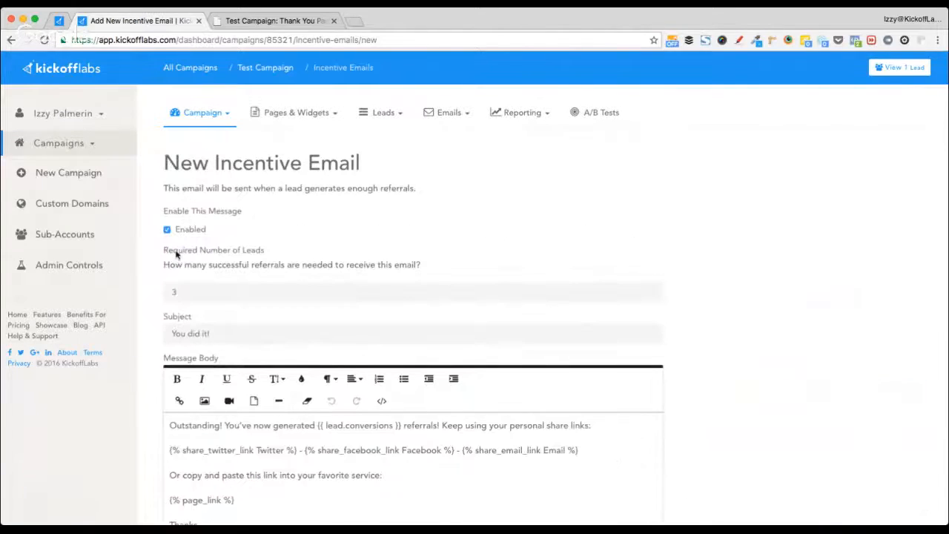
drag(215, 163, 371, 163)
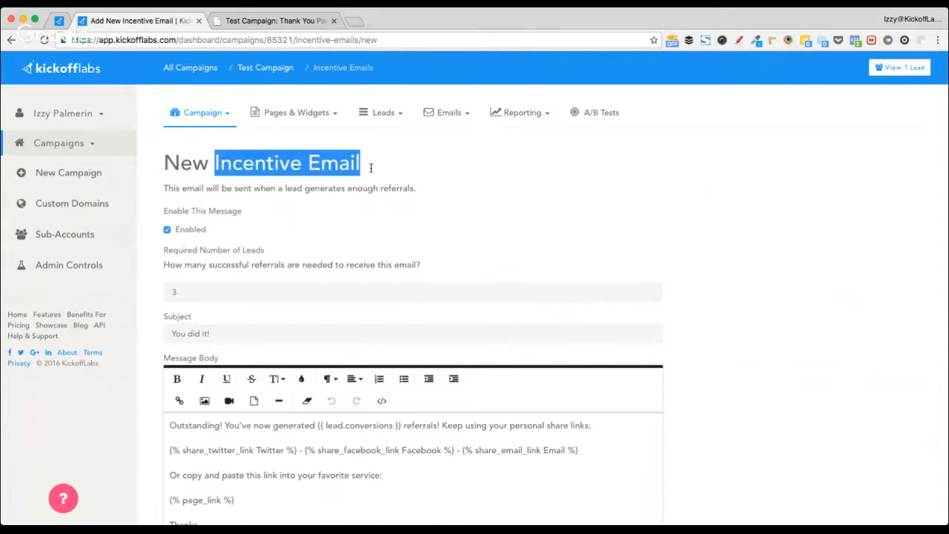
click(148, 324)
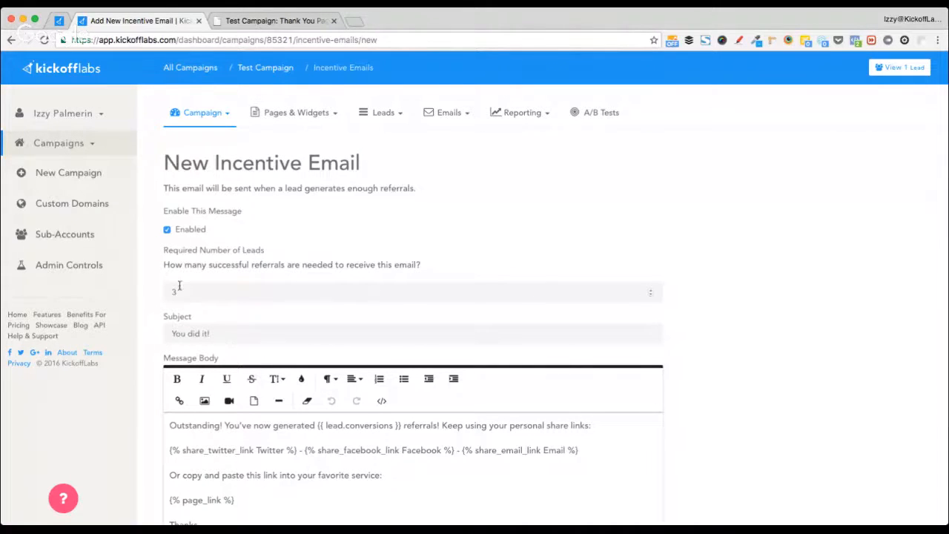
- Tick 'Notify me when someone receives this message' on the new incentive email
scroll(172, 329, down, 1)
scroll(172, 330, down, 1)
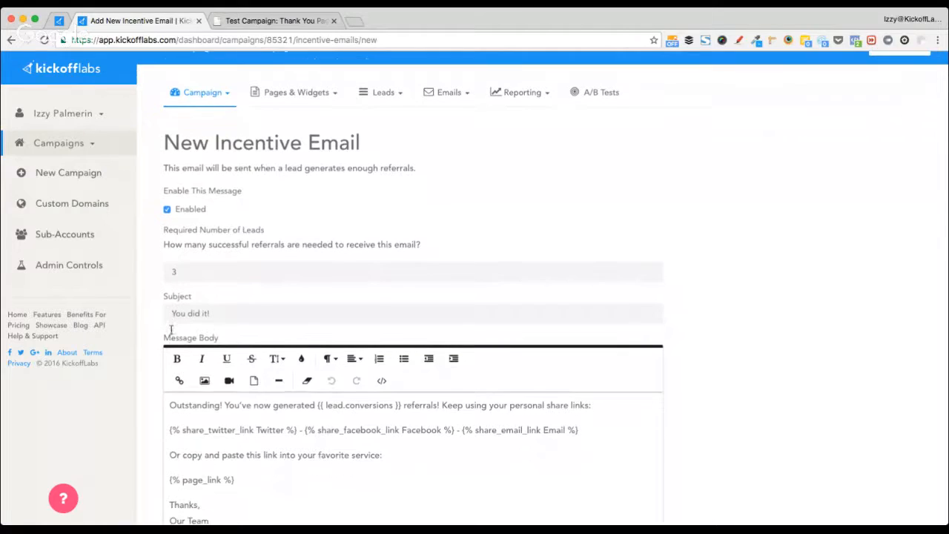
scroll(383, 424, down, 1)
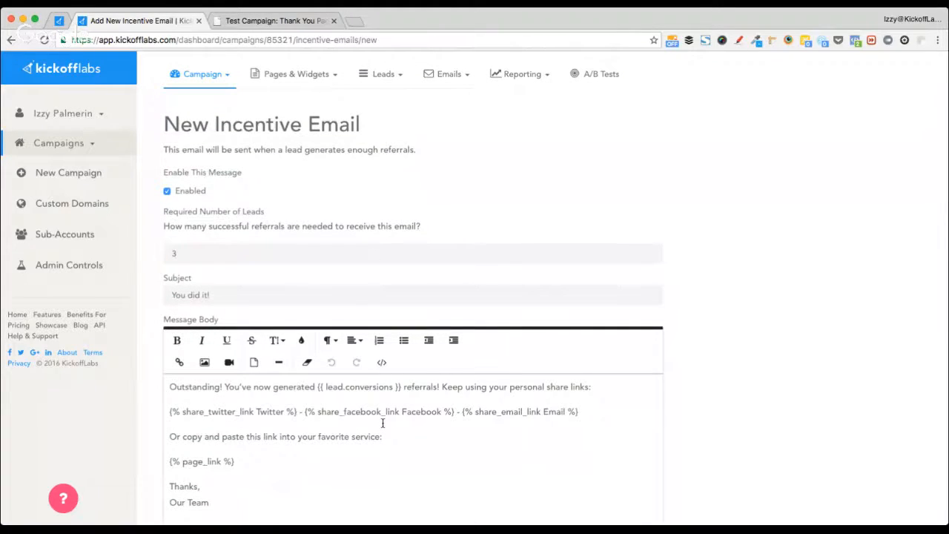
scroll(382, 423, down, 1)
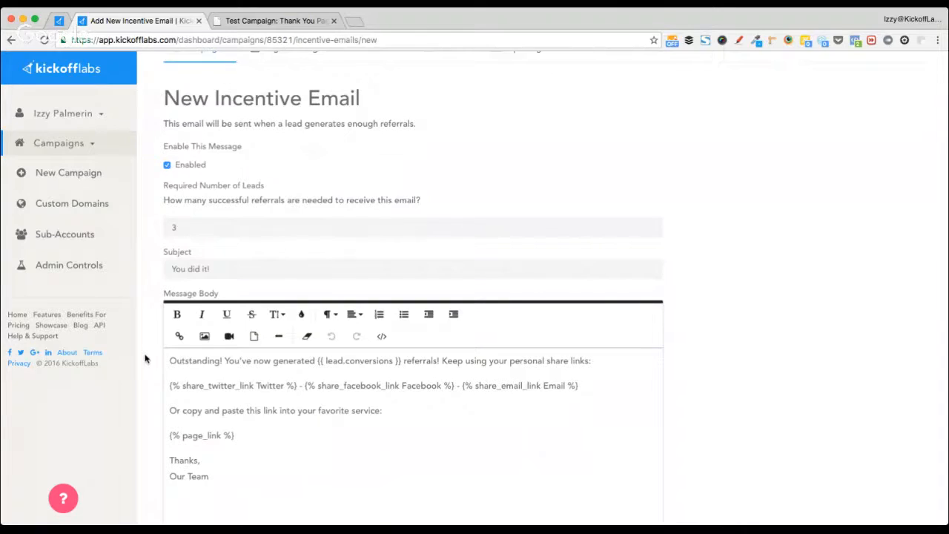
scroll(145, 358, down, 4)
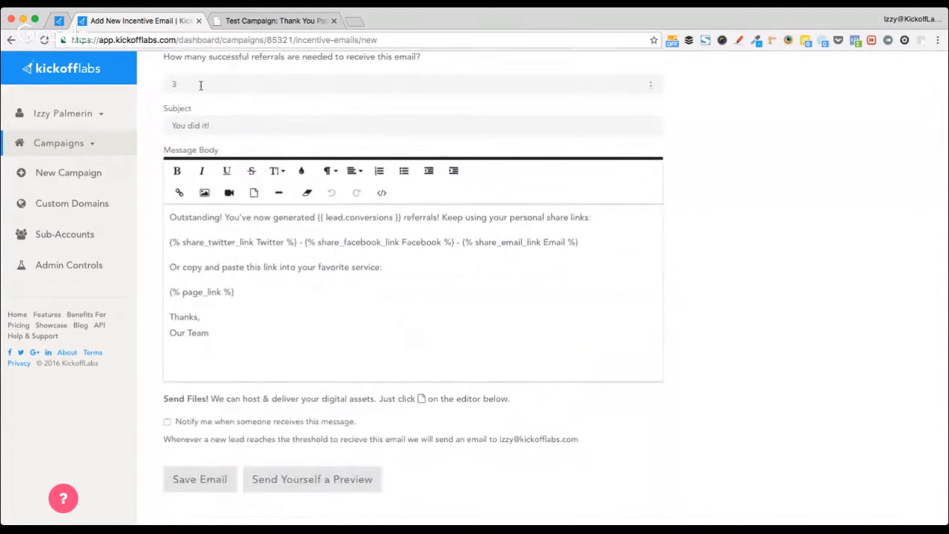
click(167, 422)
scroll(760, 334, up, 3)
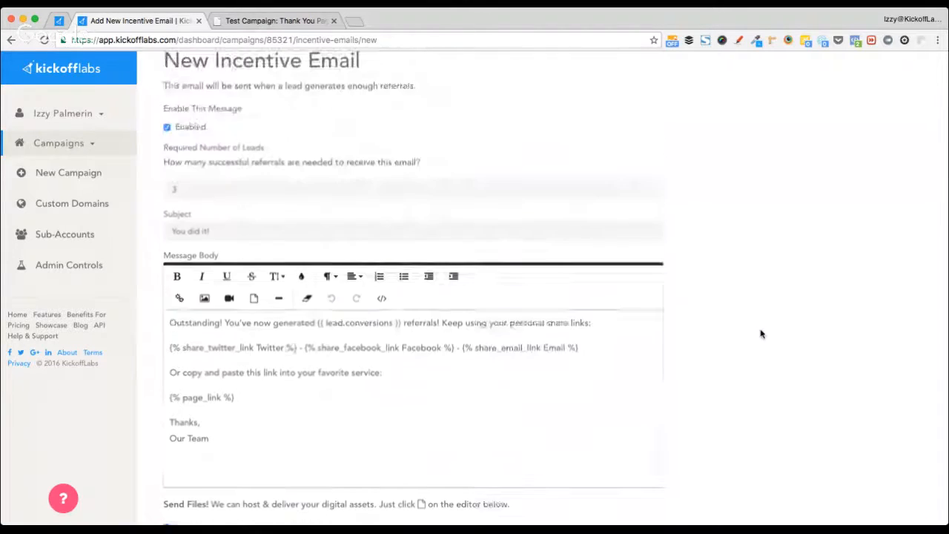
scroll(760, 333, down, 1)
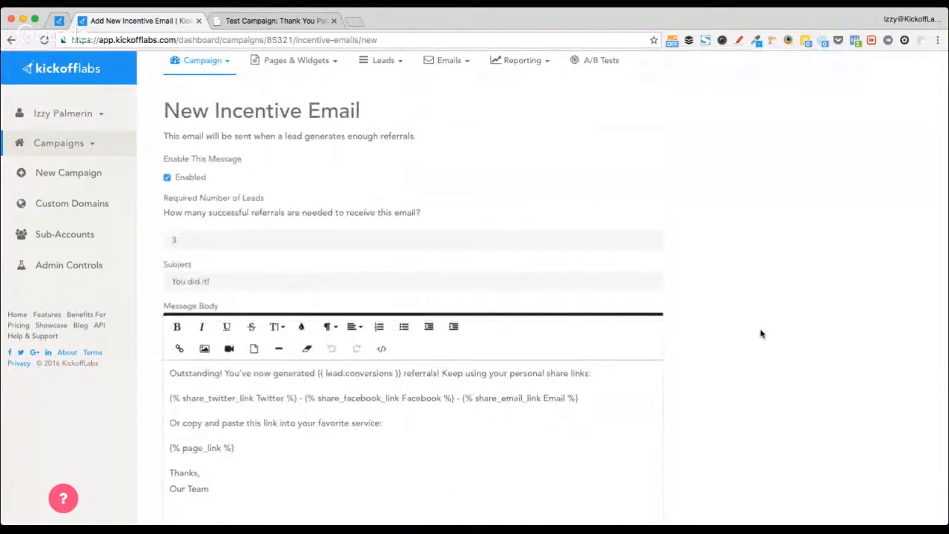
scroll(760, 333, down, 1)
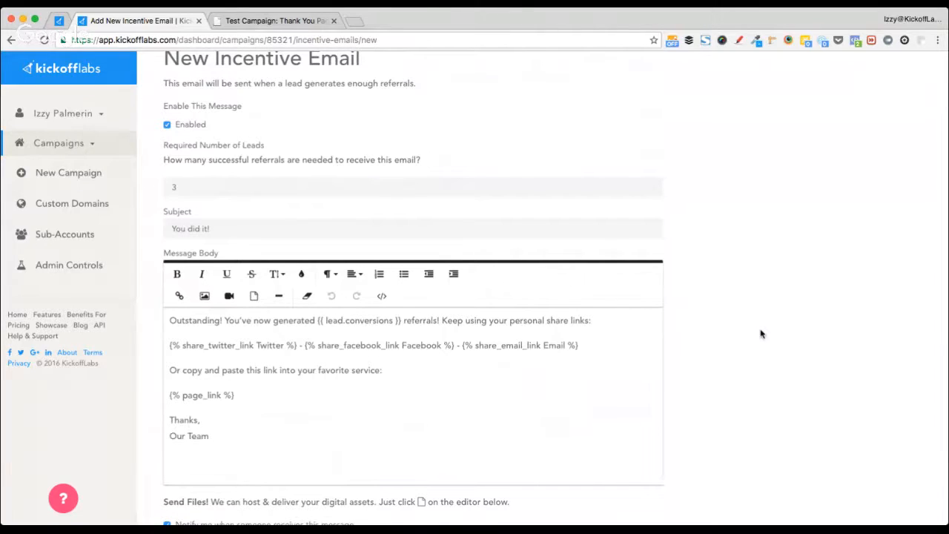
- Set the incentive email's Required Number of Leads to 30
double_click(213, 194)
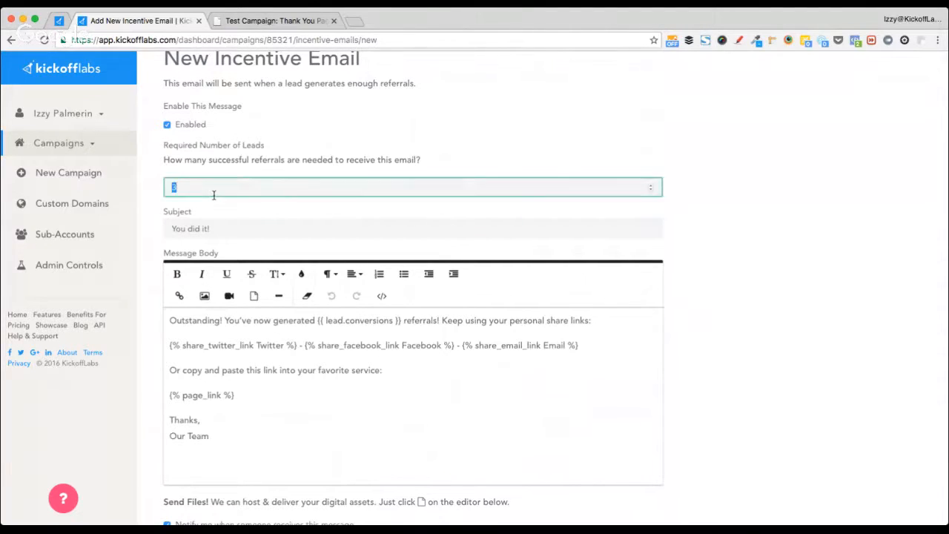
text(30)
click(725, 255)
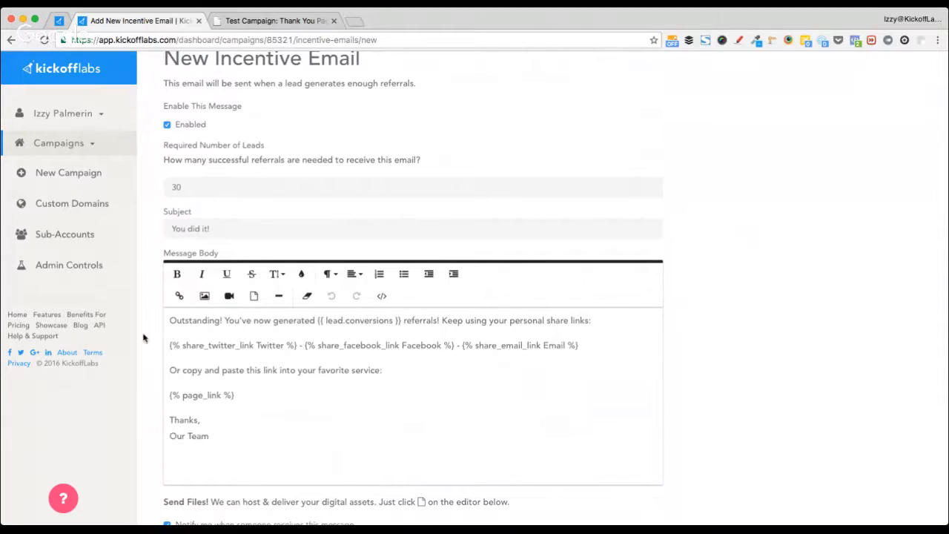
- Save the 30-referral incentive email and go to the campaign's Advanced Fraud Prevention settings
scroll(149, 372, down, 1)
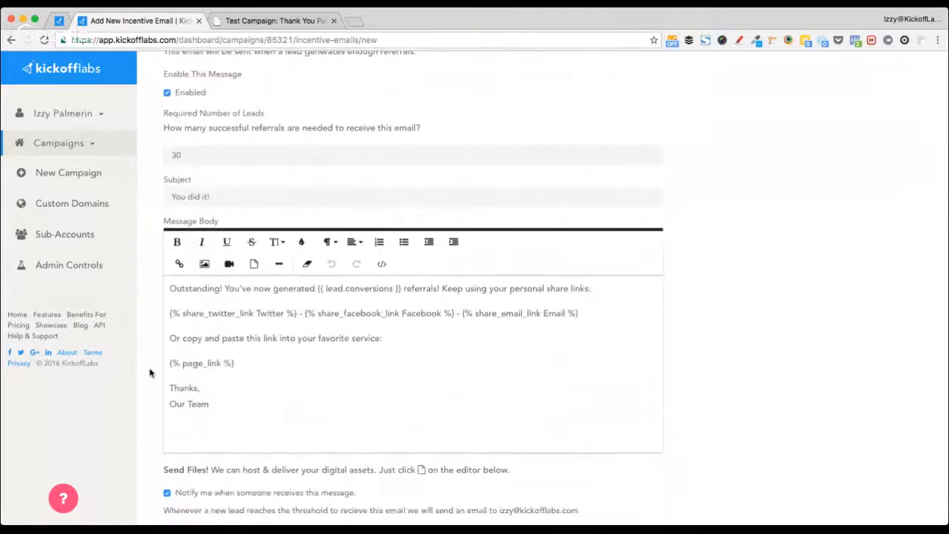
scroll(149, 372, down, 1)
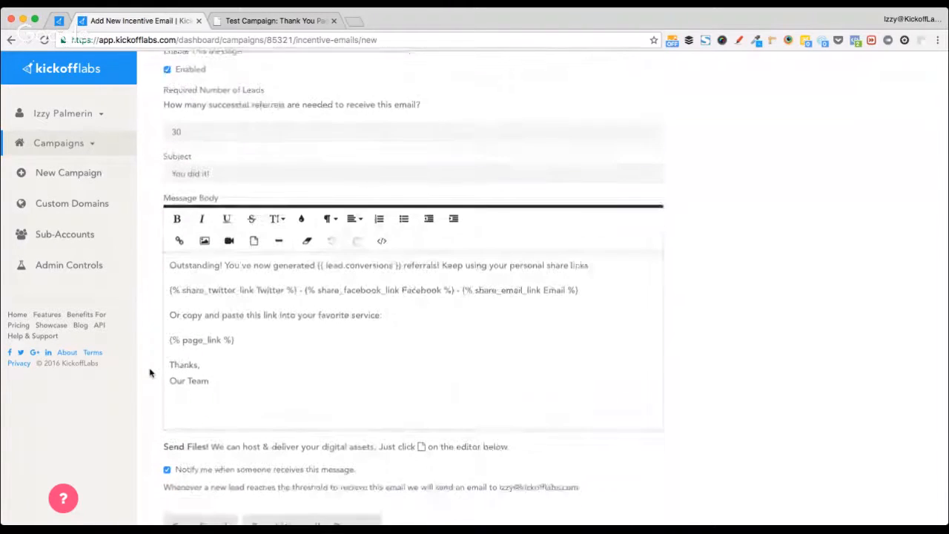
double_click(193, 475)
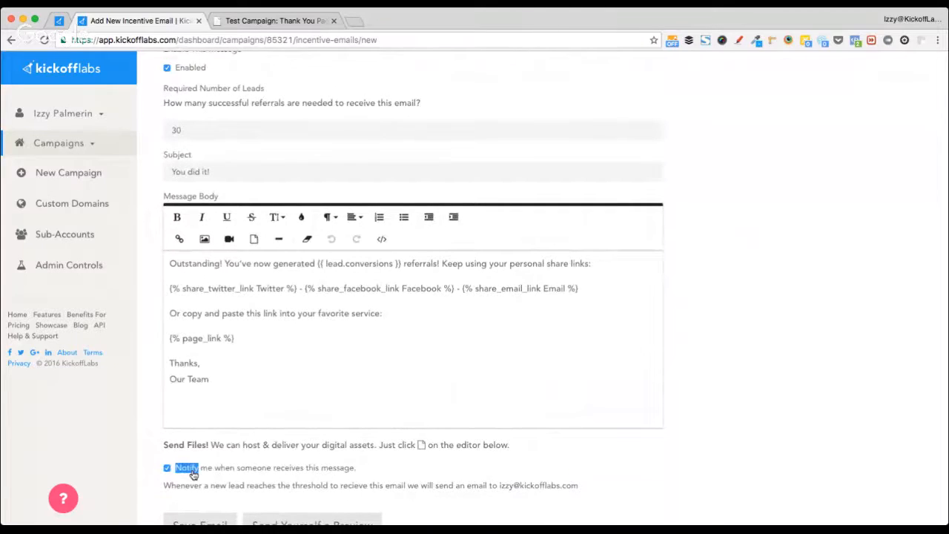
click(142, 462)
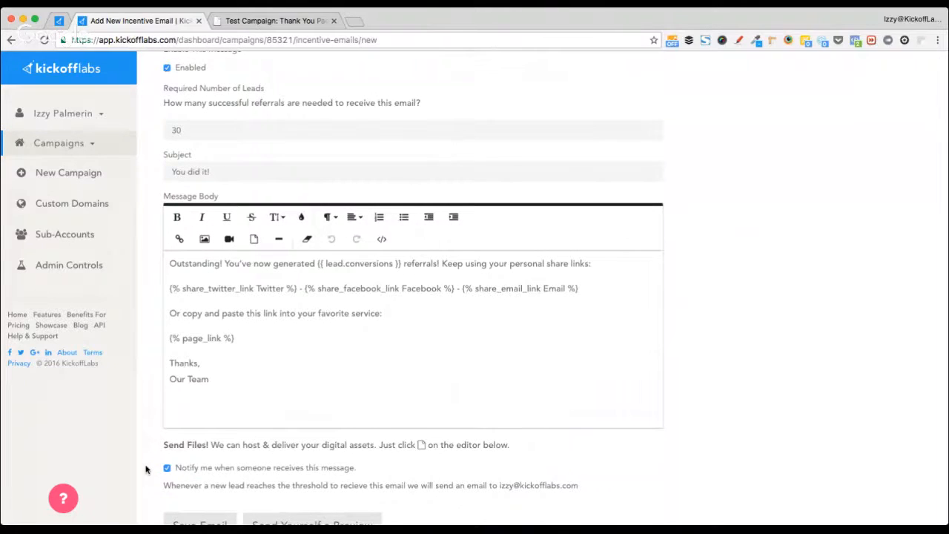
scroll(148, 466, down, 2)
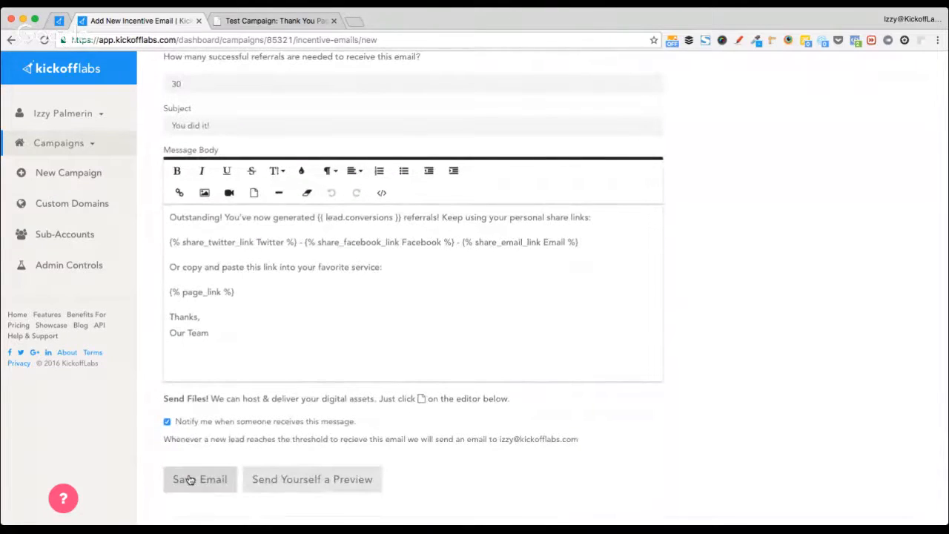
click(195, 480)
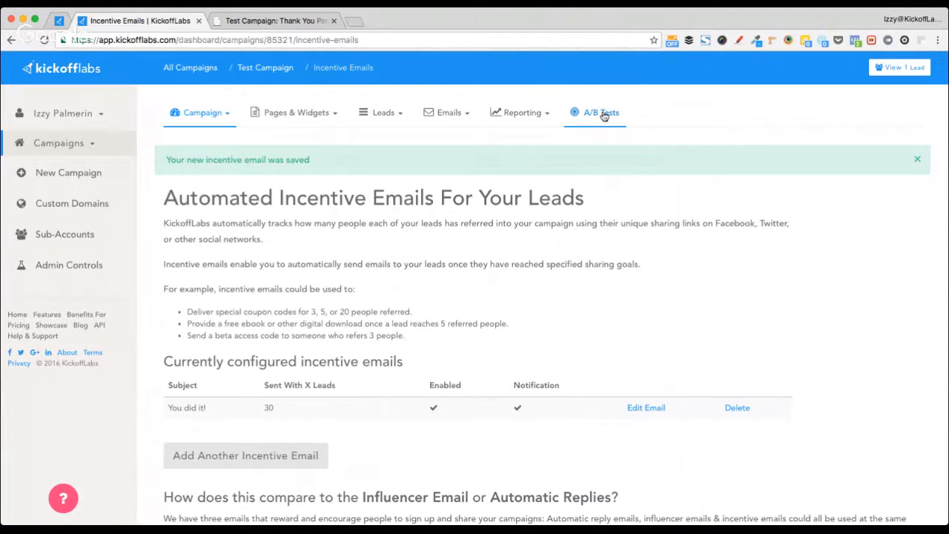
click(216, 116)
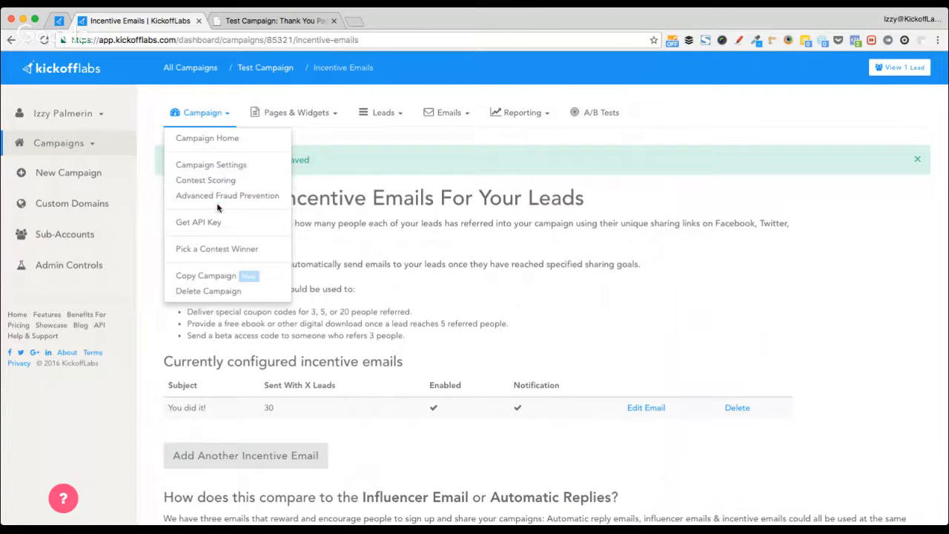
click(252, 195)
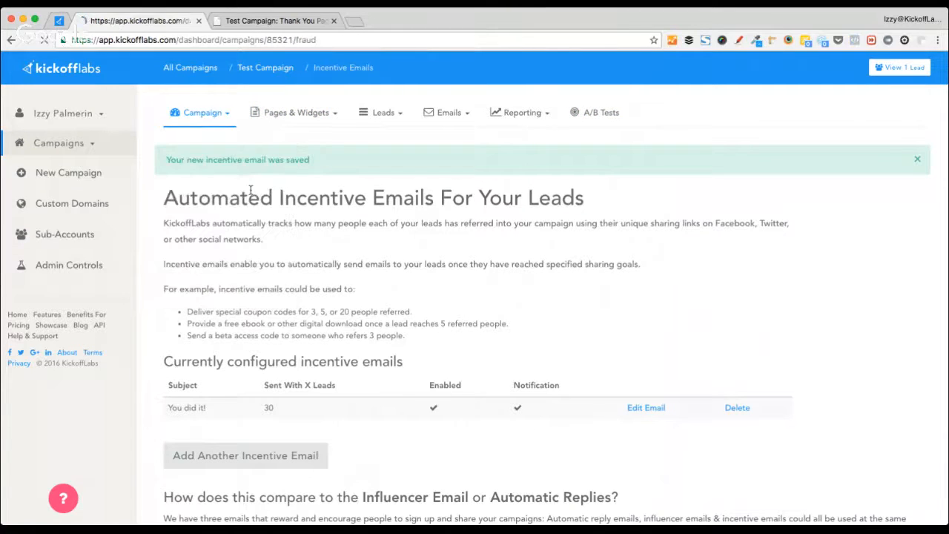
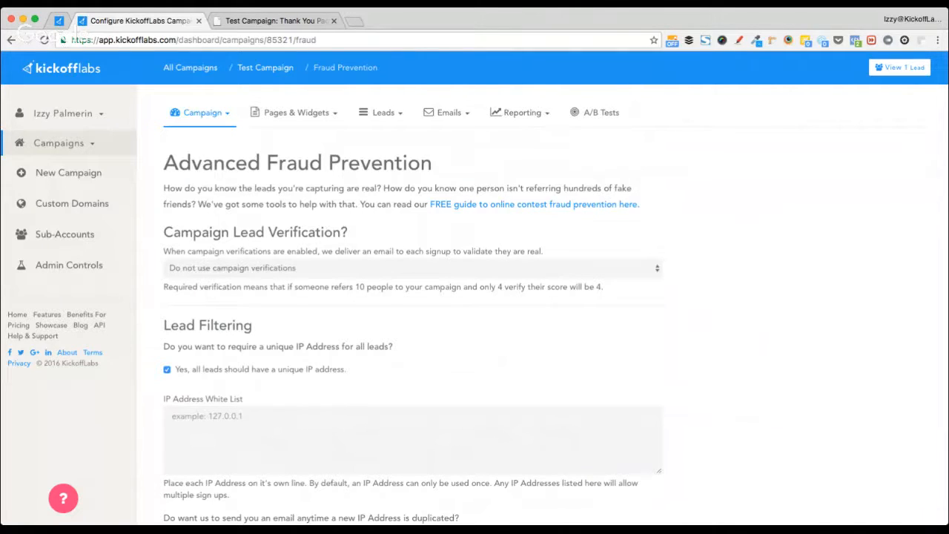
- Require verification for contests and use Test Campaign: Thank You Page as the verification URL
click(394, 280)
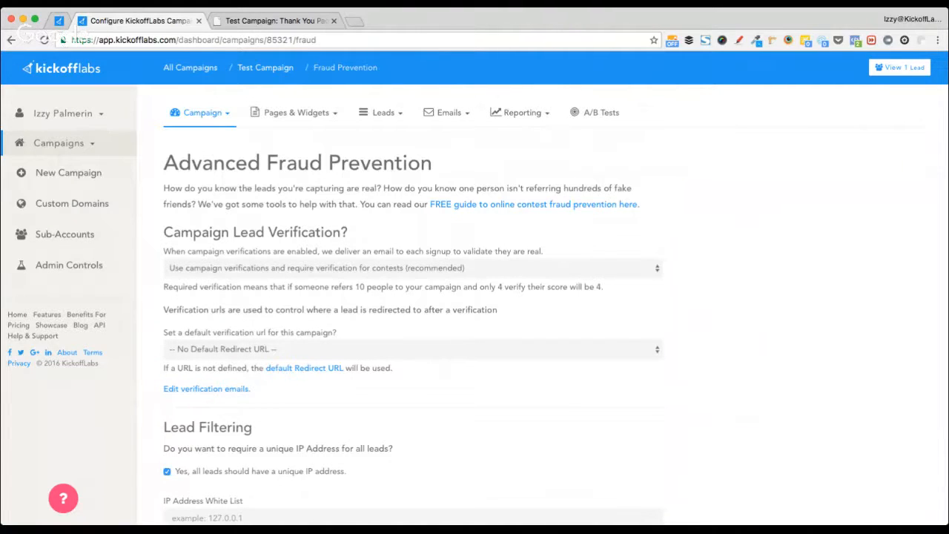
click(572, 385)
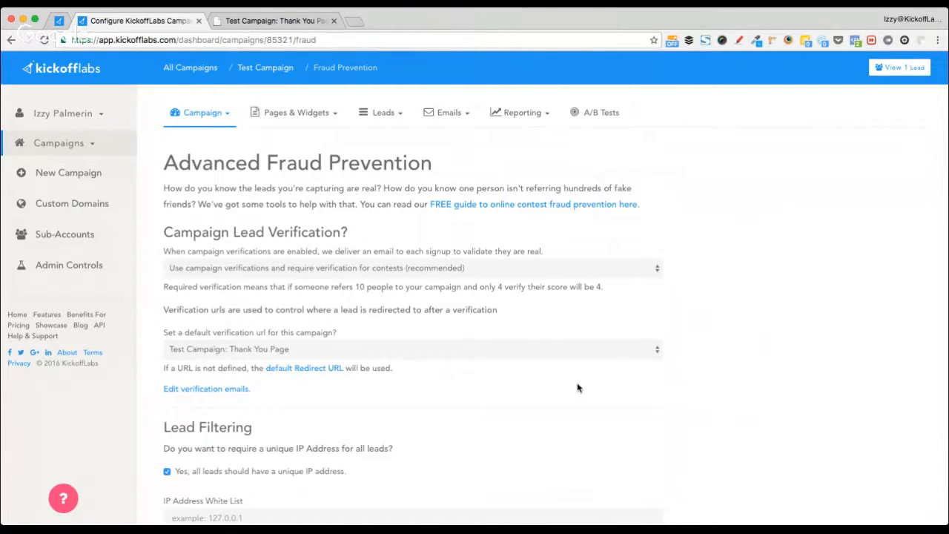
scroll(572, 385, down, 5)
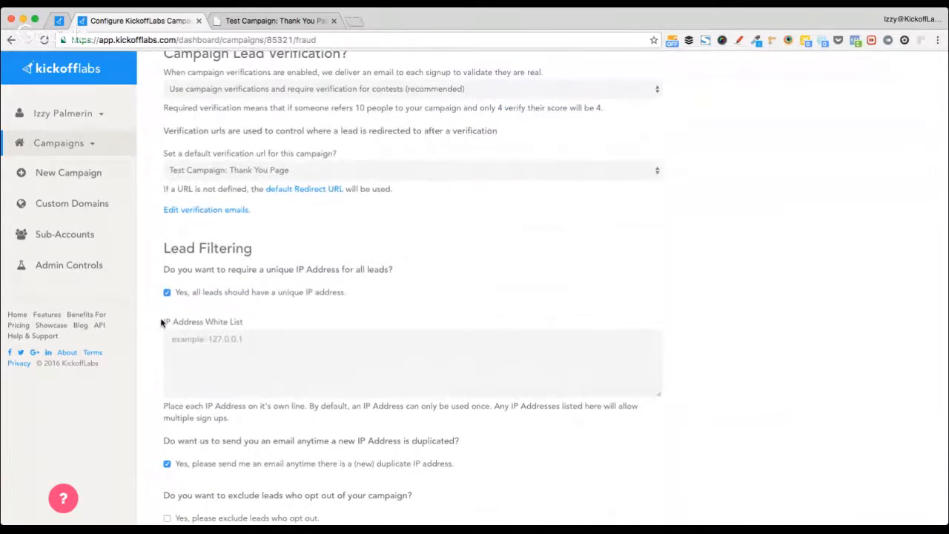
scroll(161, 319, down, 1)
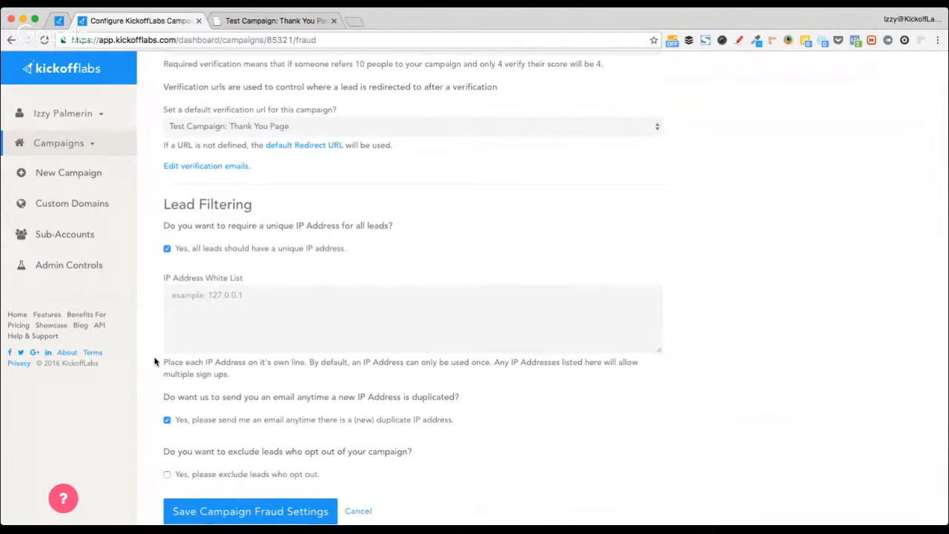
scroll(154, 361, down, 1)
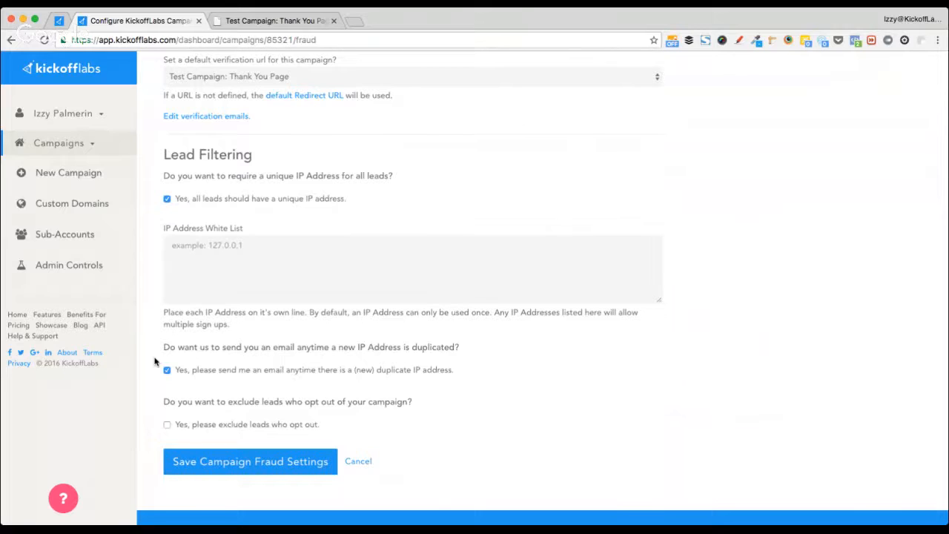
scroll(241, 363, up, 3)
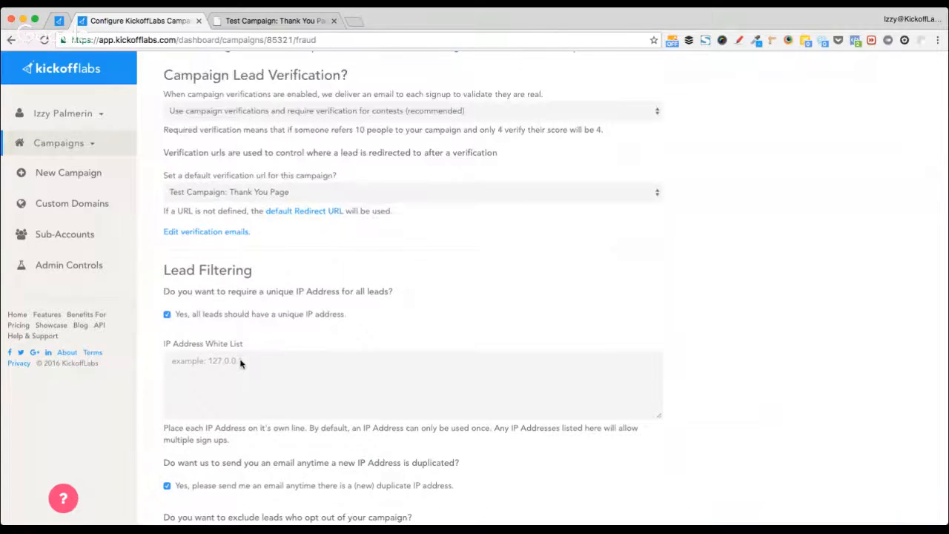
scroll(240, 363, up, 3)
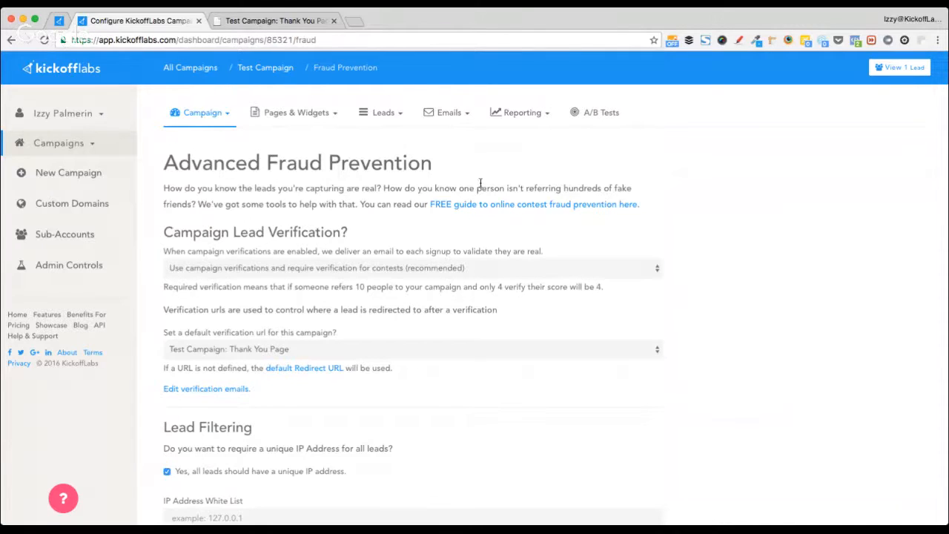
click(517, 207)
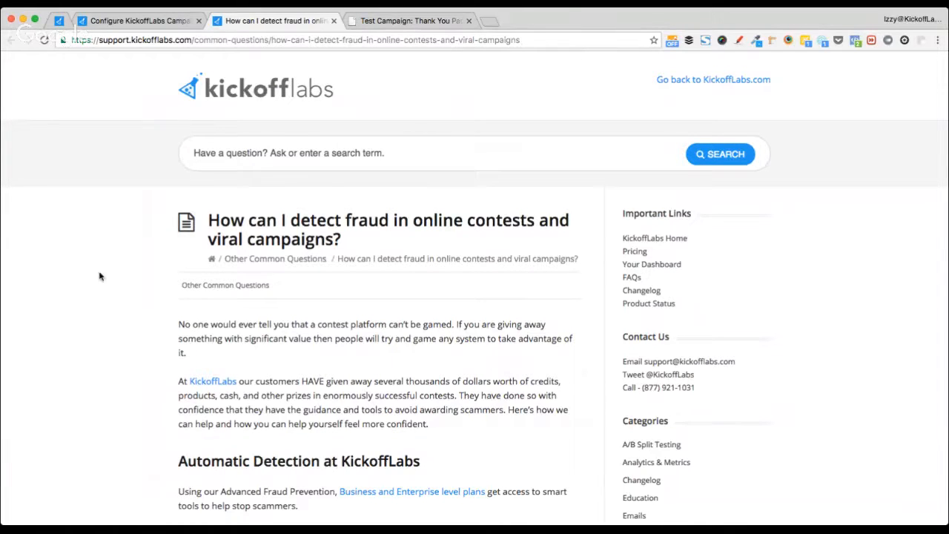
scroll(100, 275, down, 3)
scroll(100, 275, down, 5)
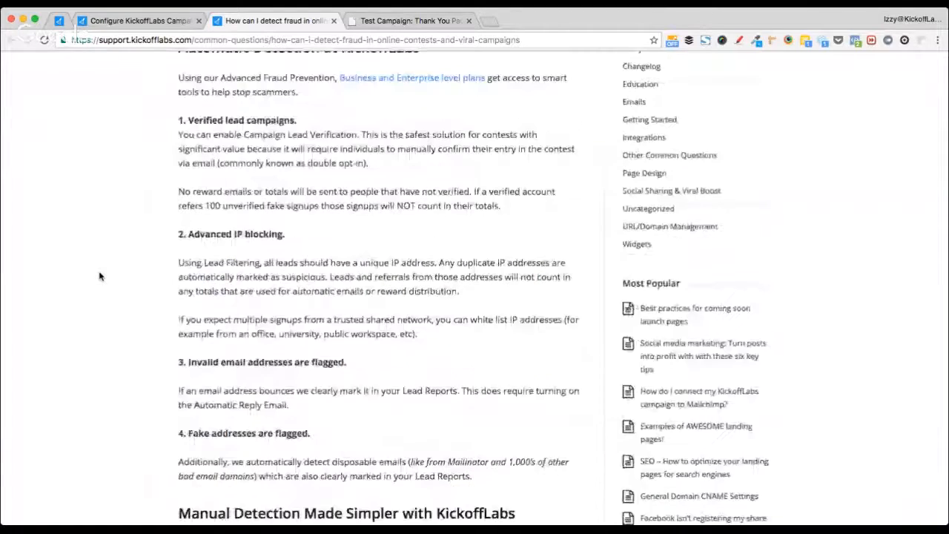
scroll(100, 276, up, 7)
scroll(100, 276, down, 2)
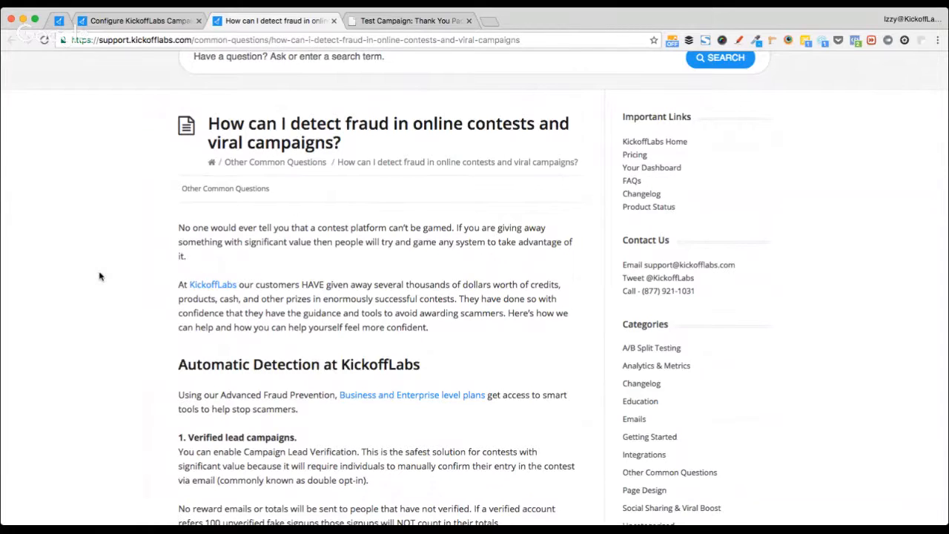
click(333, 21)
click(238, 22)
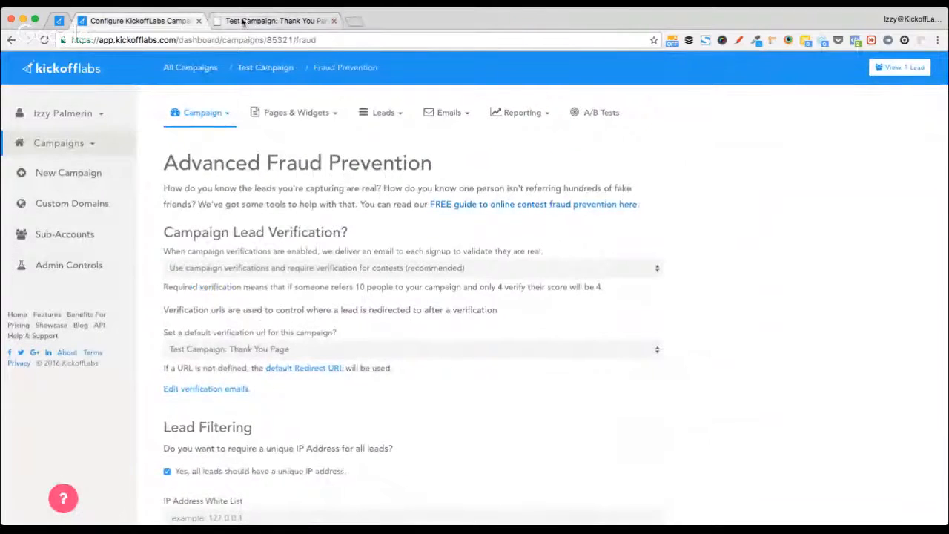
- Close the Thank You Page preview and open Test Campaign from All Campaigns
click(333, 21)
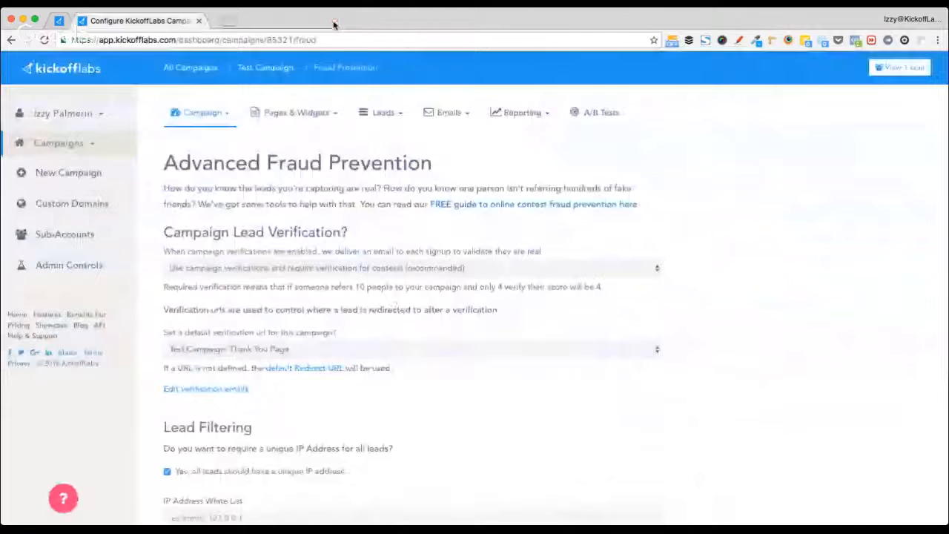
click(193, 68)
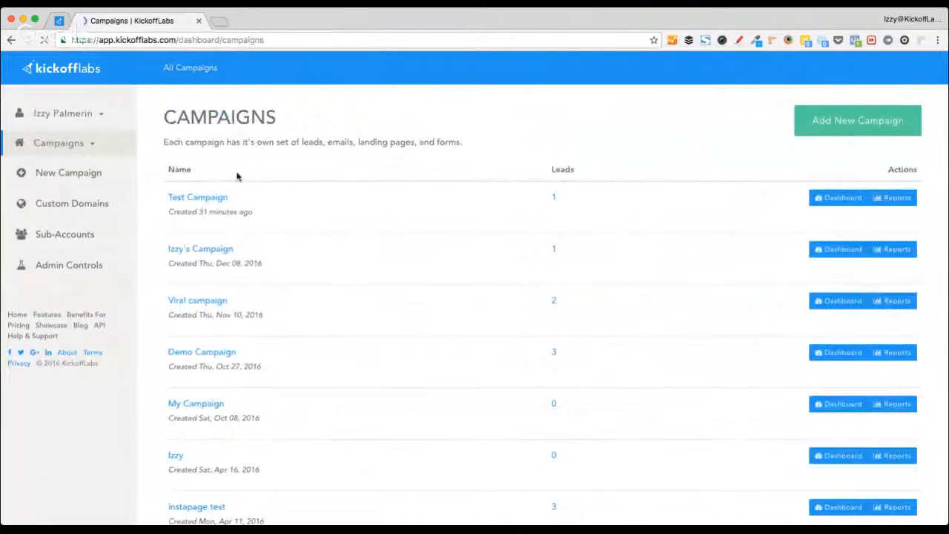
click(205, 199)
- Check the live training chat page, then return to the Test Campaign dashboard
click(58, 21)
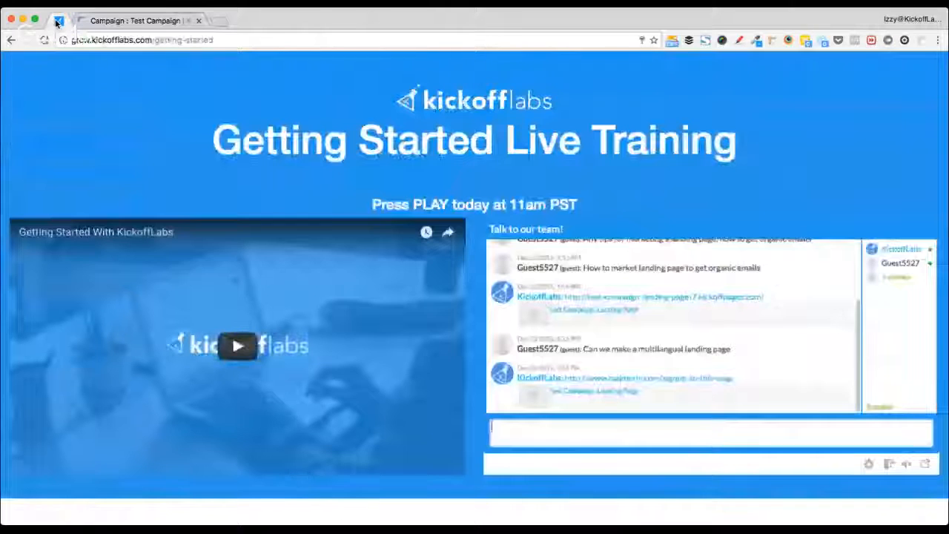
scroll(752, 324, up, 1)
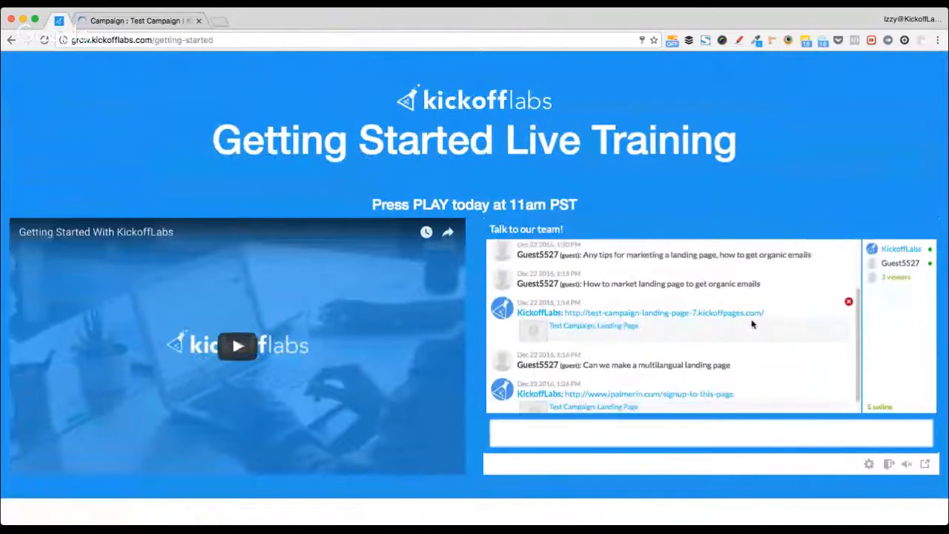
scroll(752, 324, down, 3)
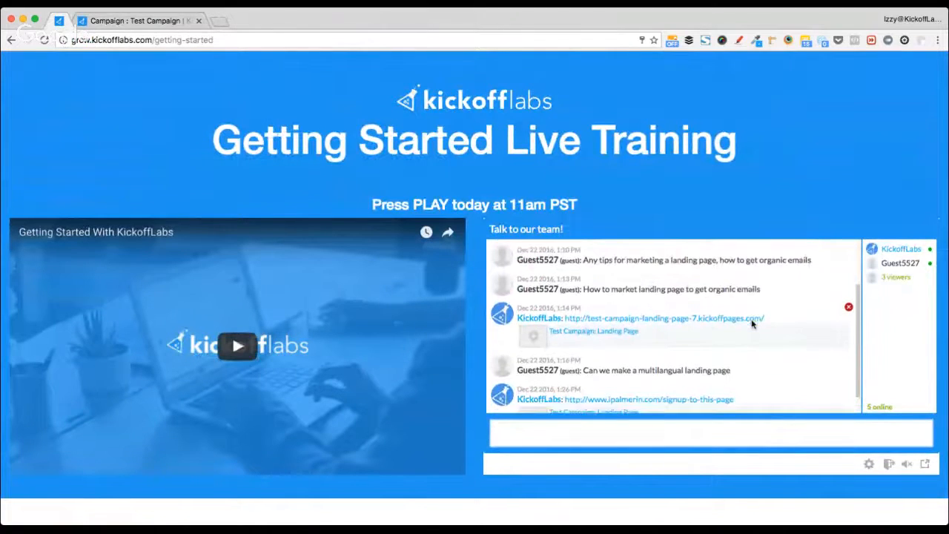
click(128, 18)
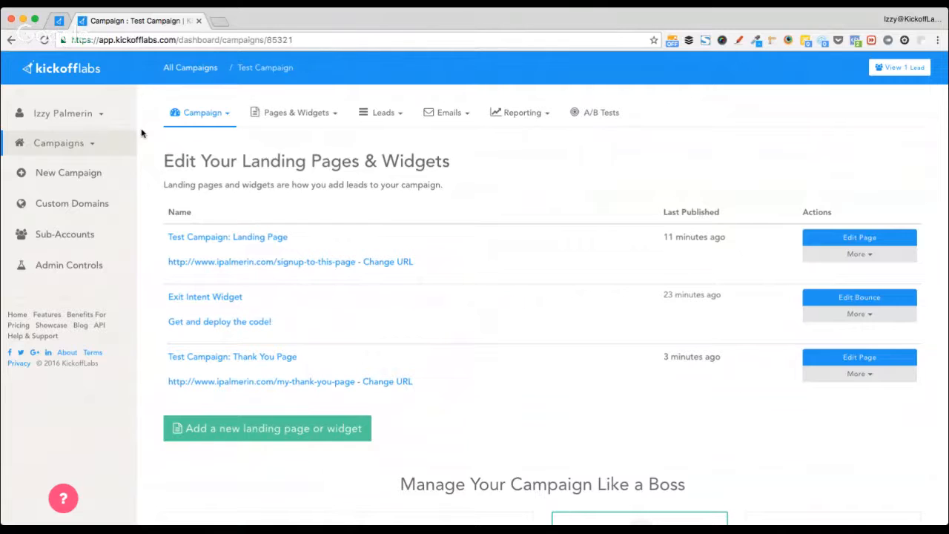
- Search Google for 'kickofflabs adwords' and copy the Think Outside The Adwords post's URL
key(super+t)
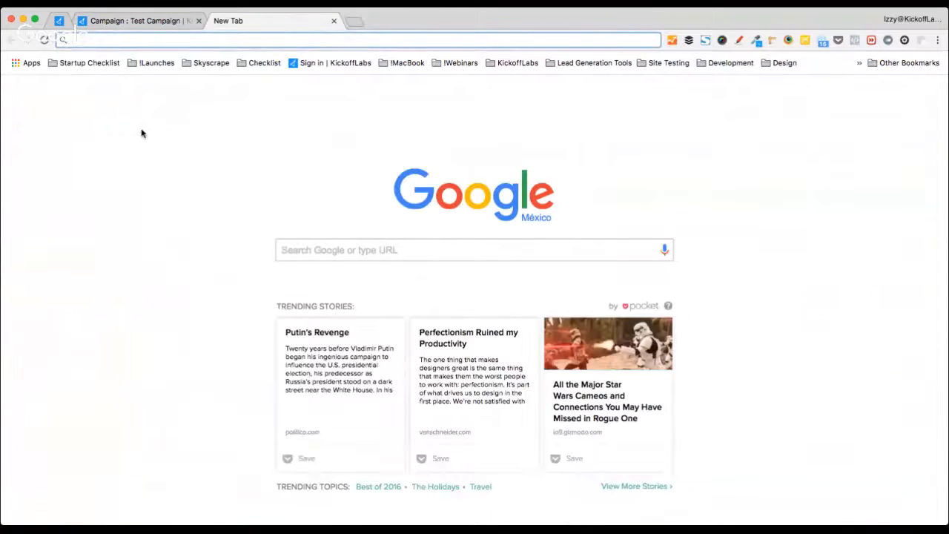
text(kickofflabs adwords)
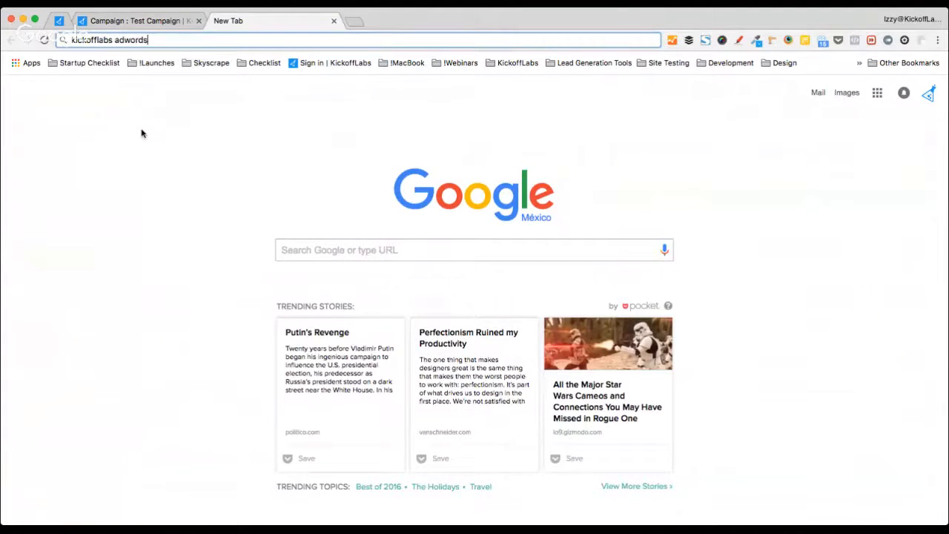
key(Return)
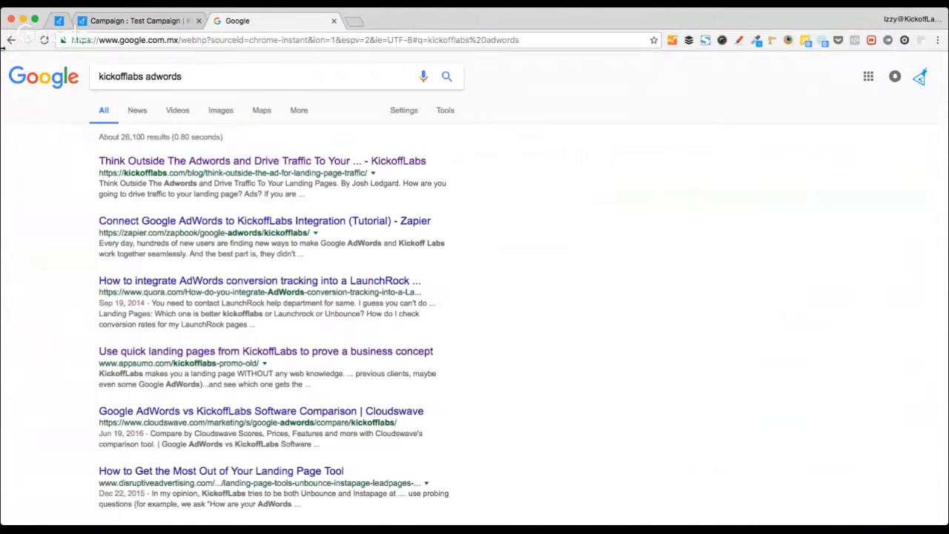
click(167, 162)
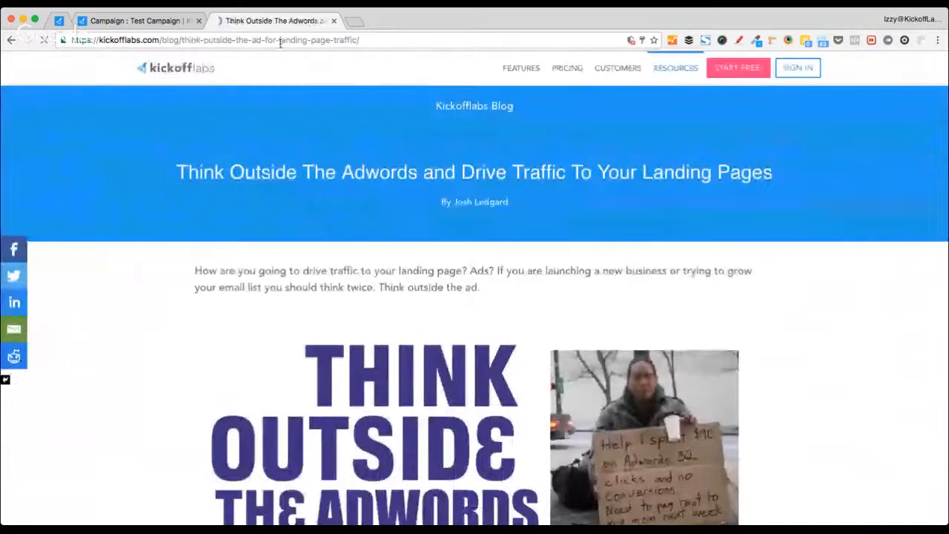
click(280, 40)
key(super+c)
scroll(218, 254, down, 3)
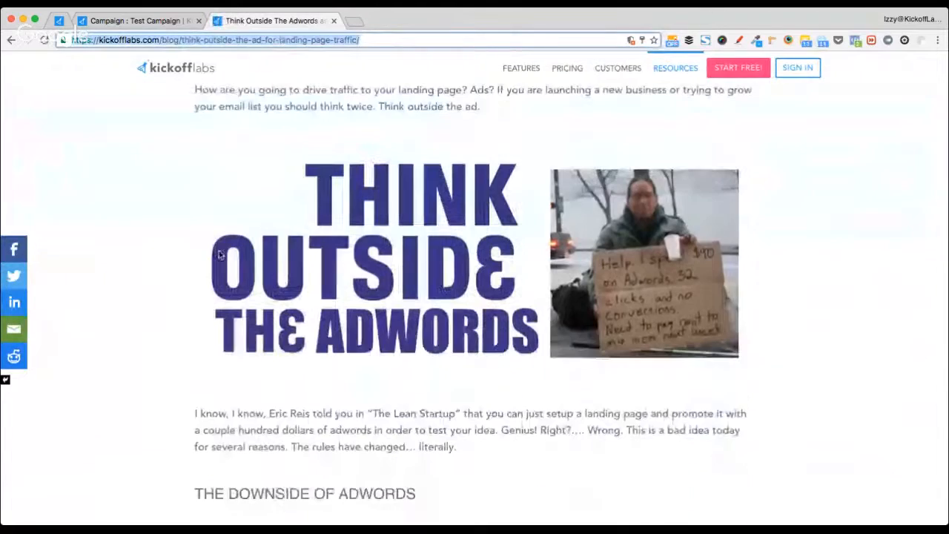
scroll(170, 319, down, 3)
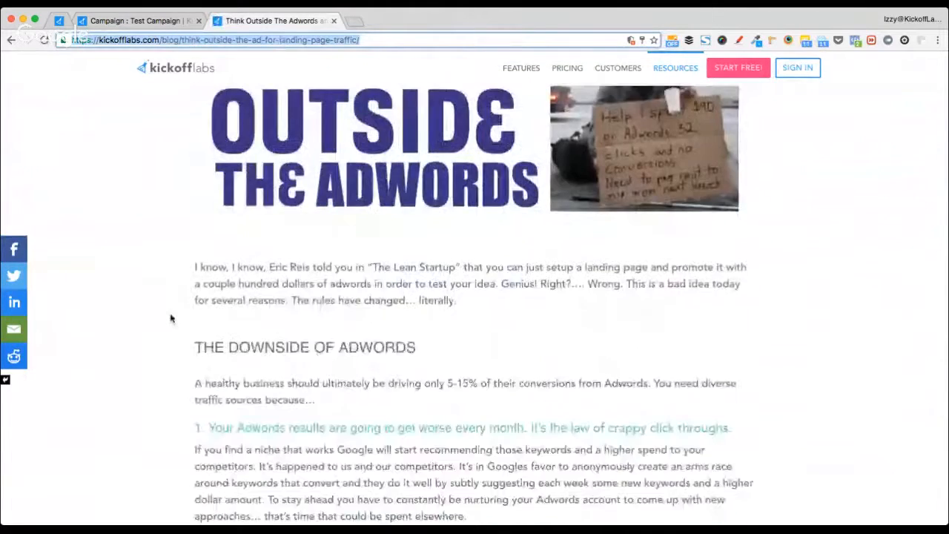
scroll(171, 319, down, 15)
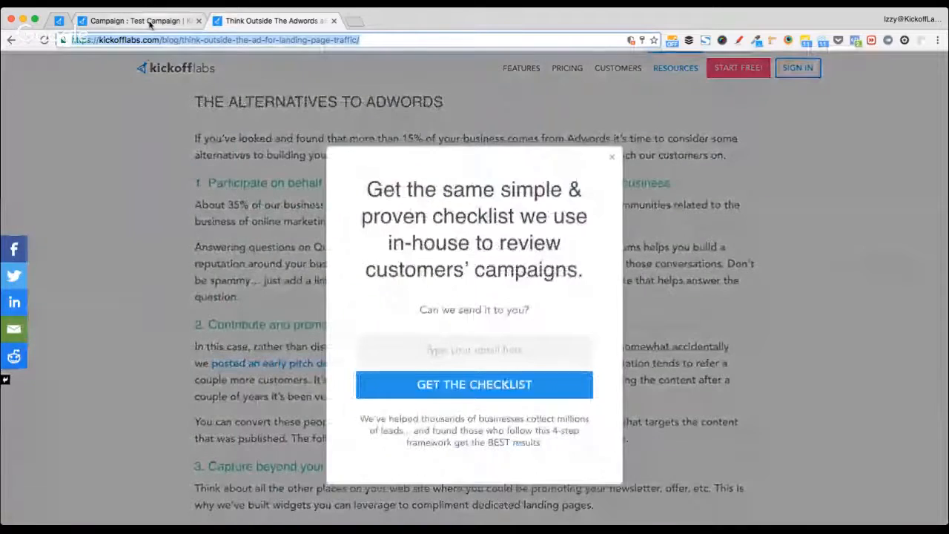
- Paste and send the Adwords blog link in the live training chat
click(141, 20)
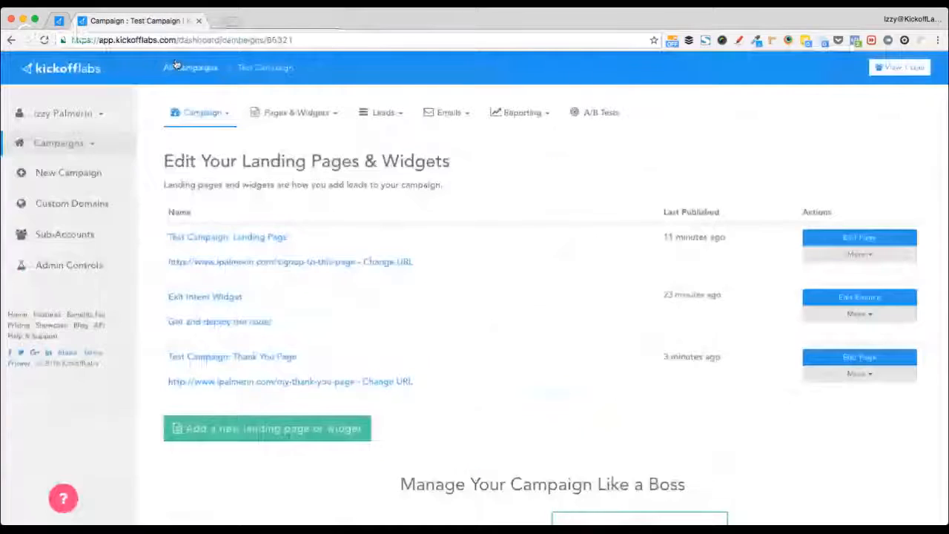
click(60, 21)
key(super+v)
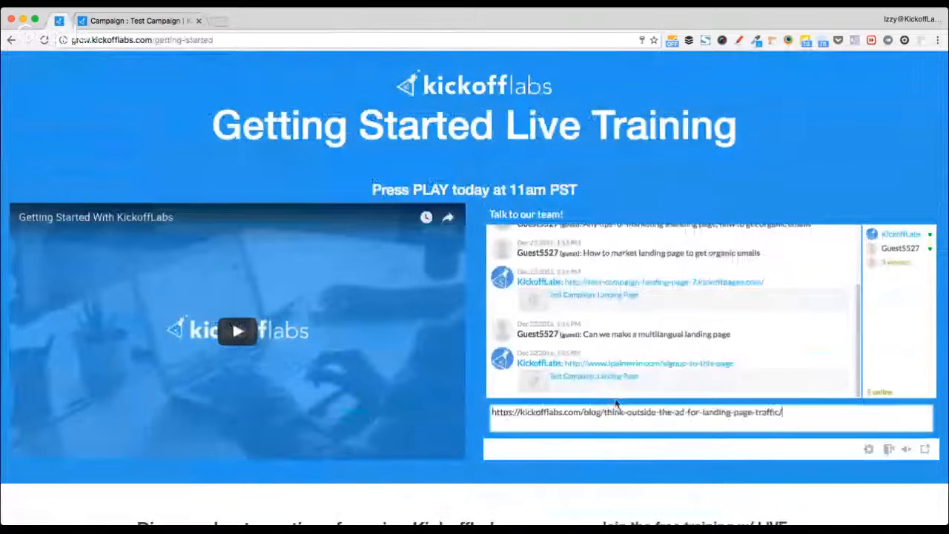
key(Return)
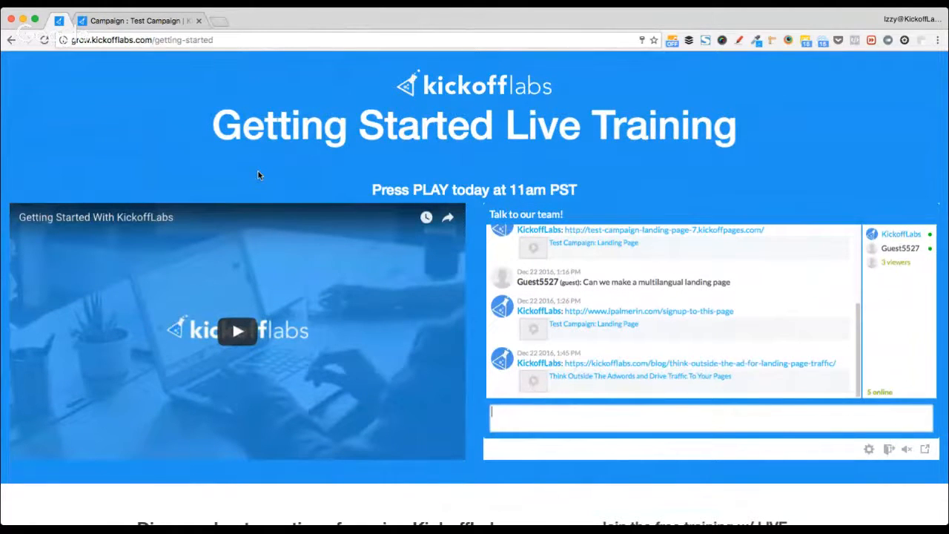
key(super+t)
- Load the viral campaign checklist download page and copy its address
text(campaiugn)
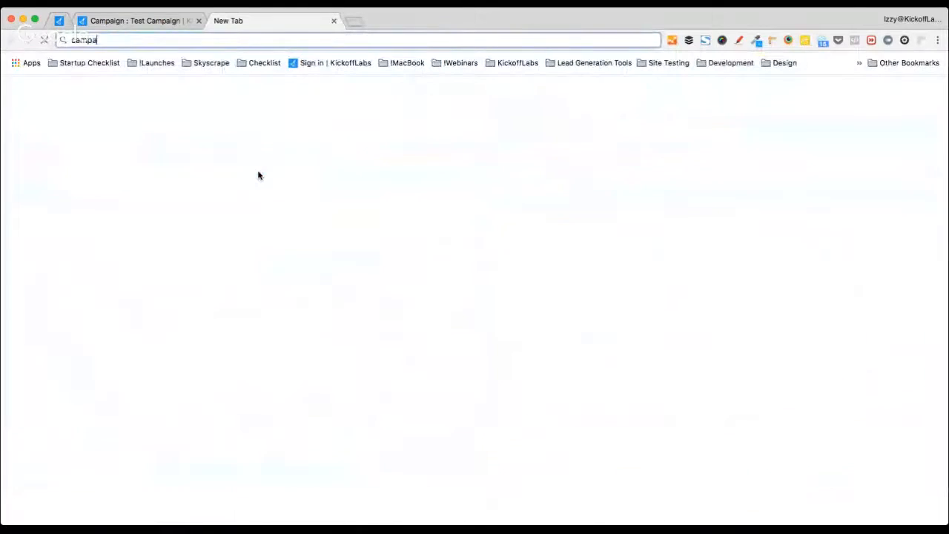
key(BackSpace)
key(BackSpace)
key(BackSpace)
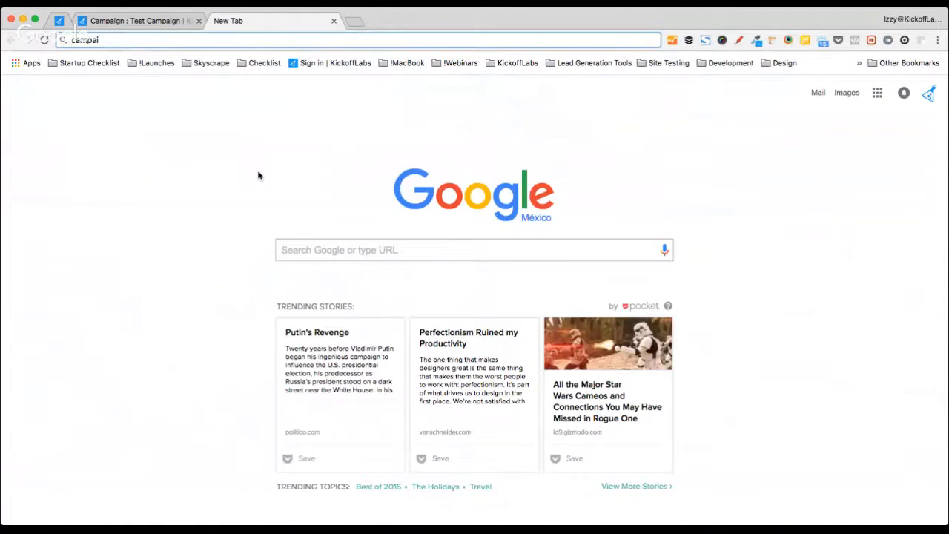
text(gn)
key(super+a)
text(checklisy)
key(BackSpace)
key(Down)
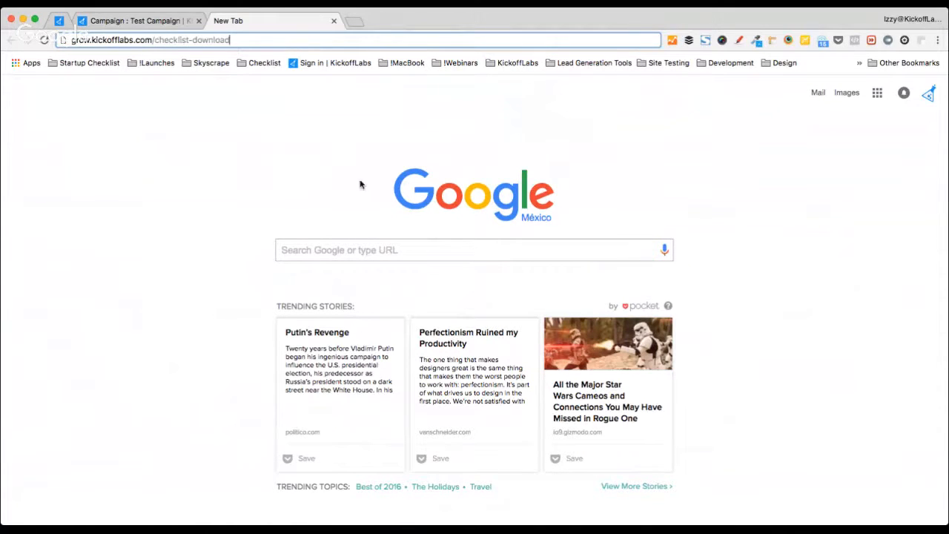
key(Return)
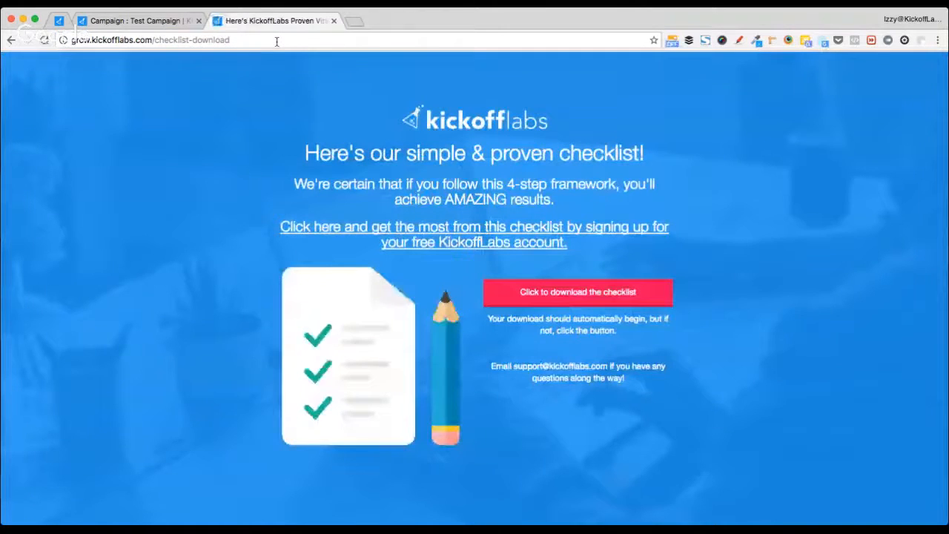
click(277, 42)
key(super+c)
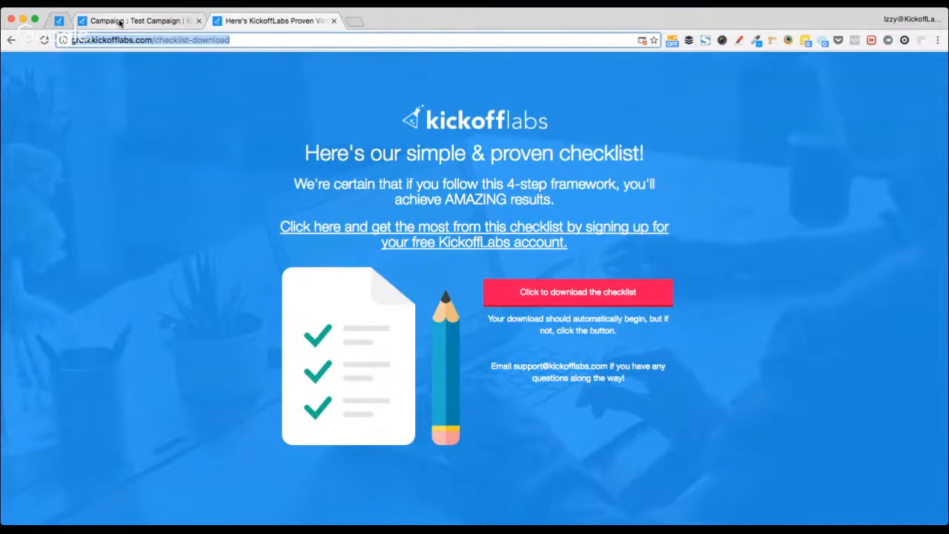
- Send the checklist link in the live training chat, then close the checklist tab
click(59, 20)
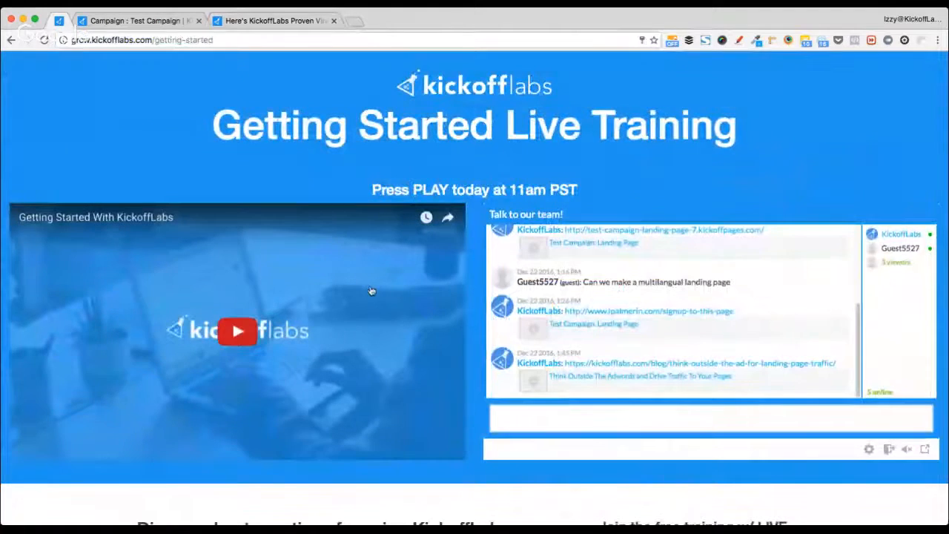
key(super+v)
key(Return)
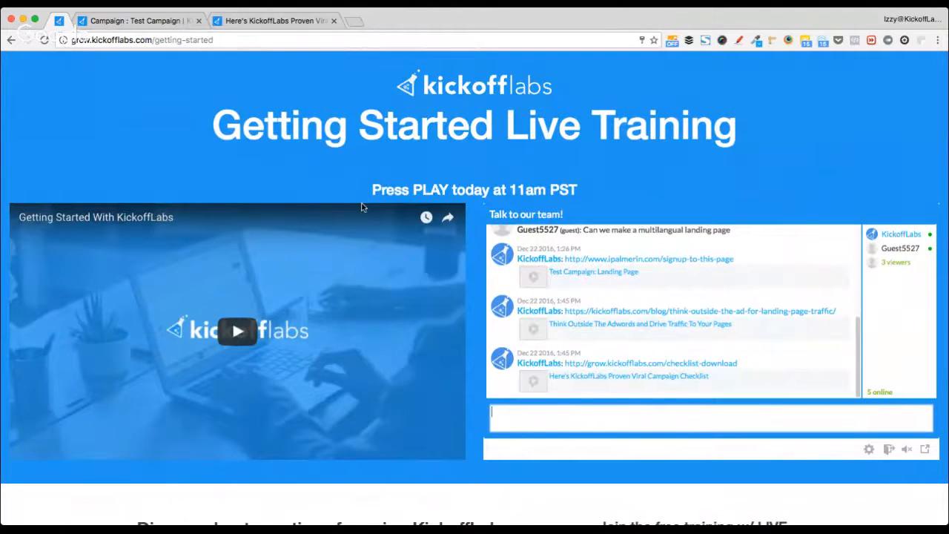
click(239, 20)
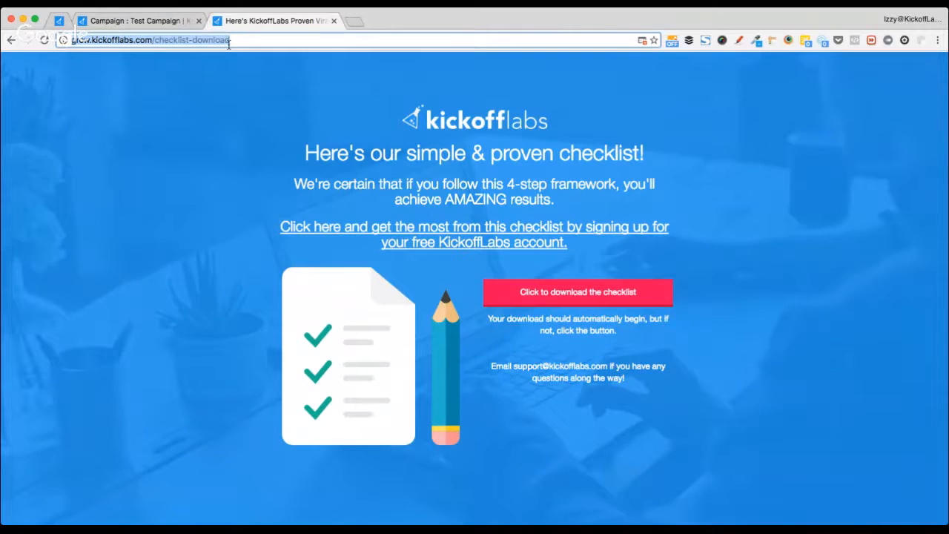
key(super+w)
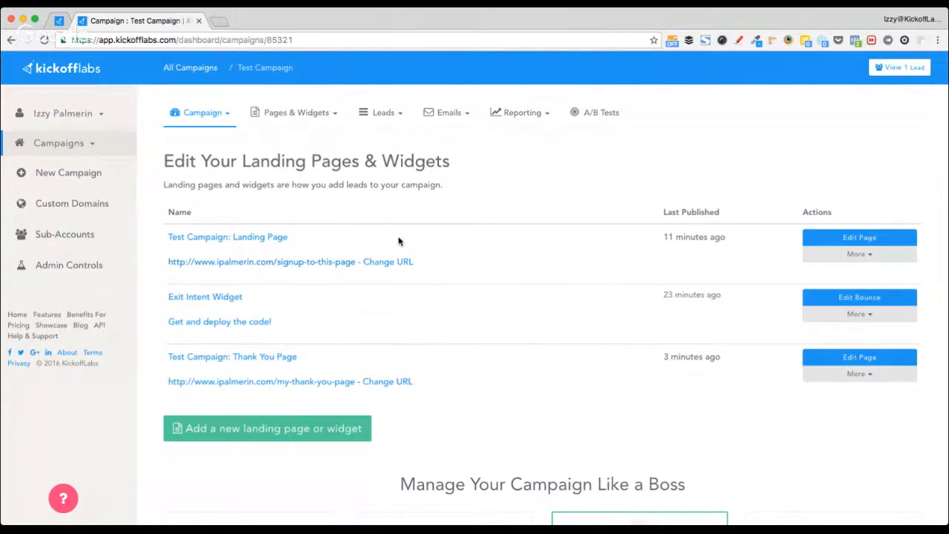
key(super+t)
text(xy)
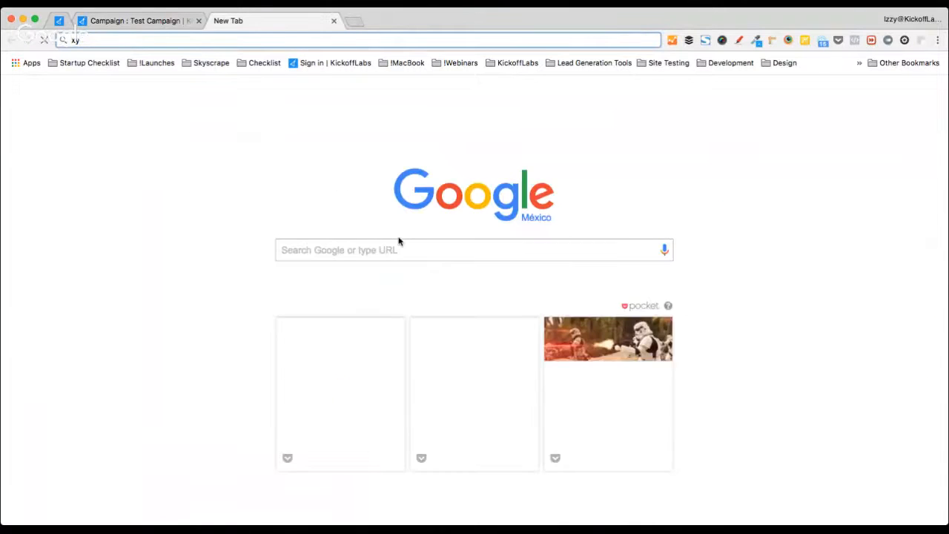
text(lophone)
key(Return)
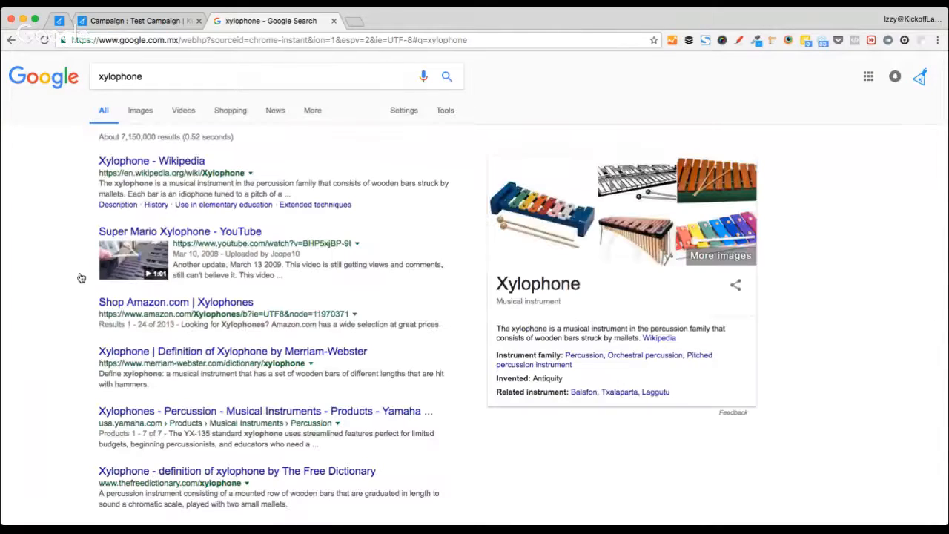
scroll(553, 230, up, 5)
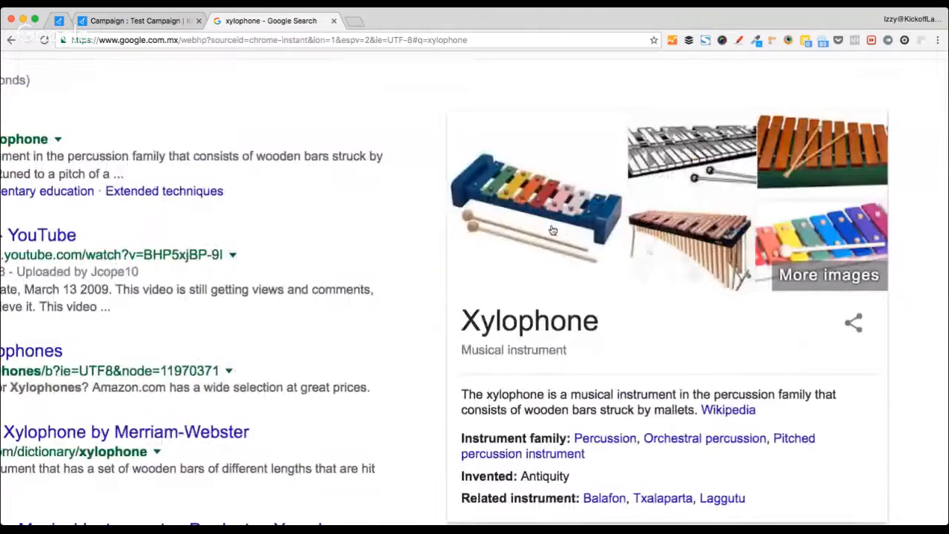
scroll(552, 230, up, 2)
scroll(552, 229, left, 2)
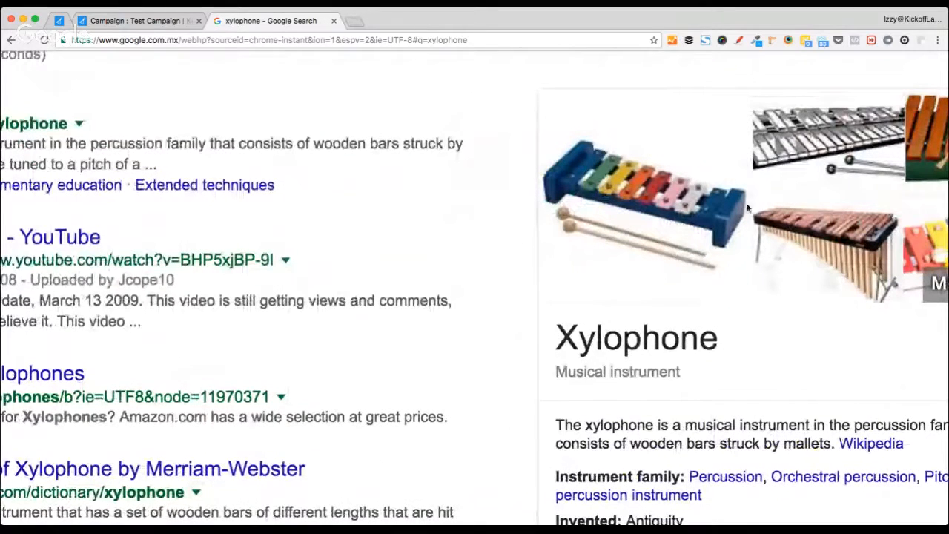
scroll(618, 206, down, 5)
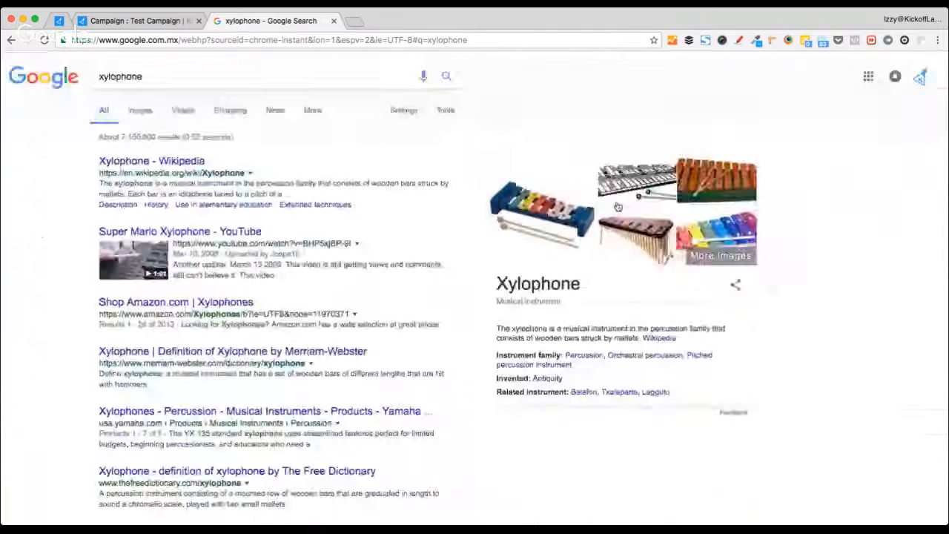
click(334, 22)
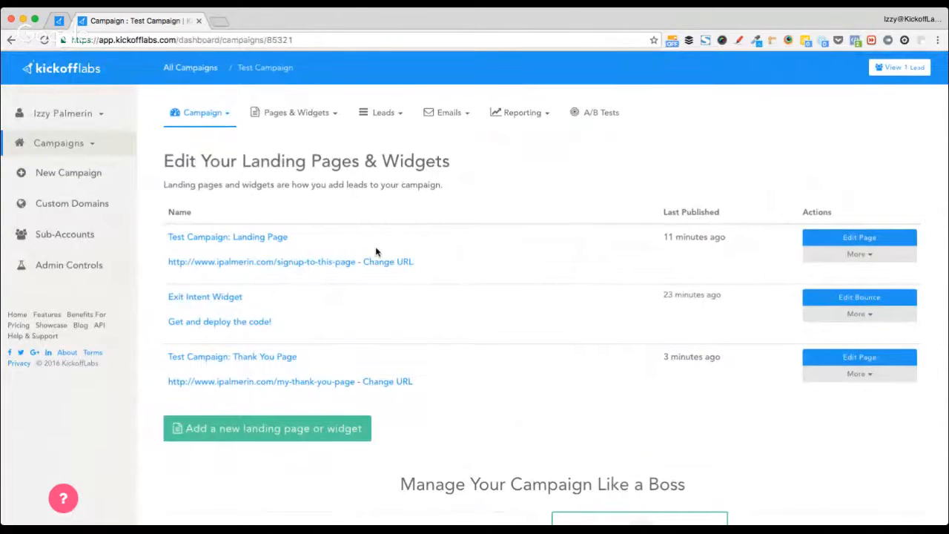
key(super+t)
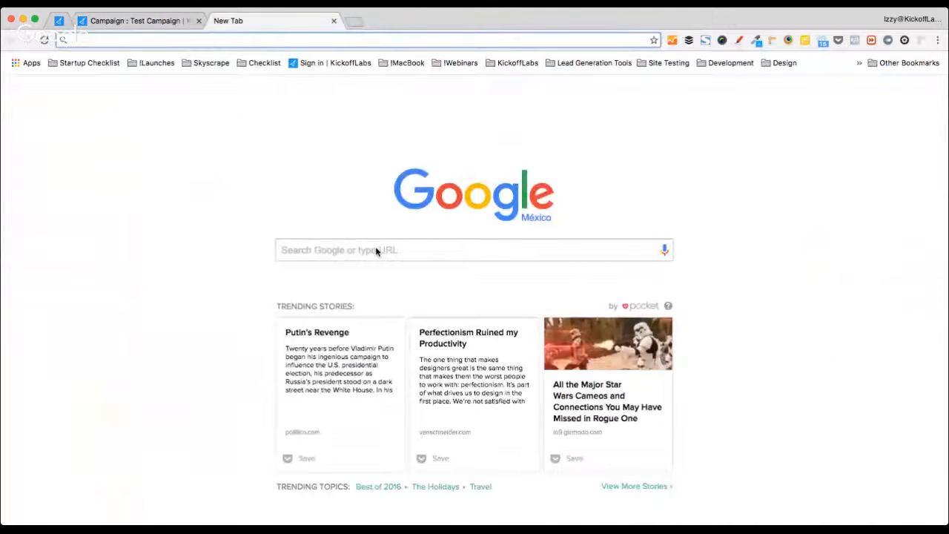
- Search Google for 'musical instruments for kids forum' and scroll through the forum results
text(musical instryument)
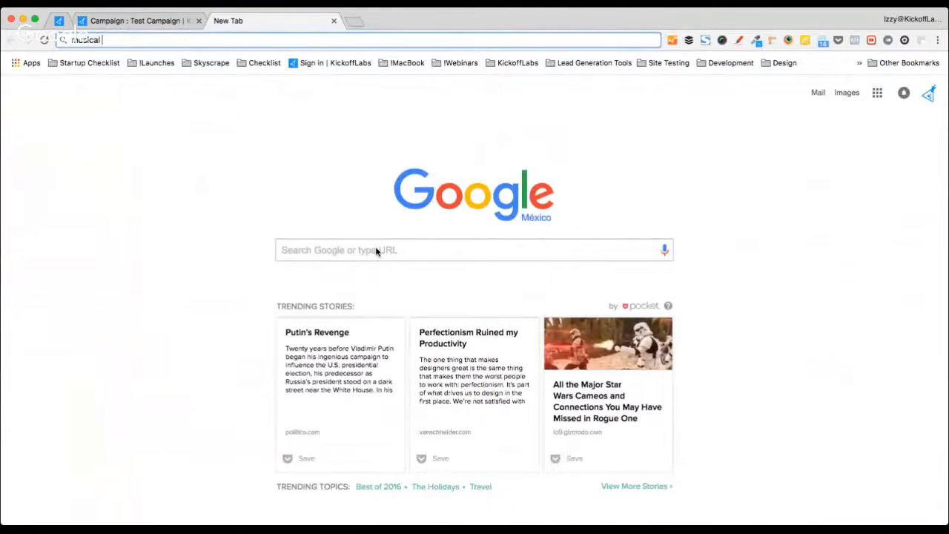
key(BackSpace)
key(BackSpace)
key(BackSpace)
key(BackSpace)
key(BackSpace)
key(BackSpace)
text(uments for kids forum)
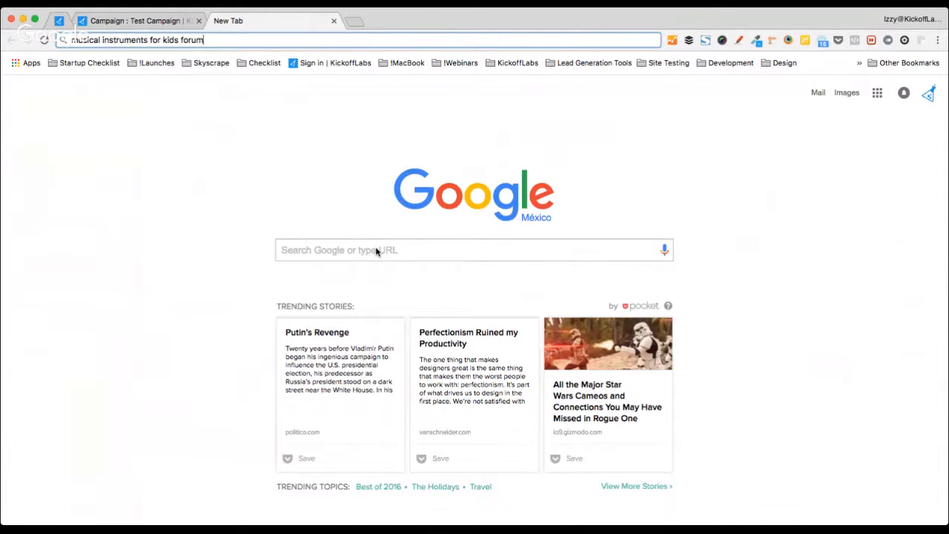
key(alt+shift+Left)
key(Return)
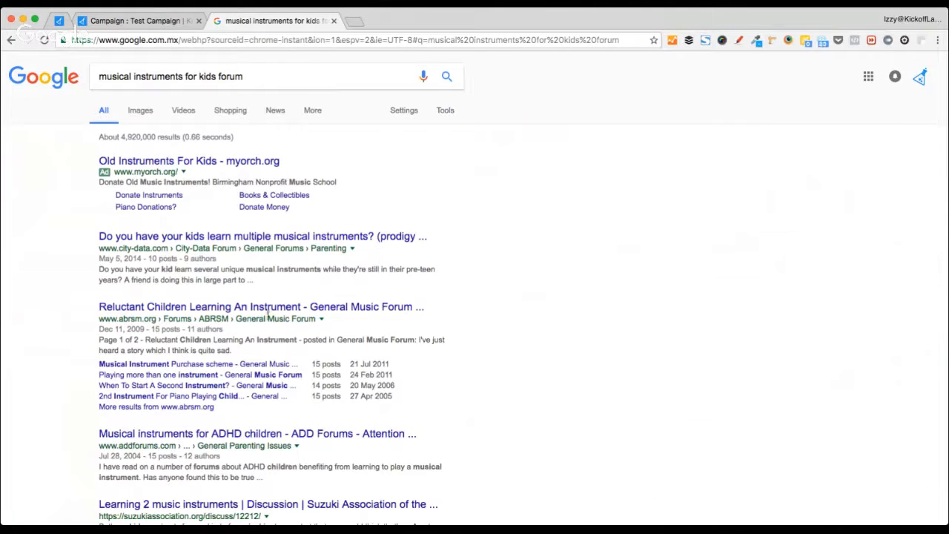
scroll(31, 329, down, 1)
scroll(31, 328, down, 3)
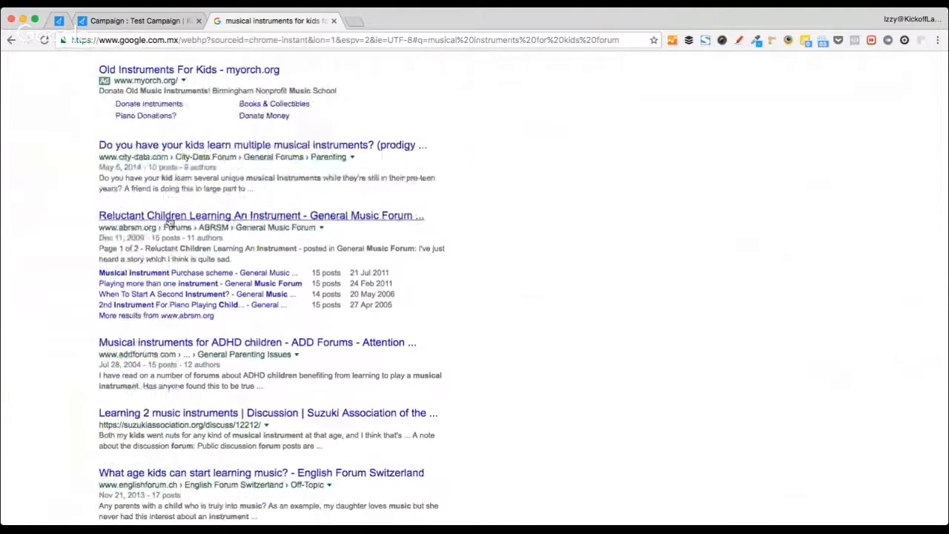
scroll(59, 339, down, 3)
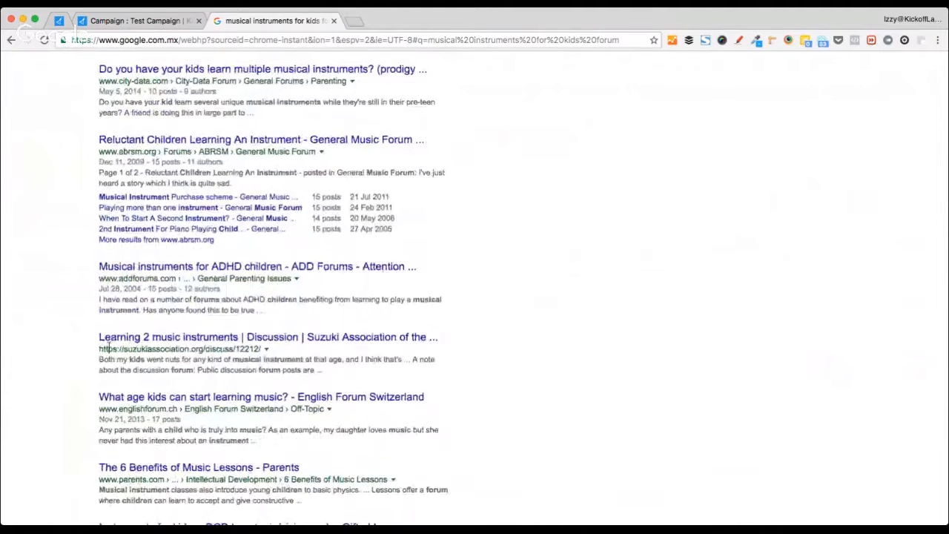
scroll(94, 355, down, 1)
scroll(93, 356, down, 3)
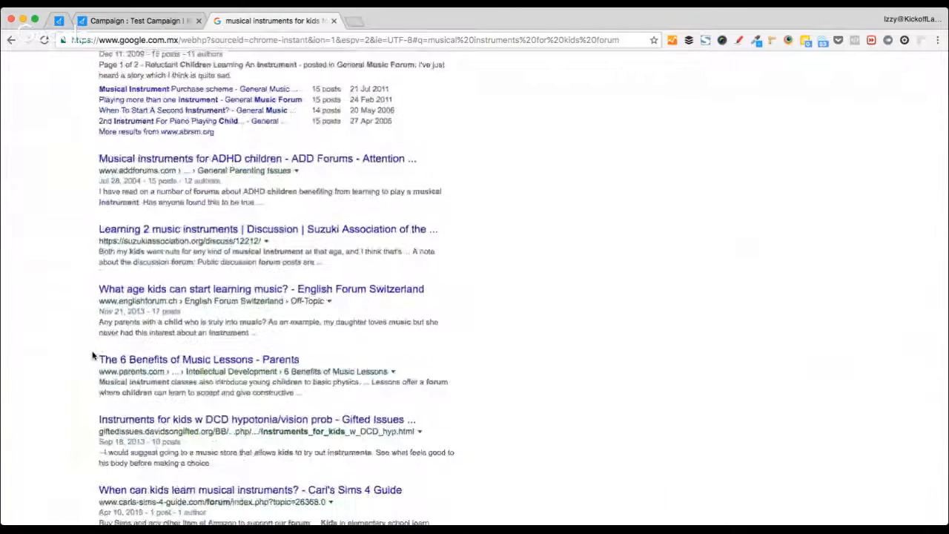
scroll(93, 356, down, 1)
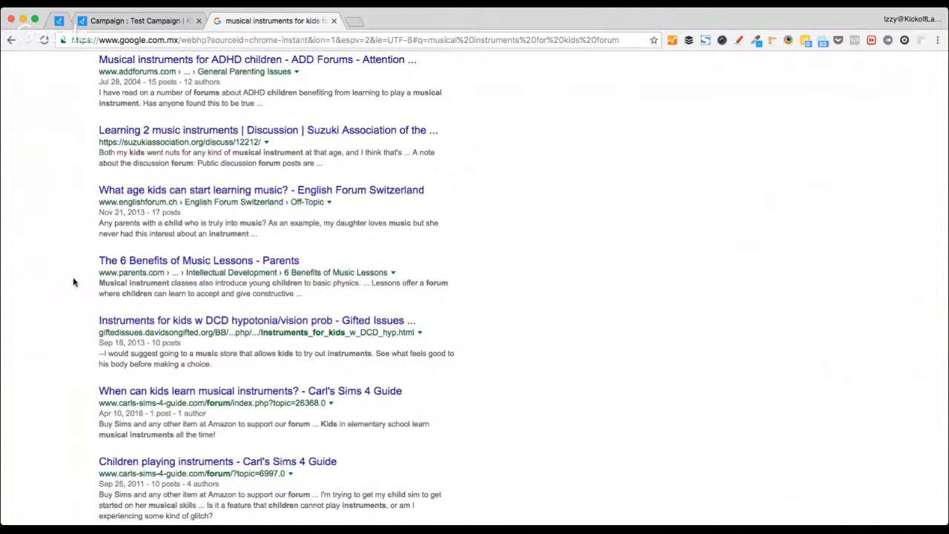
key(ctrl+t)
- Go to the KickoffLabs showcase page
text(support.)
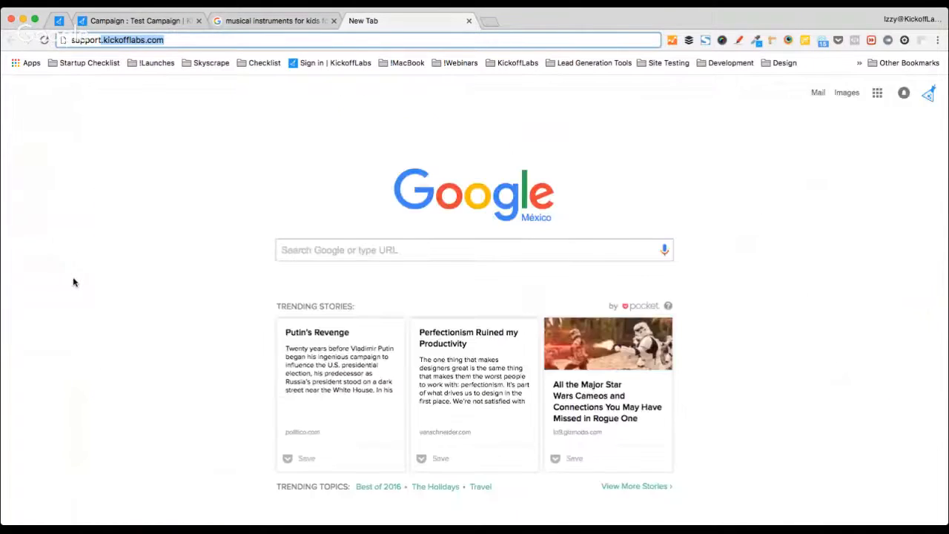
key(Return)
text(show)
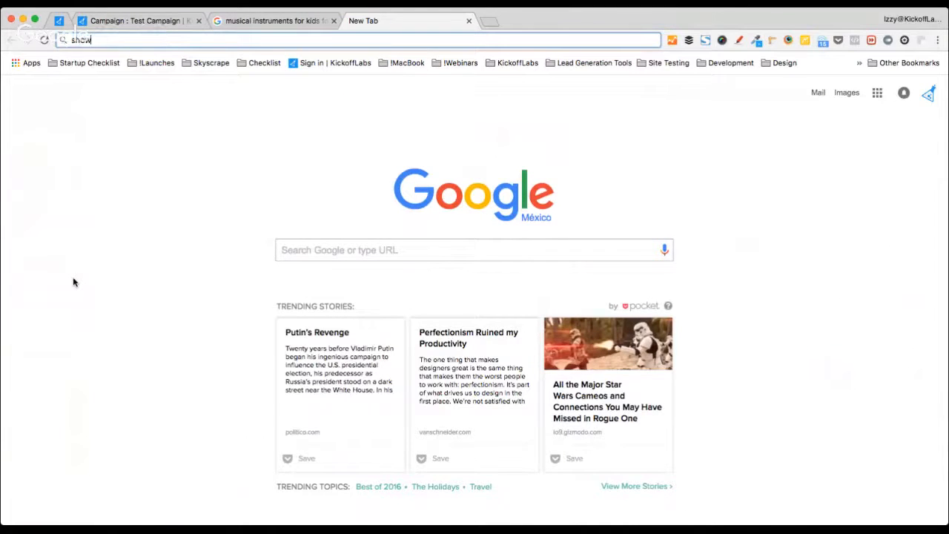
text(case)
key(Return)
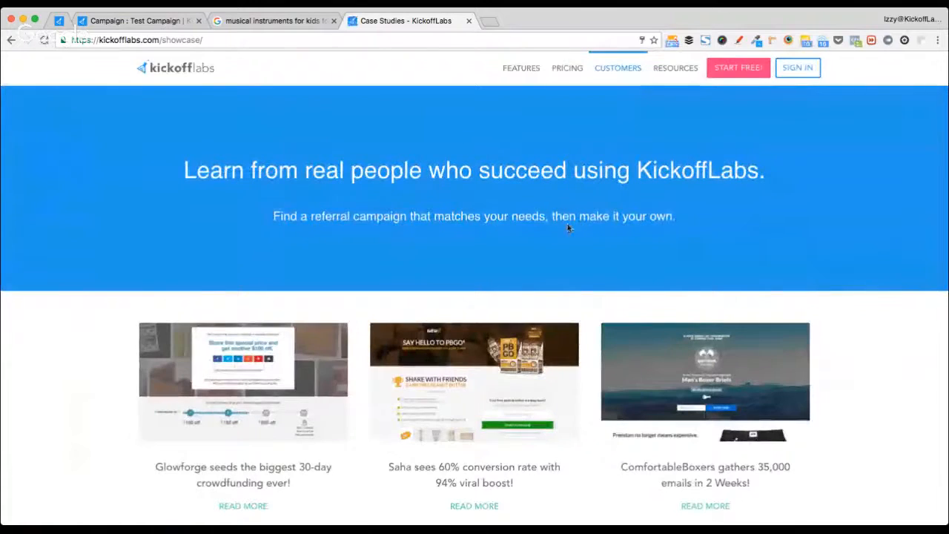
- Open the Kube case study and its blog post on collecting 30,000 leads
scroll(563, 228, down, 5)
scroll(568, 228, up, 3)
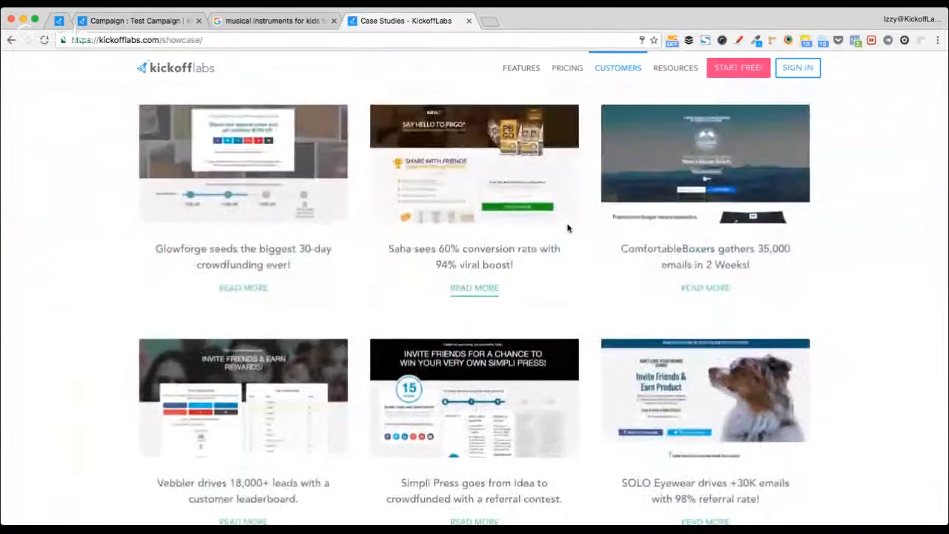
scroll(144, 270, down, 3)
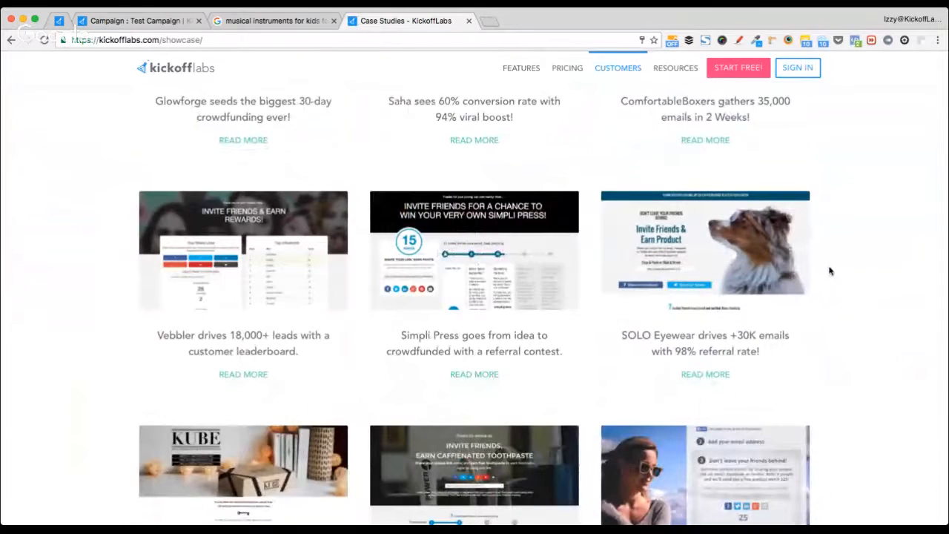
scroll(828, 269, down, 3)
click(260, 332)
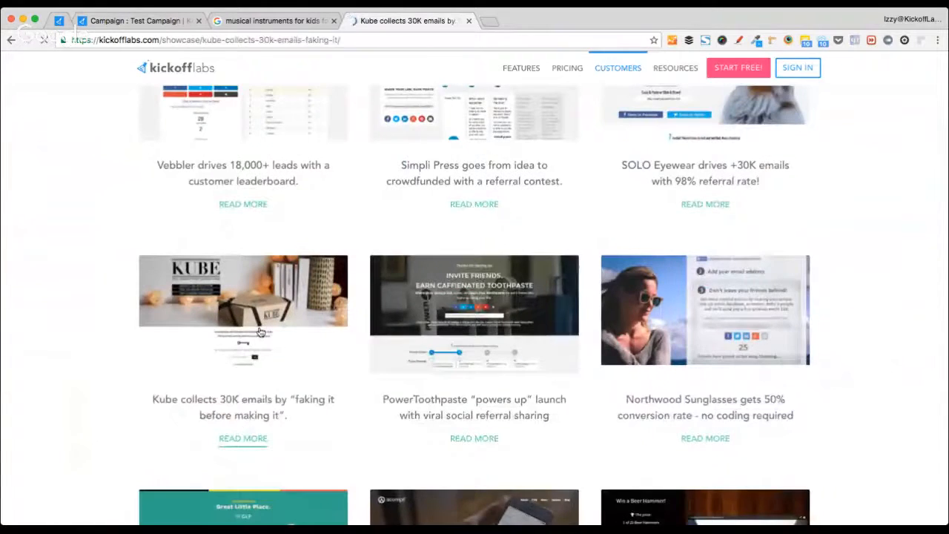
scroll(260, 332, down, 15)
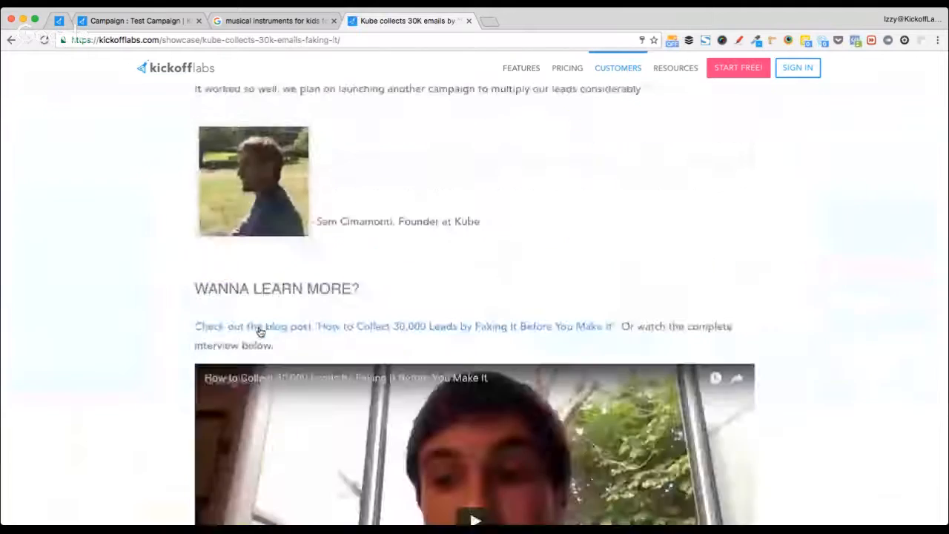
click(406, 261)
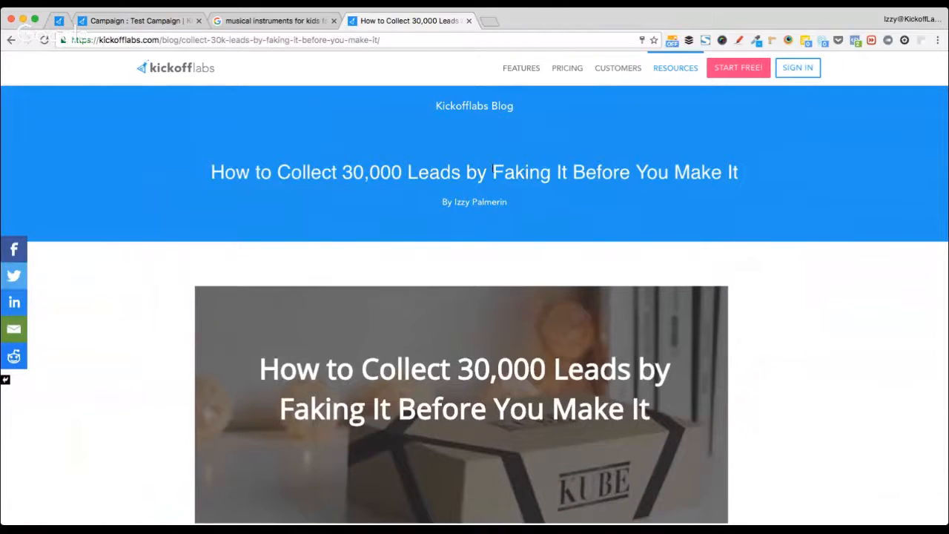
- Close the checklist sign-up popup on the 30,000 leads article
drag(492, 174, 677, 171)
scroll(535, 212, down, 1)
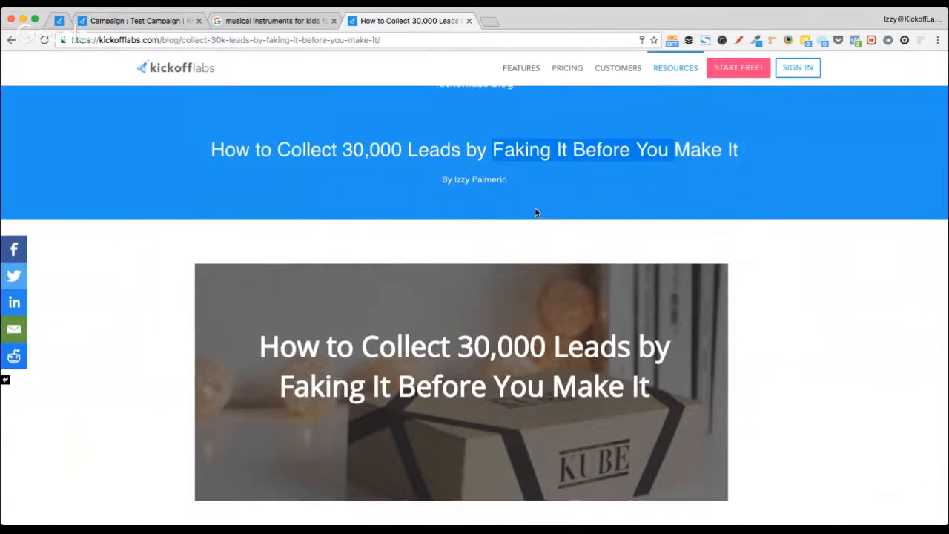
scroll(535, 211, down, 5)
click(611, 155)
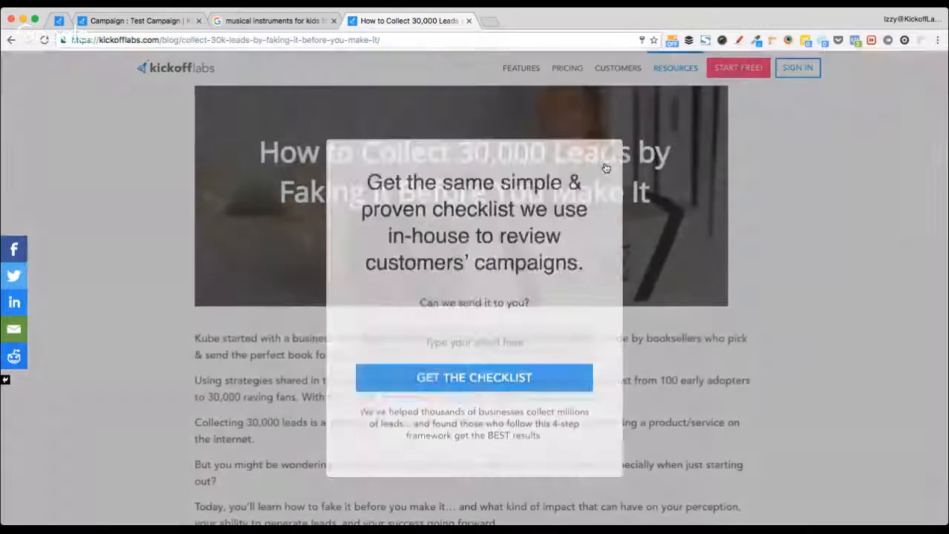
- Find the tip about searching 'YOUR INDUSTRY/MARKET forum' and select the article URL
scroll(188, 327, down, 1)
scroll(187, 326, down, 10)
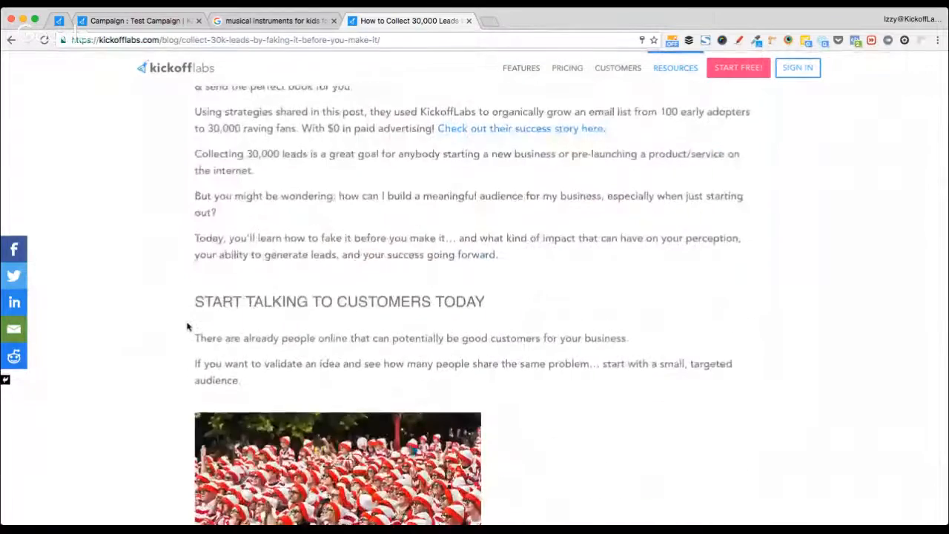
scroll(188, 326, down, 3)
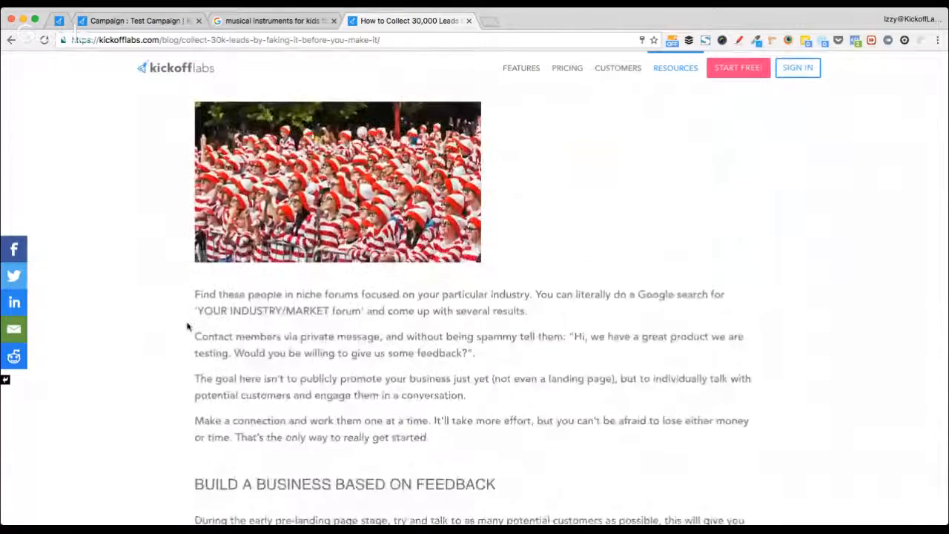
scroll(188, 326, down, 2)
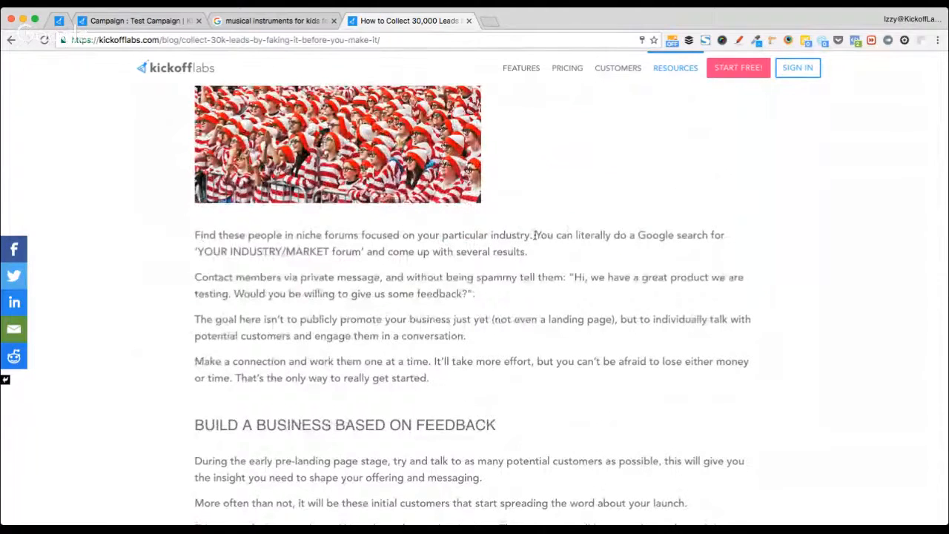
drag(534, 235, 605, 245)
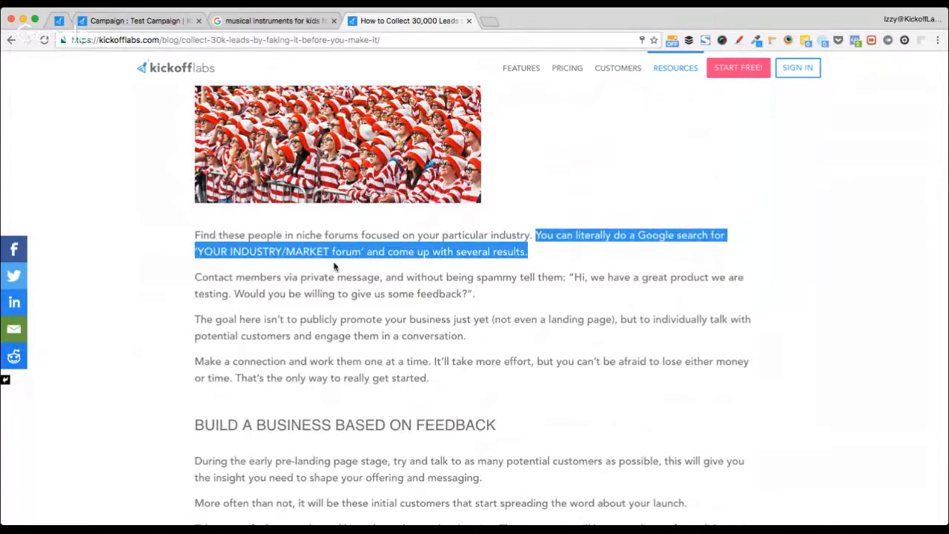
click(168, 287)
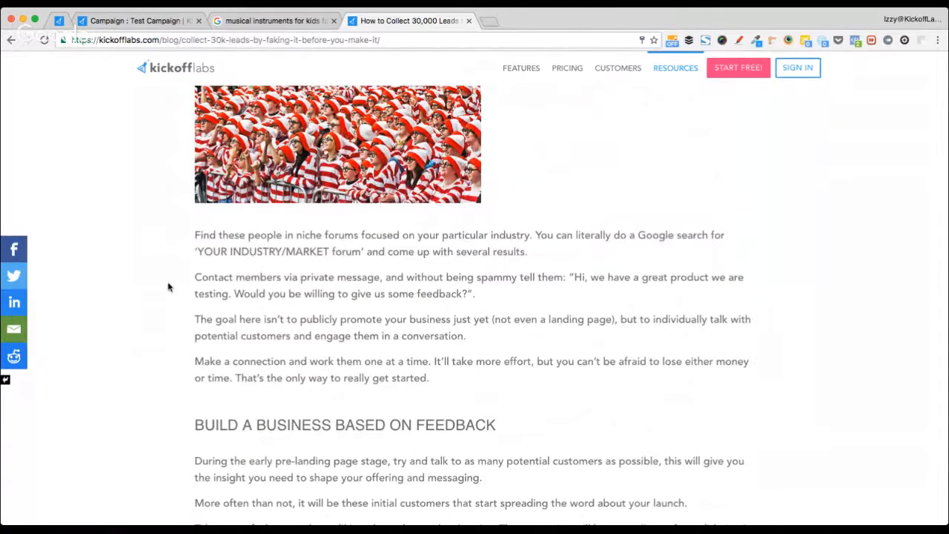
click(255, 41)
key(super+c)
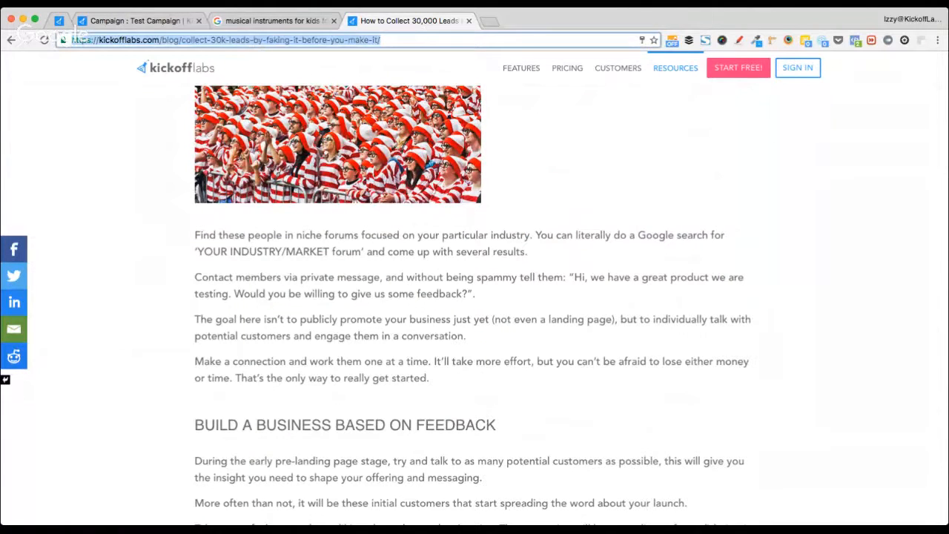
- Paste and send the 30,000 leads article link in the live training chat
click(79, 23)
click(59, 23)
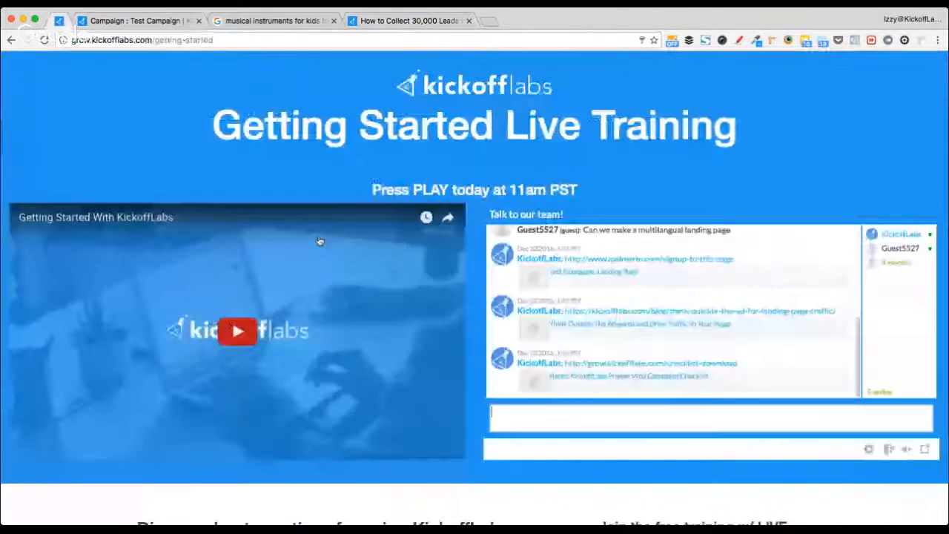
key(super+v)
key(Return)
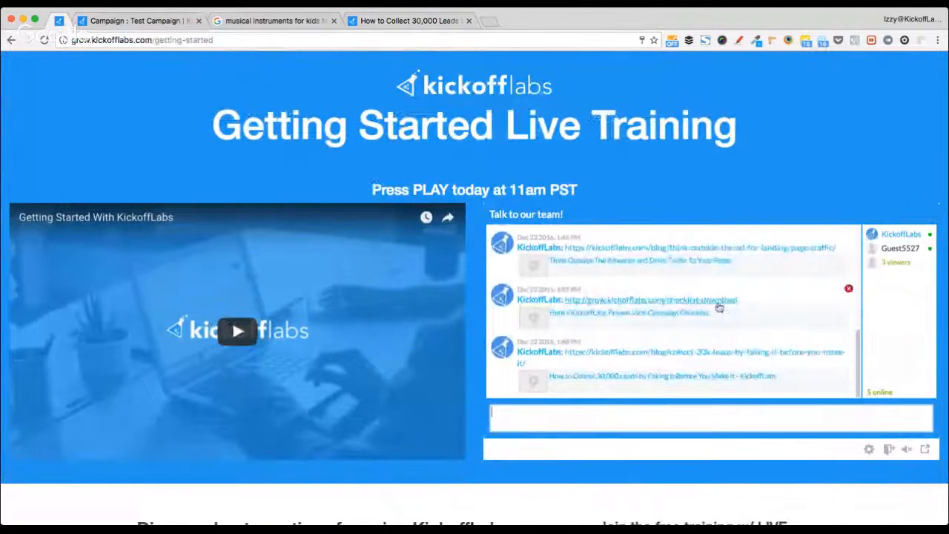
- Return to the article and close the musical instruments search tab
click(405, 23)
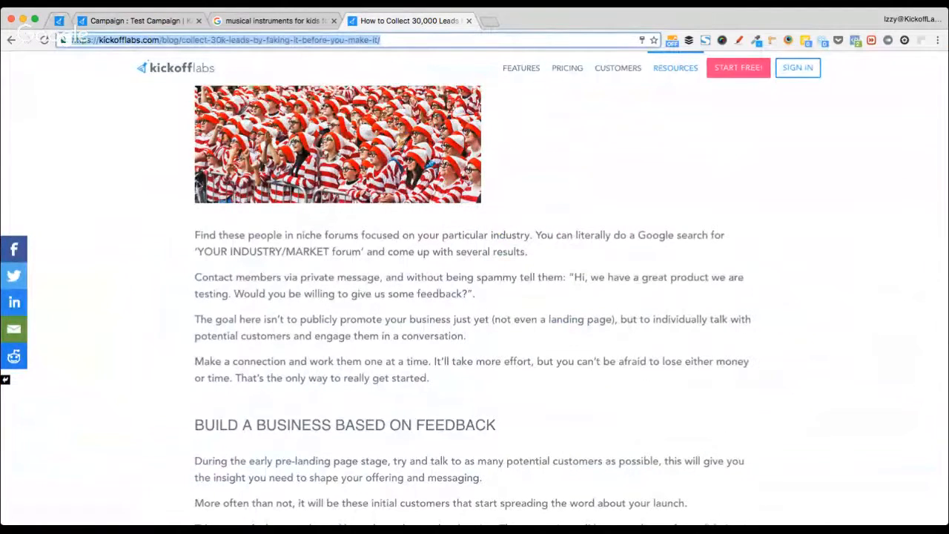
scroll(215, 238, up, 4)
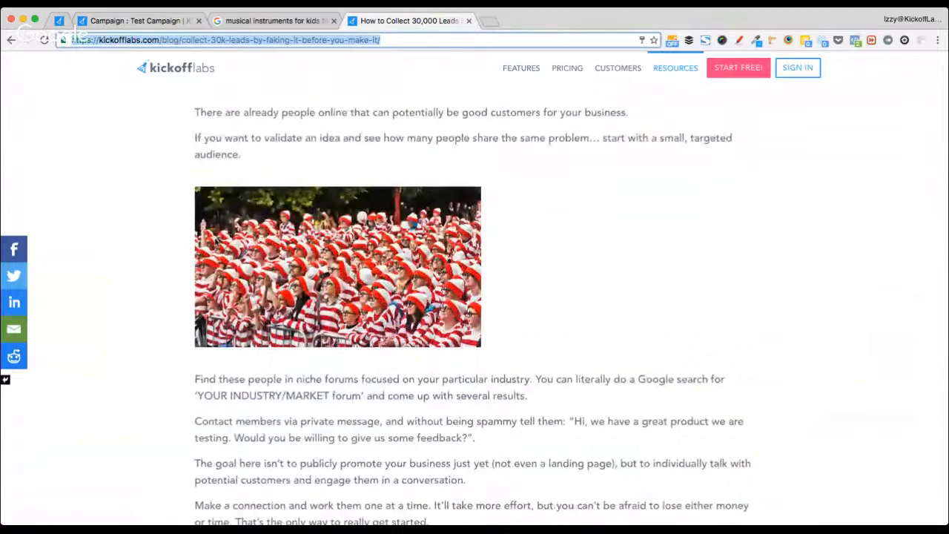
scroll(214, 238, up, 3)
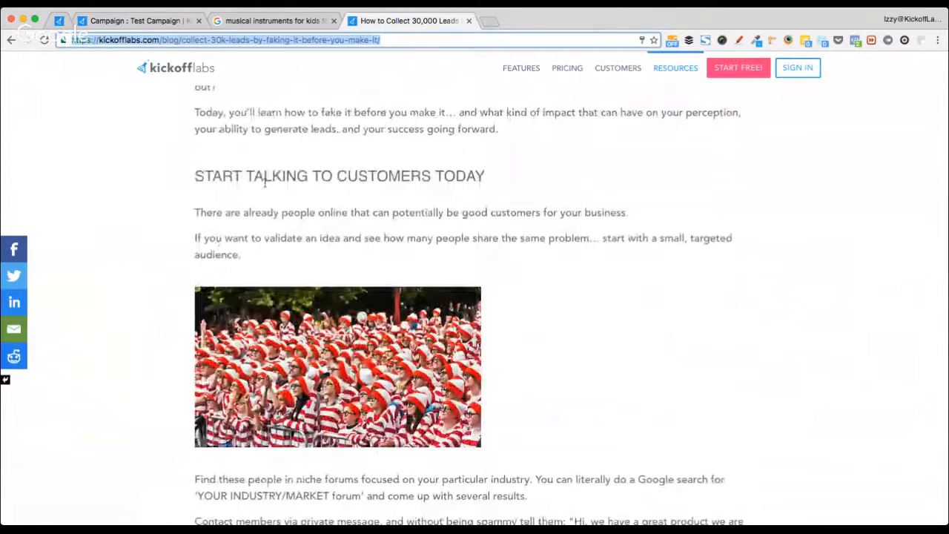
click(333, 21)
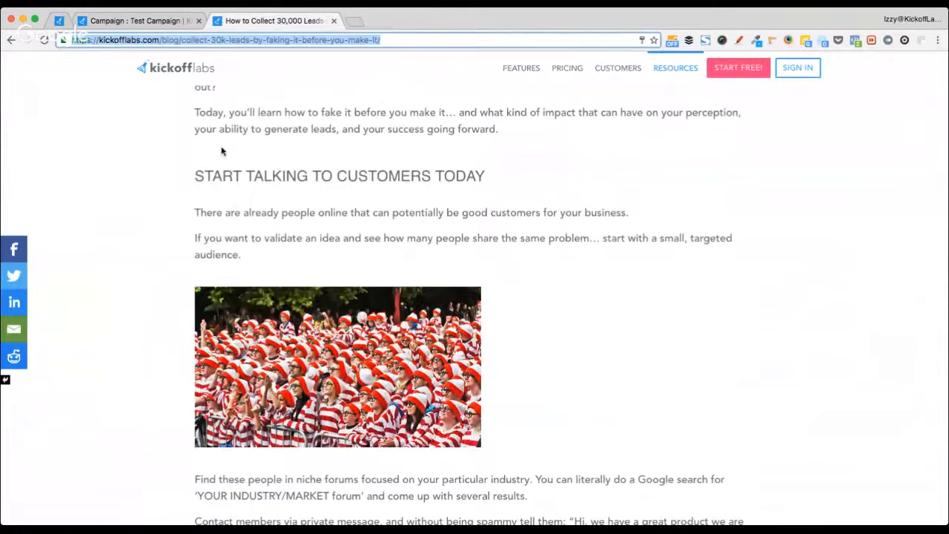
- Close the 30,000 leads blog tab with Cmd+W
key(super+w)
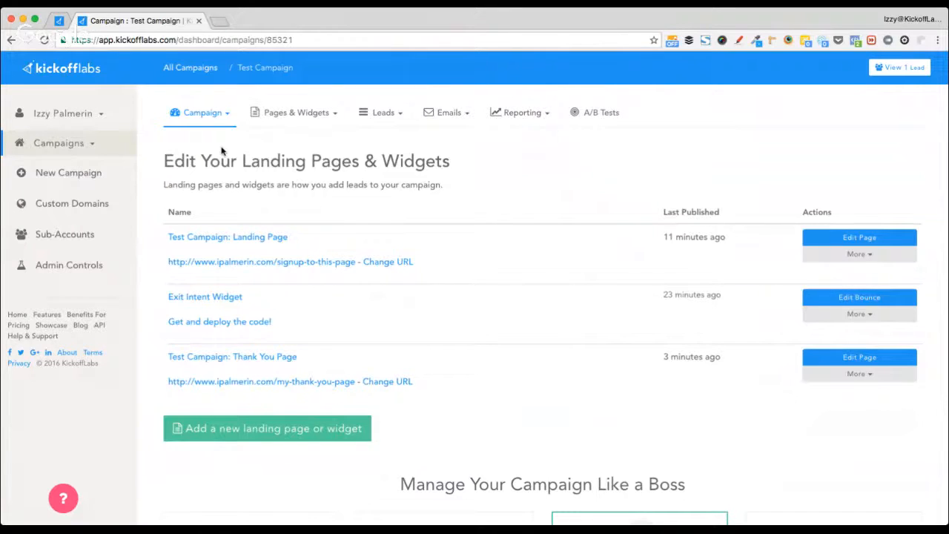
- Open Demo Pages' 12 leads from All Campaigns and view all its reports
click(190, 67)
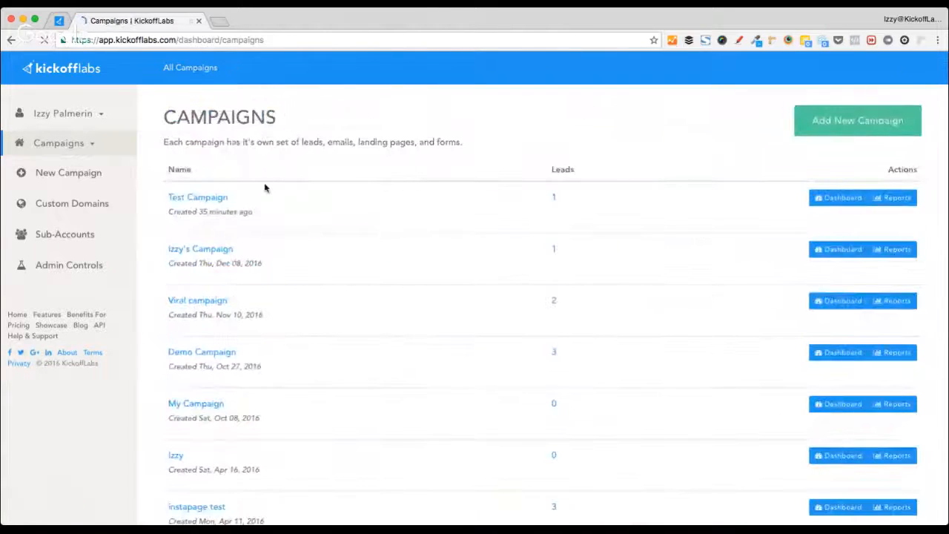
scroll(308, 337, down, 5)
scroll(308, 337, down, 3)
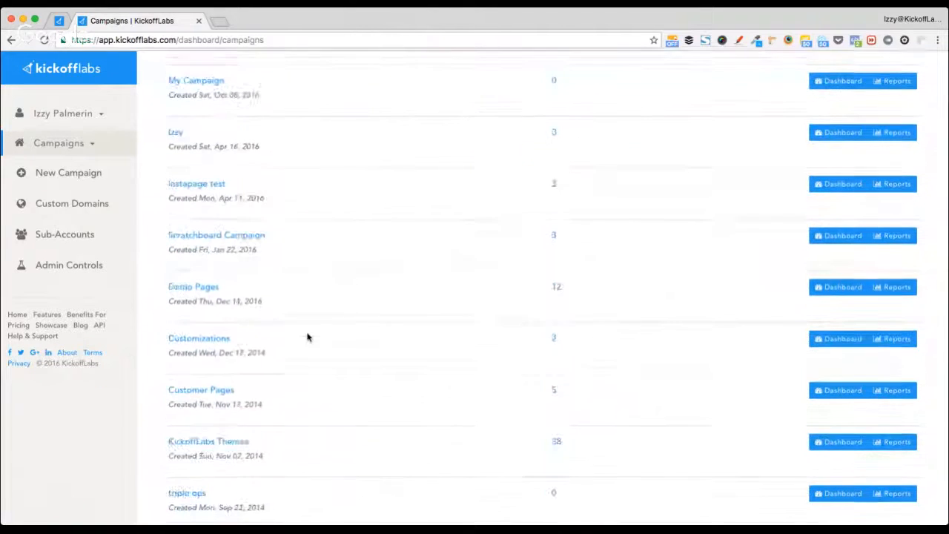
click(556, 289)
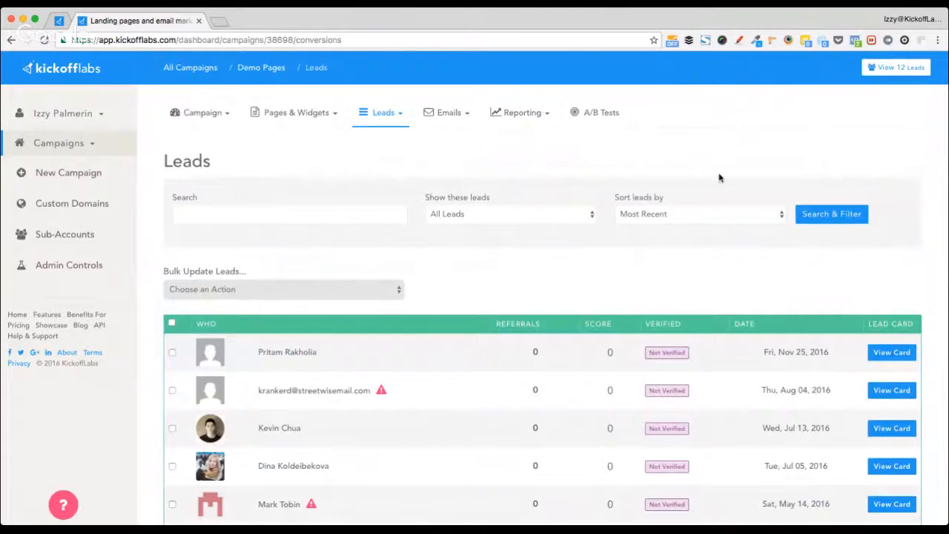
click(525, 113)
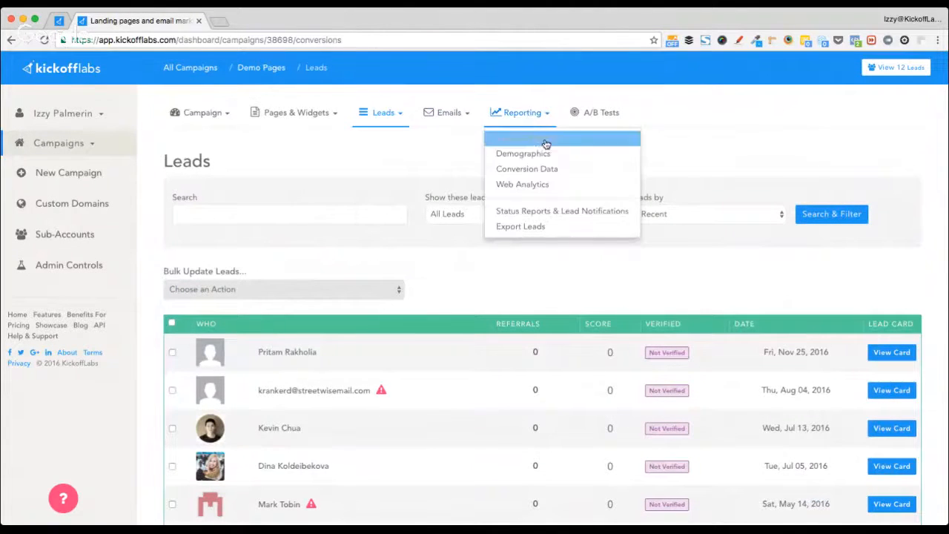
click(527, 121)
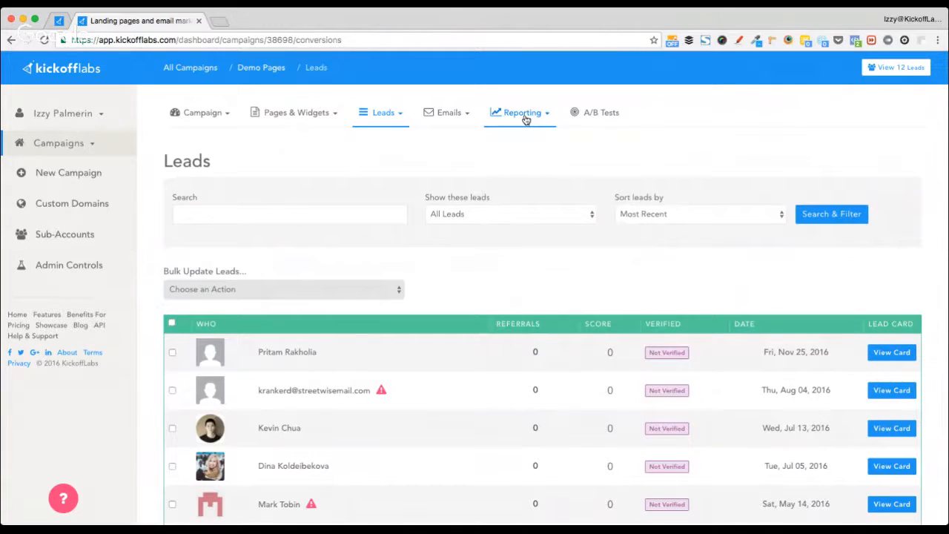
click(525, 120)
click(539, 135)
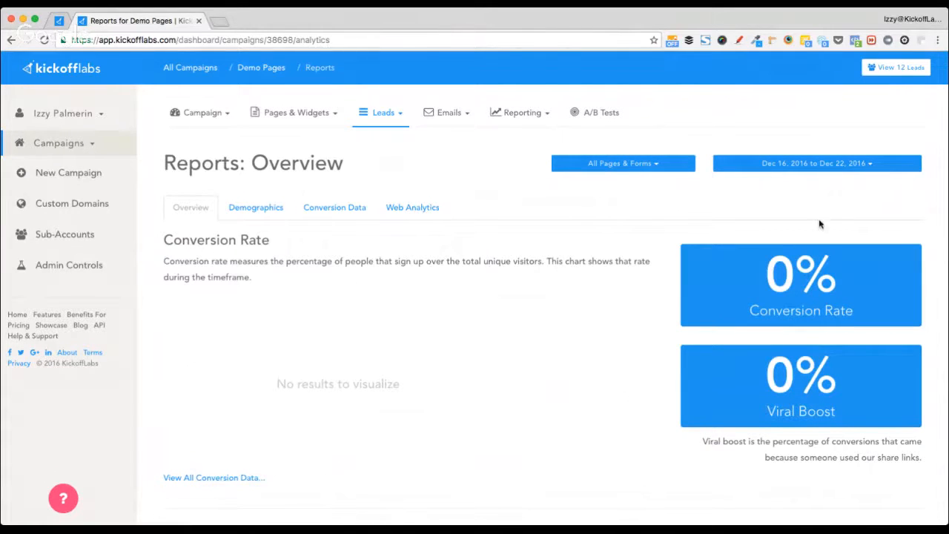
click(800, 163)
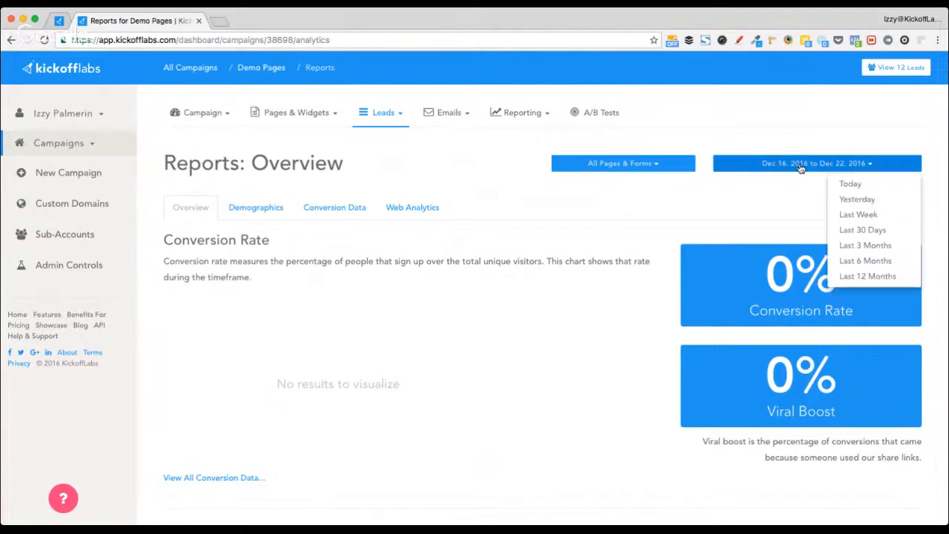
- Show the Demo Pages report for Last 12 Months and highlight its 14.2% Viral Boost
click(853, 275)
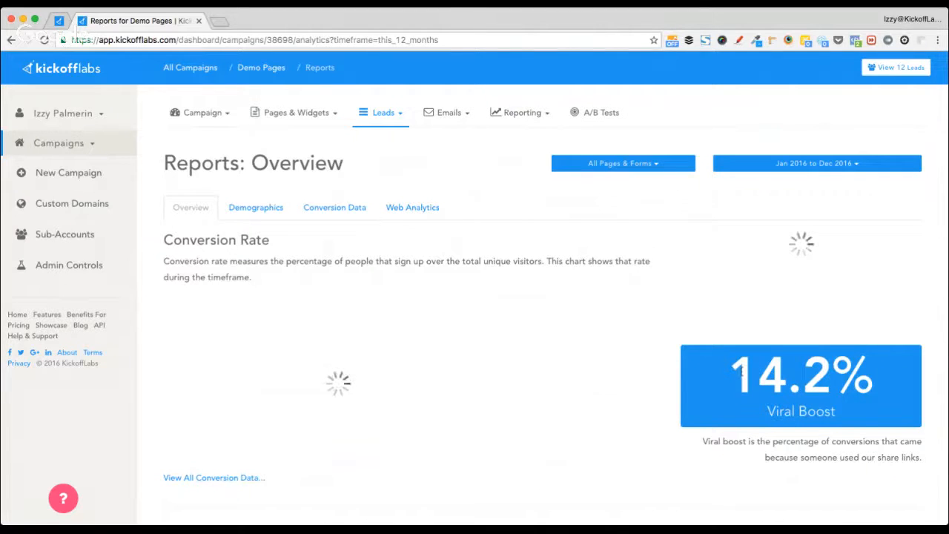
drag(735, 379, 875, 382)
drag(766, 411, 826, 410)
drag(758, 375, 879, 392)
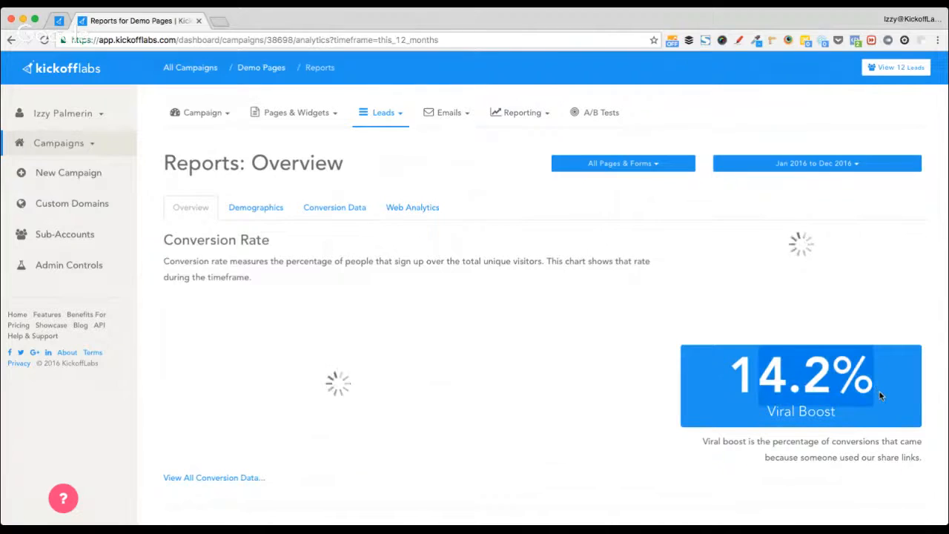
click(710, 390)
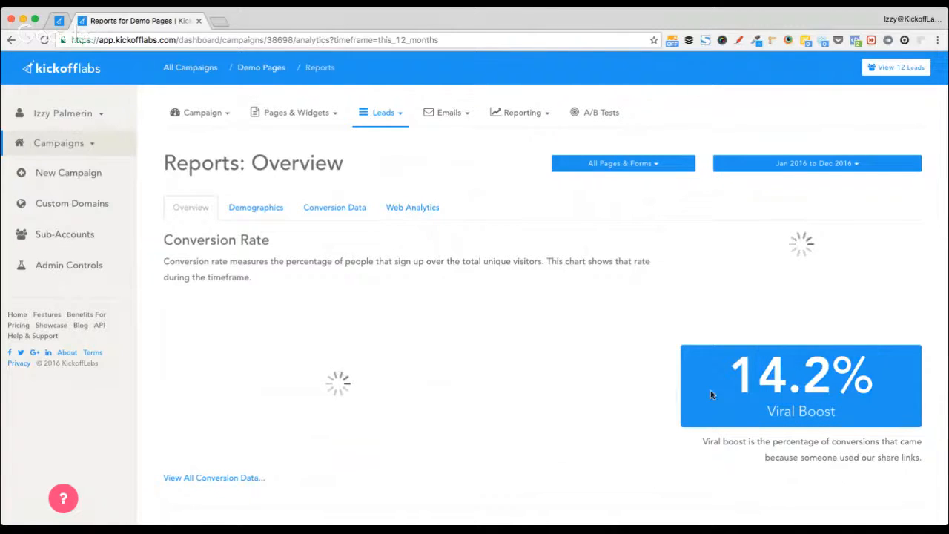
- Return to the Demo Pages campaign overview, re-highlight the 14.2% viral boost, and open the date-range choices
click(263, 71)
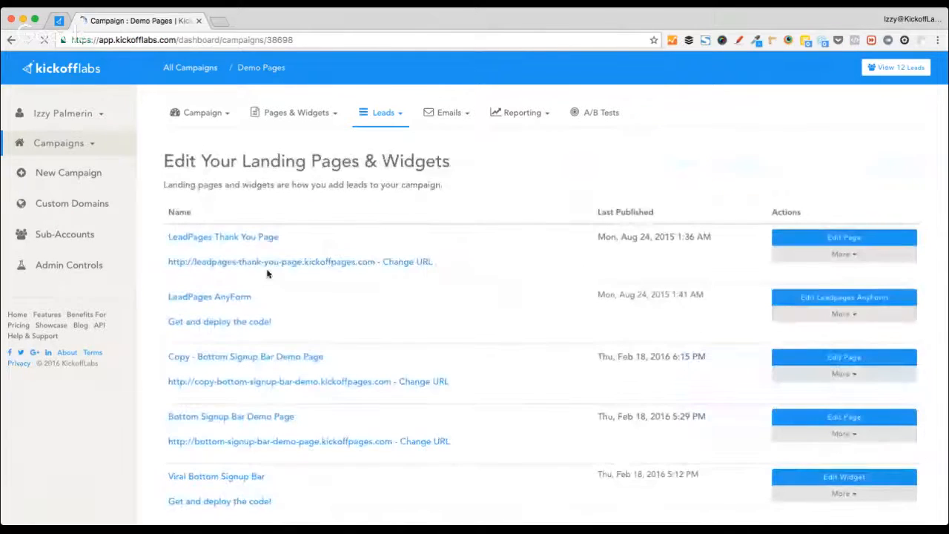
scroll(321, 371, down, 5)
scroll(321, 370, up, 5)
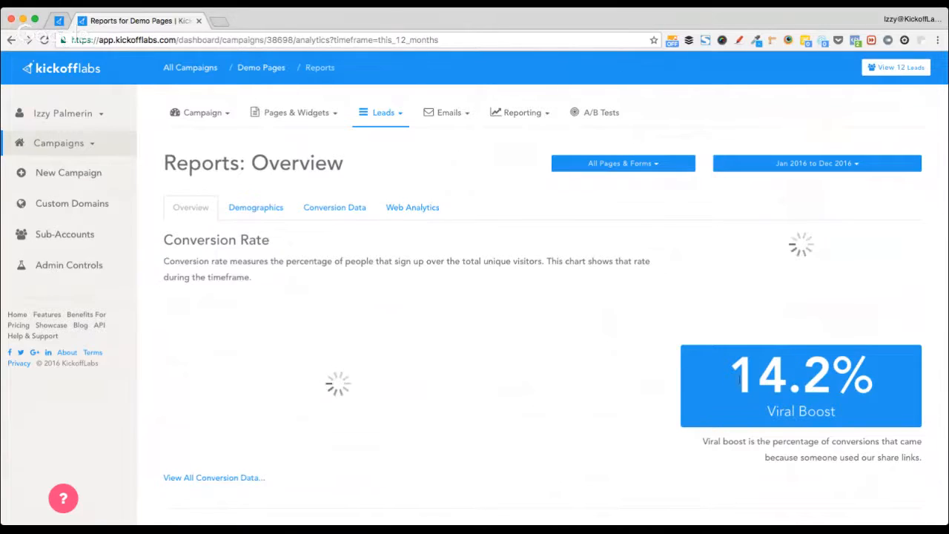
drag(742, 377, 923, 382)
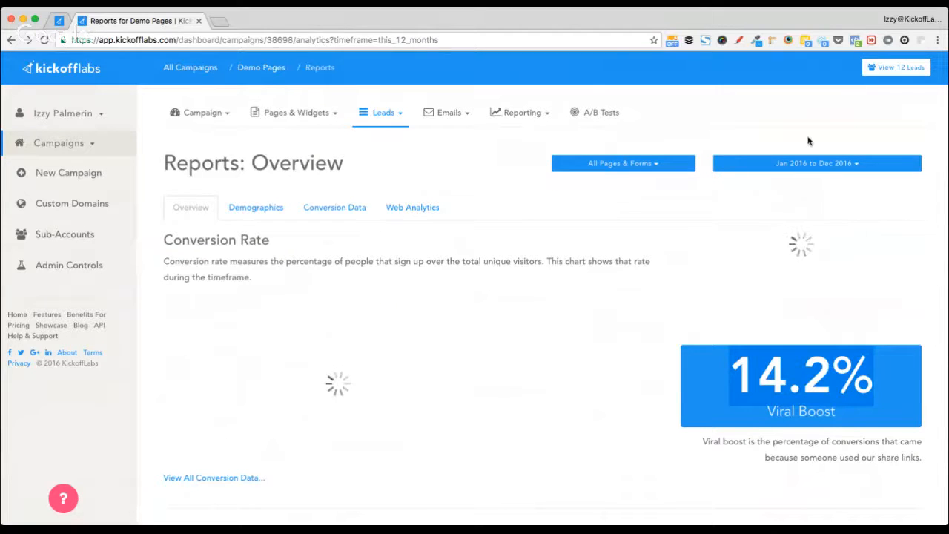
click(798, 163)
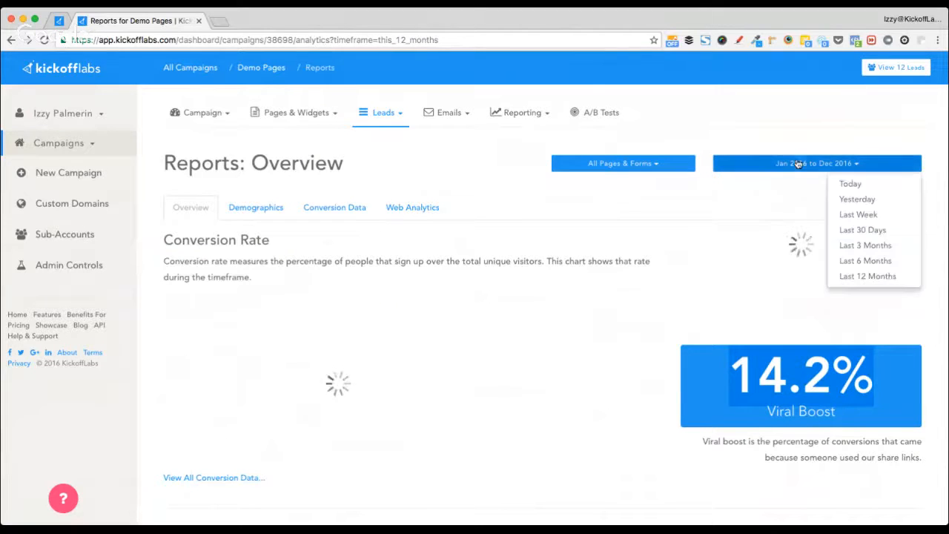
click(859, 214)
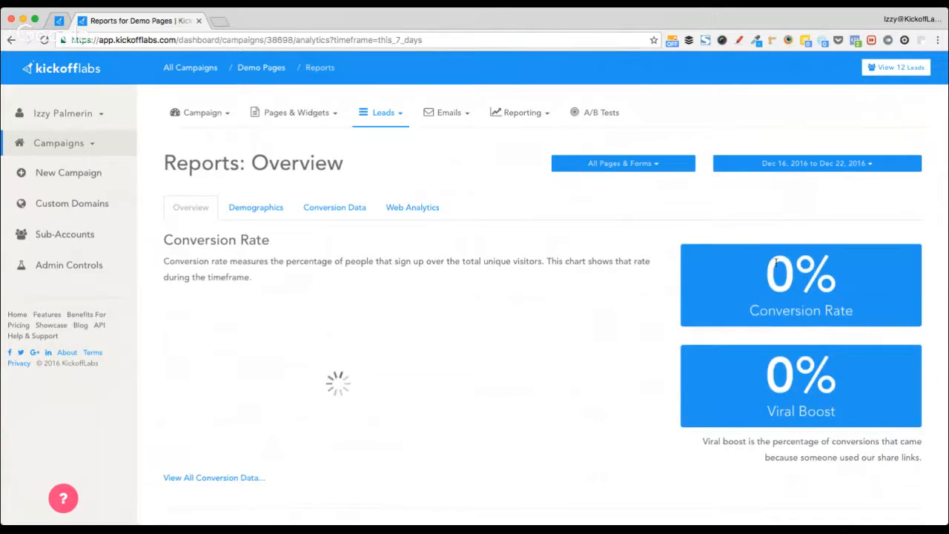
drag(776, 261, 842, 273)
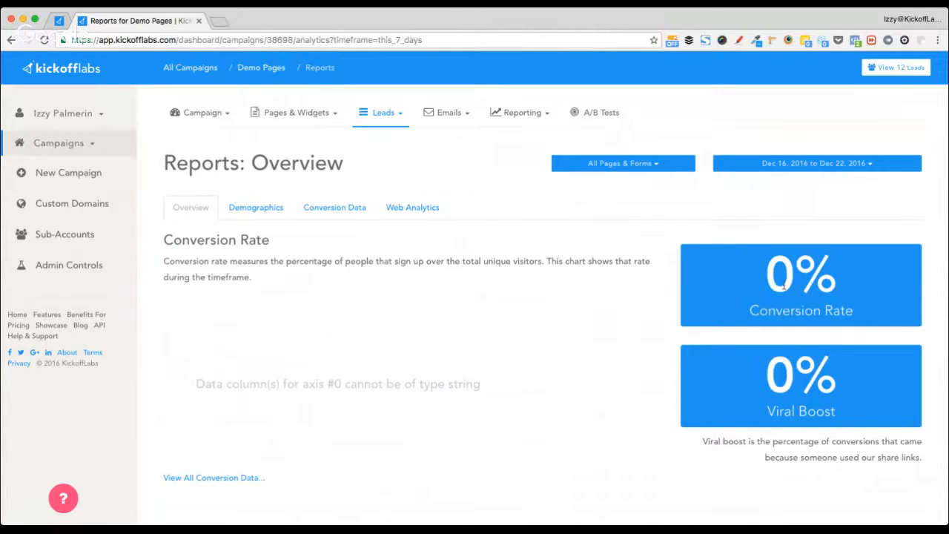
drag(768, 278, 847, 284)
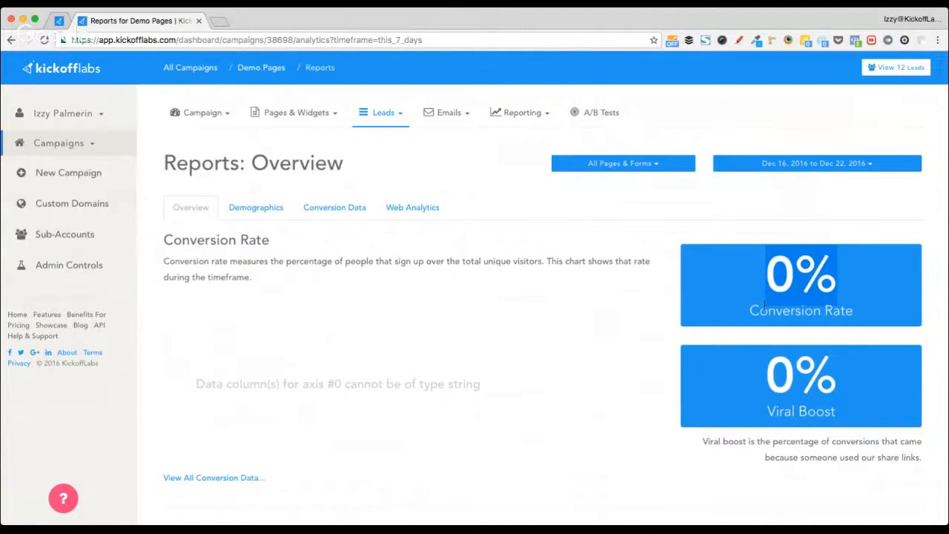
drag(749, 380, 851, 404)
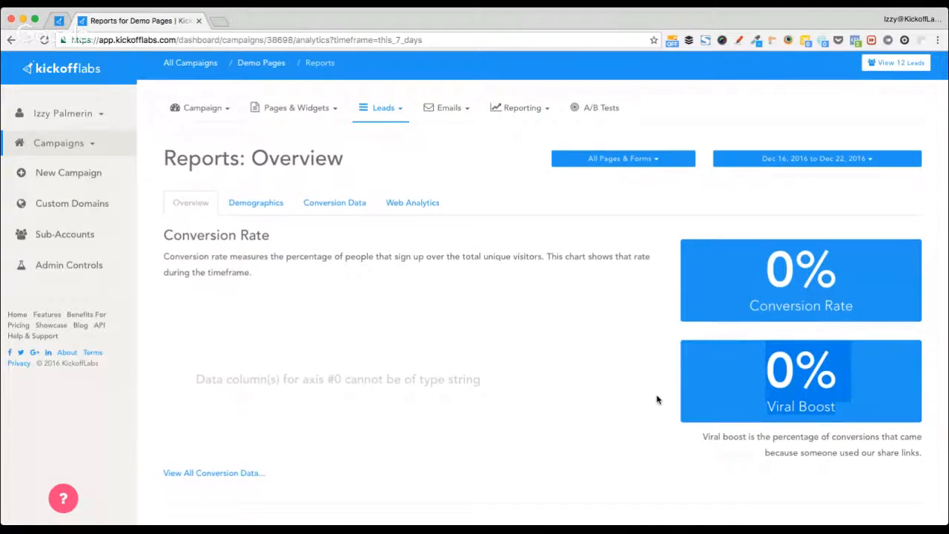
scroll(657, 400, down, 5)
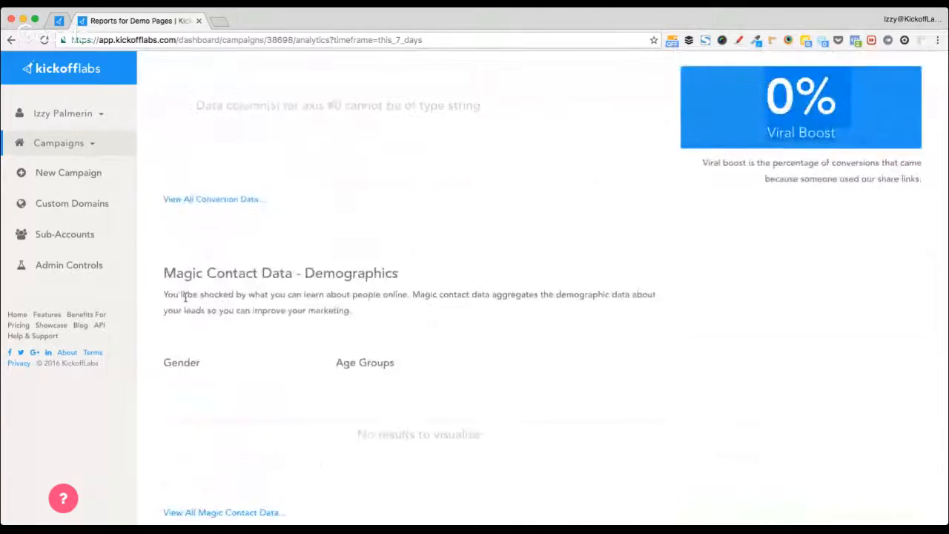
scroll(185, 298, down, 3)
scroll(186, 300, down, 10)
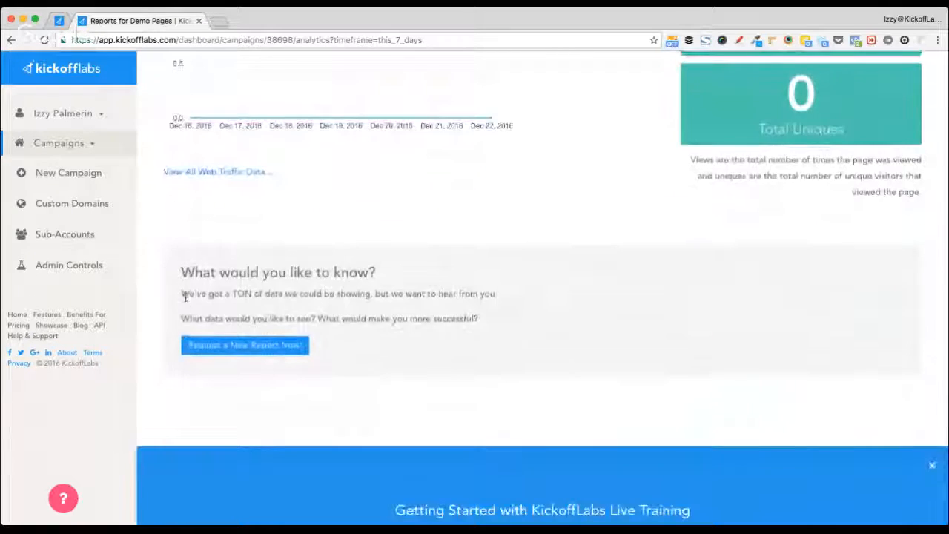
scroll(185, 298, up, 15)
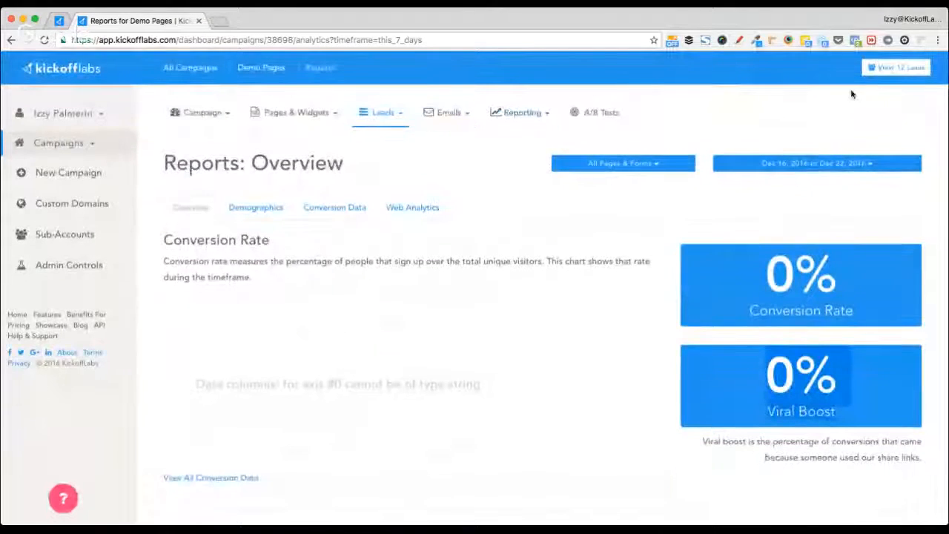
- Open the Demo Pages list of leads and view the Jul 13, 2016 lead's card
click(891, 67)
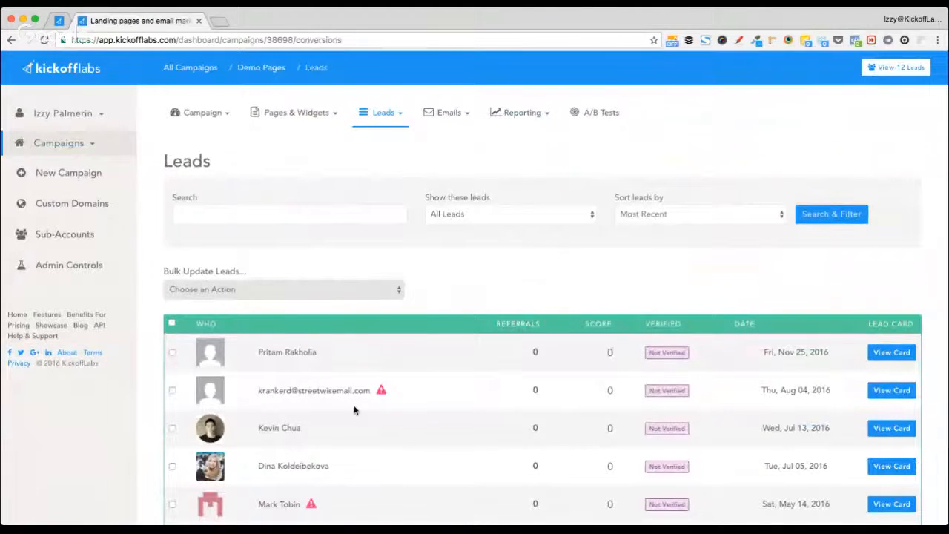
scroll(354, 409, down, 2)
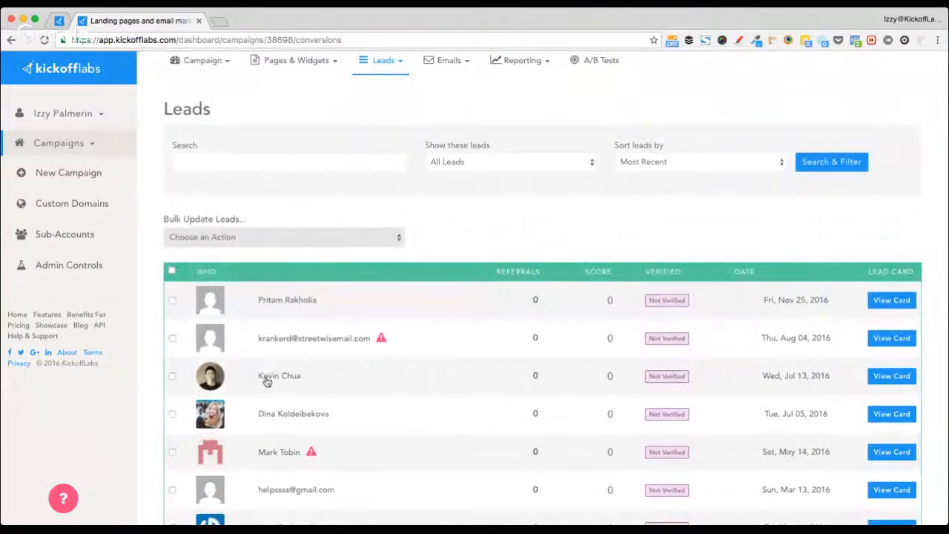
click(890, 376)
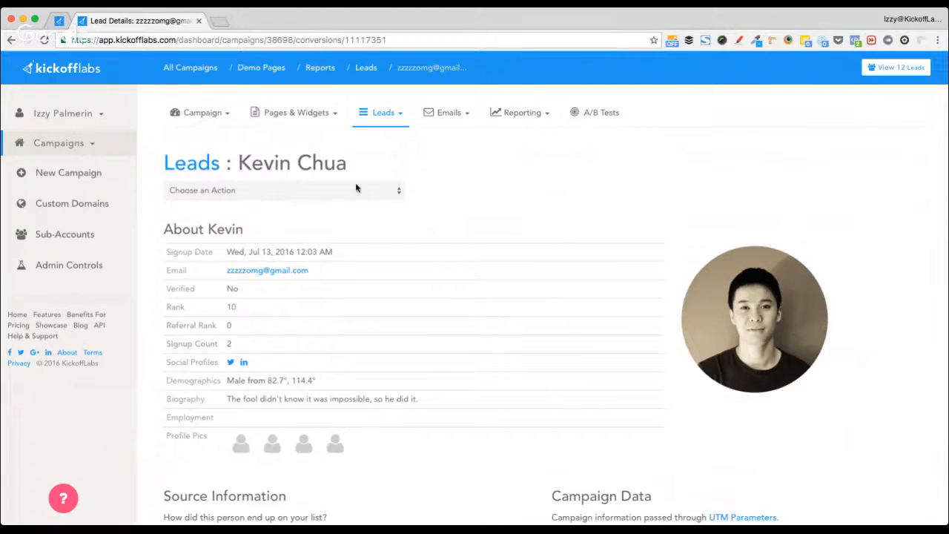
- Highlight the lead's Demographics and Biography values in the About section
mouse_move(199, 360)
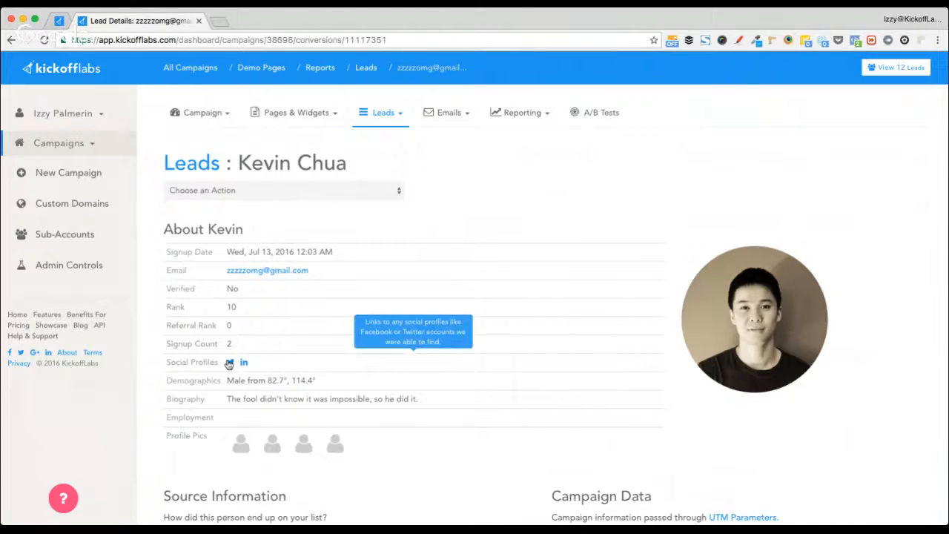
mouse_move(228, 381)
drag(227, 381, 315, 383)
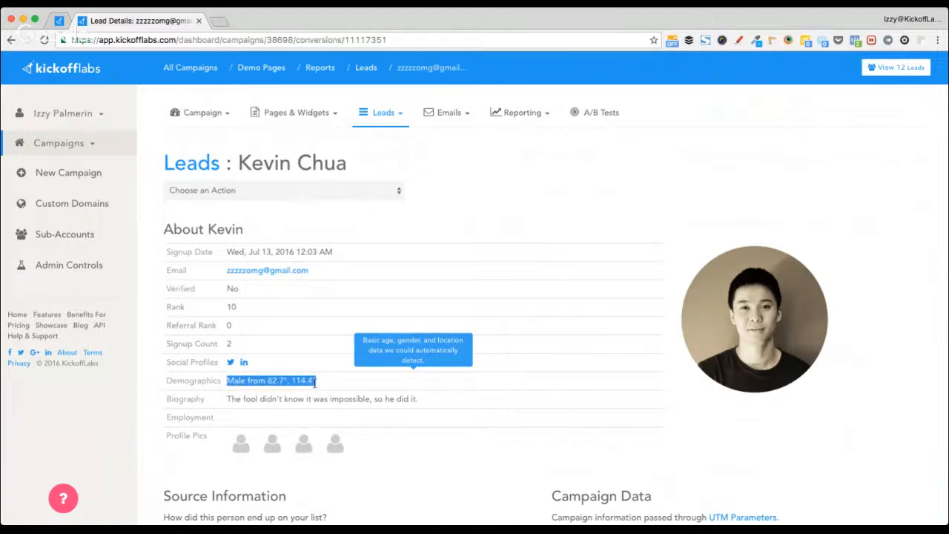
mouse_move(290, 398)
drag(227, 398, 180, 412)
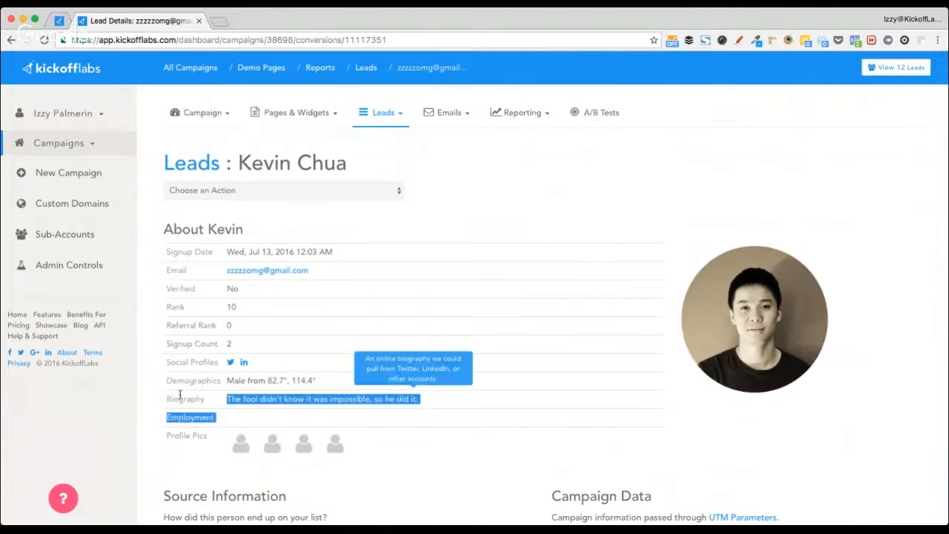
click(461, 227)
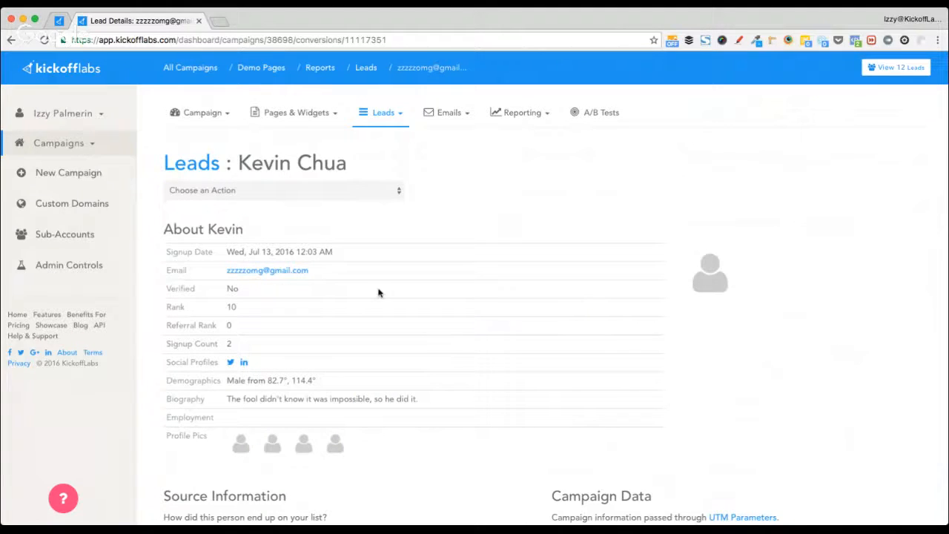
- Highlight the lead's e-mail address further down the card, then scroll back up
scroll(733, 291, down, 1)
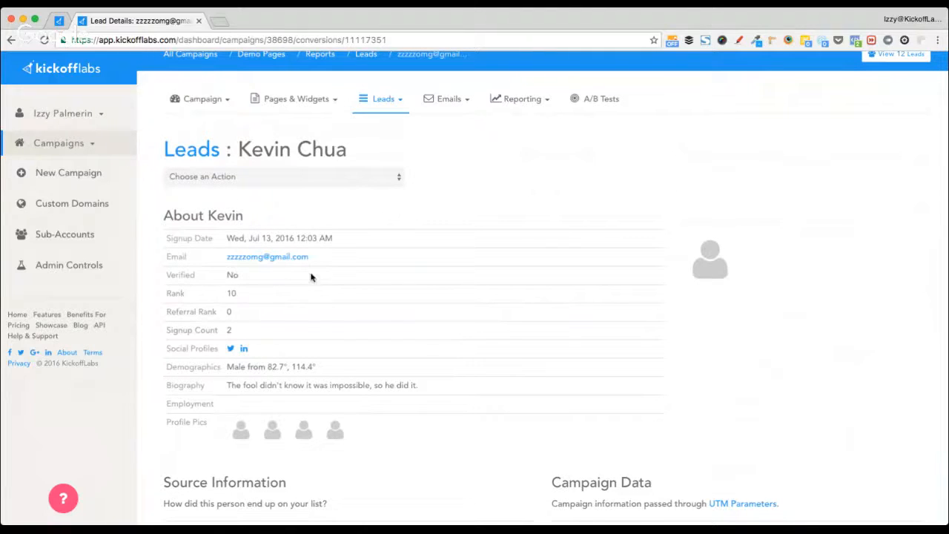
drag(318, 257, 226, 259)
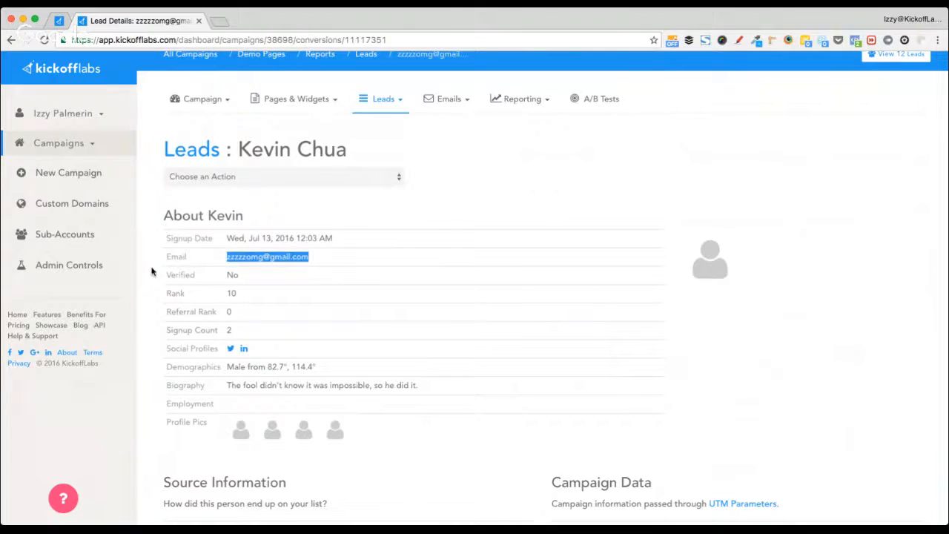
click(148, 273)
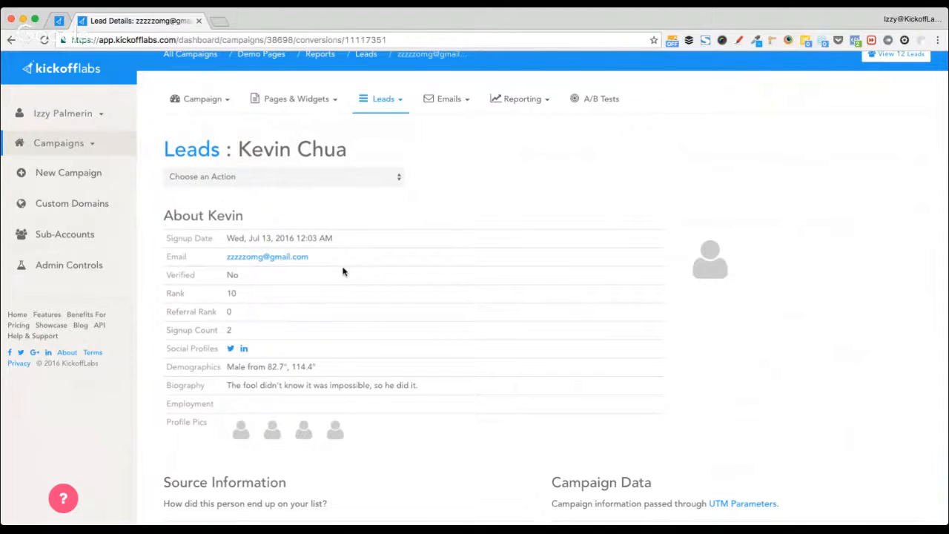
scroll(343, 271, up, 1)
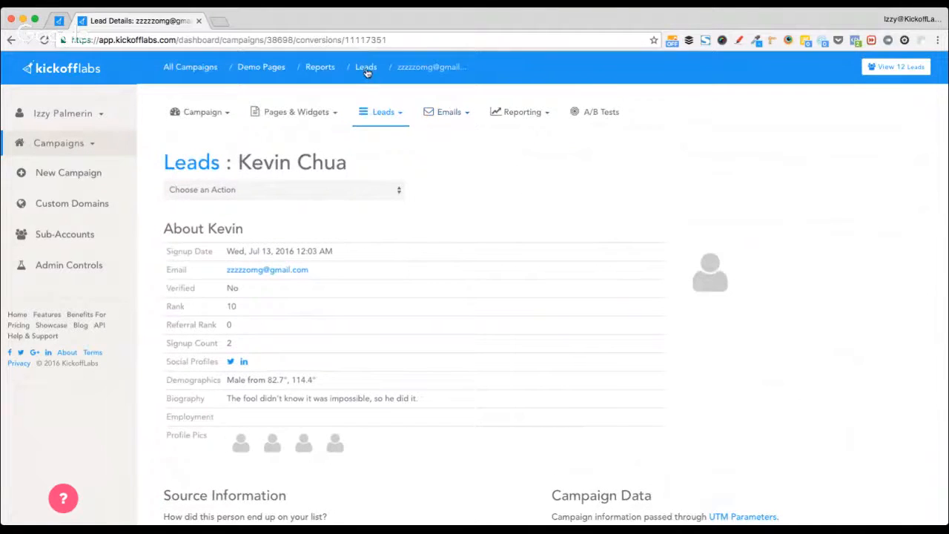
- View the Jul 5, 2016 lead's card from the 12-lead list, then return to All Campaigns
click(873, 67)
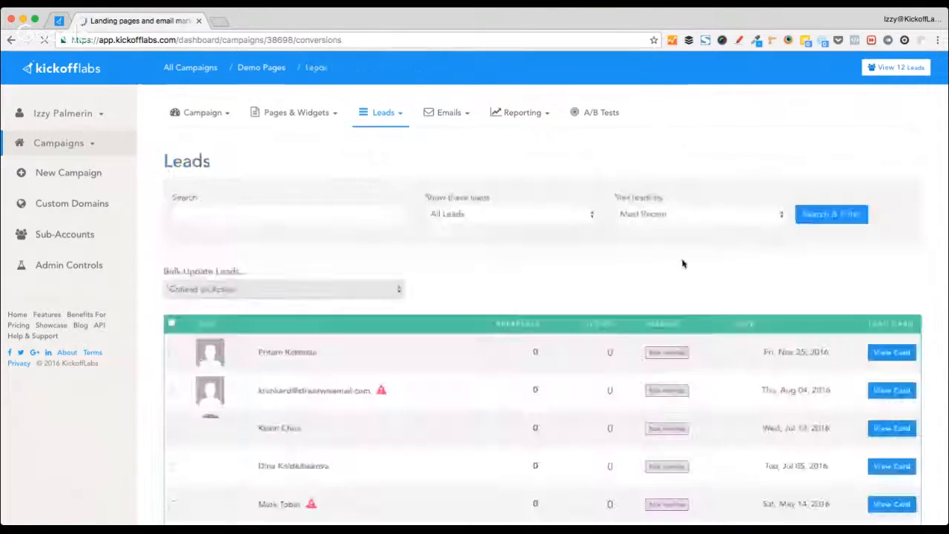
scroll(423, 362, down, 4)
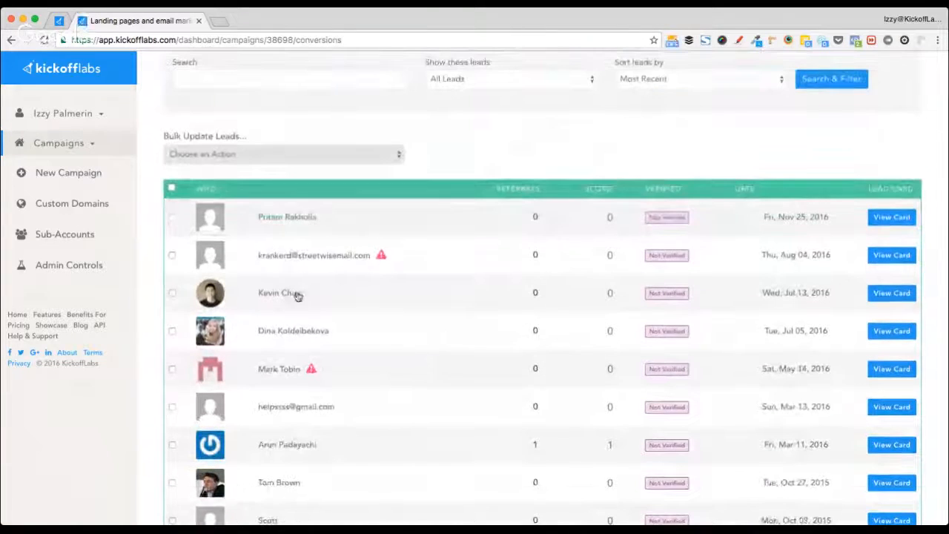
scroll(334, 326, down, 1)
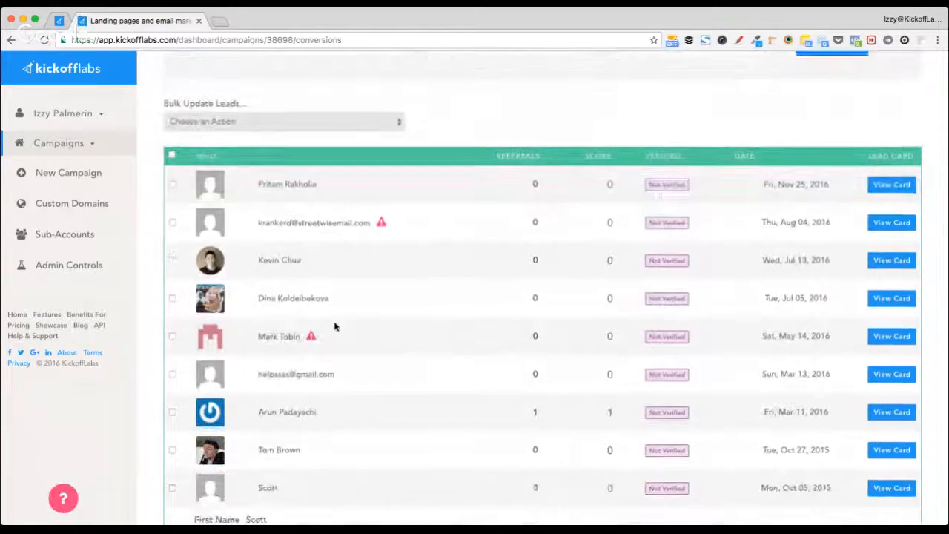
click(872, 288)
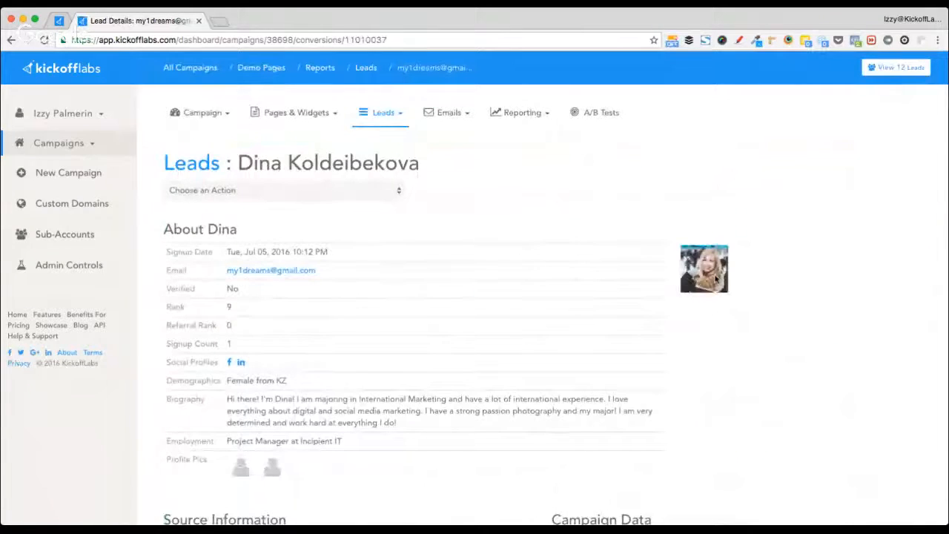
scroll(716, 278, up, 5)
scroll(716, 278, down, 5)
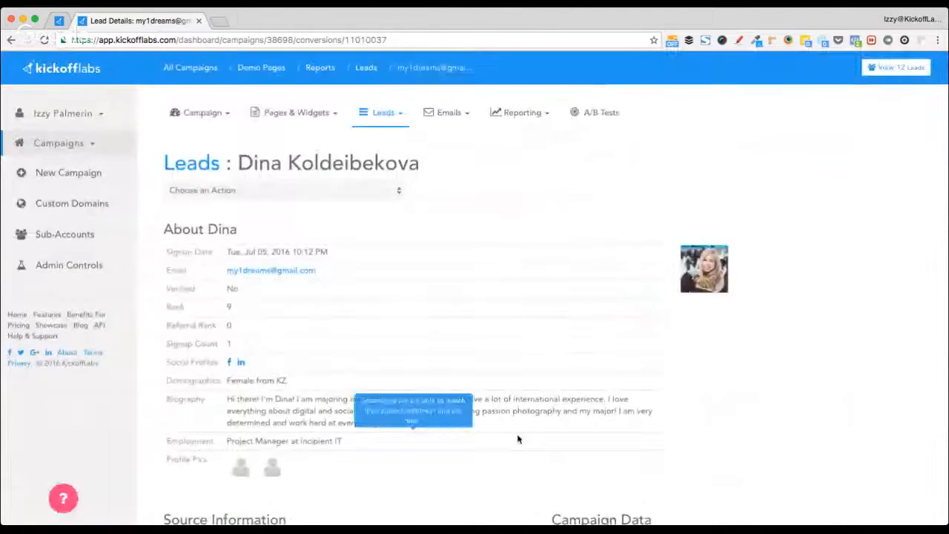
scroll(517, 438, down, 3)
scroll(417, 360, up, 3)
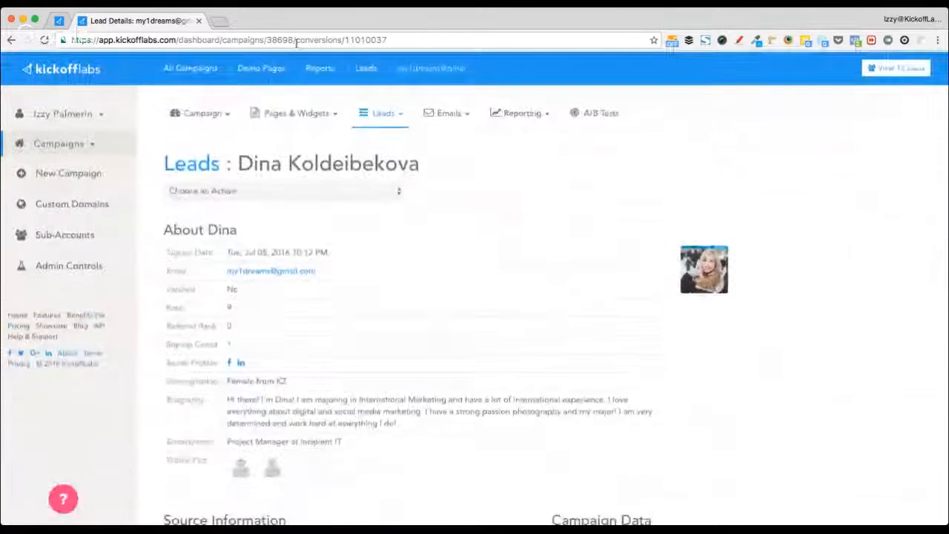
click(198, 69)
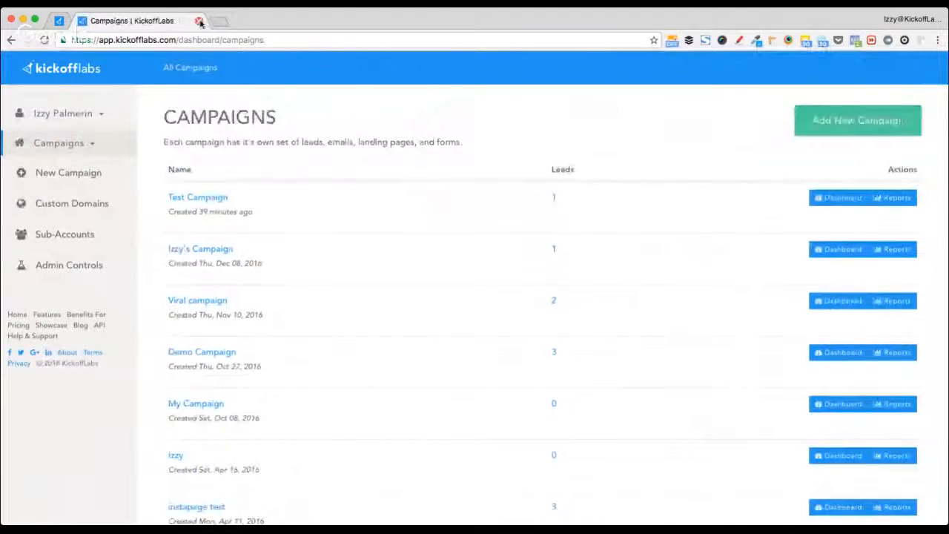
- Bring up the Getting Started Live Training tab and scroll its team chat's three shared article links
click(61, 23)
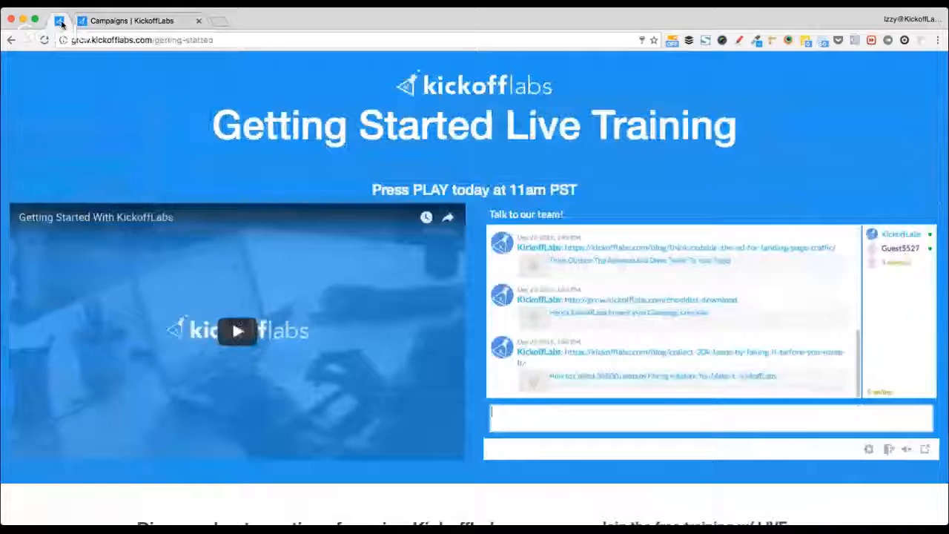
scroll(702, 308, up, 5)
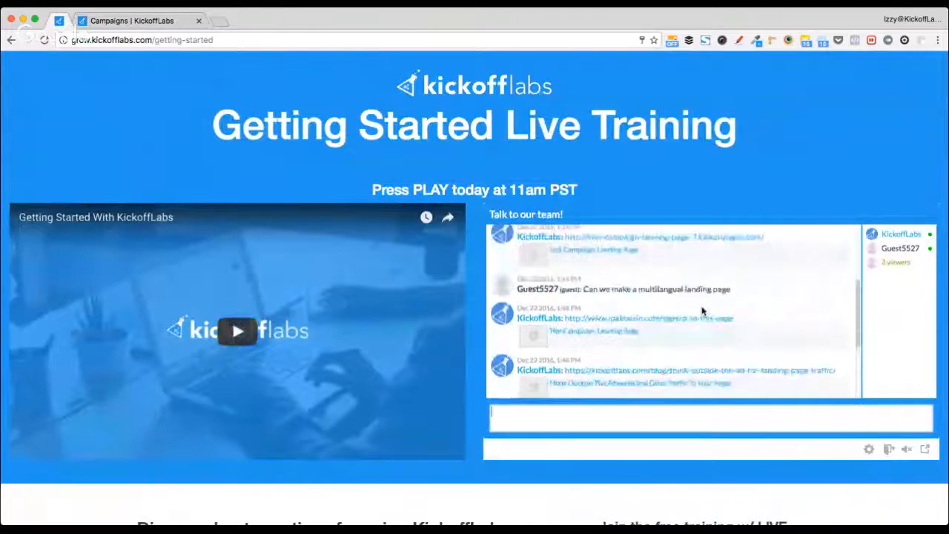
scroll(702, 310, up, 3)
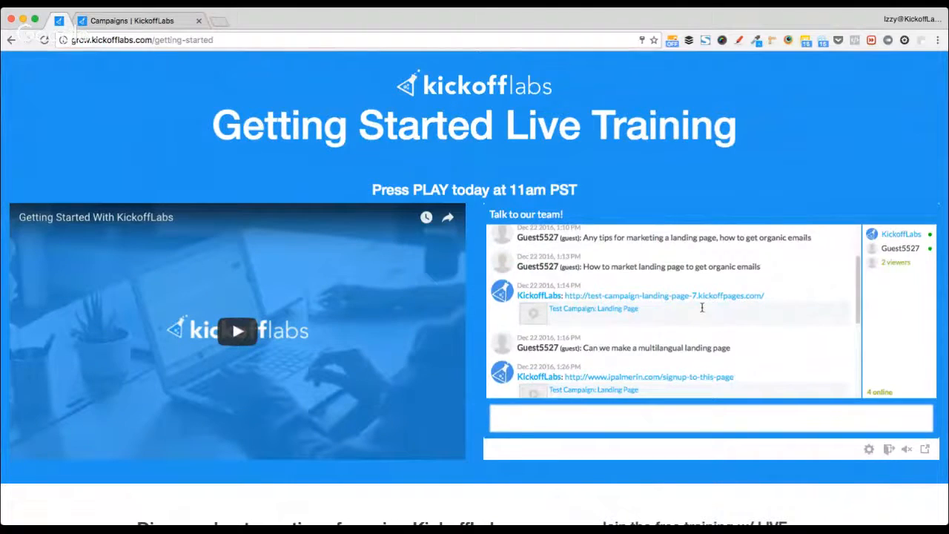
scroll(704, 309, down, 5)
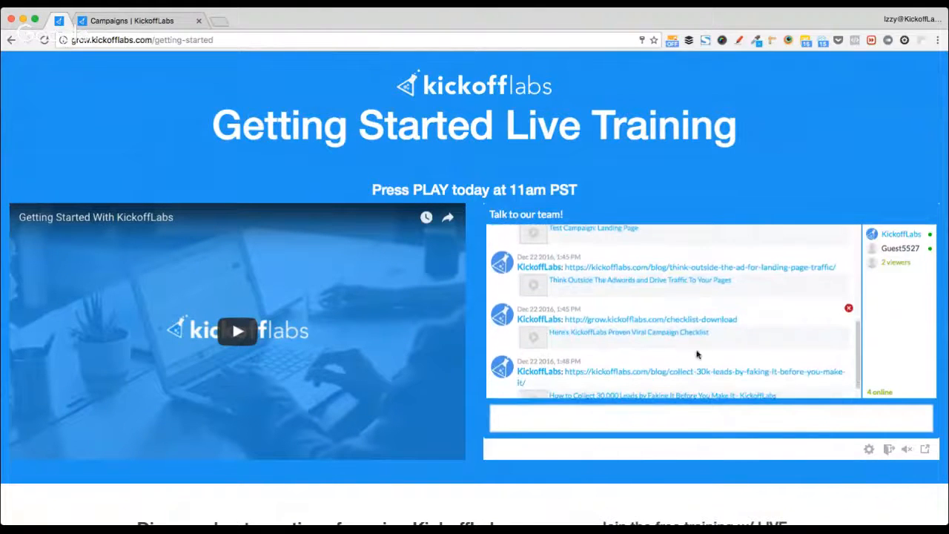
scroll(712, 310, down, 2)
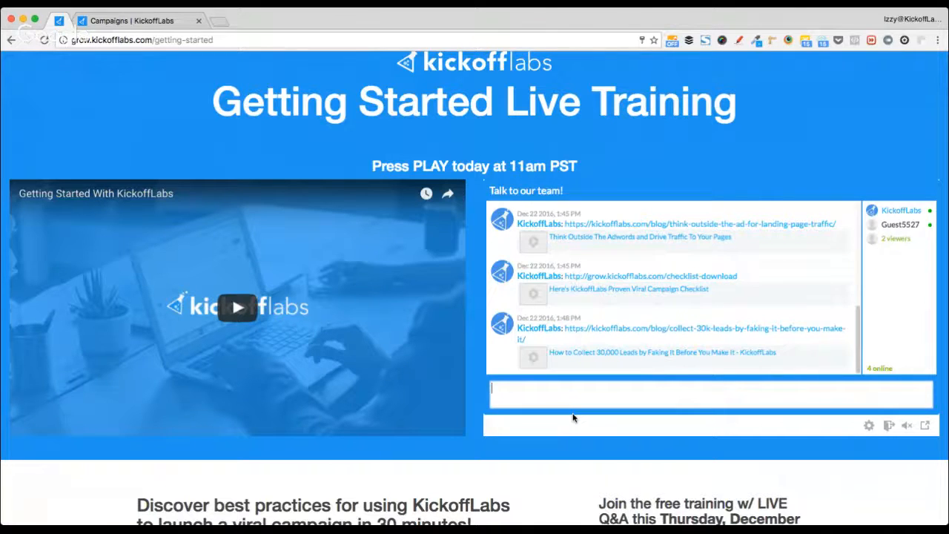
key(super+Tab)
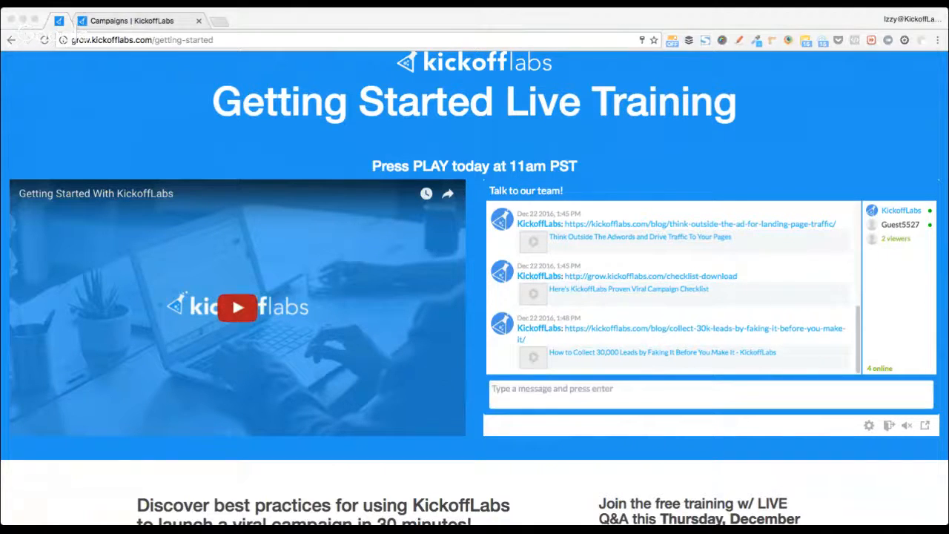